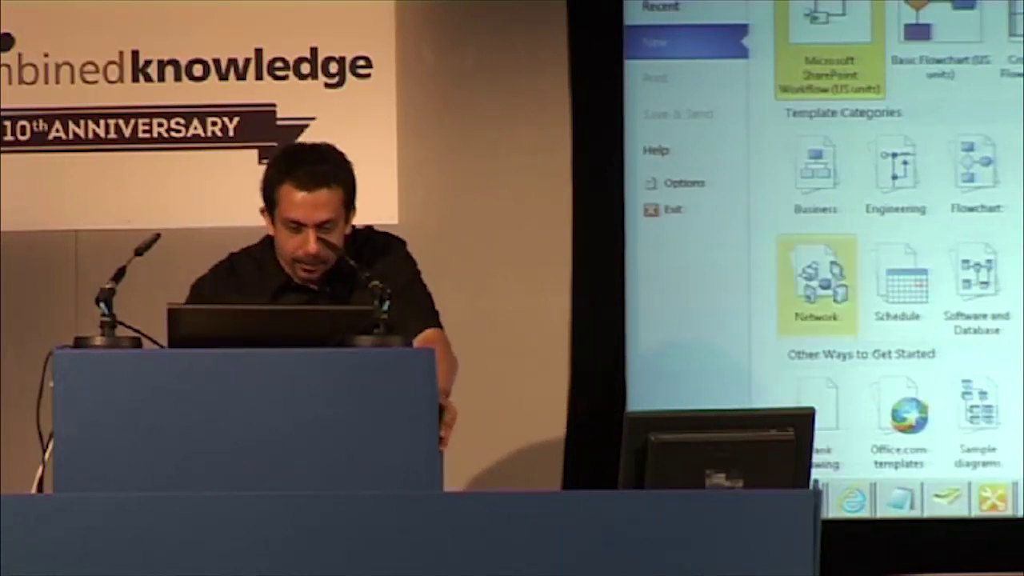
- Show the Flowchart template category on Visio's New page
{"action": "left_click", "coordinate": [971, 192]}
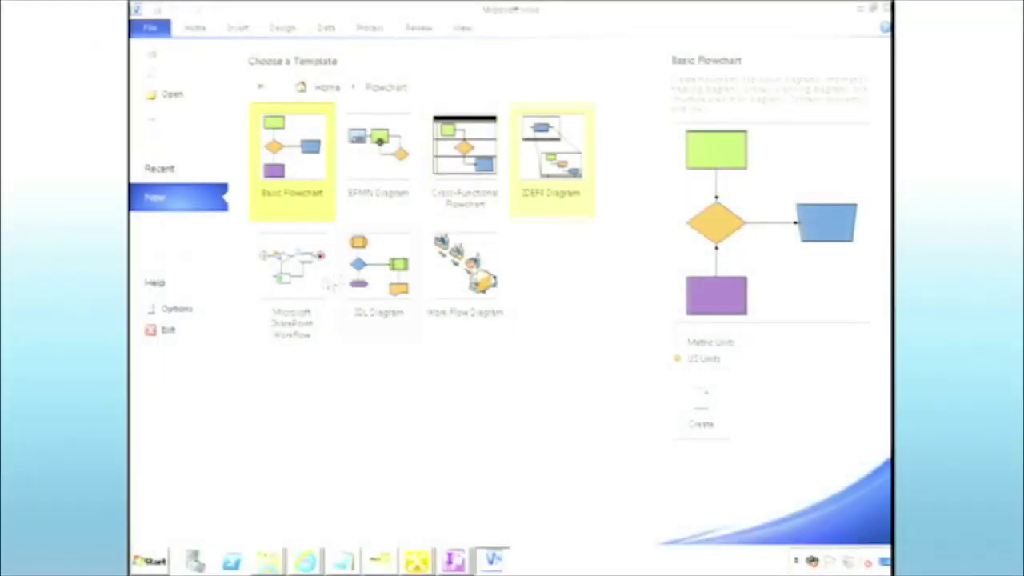
- Create a SharePoint Workflow drawing with Start at left, Terminate at right, and a Send an email action
{"action": "left_click", "coordinate": [316, 282]}
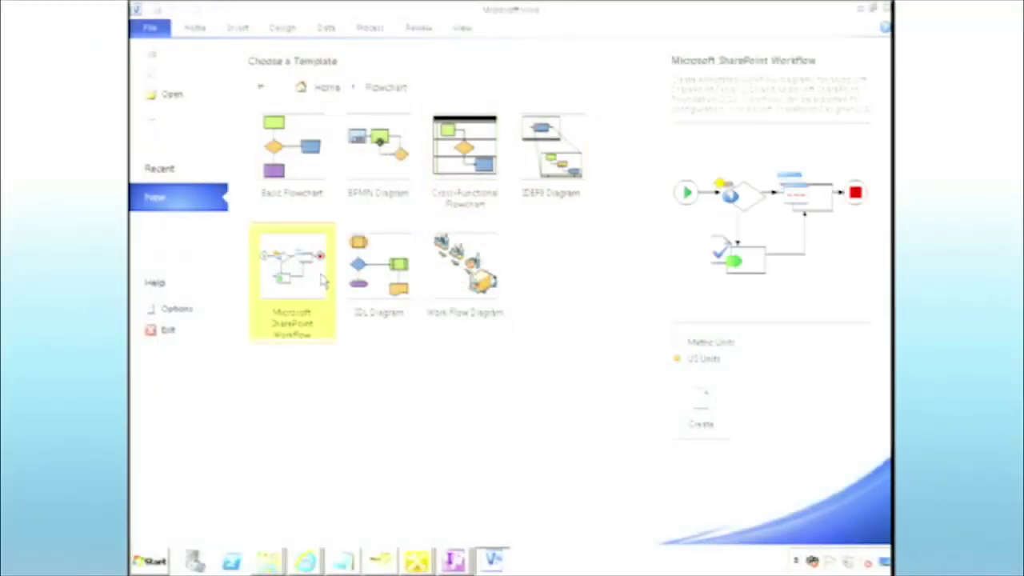
{"action": "left_click", "coordinate": [707, 421]}
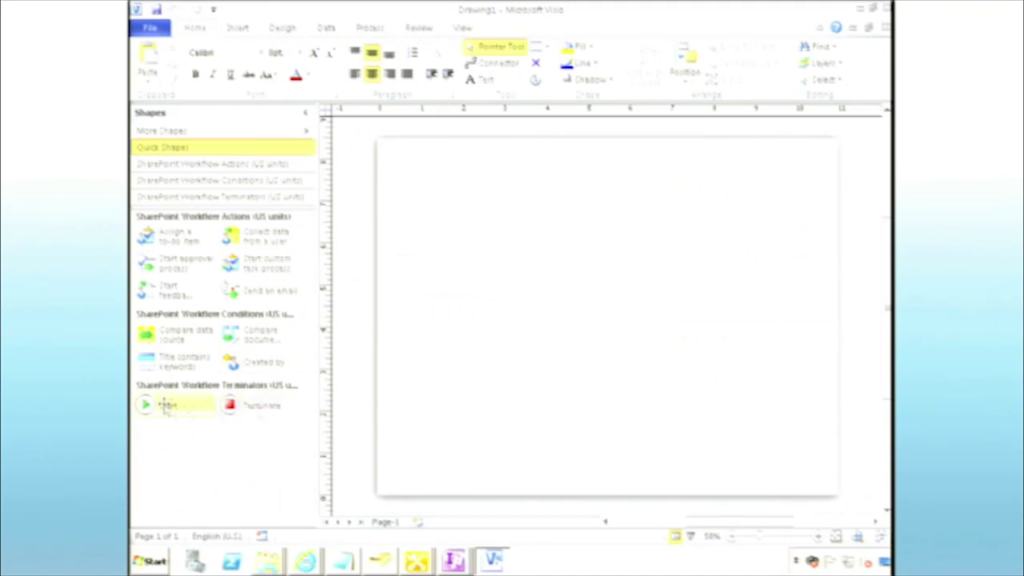
{"action": "left_click_drag", "start_coordinate": [156, 410], "coordinate": [407, 317]}
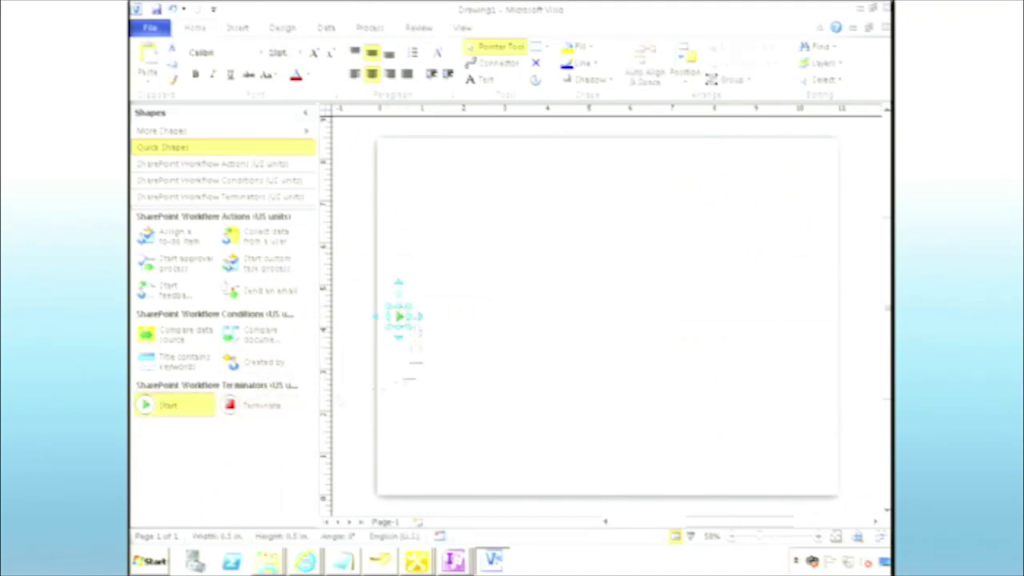
{"action": "left_click_drag", "start_coordinate": [256, 405], "coordinate": [816, 316]}
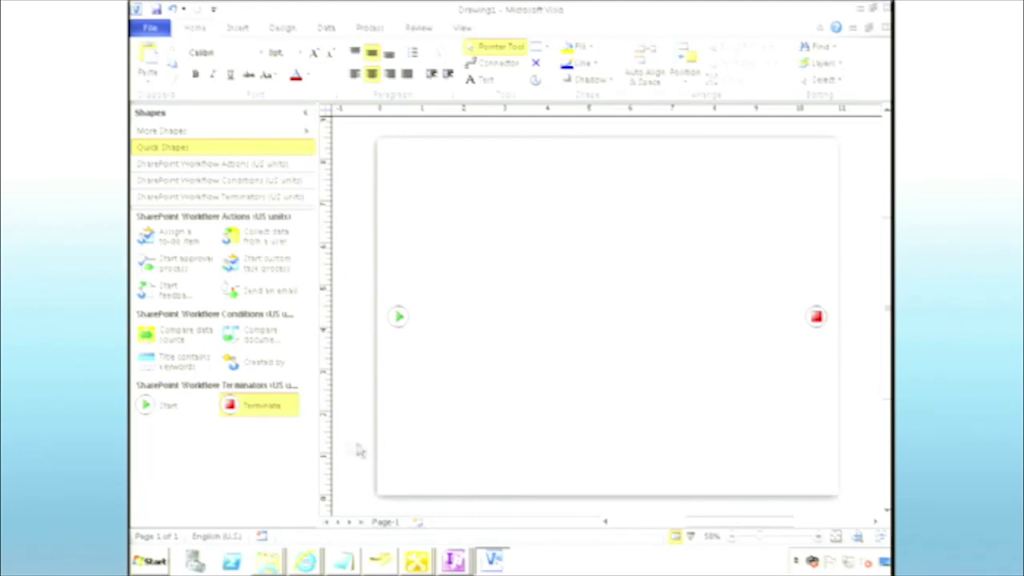
{"action": "left_click", "coordinate": [252, 164]}
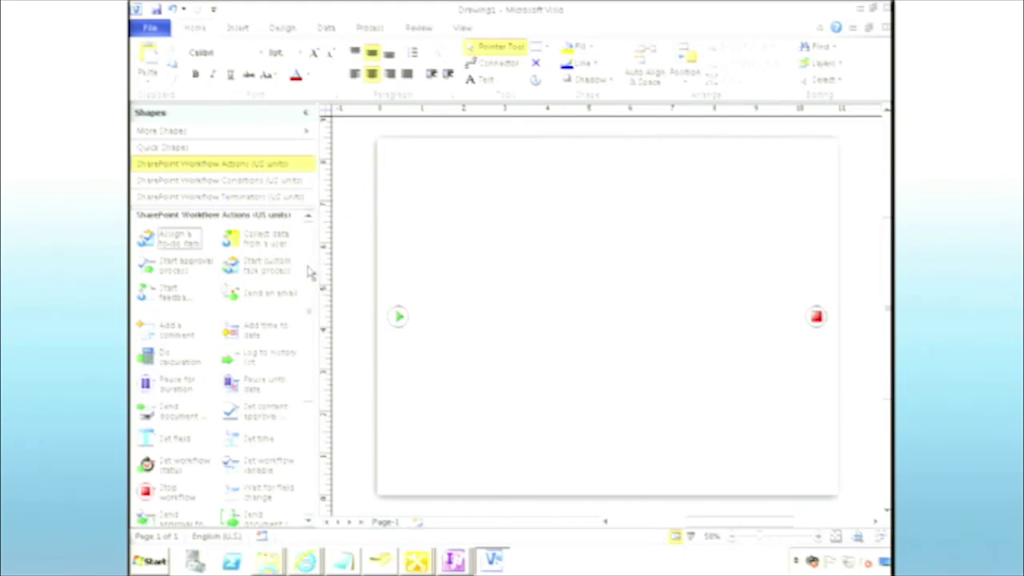
{"action": "left_click_drag", "start_coordinate": [264, 298], "coordinate": [462, 317]}
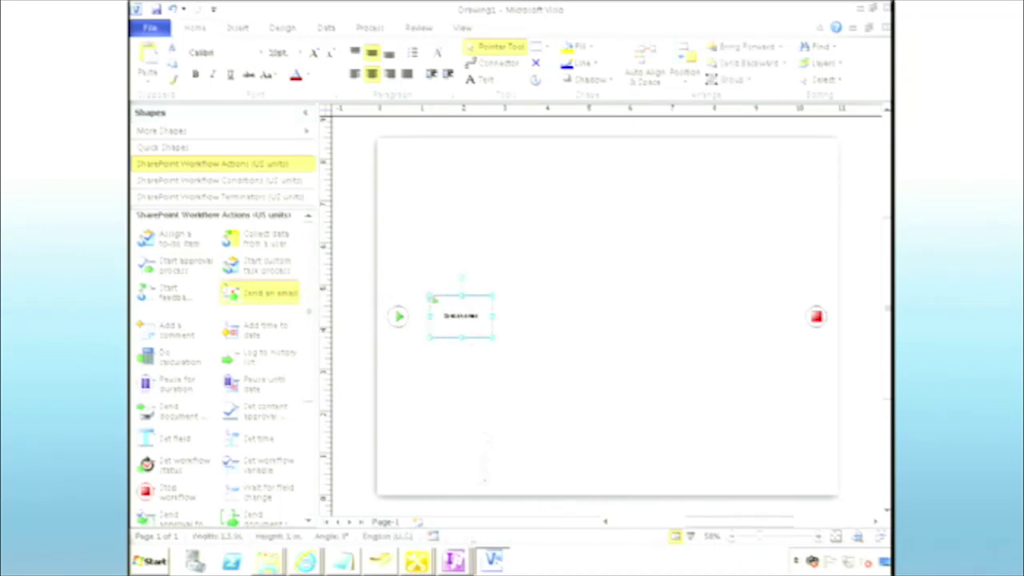
- Zoom in and place a Compare document field condition right after Send an email
{"action": "left_click", "coordinate": [818, 538]}
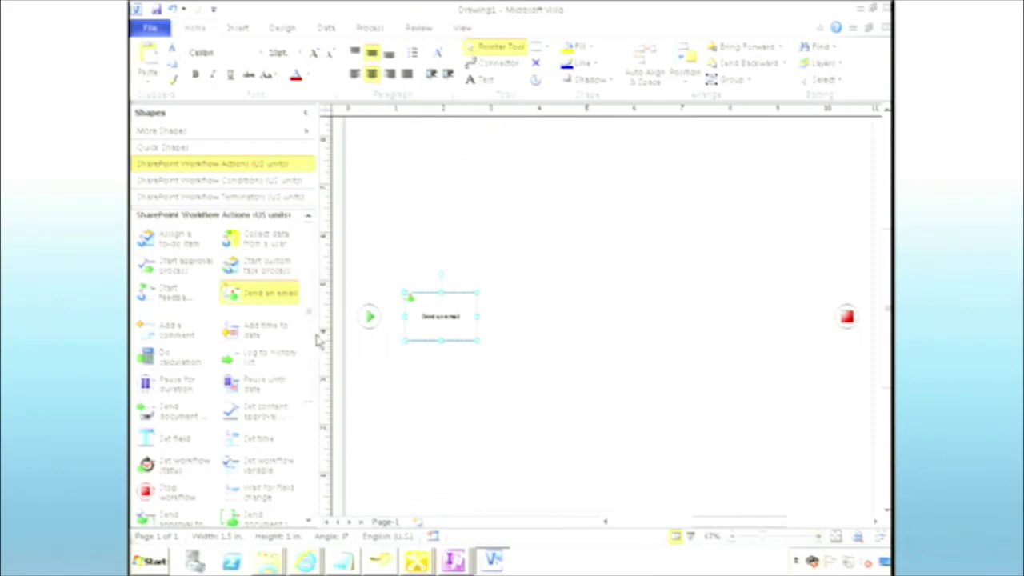
{"action": "left_click_drag", "start_coordinate": [319, 333], "coordinate": [237, 338]}
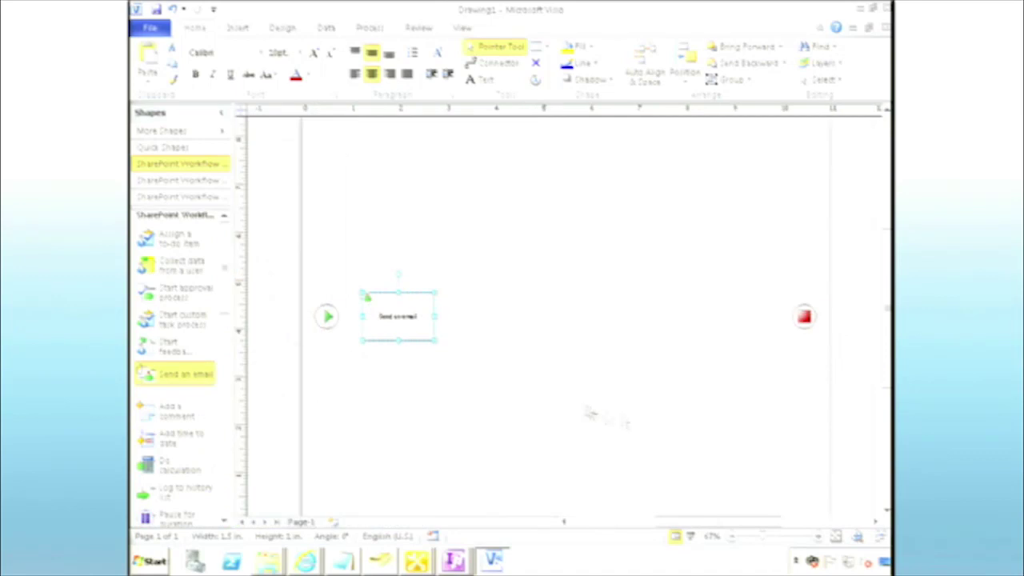
{"action": "left_click", "coordinate": [819, 537]}
{"action": "left_click", "coordinate": [575, 410]}
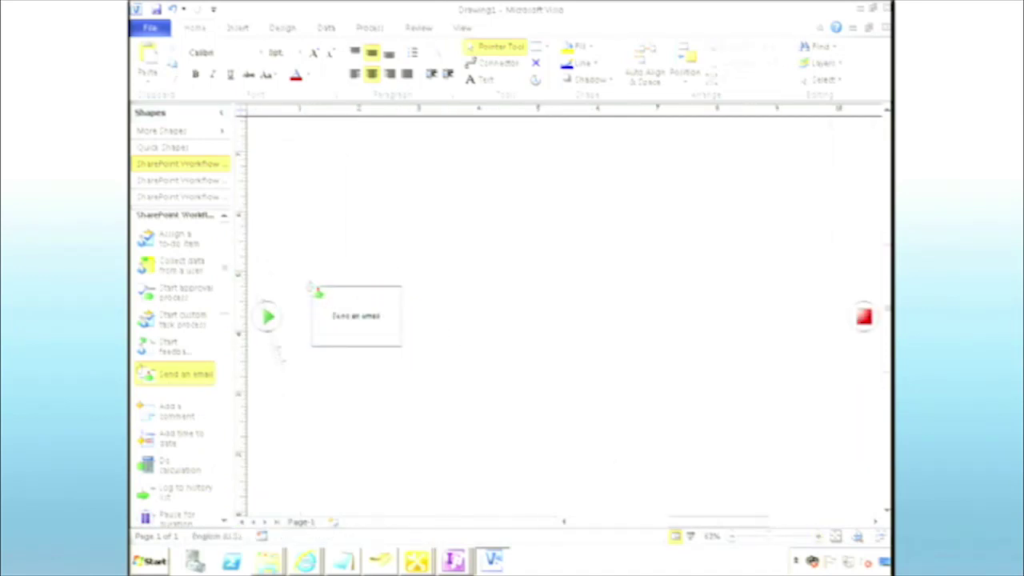
{"action": "left_click", "coordinate": [191, 181]}
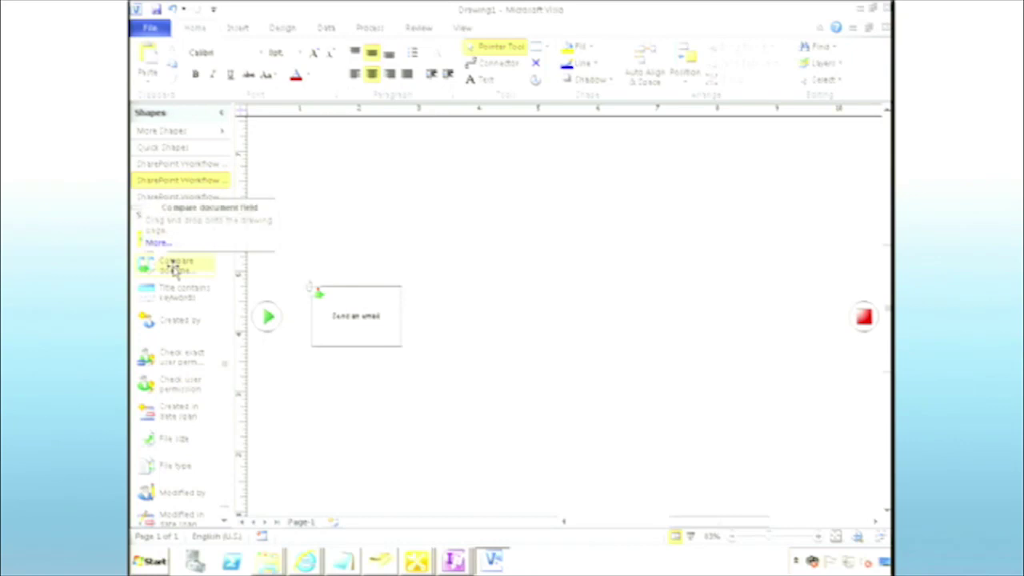
{"action": "left_click_drag", "start_coordinate": [173, 270], "coordinate": [526, 320]}
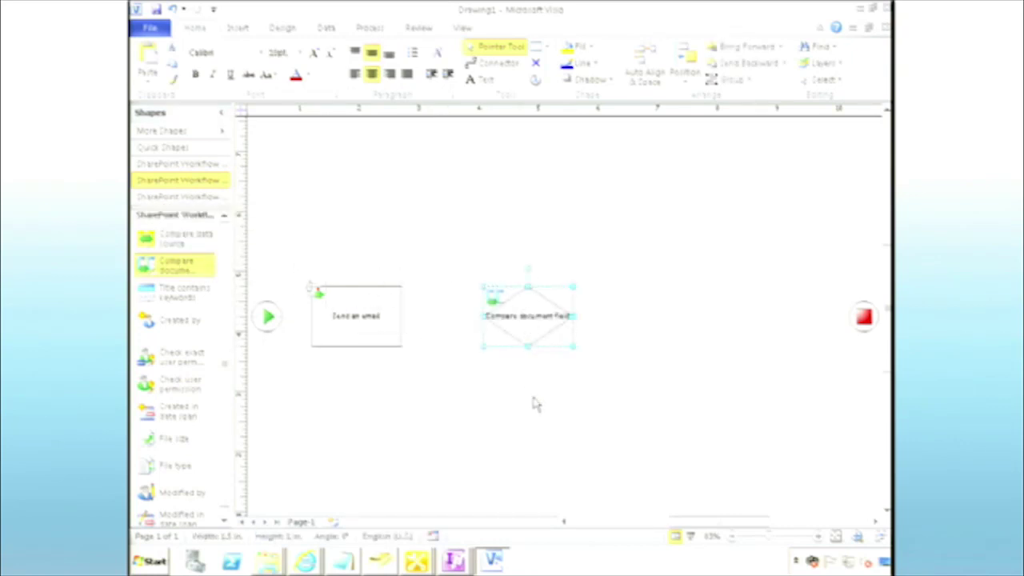
{"action": "left_click", "coordinate": [500, 323]}
{"action": "left_click_drag", "start_coordinate": [500, 322], "coordinate": [502, 328]}
{"action": "left_click", "coordinate": [516, 385]}
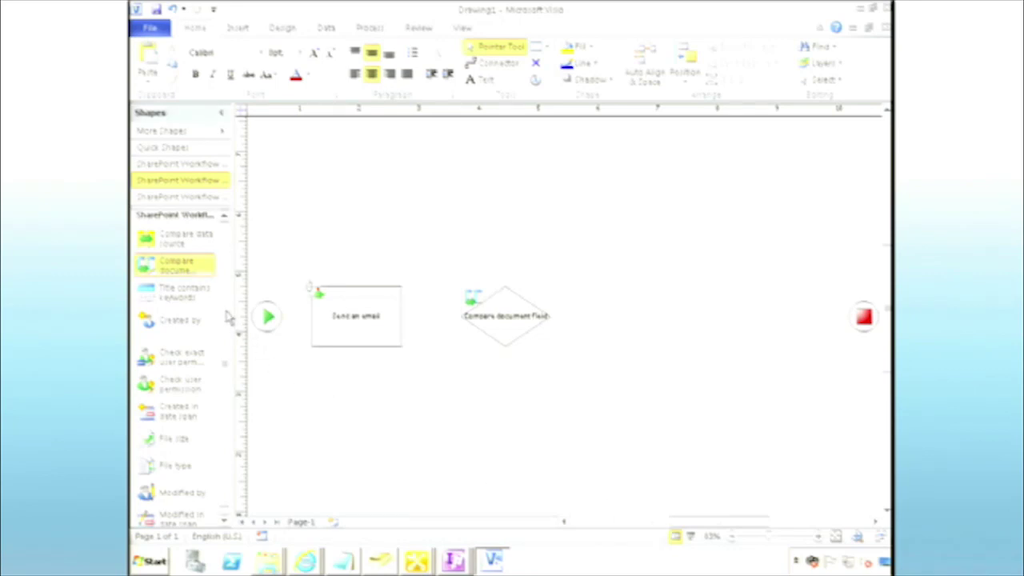
- Place an Assign a to-do item and two Create list item actions in a row above the diamond
{"action": "left_click", "coordinate": [186, 164]}
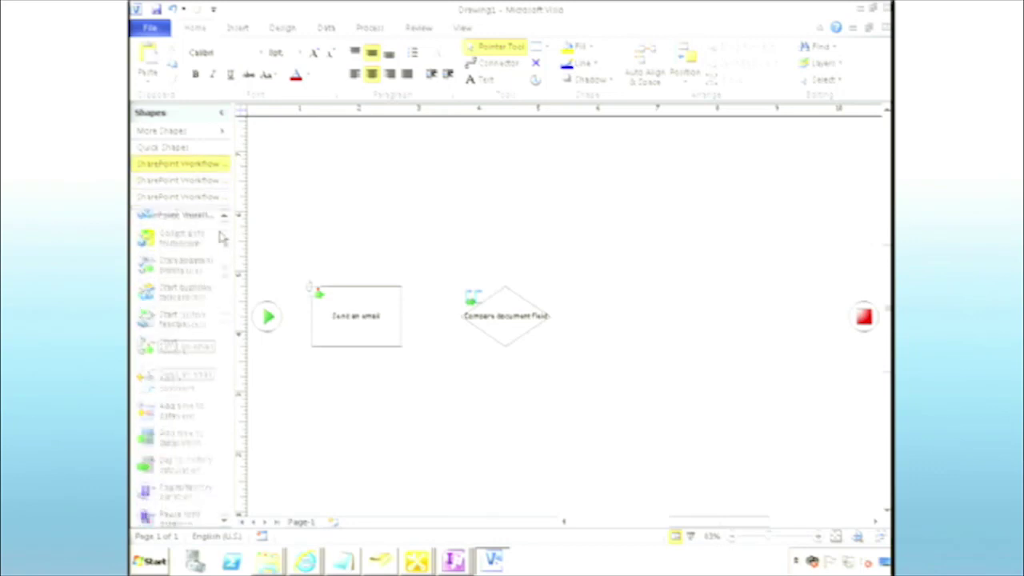
{"action": "left_click_drag", "start_coordinate": [177, 240], "coordinate": [592, 248]}
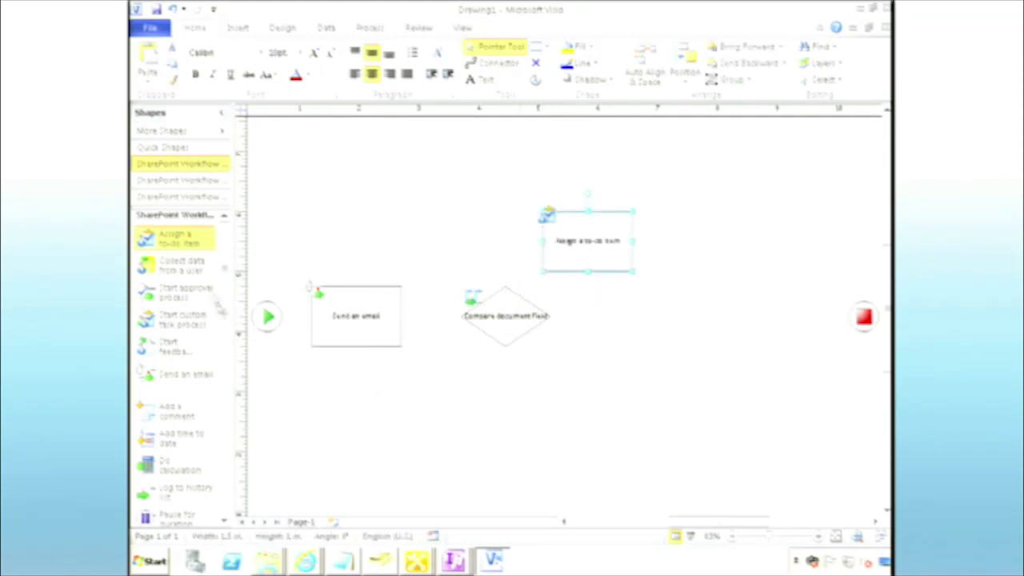
{"action": "left_click_drag", "start_coordinate": [228, 276], "coordinate": [227, 440]}
{"action": "left_click_drag", "start_coordinate": [171, 424], "coordinate": [704, 251]}
{"action": "left_click", "coordinate": [680, 330]}
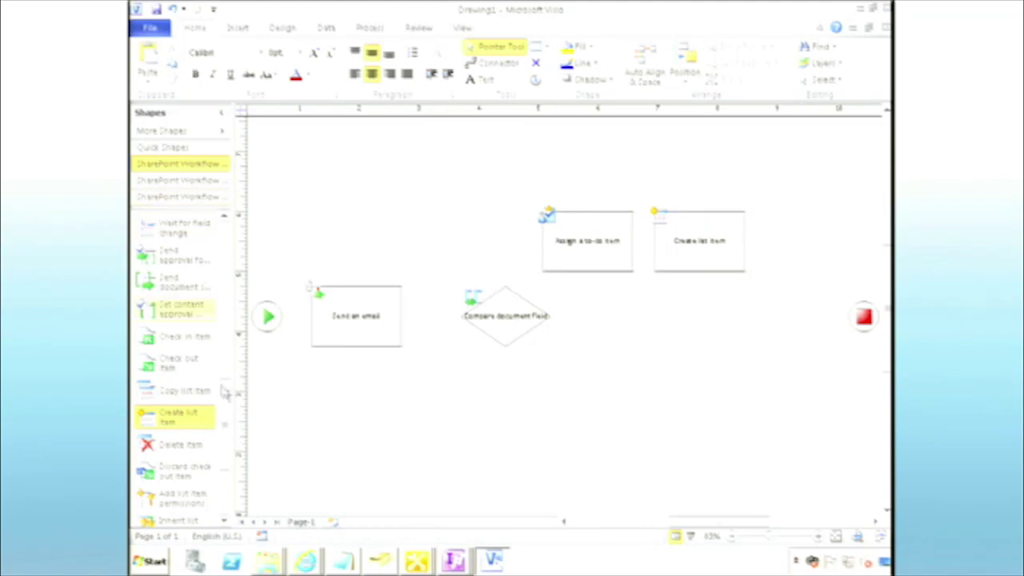
{"action": "scroll", "coordinate": [184, 396], "scroll_direction": "down", "scroll_amount": 1}
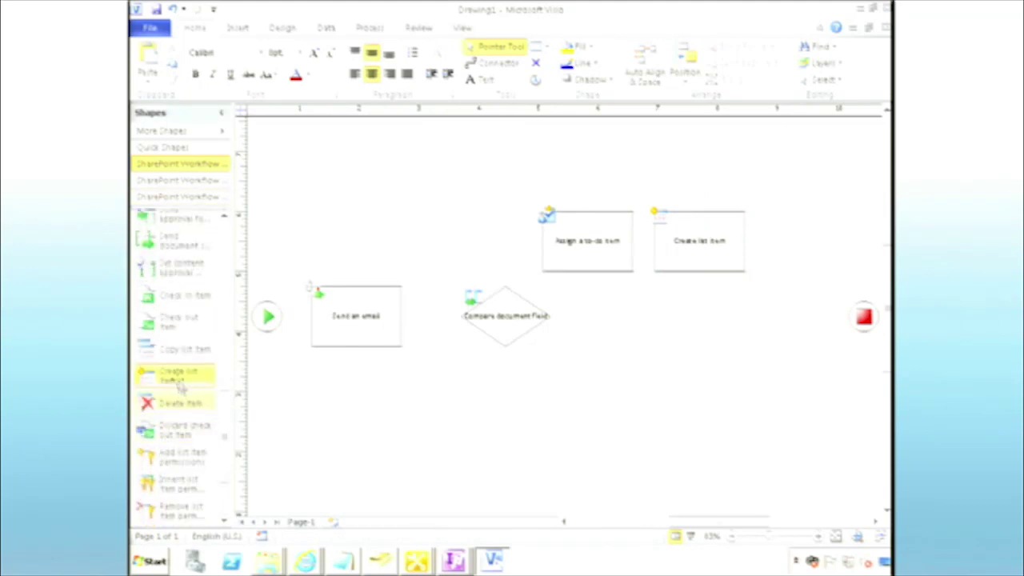
{"action": "left_click_drag", "start_coordinate": [400, 352], "coordinate": [811, 248]}
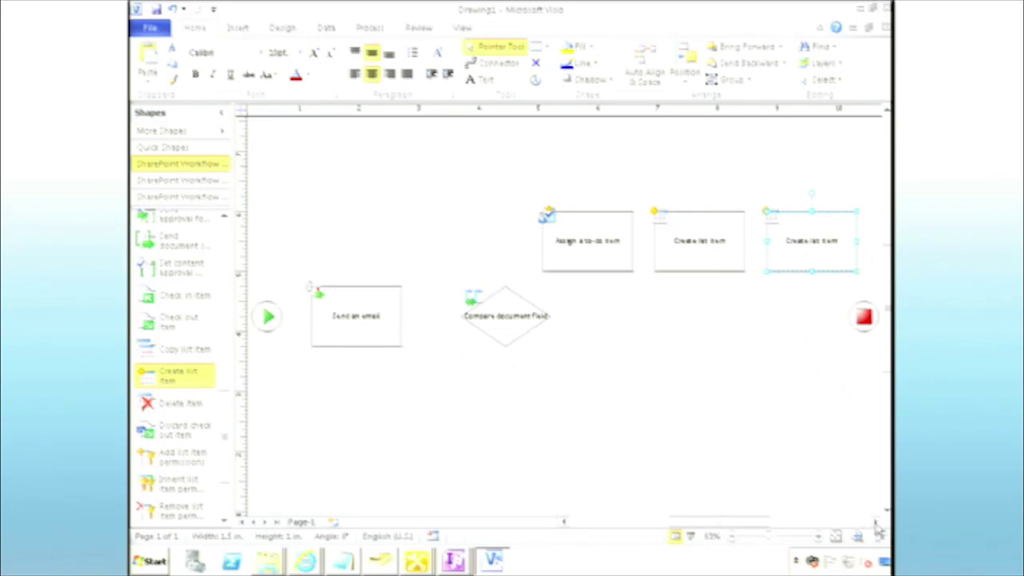
- Shift the condition diamond slightly left and zoom out to see the whole page
{"action": "left_click", "coordinate": [733, 437]}
{"action": "left_click_drag", "start_coordinate": [424, 271], "coordinate": [582, 356]}
{"action": "left_click_drag", "start_coordinate": [512, 325], "coordinate": [489, 327]}
{"action": "left_click", "coordinate": [500, 398]}
{"action": "left_click", "coordinate": [730, 541]}
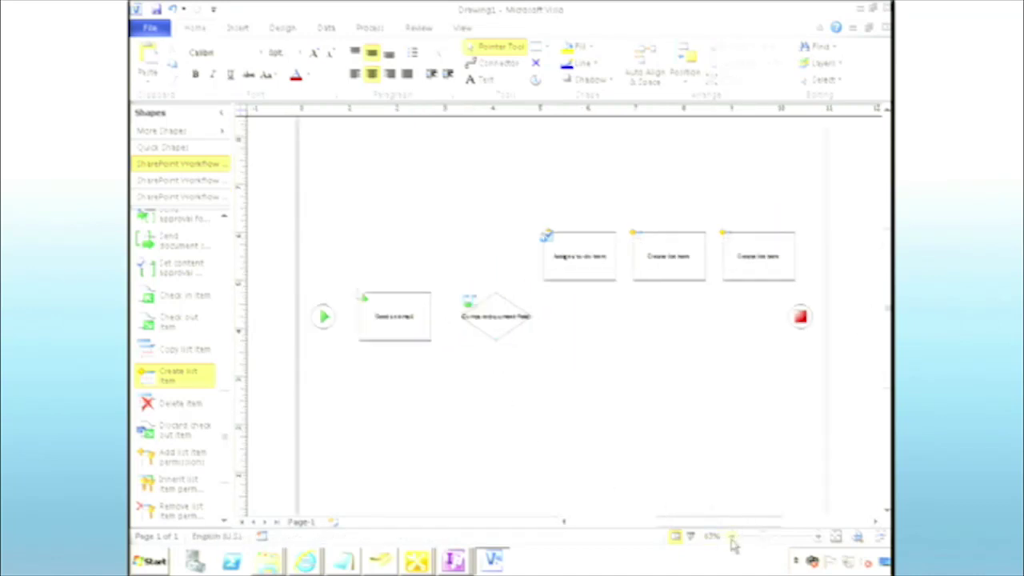
{"action": "left_click_drag", "start_coordinate": [280, 180], "coordinate": [818, 405]}
{"action": "left_click", "coordinate": [640, 429]}
{"action": "left_click", "coordinate": [488, 66]}
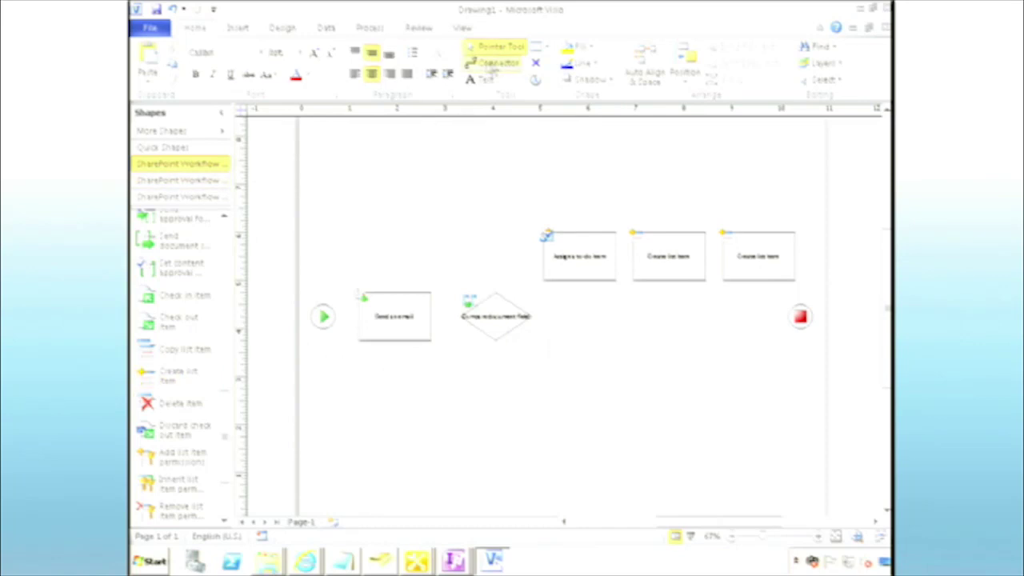
- Connect all shapes in sequence to Terminate, plus a direct condition-to-Terminate connector
{"action": "left_click_drag", "start_coordinate": [327, 316], "coordinate": [359, 316]}
{"action": "mouse_move", "coordinate": [431, 317]}
{"action": "left_mouse_down"}
{"action": "mouse_move", "coordinate": [437, 326]}
{"action": "mouse_move", "coordinate": [461, 317]}
{"action": "mouse_move", "coordinate": [544, 256]}
{"action": "left_mouse_up"}
{"action": "left_click_drag", "start_coordinate": [616, 256], "coordinate": [632, 256]}
{"action": "left_click_drag", "start_coordinate": [706, 256], "coordinate": [722, 256]}
{"action": "left_click_drag", "start_coordinate": [795, 256], "coordinate": [789, 316]}
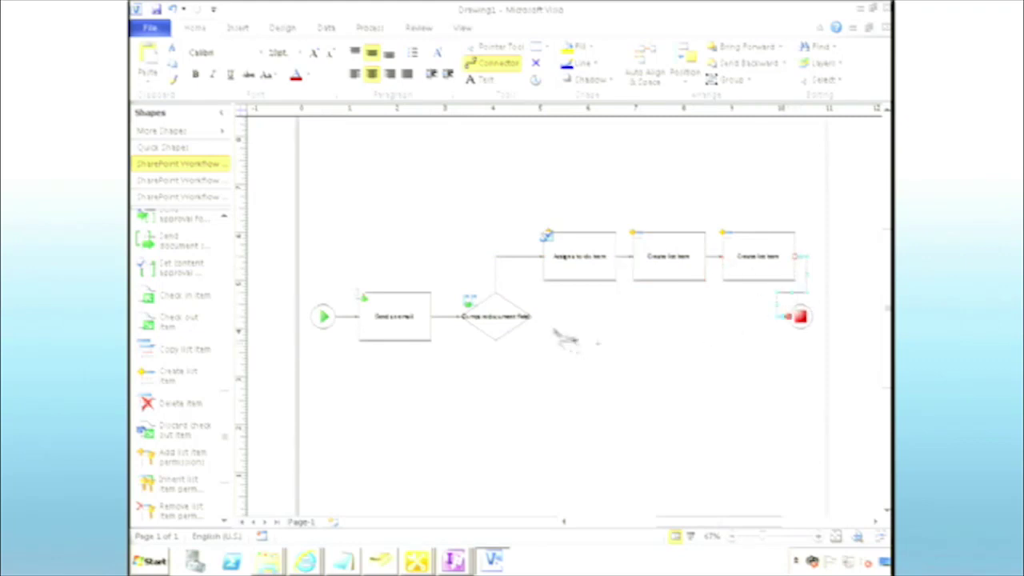
{"action": "left_click_drag", "start_coordinate": [535, 317], "coordinate": [795, 317]}
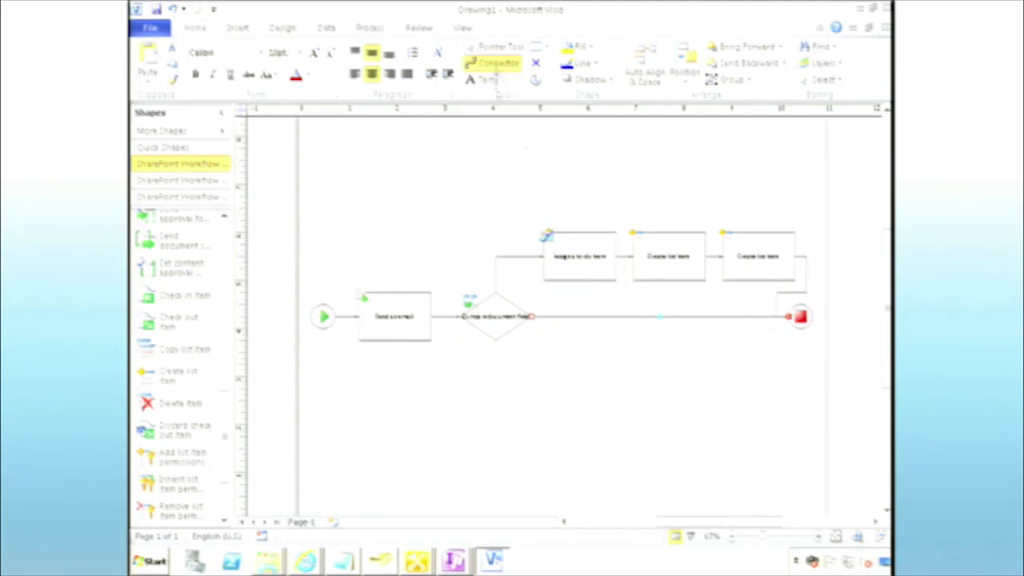
- Label the condition's upper branch Yes and its lower branch No
{"action": "left_click", "coordinate": [496, 46]}
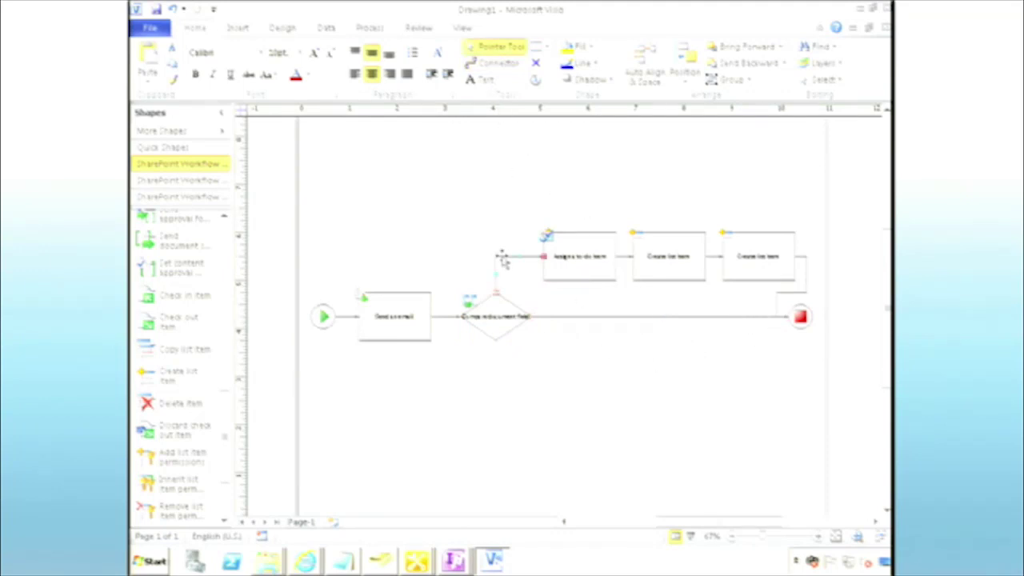
{"action": "right_click", "coordinate": [503, 260]}
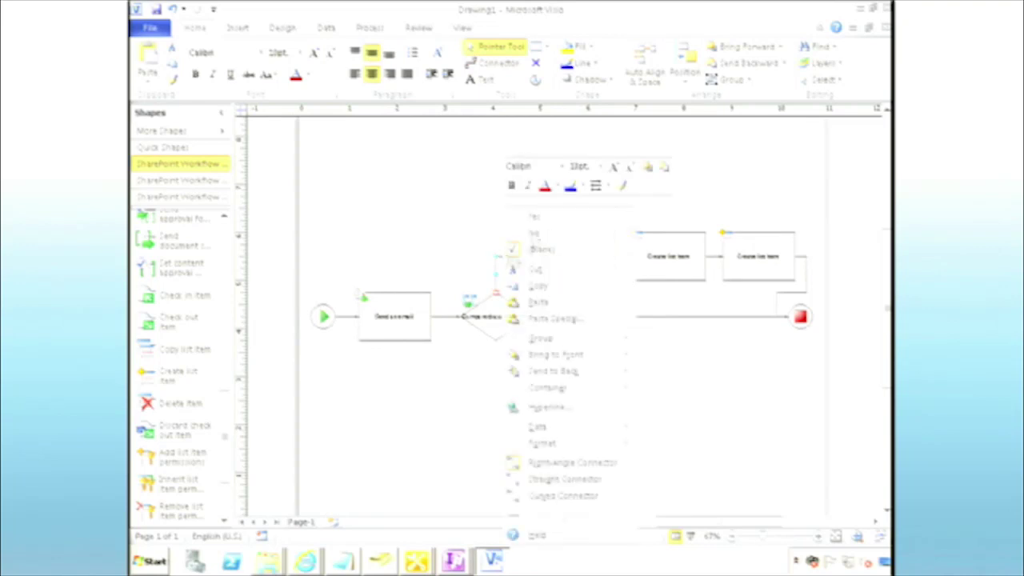
{"action": "left_click", "coordinate": [530, 216]}
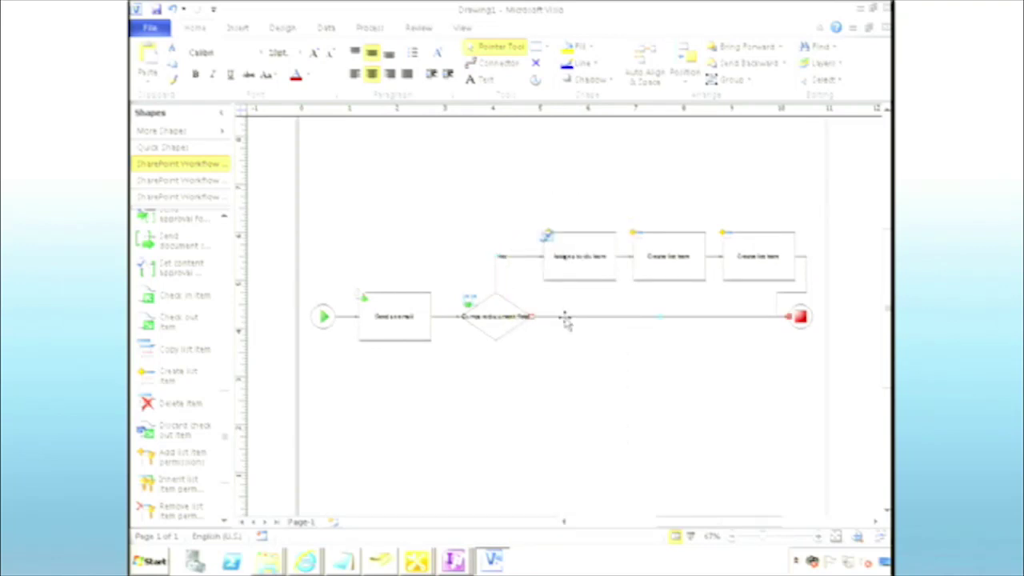
{"action": "right_click", "coordinate": [565, 319]}
{"action": "left_click", "coordinate": [610, 234]}
{"action": "left_click", "coordinate": [820, 540]}
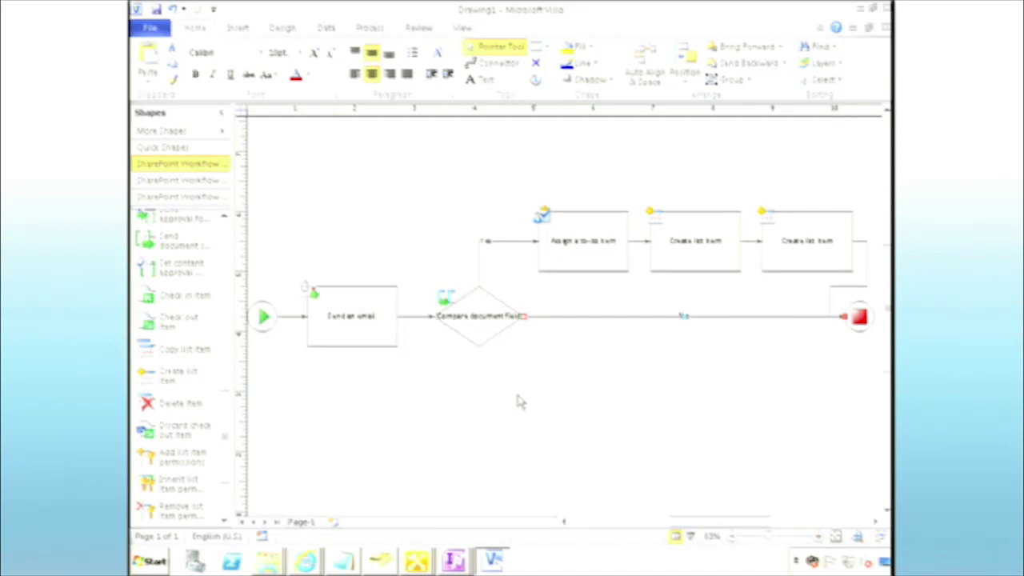
- Label Send an email 'Email employee's manager' and the diamond 'Check if department is IT'
{"action": "double_click", "coordinate": [349, 322]}
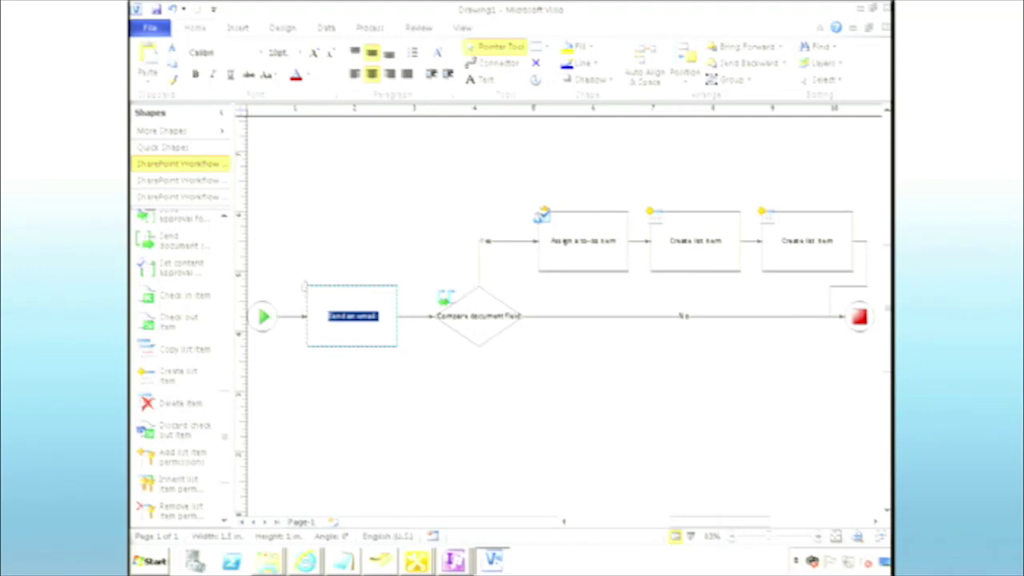
{"action": "type", "text": "Email"}
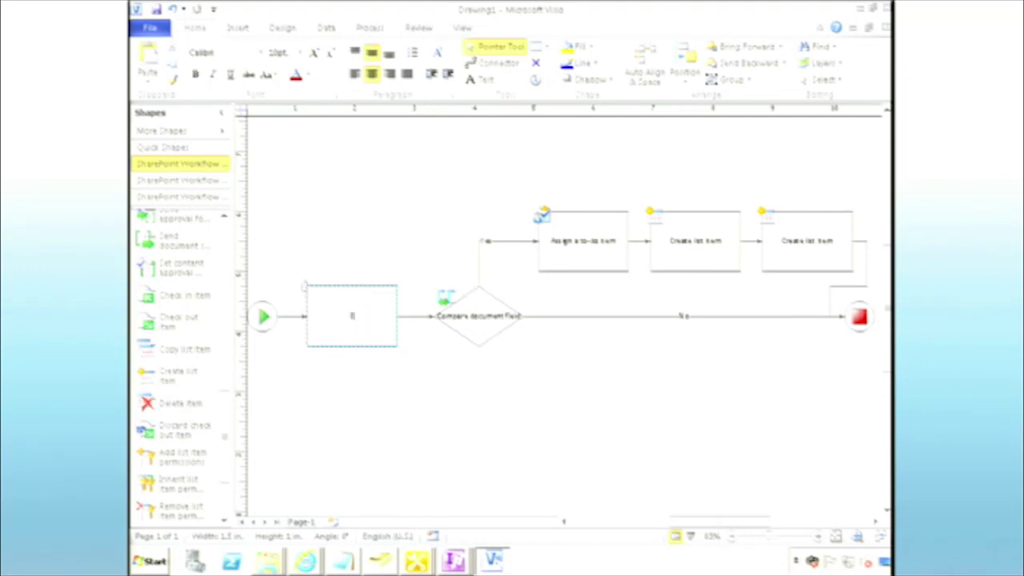
{"action": "type", "text": "s"}
{"action": "key", "text": "BackSpace"}
{"action": "key", "text": "BackSpace"}
{"action": "key", "text": "BackSpace"}
{"action": "type", "text": "to"}
{"action": "key", "text": "BackSpace"}
{"action": "key", "text": "BackSpace"}
{"action": "key", "text": "BackSpace"}
{"action": "type", "text": "employee's manager"}
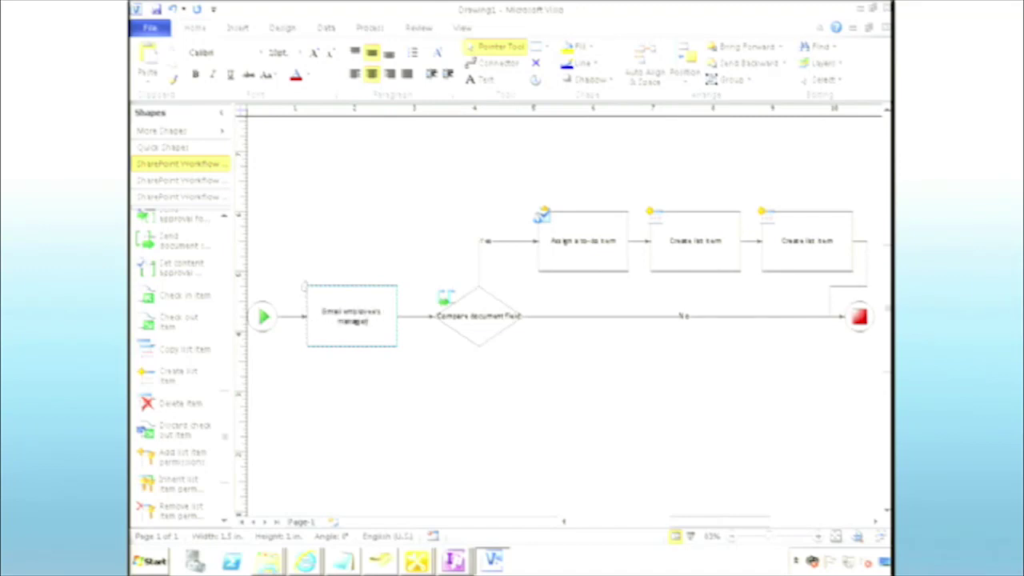
{"action": "double_click", "coordinate": [480, 316]}
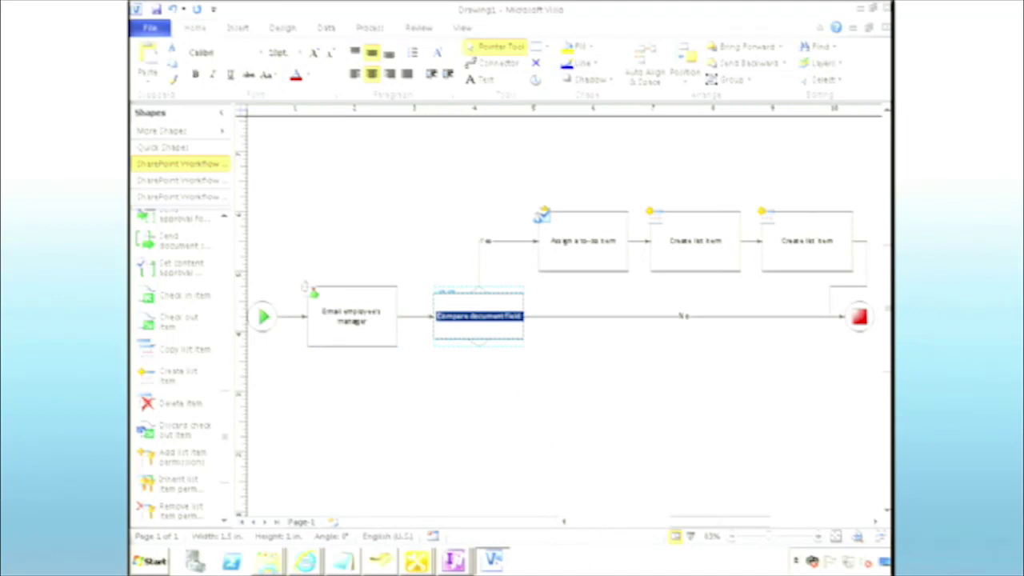
{"action": "type", "text": "Check if expert"}
{"action": "type", "text": "ment is "}
{"action": "type", "text": "a"}
{"action": "type", "text": "T"}
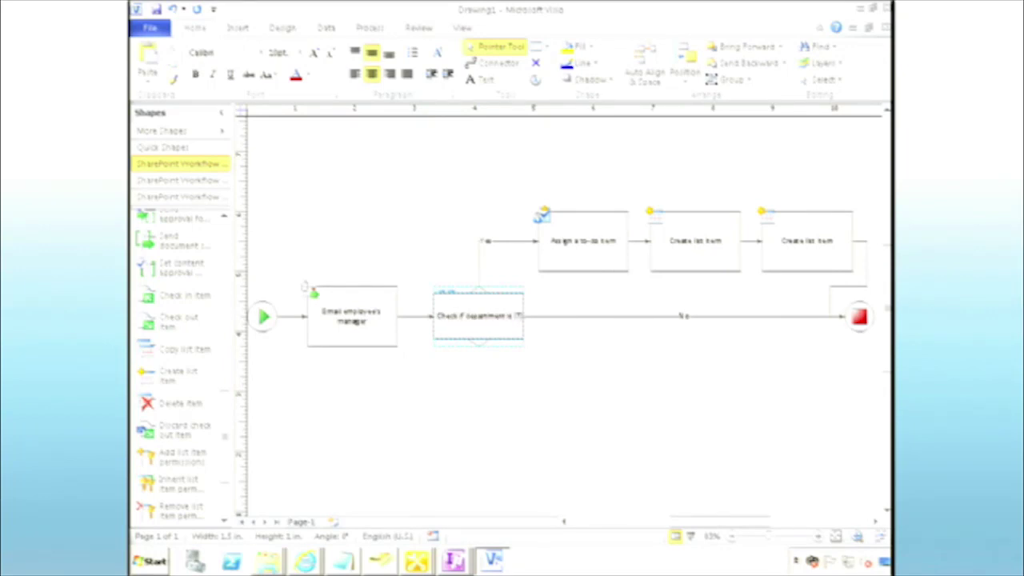
{"action": "left_click", "coordinate": [571, 408]}
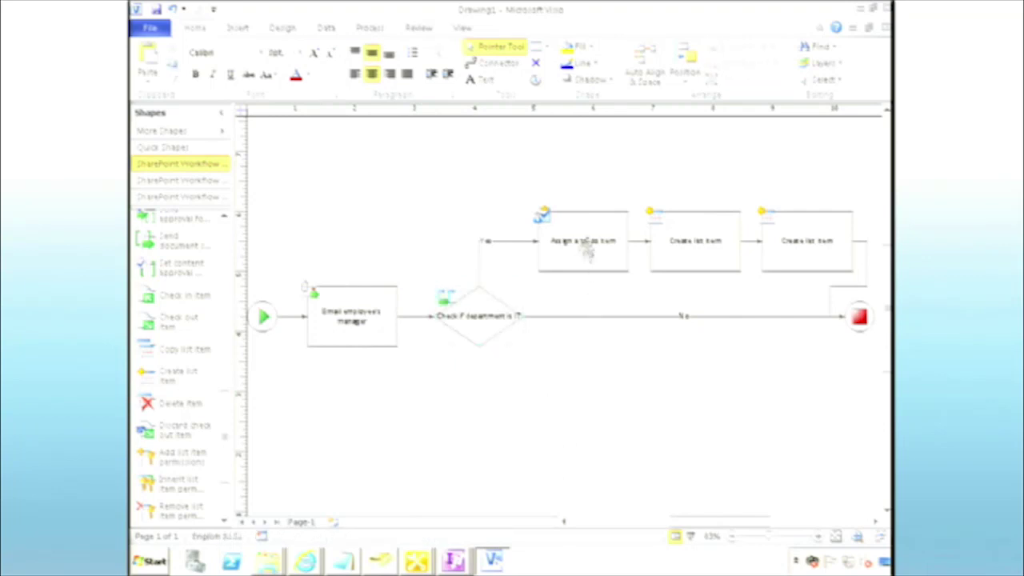
- Label the to-do step 'Assign Resources Managers (name) requests'
{"action": "double_click", "coordinate": [591, 247]}
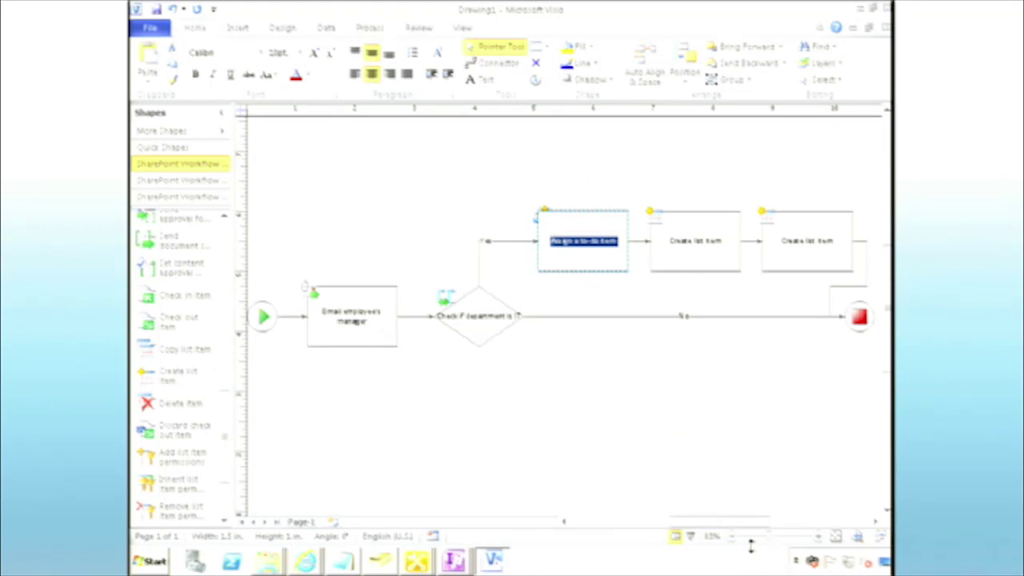
{"action": "type", "text": "Assign"}
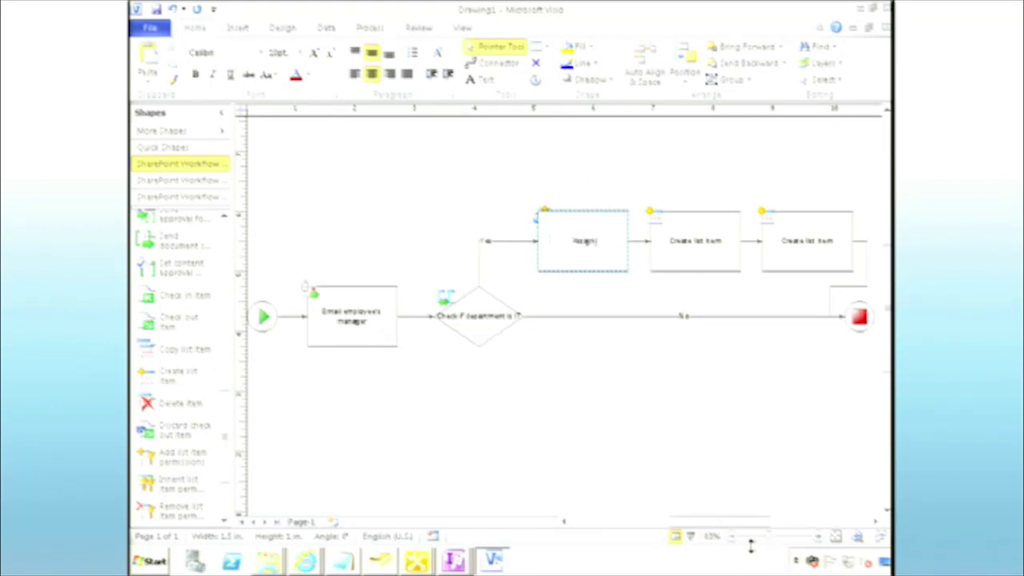
{"action": "type", "text": " Resources Manager"}
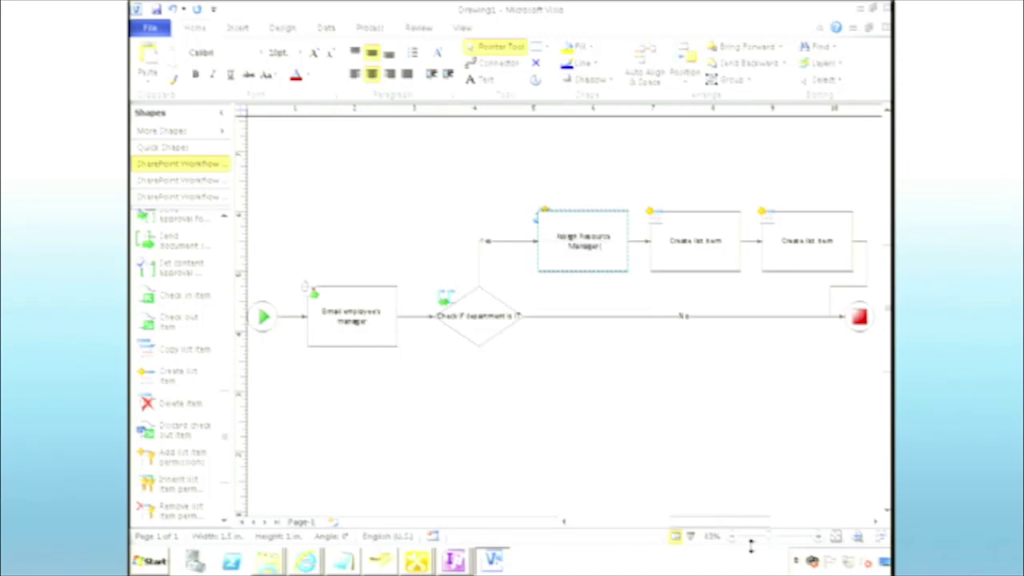
{"action": "type", "text": "s (name) requests"}
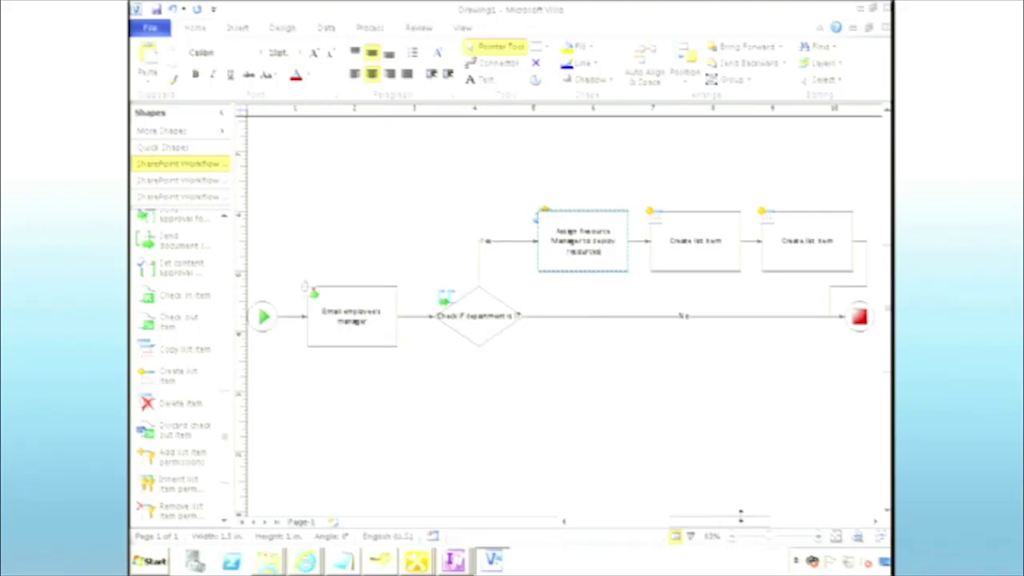
{"action": "left_click", "coordinate": [718, 244]}
{"action": "left_click", "coordinate": [488, 317]}
- Label the two Create list item steps 'Create new Asset item' for desktop and laptop
{"action": "double_click", "coordinate": [692, 242]}
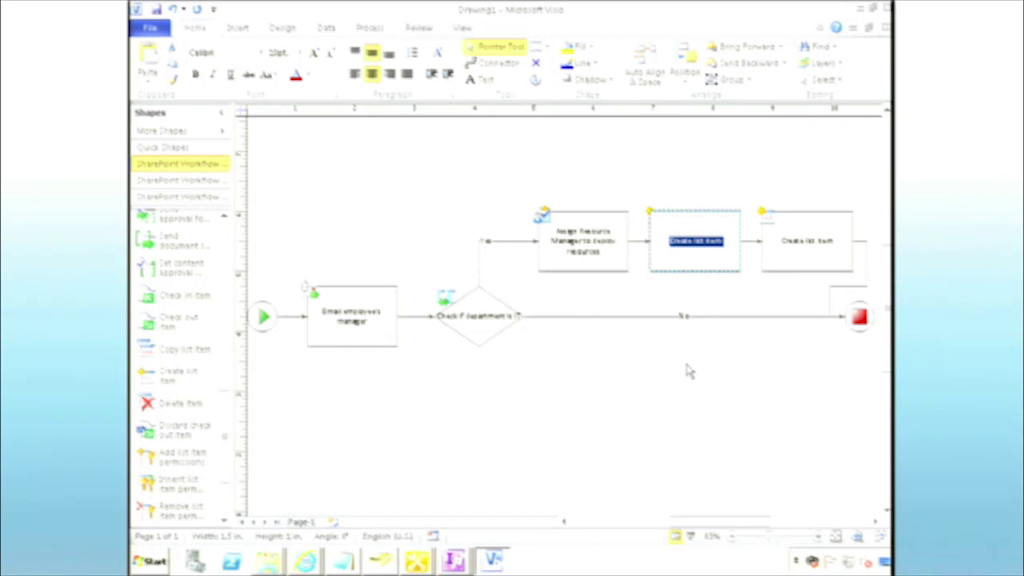
{"action": "type", "text": "Create"}
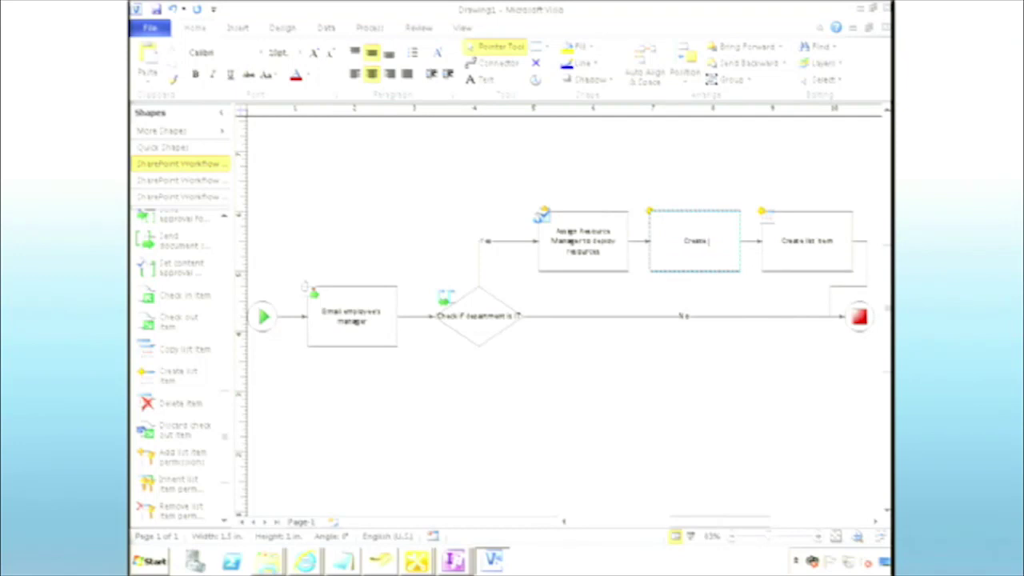
{"action": "type", "text": " new Item(s)"}
{"action": "type", "text": "tem)"}
{"action": "type", "text": " - ssg"}
{"action": "type", "text": " Wiki"}
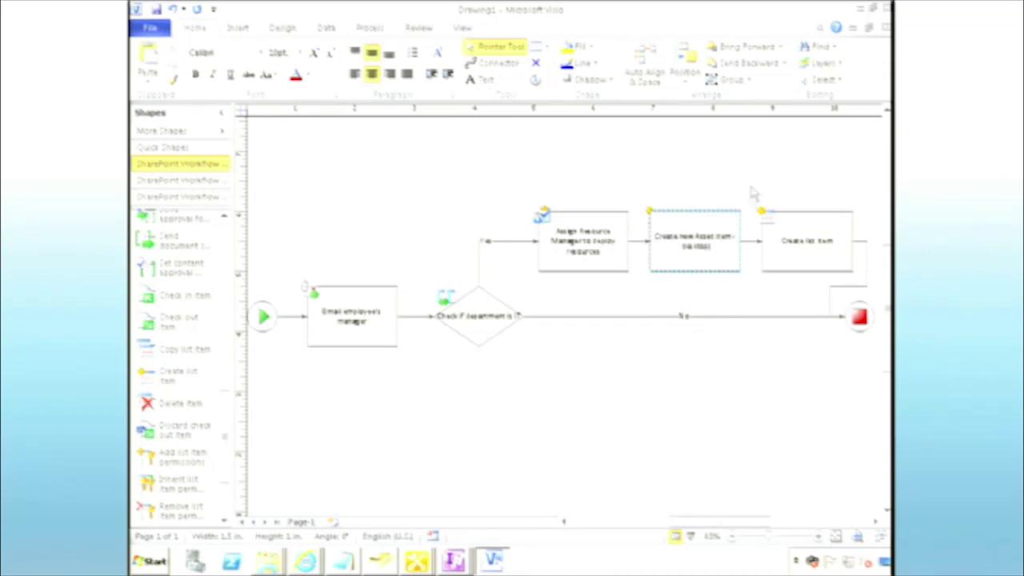
{"action": "left_click_drag", "start_coordinate": [710, 247], "coordinate": [660, 244]}
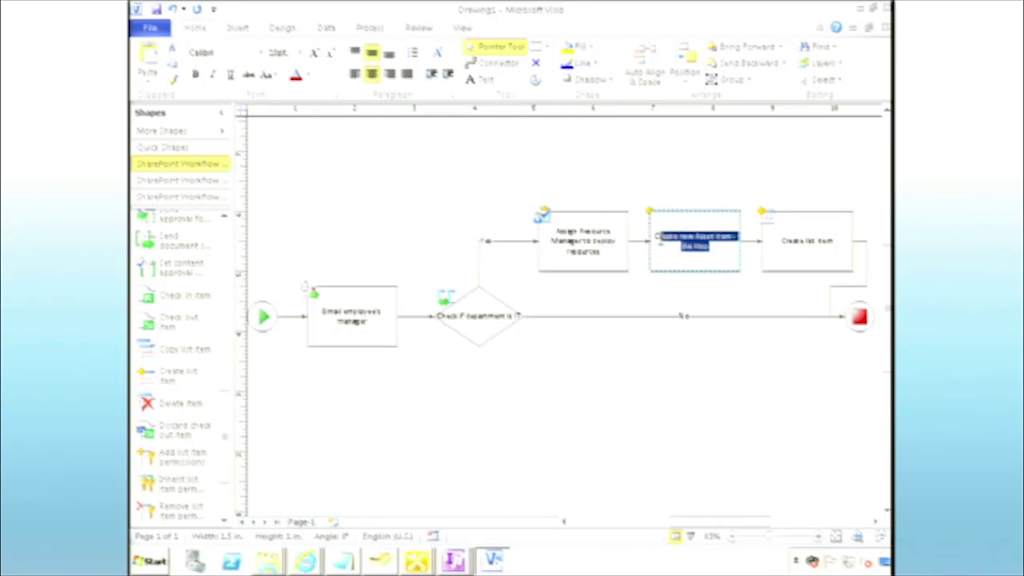
{"action": "left_click", "coordinate": [736, 237]}
{"action": "left_click_drag", "start_coordinate": [736, 237], "coordinate": [655, 238]}
{"action": "key", "text": "ctrl+c"}
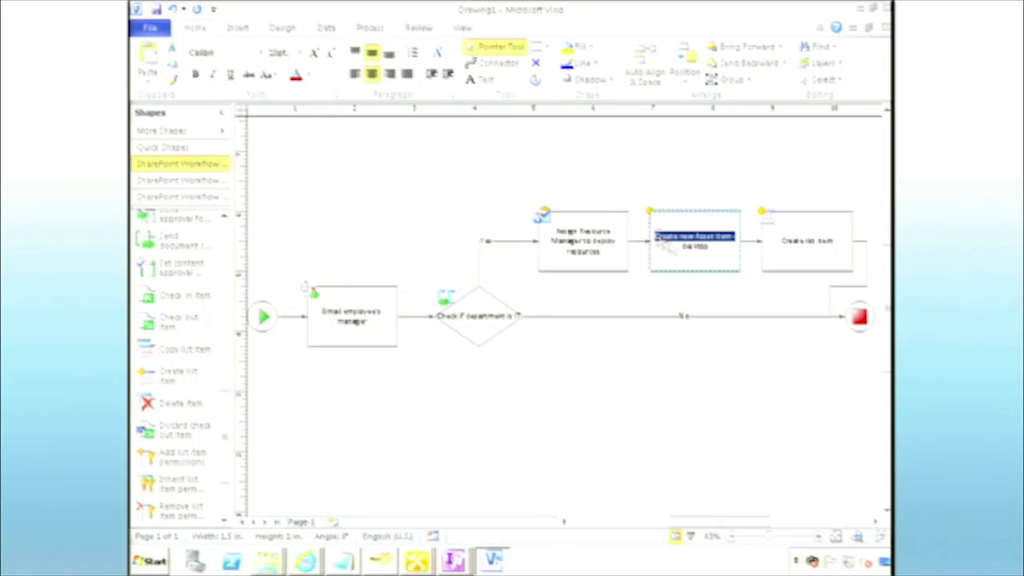
{"action": "double_click", "coordinate": [832, 251]}
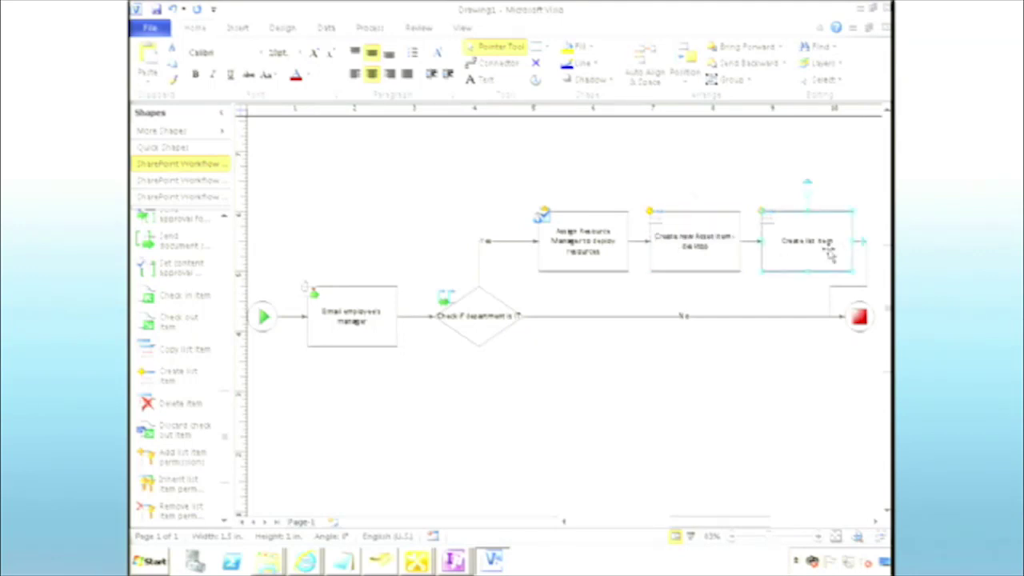
{"action": "key", "text": "ctrl+v"}
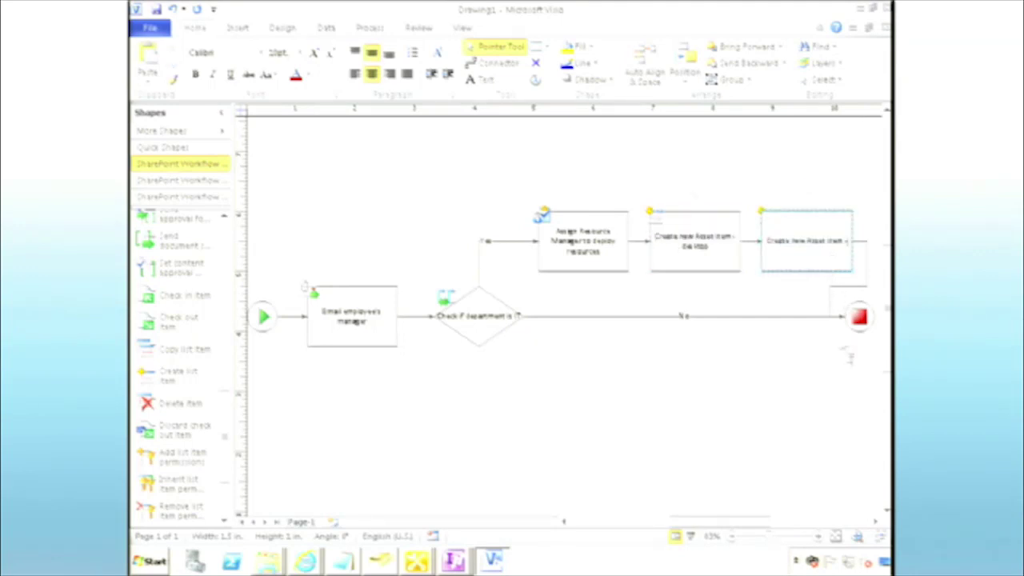
{"action": "type", "text": "Laptop"}
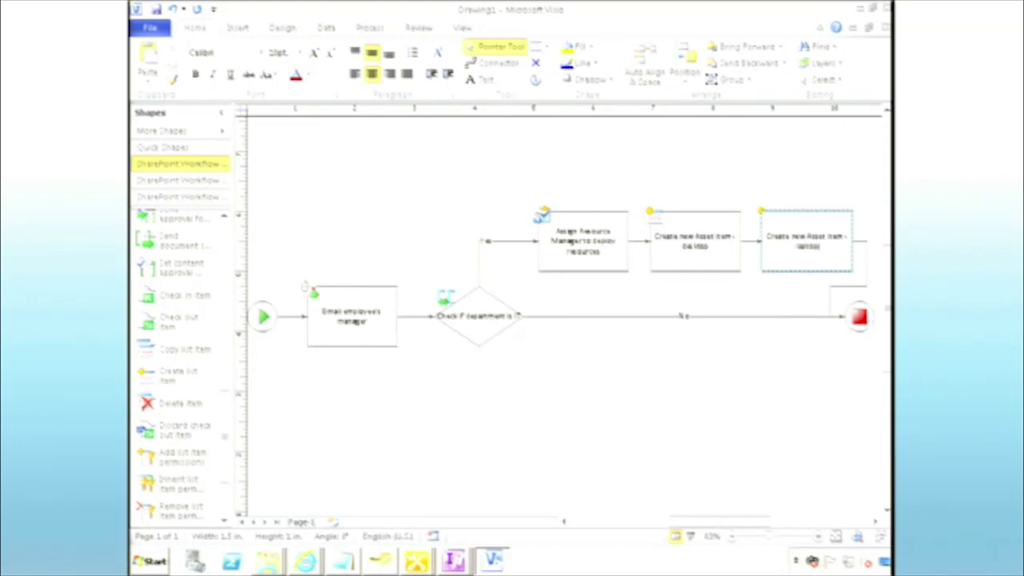
{"action": "left_click", "coordinate": [777, 413]}
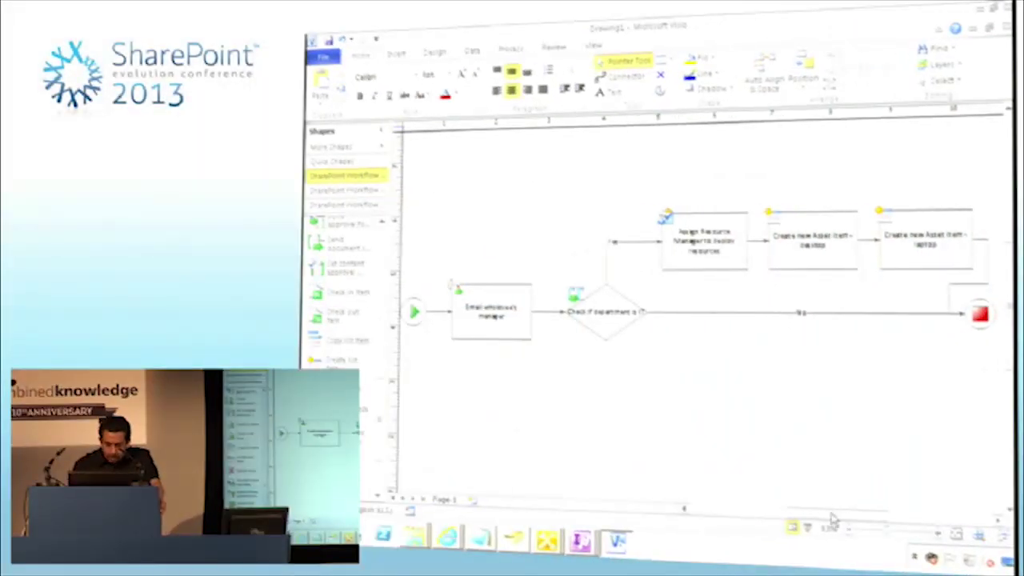
{"action": "left_click", "coordinate": [829, 521]}
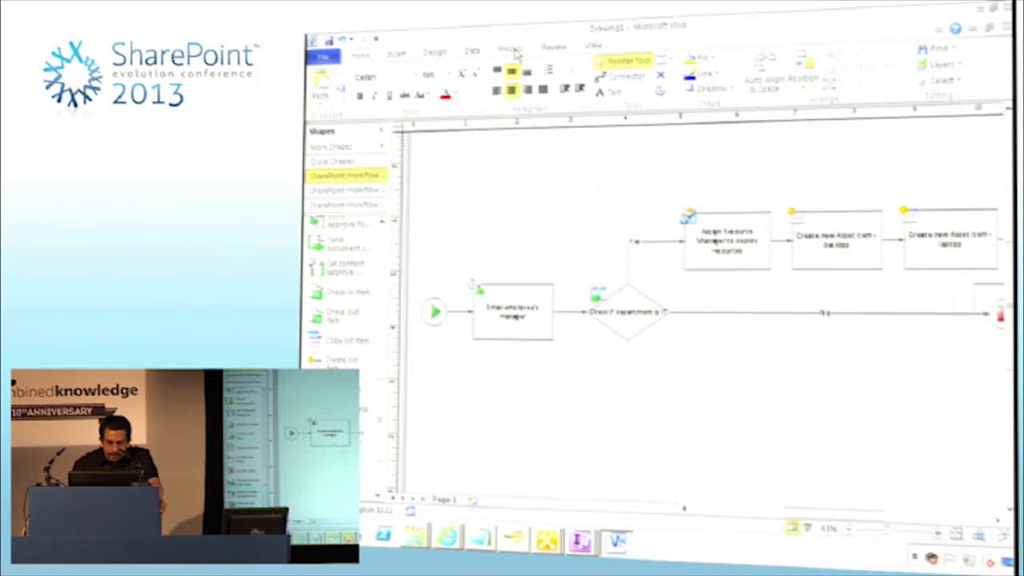
- Run Check Diagram on the workflow and dismiss the no-issues message
{"action": "left_click", "coordinate": [516, 50]}
{"action": "left_click", "coordinate": [432, 80]}
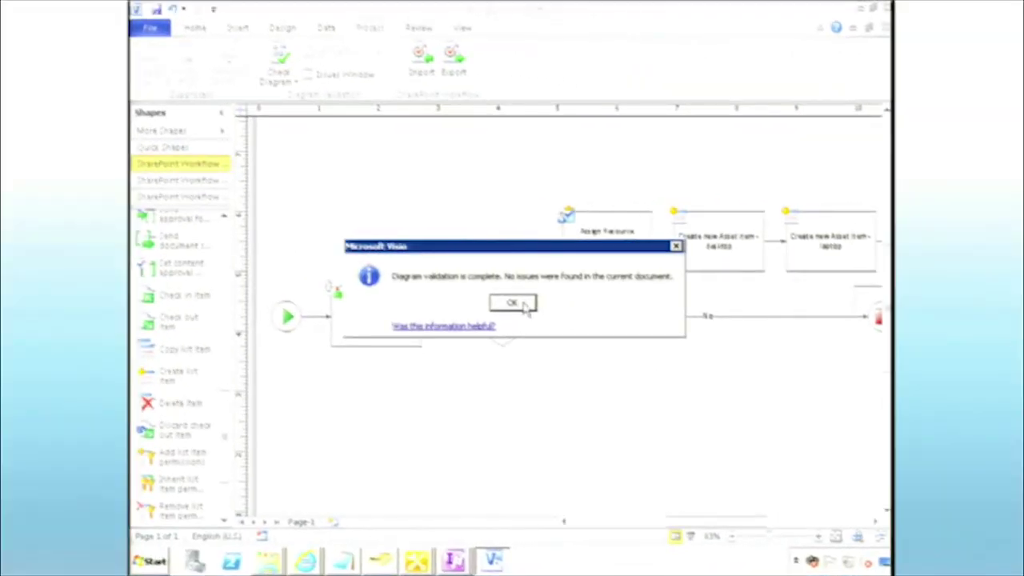
{"action": "left_click", "coordinate": [608, 300]}
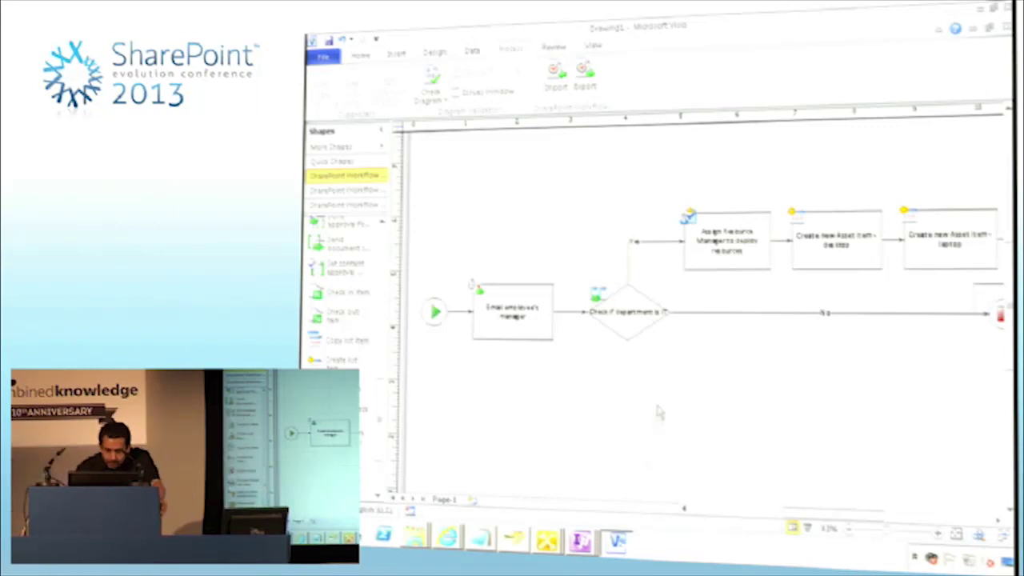
- Export the workflow to Local Disk (C:) as a Visio Workflow Interchange file named 'Evolutions'
{"action": "left_click", "coordinate": [585, 80]}
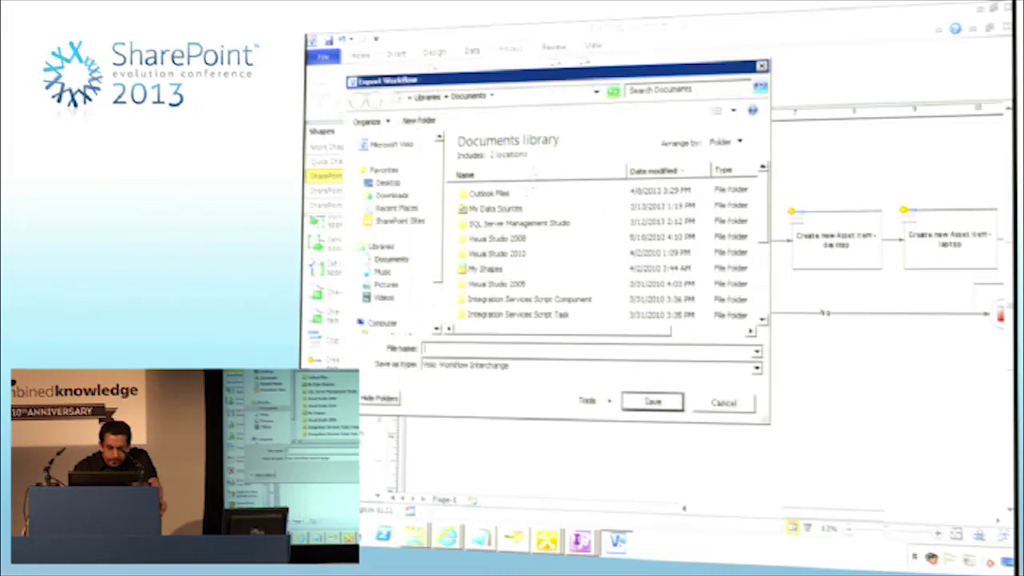
{"action": "scroll", "coordinate": [440, 308], "scroll_direction": "down", "scroll_amount": 2}
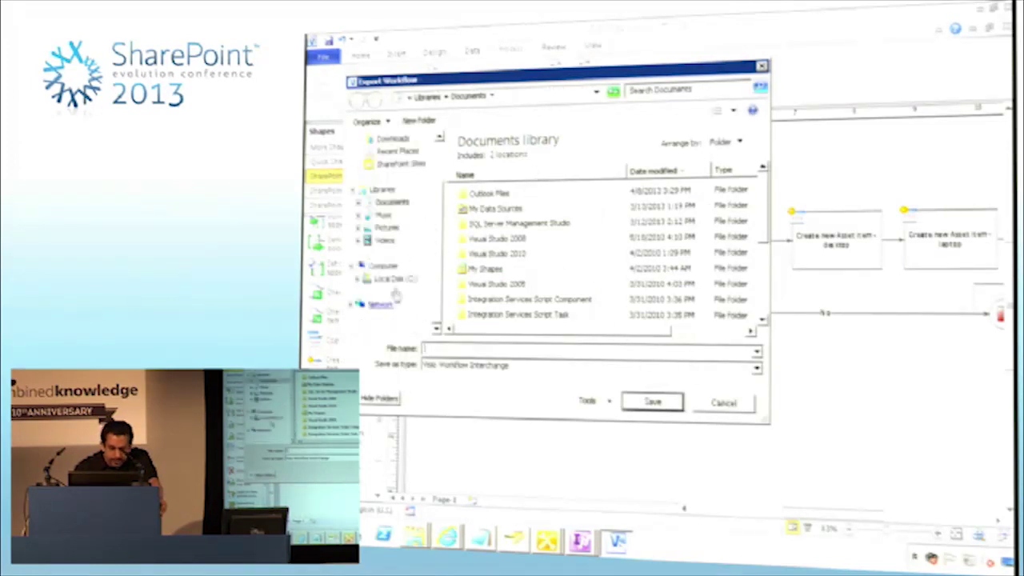
{"action": "left_click", "coordinate": [392, 280]}
{"action": "scroll", "coordinate": [765, 271], "scroll_direction": "down", "scroll_amount": 2}
{"action": "scroll", "coordinate": [759, 230], "scroll_direction": "up", "scroll_amount": 2}
{"action": "left_click", "coordinate": [510, 350]}
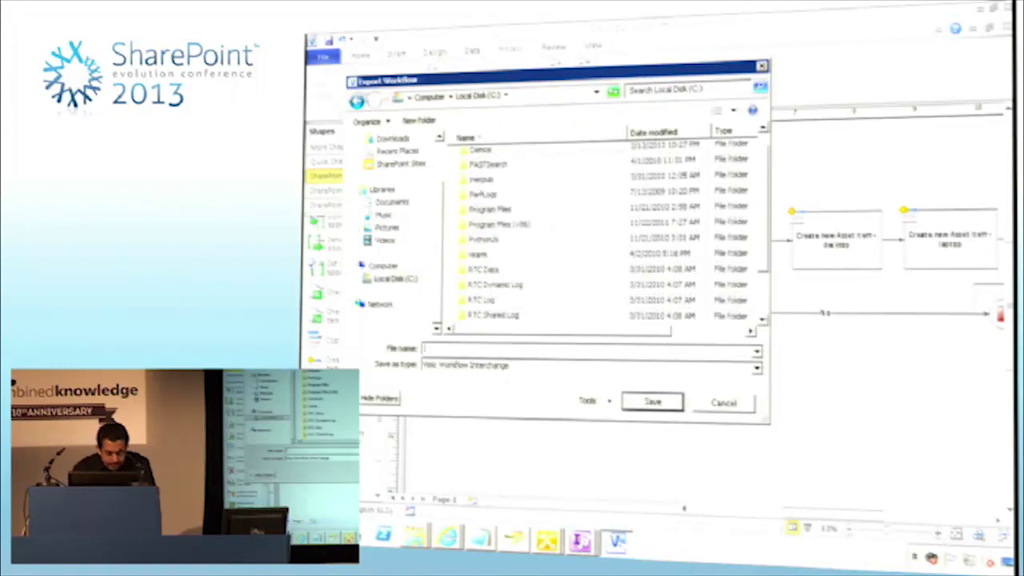
{"action": "type", "text": "Evol"}
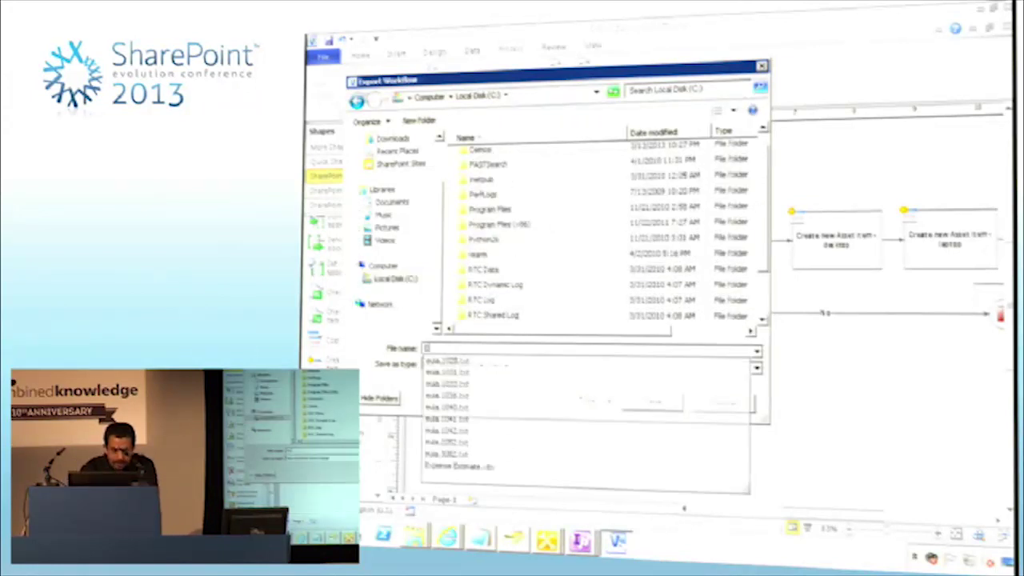
{"action": "type", "text": "utions"}
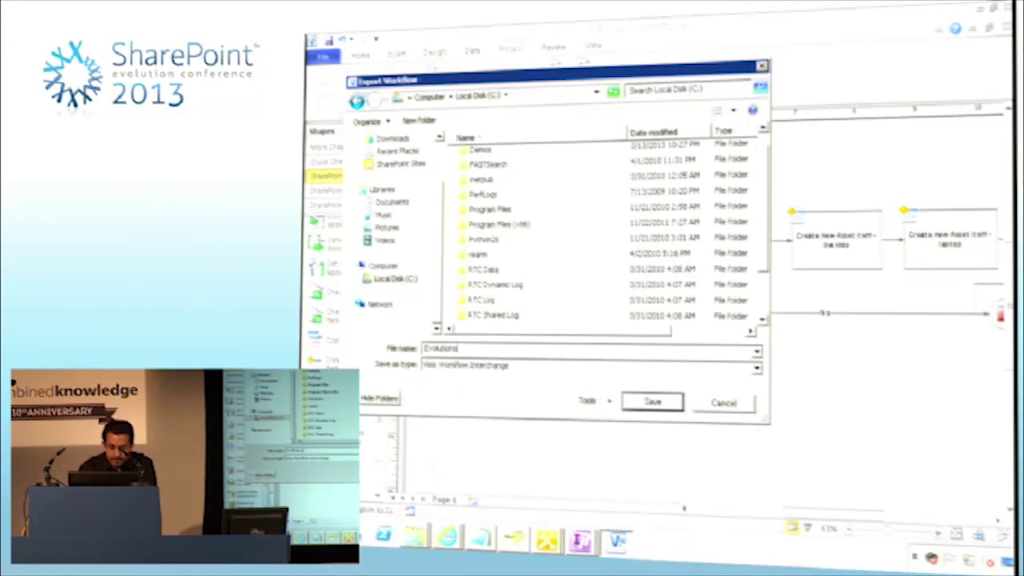
{"action": "left_click", "coordinate": [652, 403]}
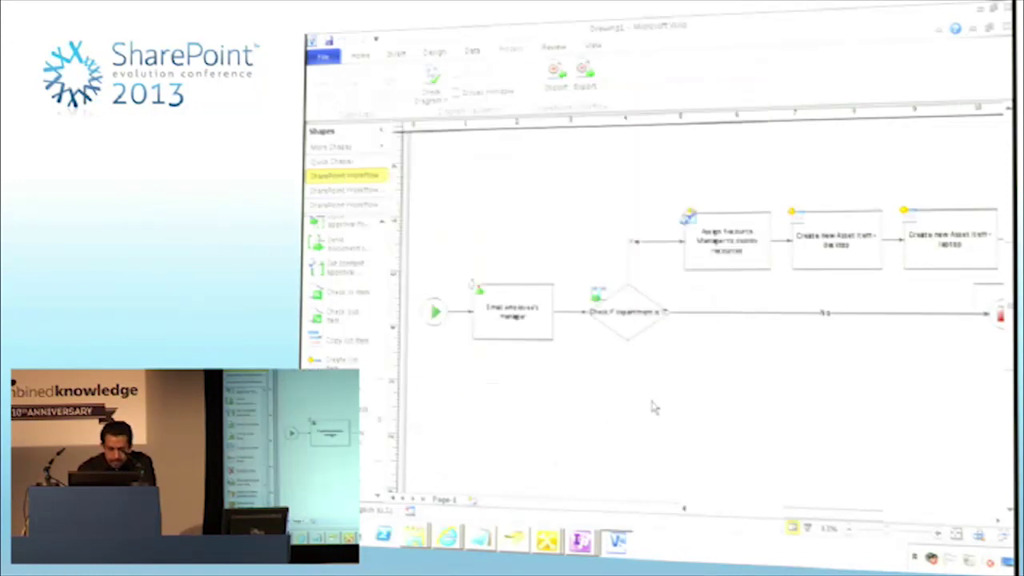
- Check Evolutions.vwe's details in Explorer's Local Disk (C:), then bring Visio back to front
{"action": "mouse_move", "coordinate": [417, 535]}
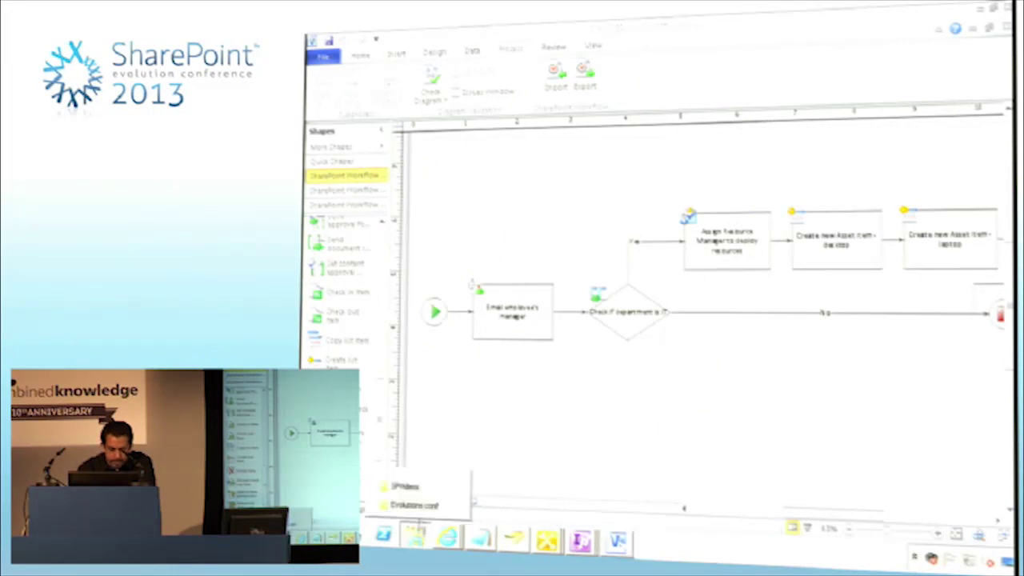
{"action": "left_click", "coordinate": [404, 486]}
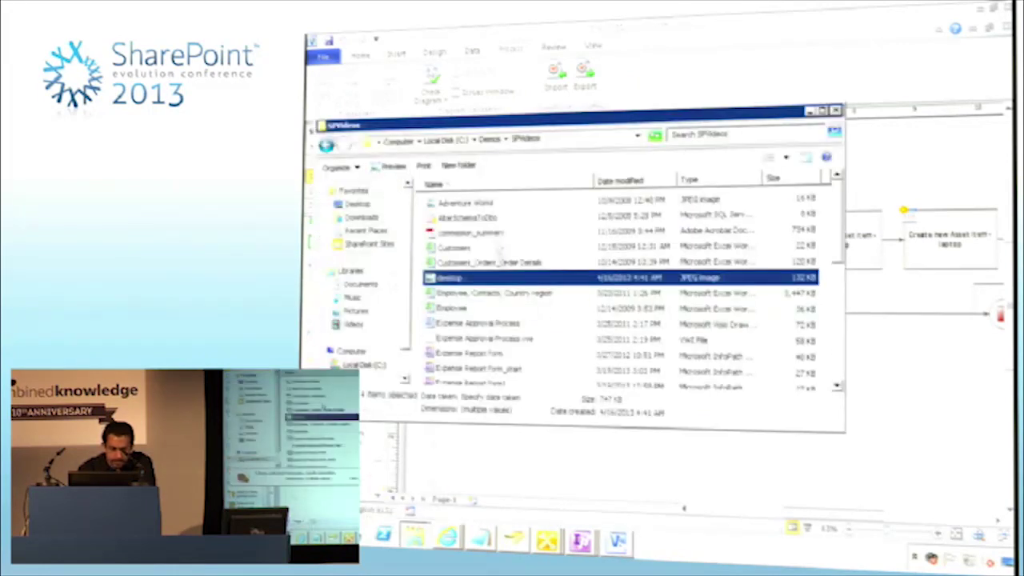
{"action": "left_click", "coordinate": [387, 364]}
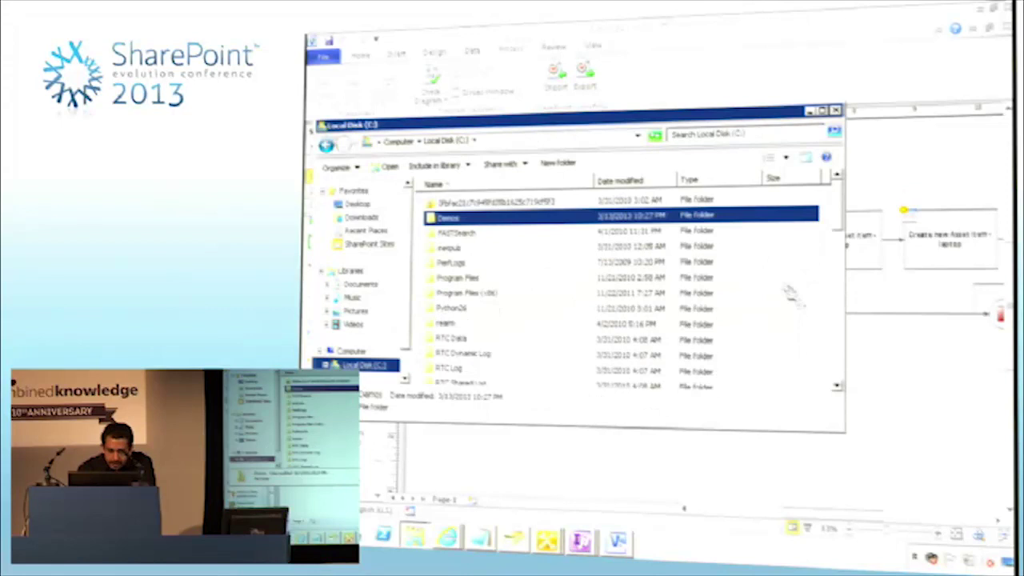
{"action": "left_click", "coordinate": [836, 297]}
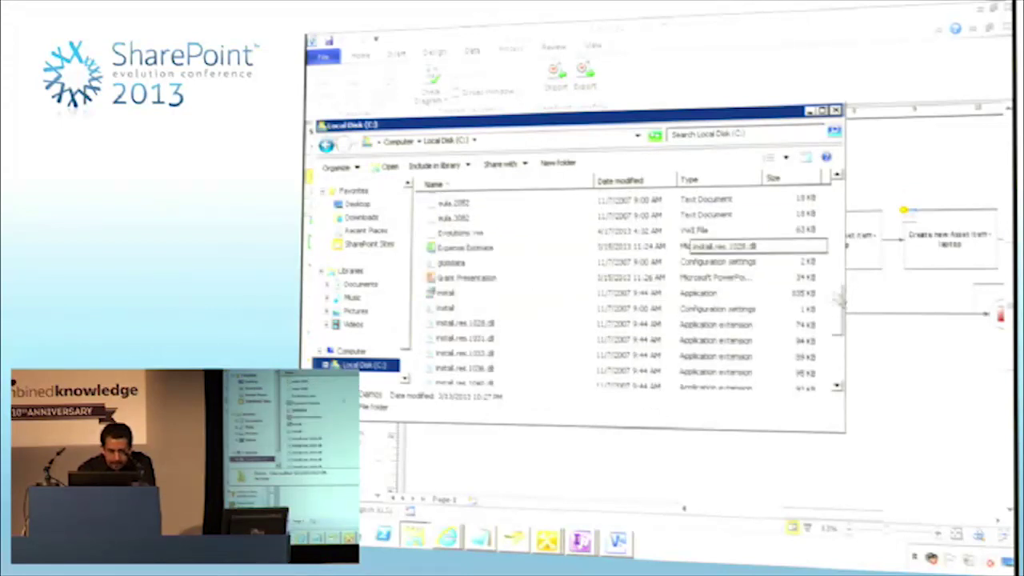
{"action": "left_click", "coordinate": [506, 233]}
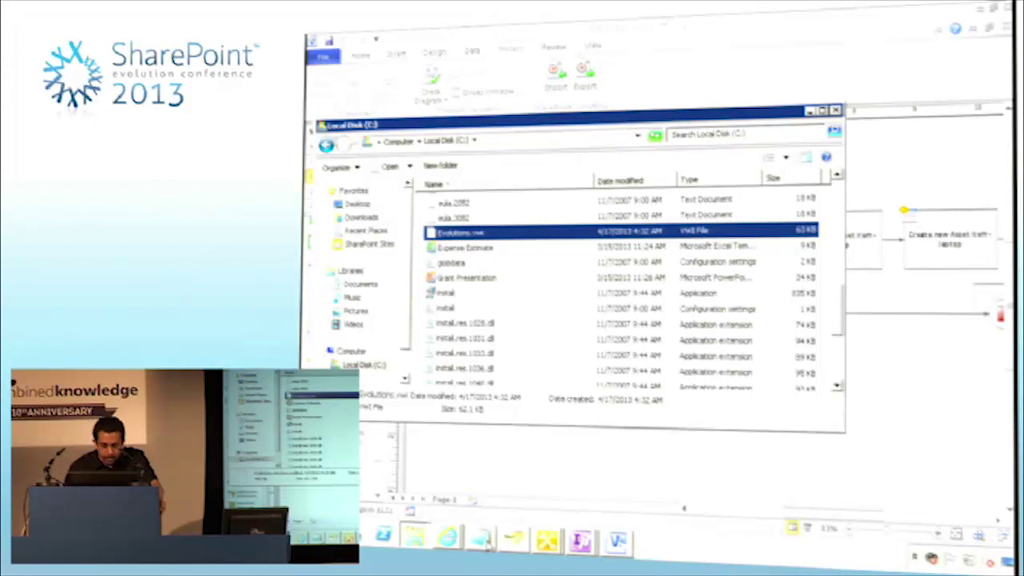
{"action": "left_click_drag", "start_coordinate": [654, 120], "coordinate": [706, 117]}
{"action": "left_click", "coordinate": [737, 80]}
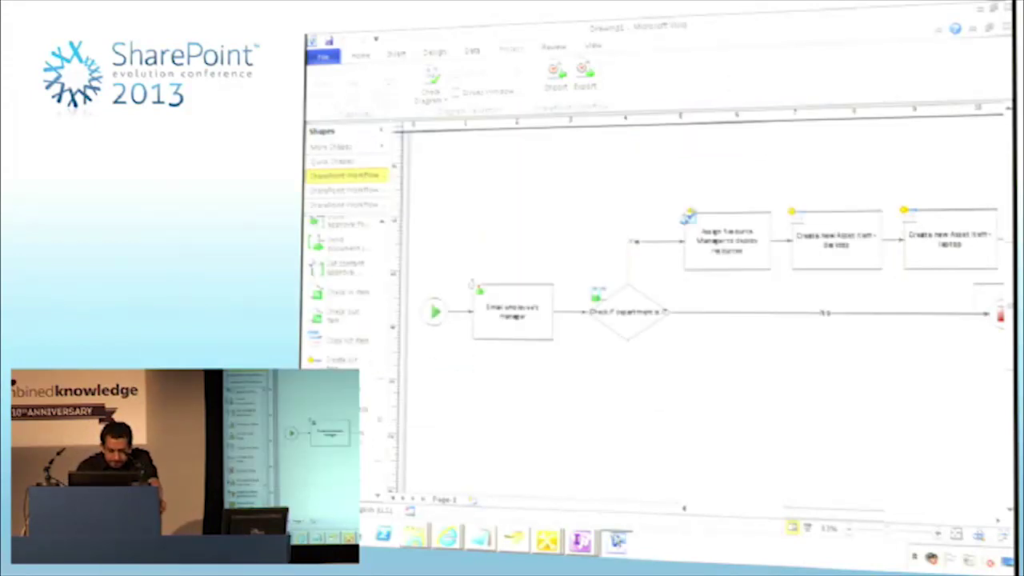
- In SharePoint Designer, show the site's Workflows and start Import from Visio
{"action": "mouse_move", "coordinate": [581, 542]}
{"action": "left_click", "coordinate": [536, 504]}
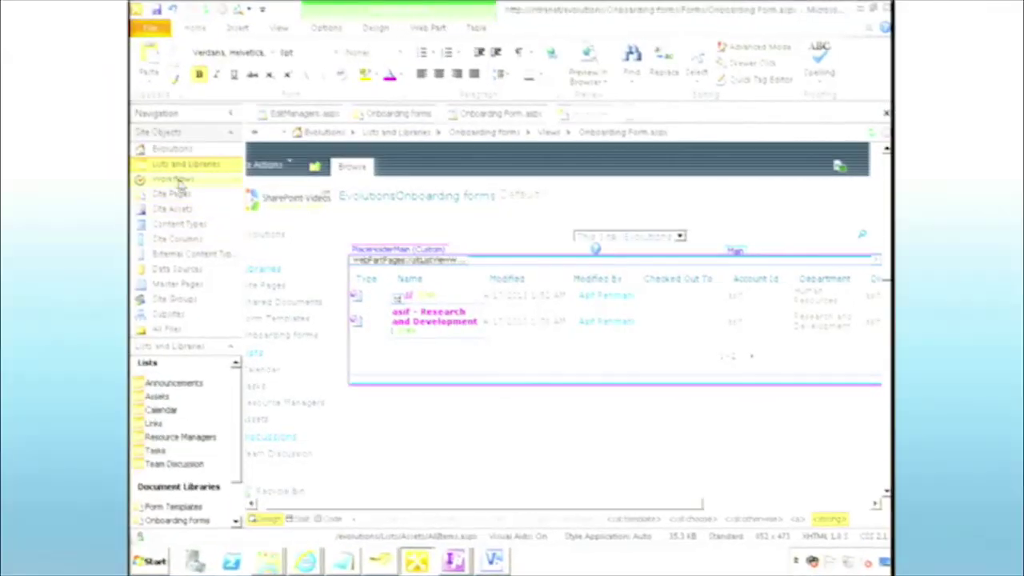
{"action": "left_click", "coordinate": [284, 186]}
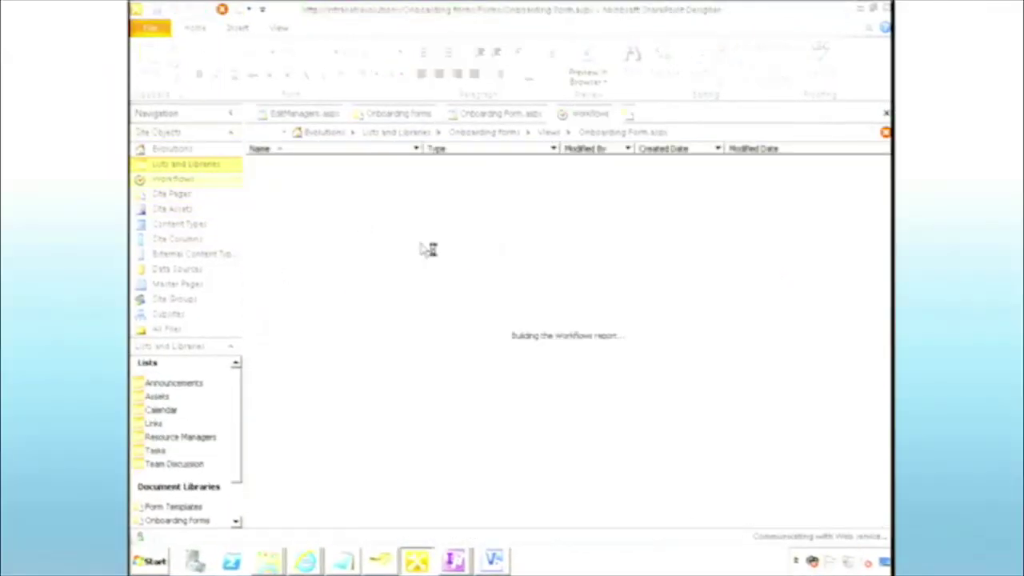
{"action": "left_click", "coordinate": [382, 283]}
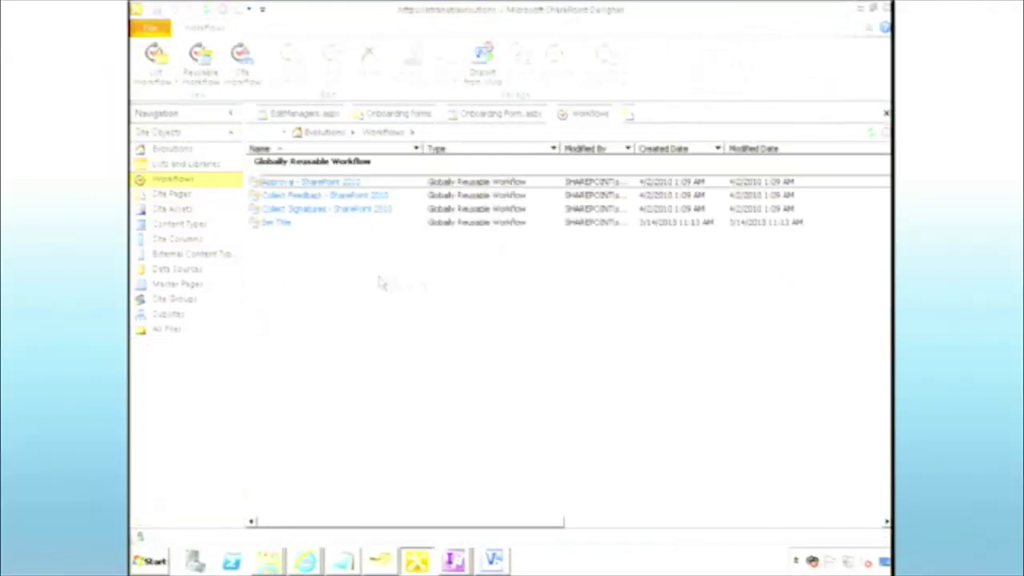
{"action": "left_click", "coordinate": [488, 64]}
- Choose C:\Evolutions.vwe as the drawing to import and continue to the name and type page
{"action": "left_click", "coordinate": [642, 233]}
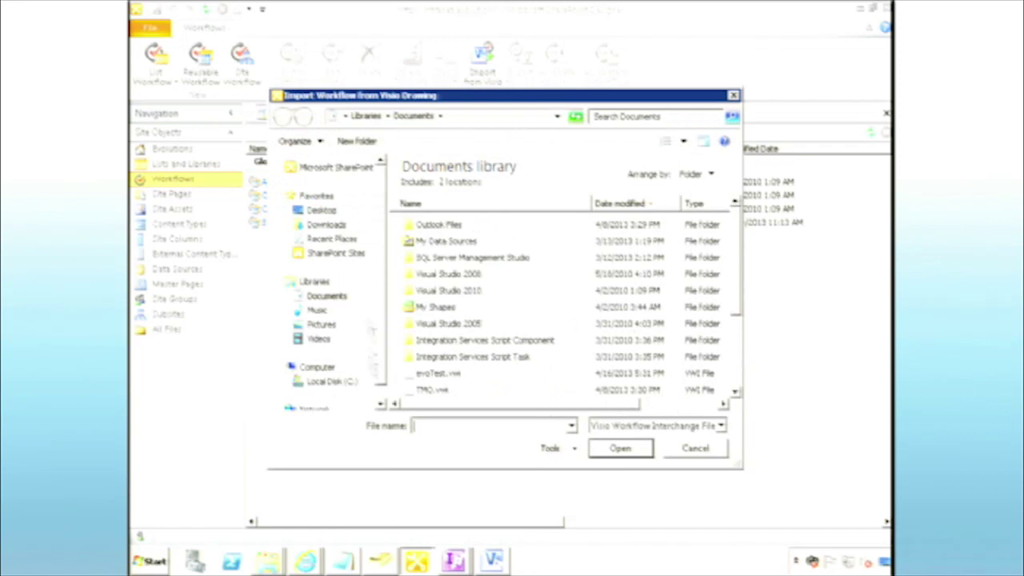
{"action": "left_click", "coordinate": [336, 381]}
{"action": "left_click_drag", "start_coordinate": [738, 317], "coordinate": [741, 382]}
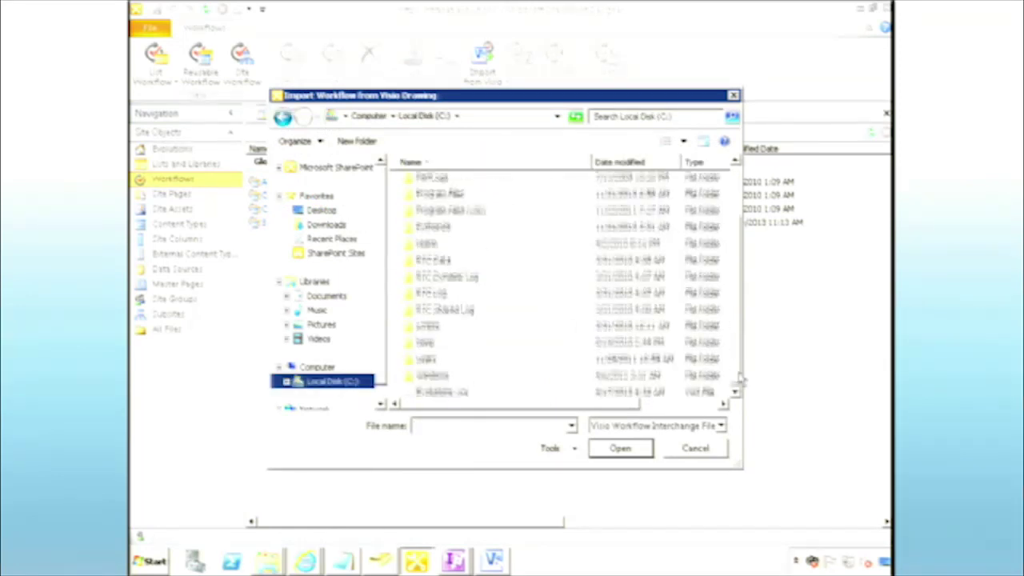
{"action": "left_click", "coordinate": [496, 393]}
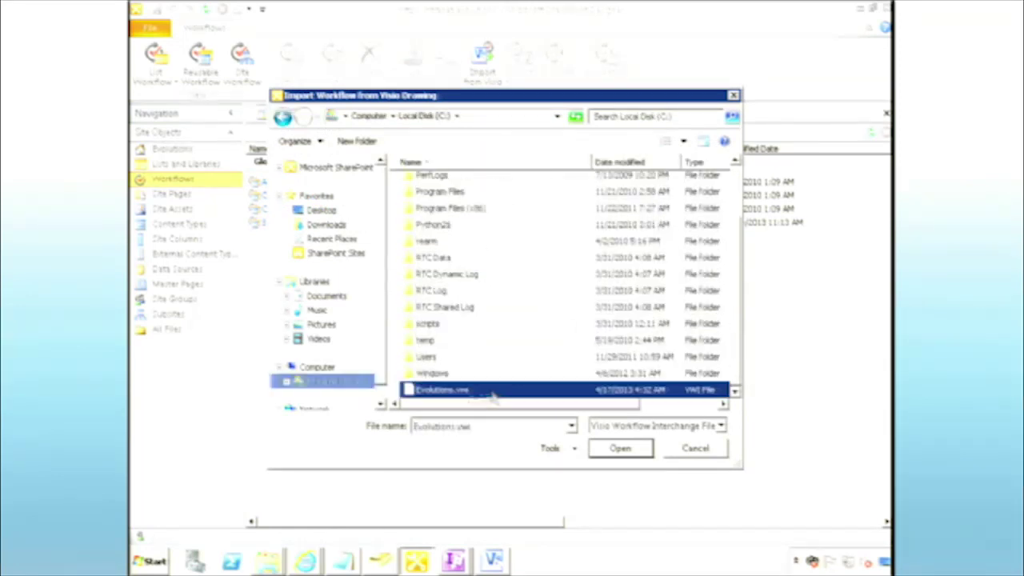
{"action": "left_click", "coordinate": [620, 448]}
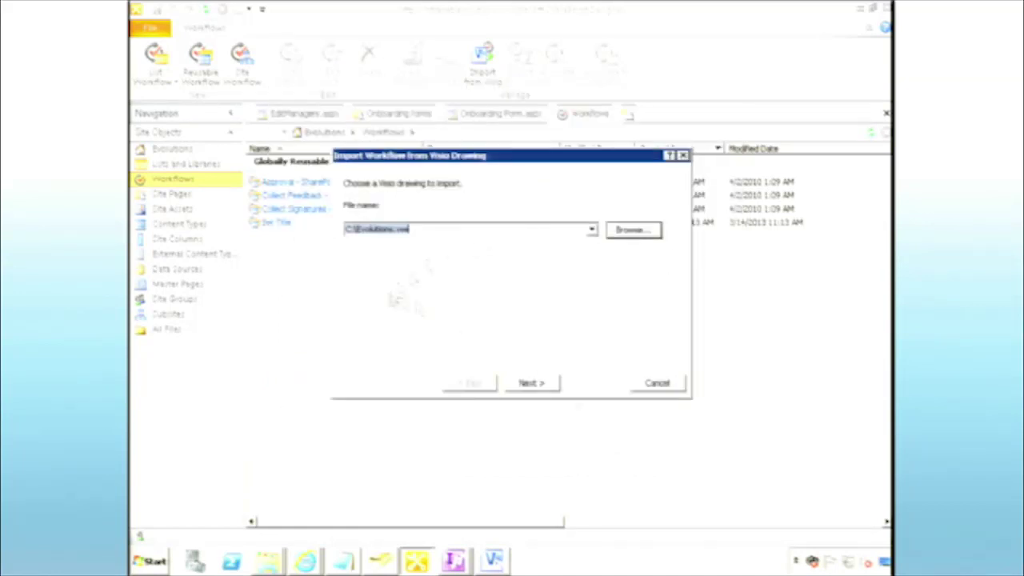
{"action": "left_click", "coordinate": [533, 383]}
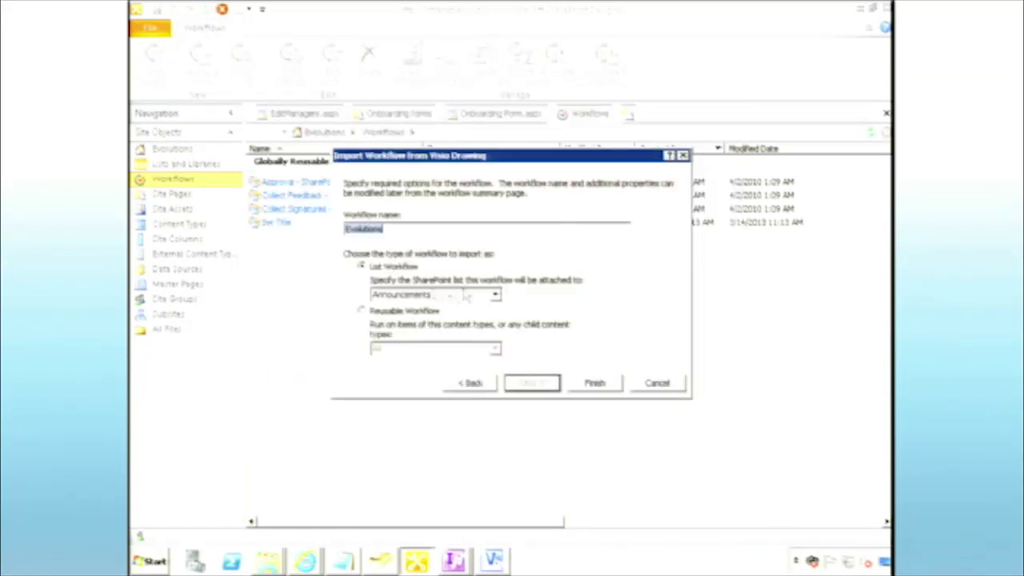
{"action": "left_click", "coordinate": [448, 228]}
- Rename the imported workflow to Onboarding process as a List Workflow on Onboarding Forms, and finish
{"action": "left_click_drag", "start_coordinate": [398, 231], "coordinate": [327, 230]}
{"action": "type", "text": "C"}
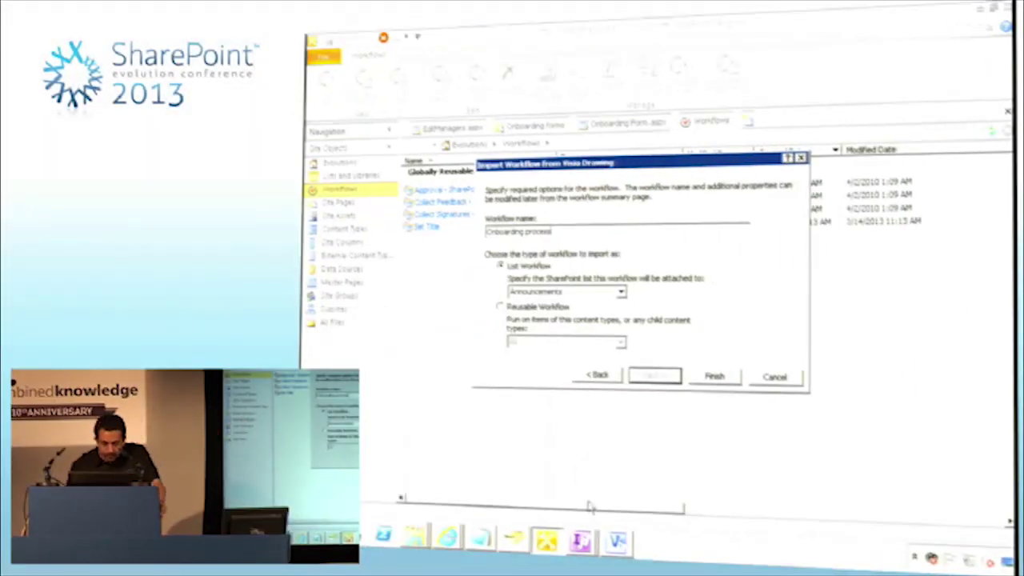
{"action": "left_click", "coordinate": [552, 310]}
{"action": "left_click", "coordinate": [542, 267]}
{"action": "left_click", "coordinate": [621, 292]}
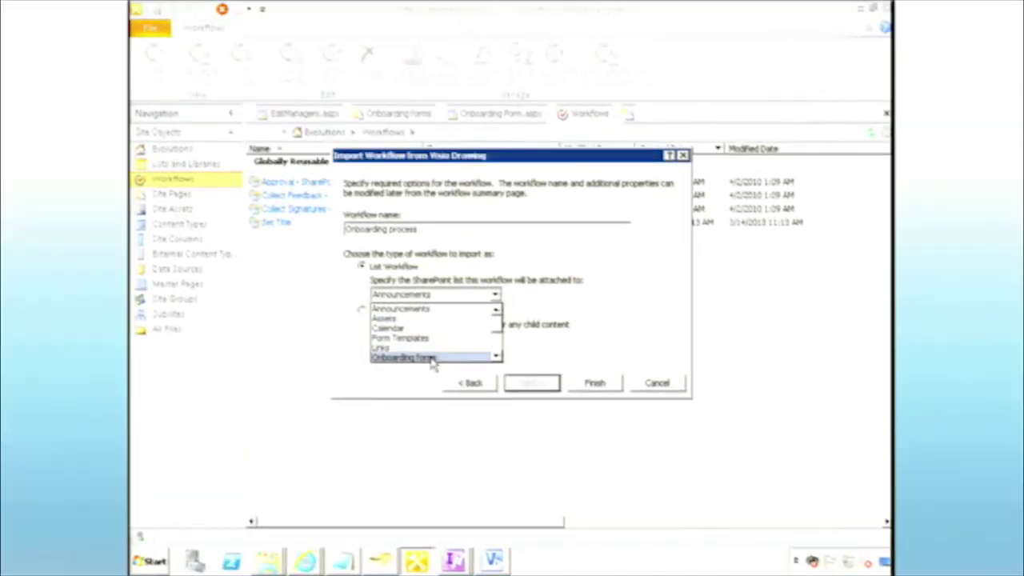
{"action": "left_click", "coordinate": [445, 358]}
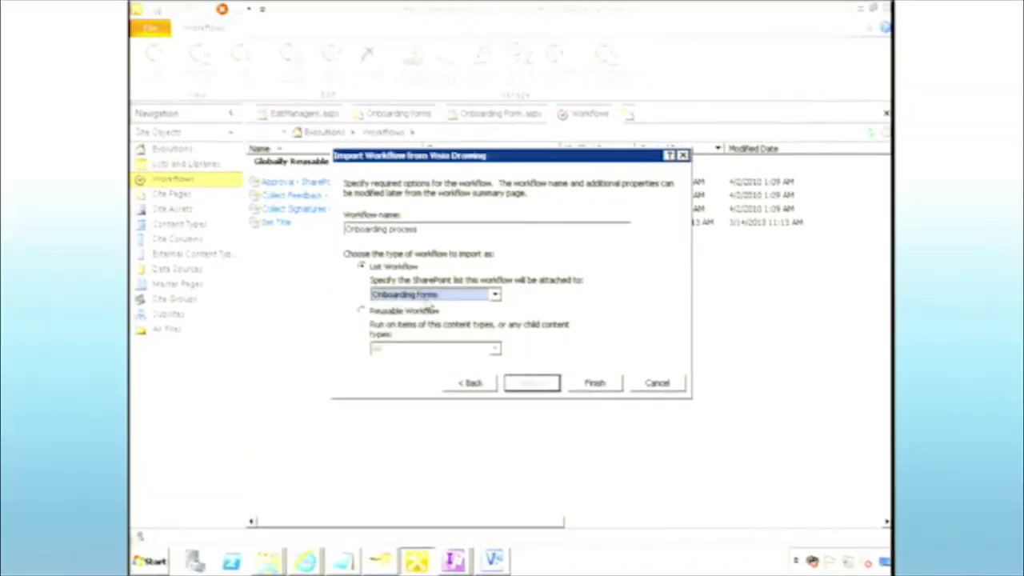
{"action": "left_click", "coordinate": [595, 384]}
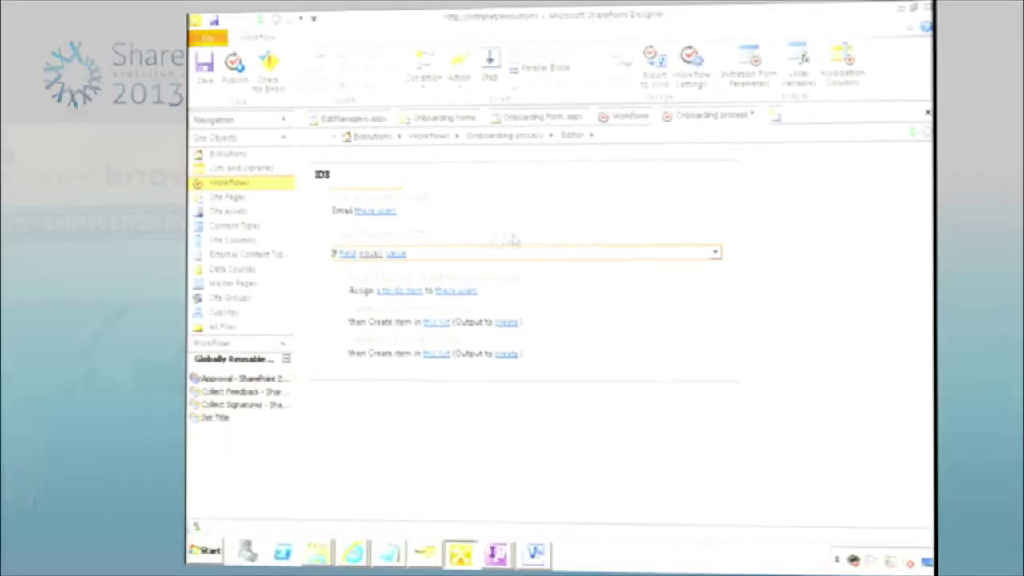
- Select the workflow's Email step and open its Define E-mail Message settings
{"action": "left_click", "coordinate": [316, 210]}
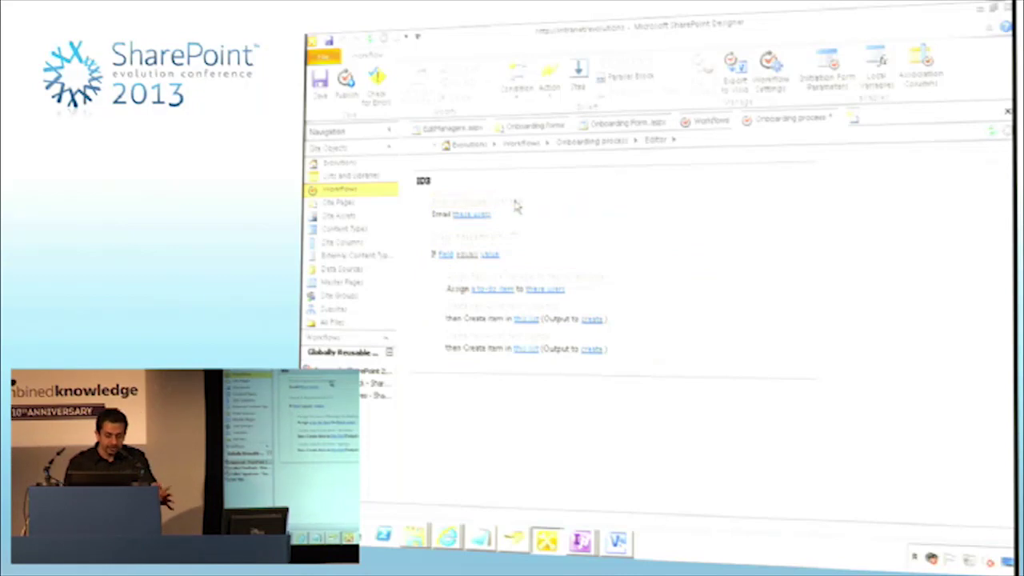
{"action": "left_click", "coordinate": [477, 217]}
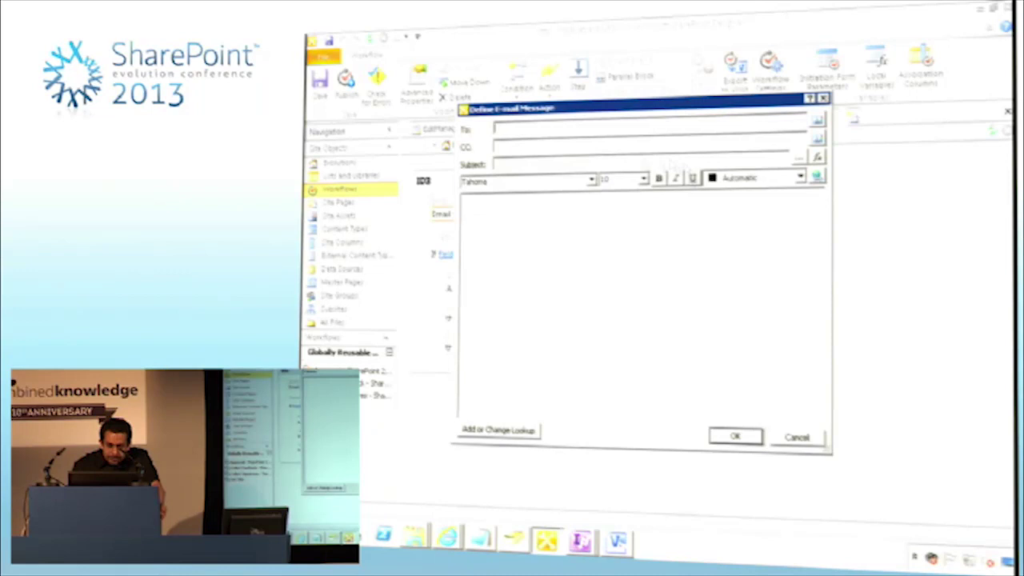
- Add a workflow lookup recipient that uses User Profiles as its data source
{"action": "left_click", "coordinate": [818, 121]}
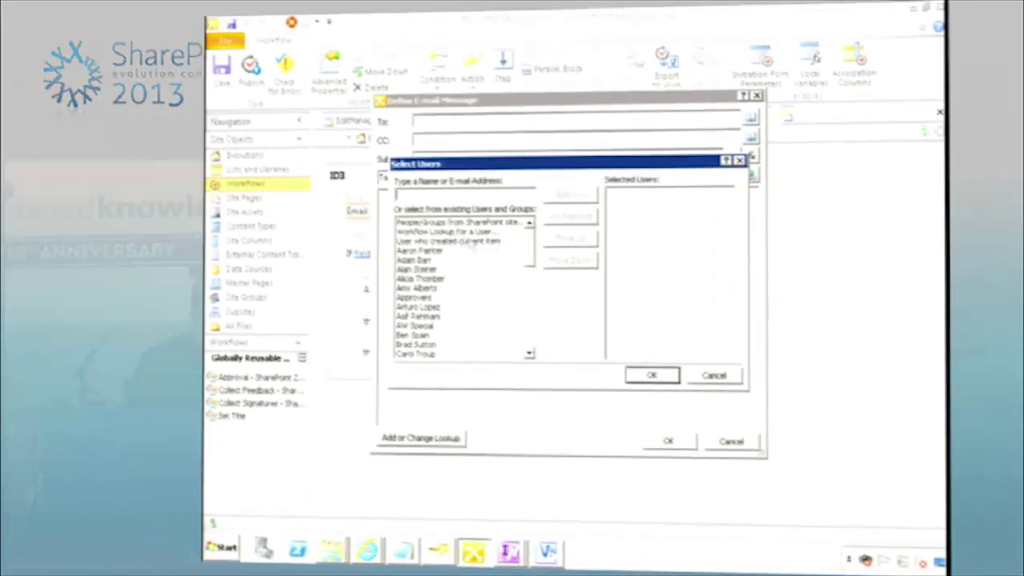
{"action": "left_click", "coordinate": [552, 233]}
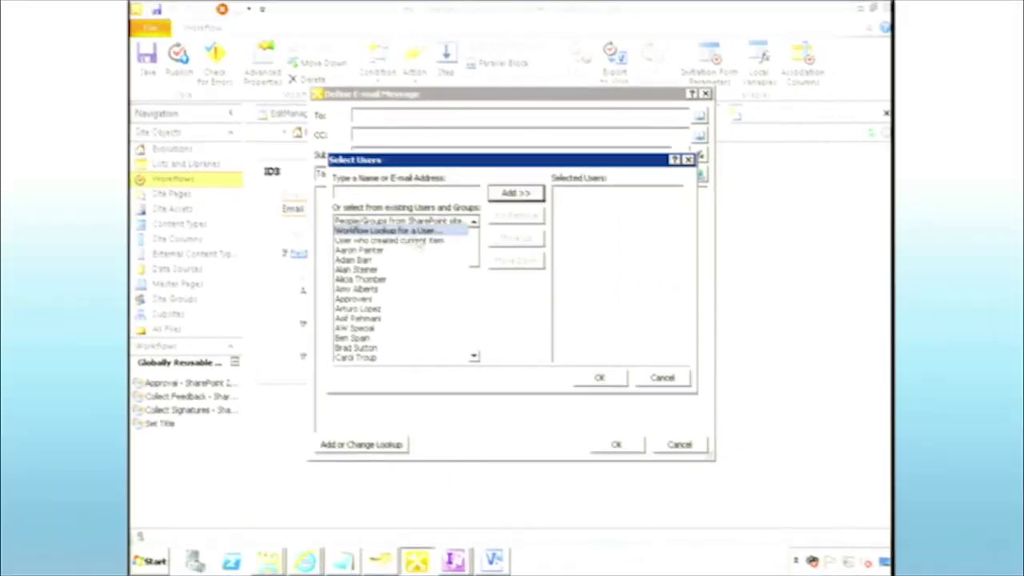
{"action": "left_click", "coordinate": [516, 195]}
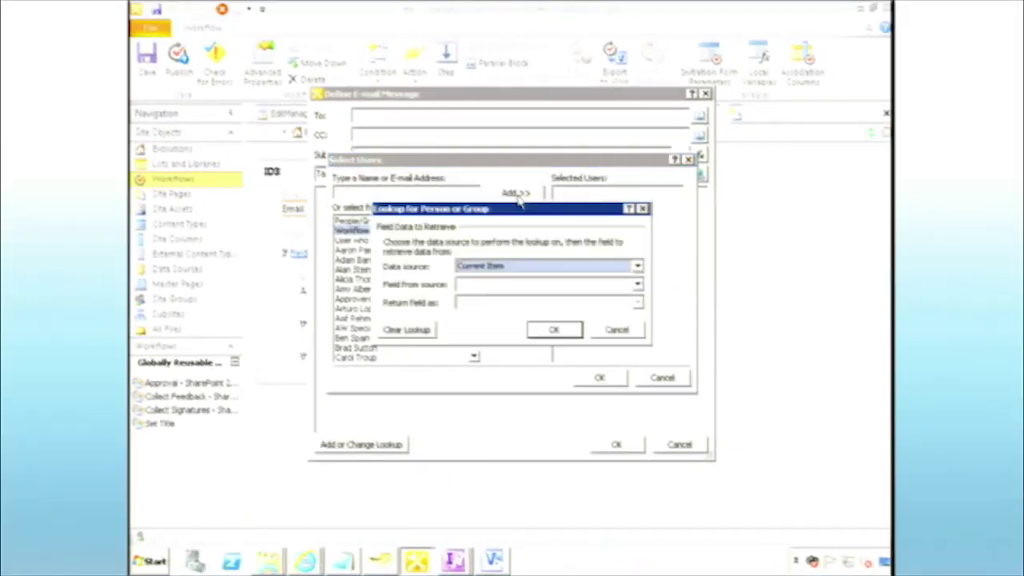
{"action": "left_click", "coordinate": [638, 266]}
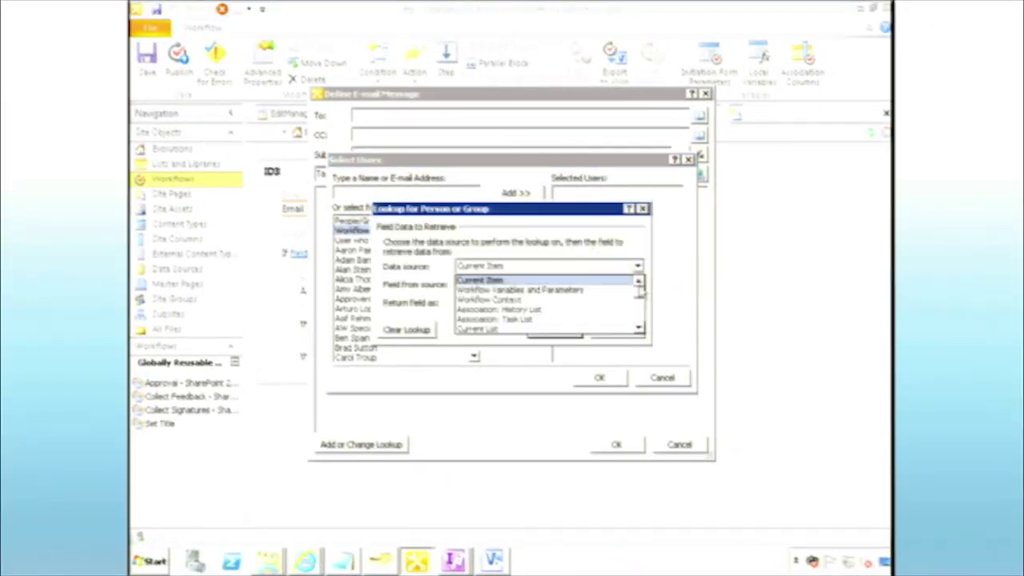
{"action": "scroll", "coordinate": [552, 308], "scroll_direction": "down", "scroll_amount": 5}
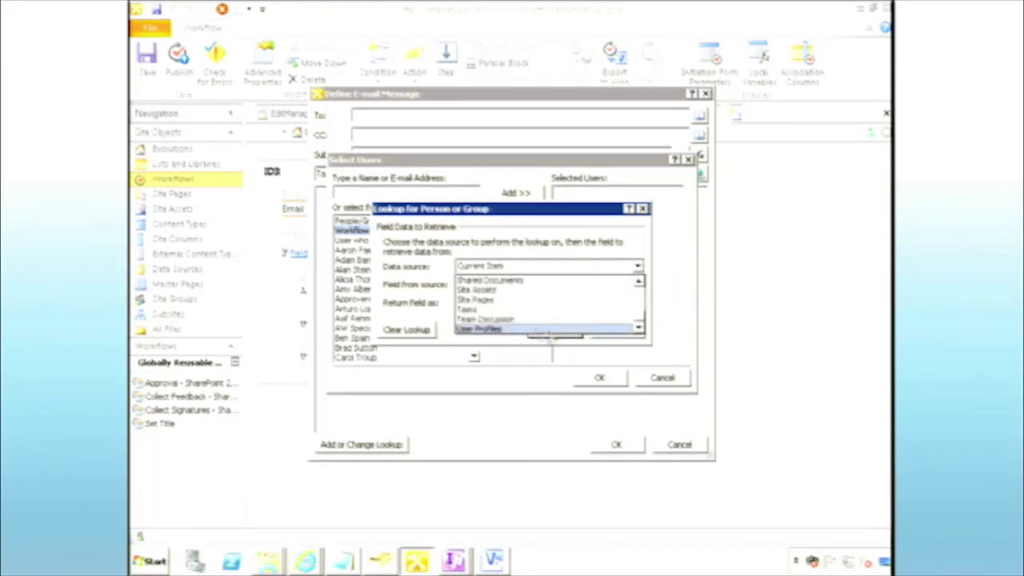
{"action": "left_click", "coordinate": [533, 330]}
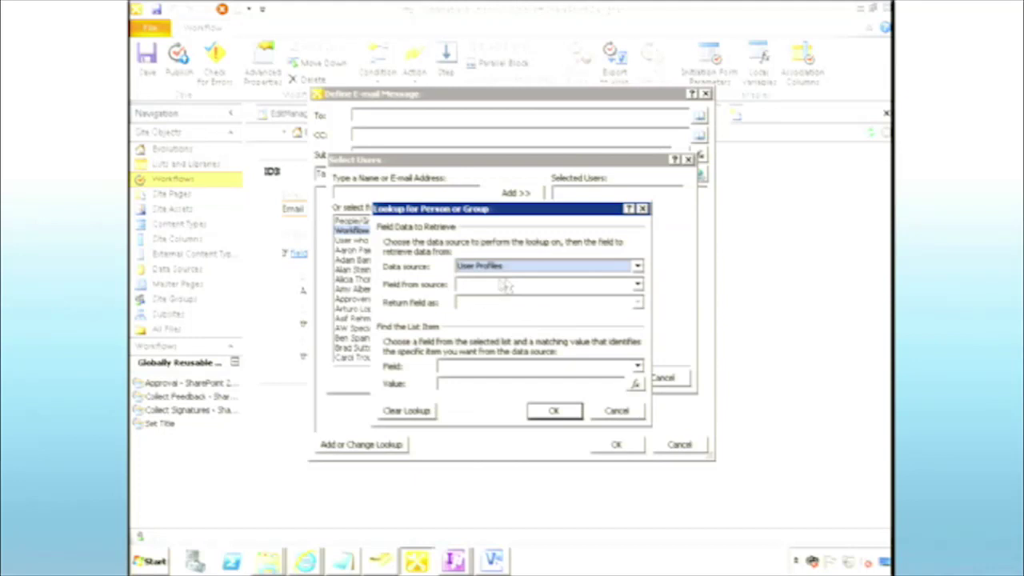
- Return the Manager profile field as an Email Address
{"action": "left_click", "coordinate": [591, 286]}
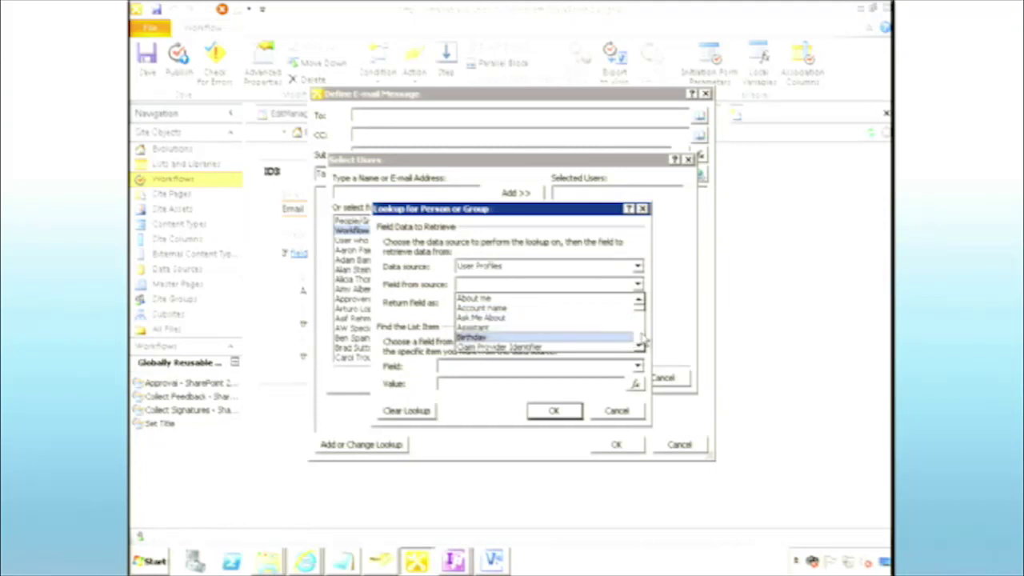
{"action": "scroll", "coordinate": [643, 340], "scroll_direction": "down", "scroll_amount": 2}
{"action": "scroll", "coordinate": [642, 335], "scroll_direction": "down", "scroll_amount": 3}
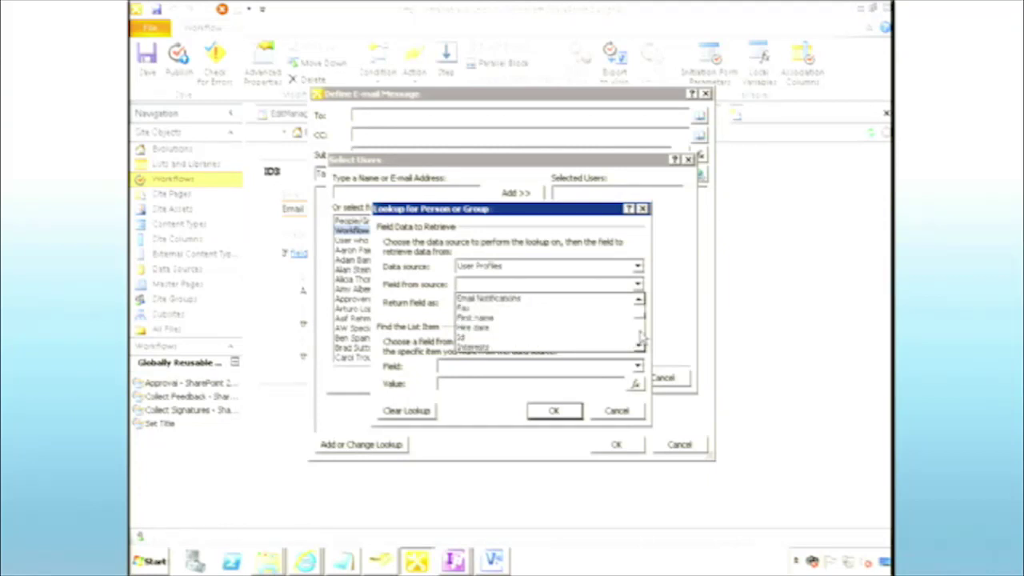
{"action": "left_click", "coordinate": [533, 318]}
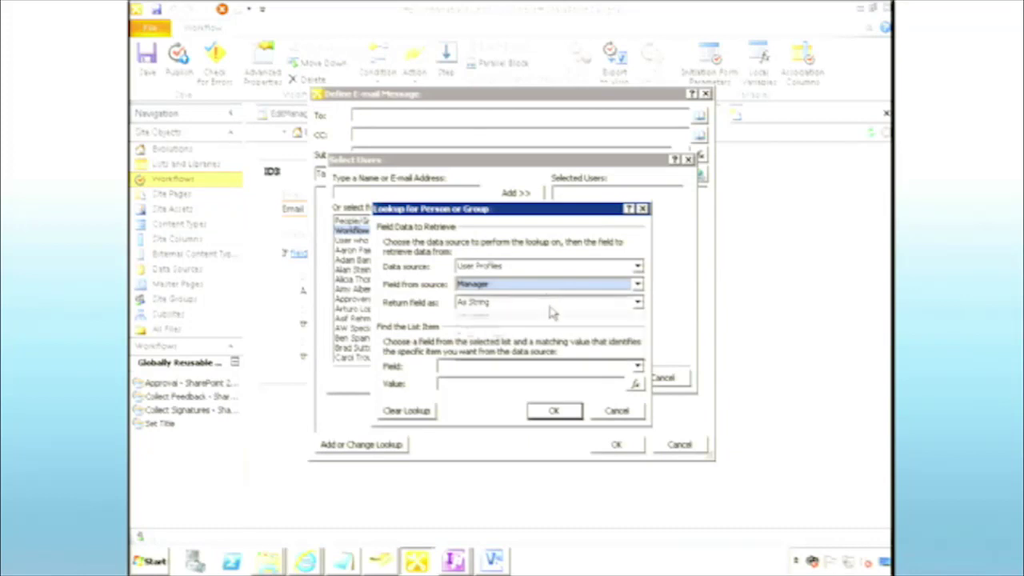
{"action": "left_click", "coordinate": [552, 306]}
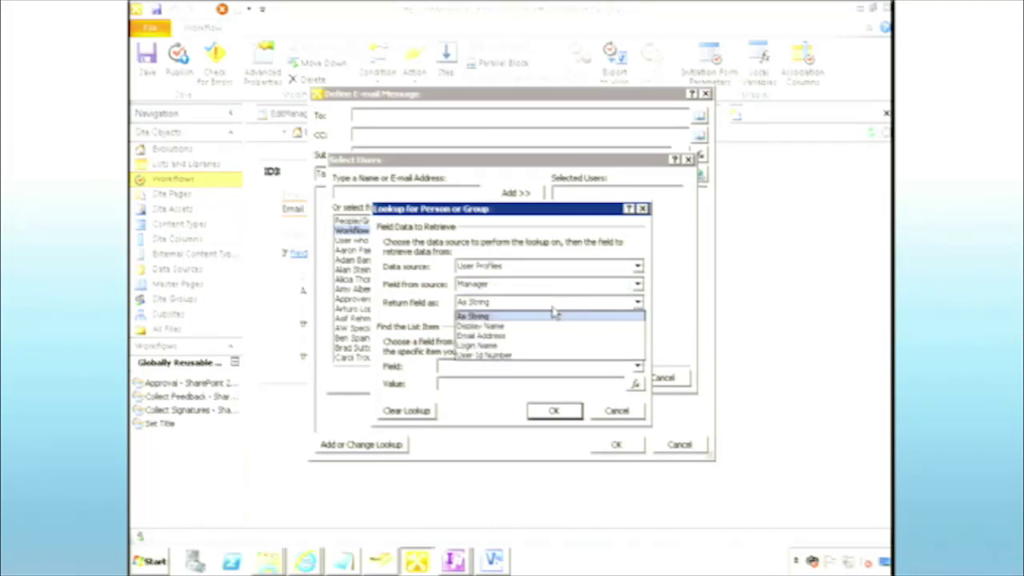
{"action": "left_click", "coordinate": [516, 337]}
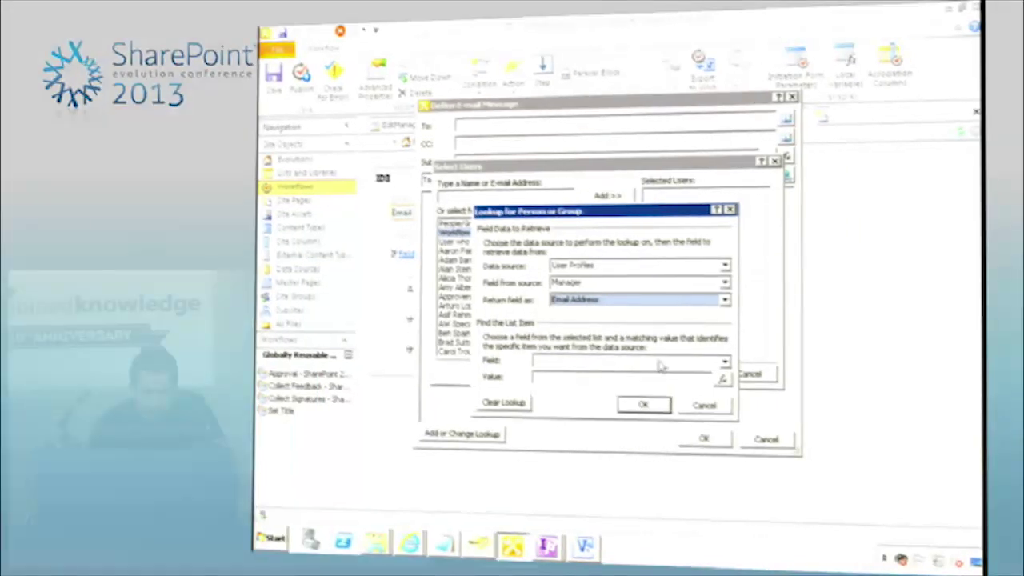
- Match profiles on Account Name against Current Item:Account Id, then switch to the InfoPath form
{"action": "left_click", "coordinate": [692, 360]}
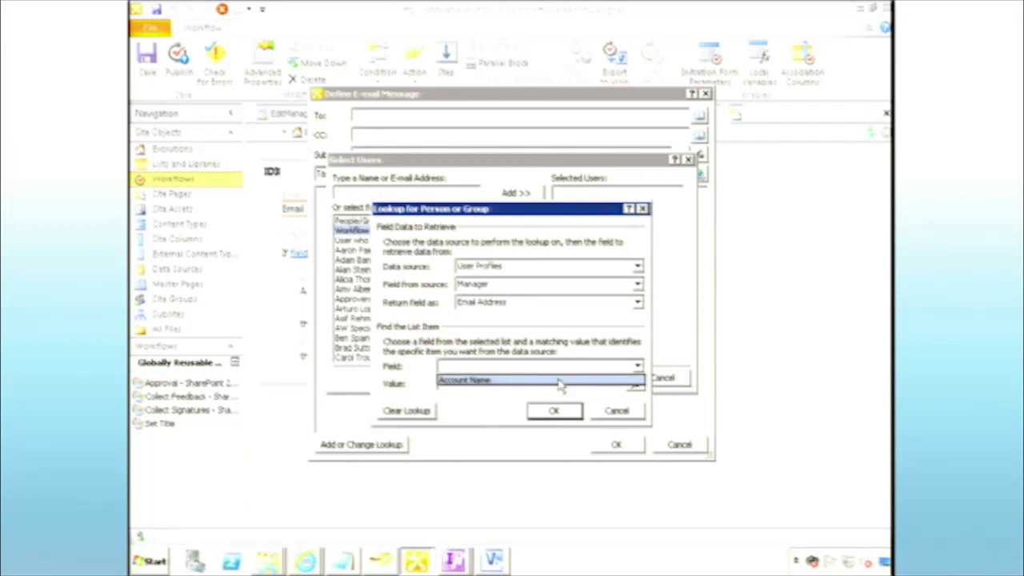
{"action": "left_click", "coordinate": [560, 381]}
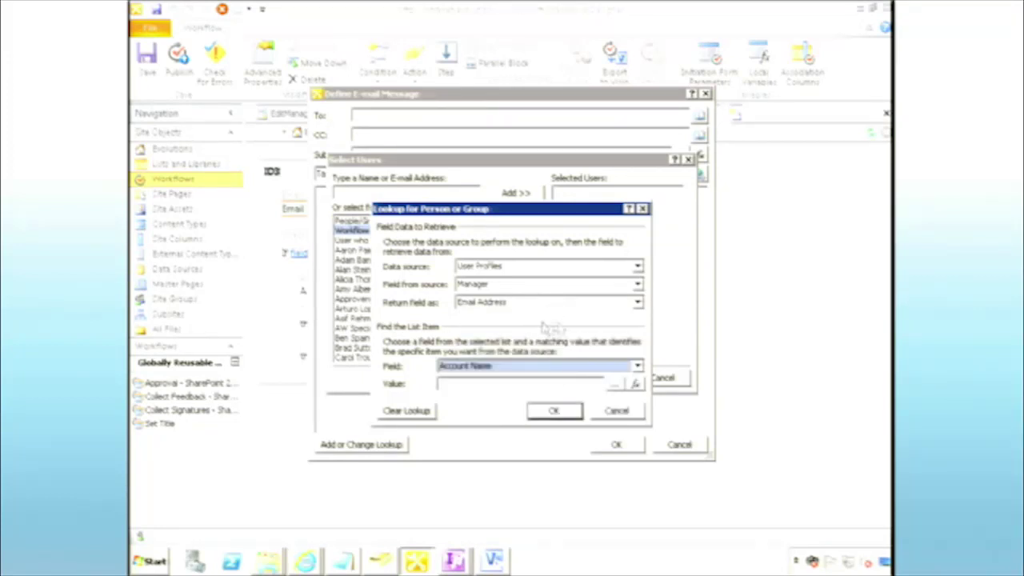
{"action": "left_click", "coordinate": [636, 384]}
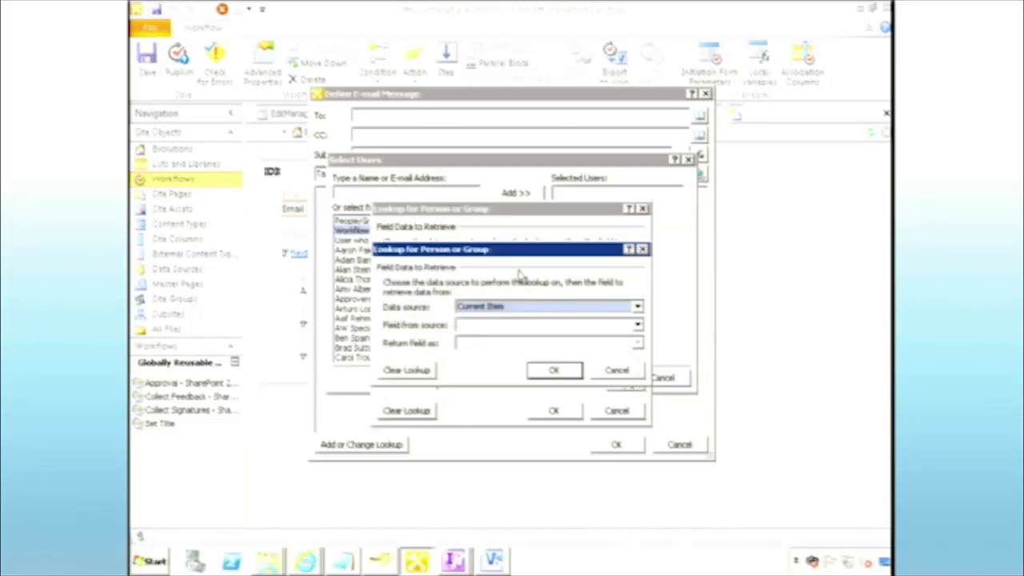
{"action": "left_click", "coordinate": [549, 328]}
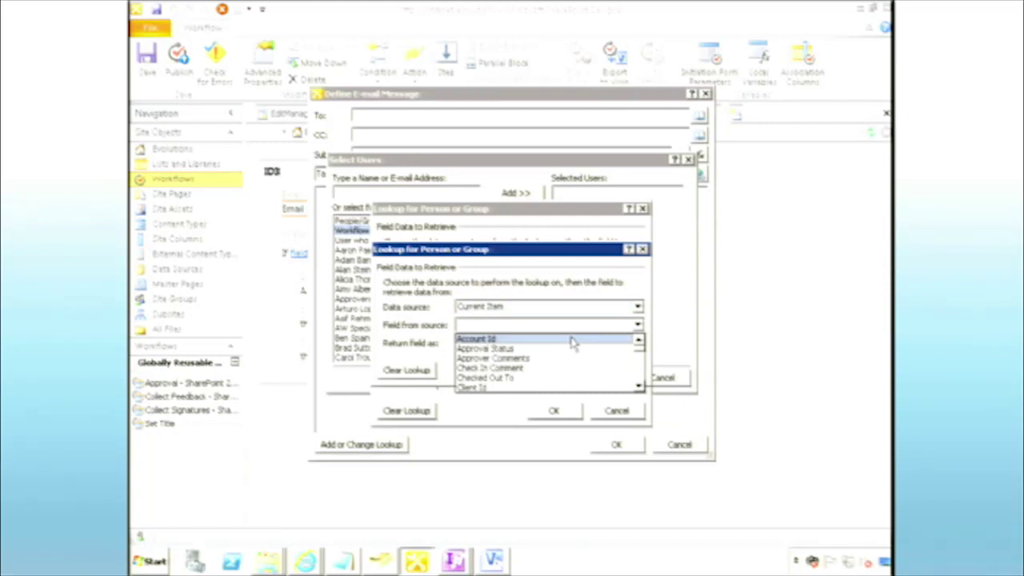
{"action": "left_click", "coordinate": [572, 342]}
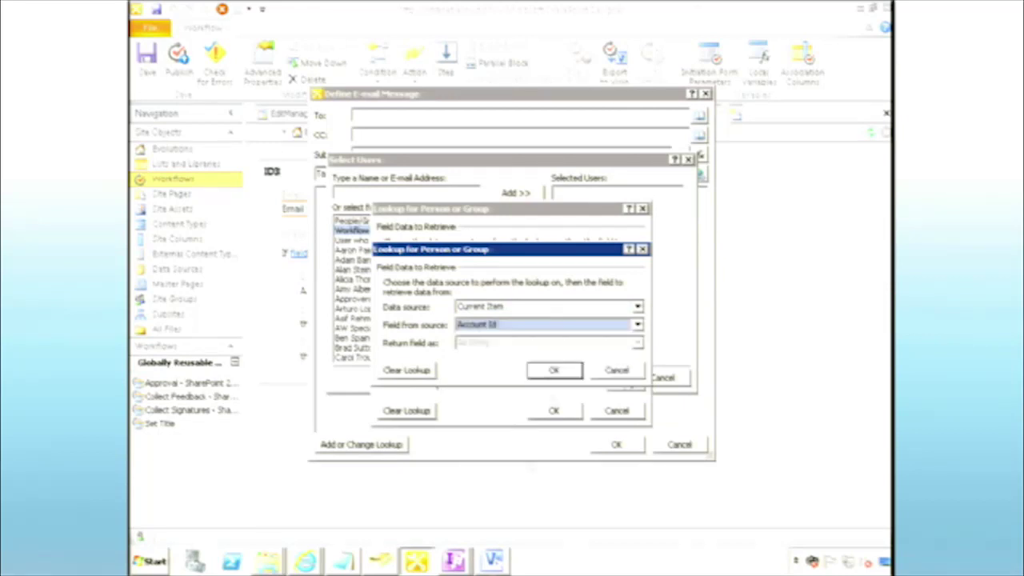
{"action": "left_click", "coordinate": [453, 560]}
{"action": "left_click", "coordinate": [456, 529]}
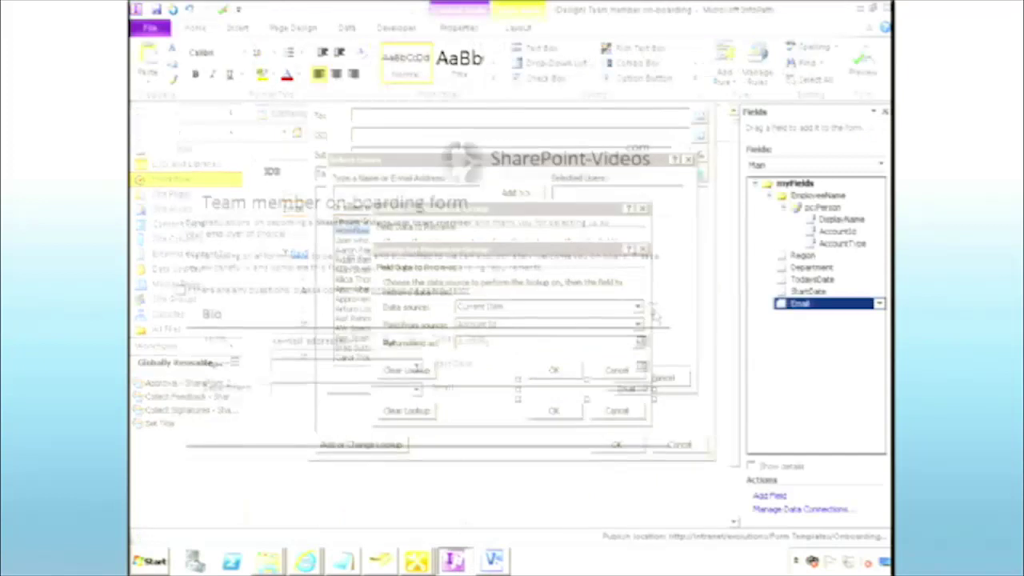
- Inspect the AccountId field under pcPerson in InfoPath, then go back to SharePoint Designer
{"action": "left_click", "coordinate": [838, 232]}
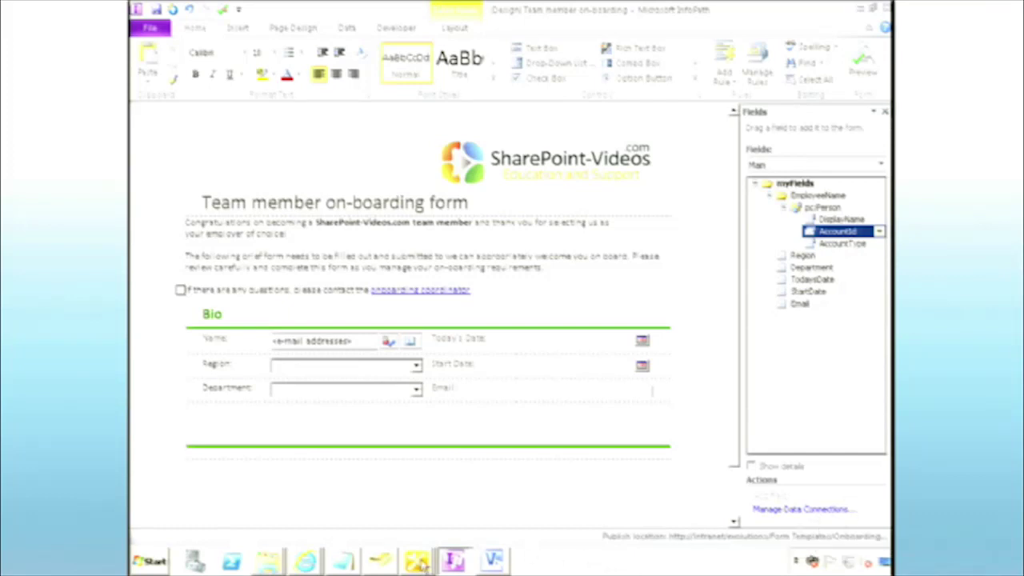
{"action": "mouse_move", "coordinate": [421, 562]}
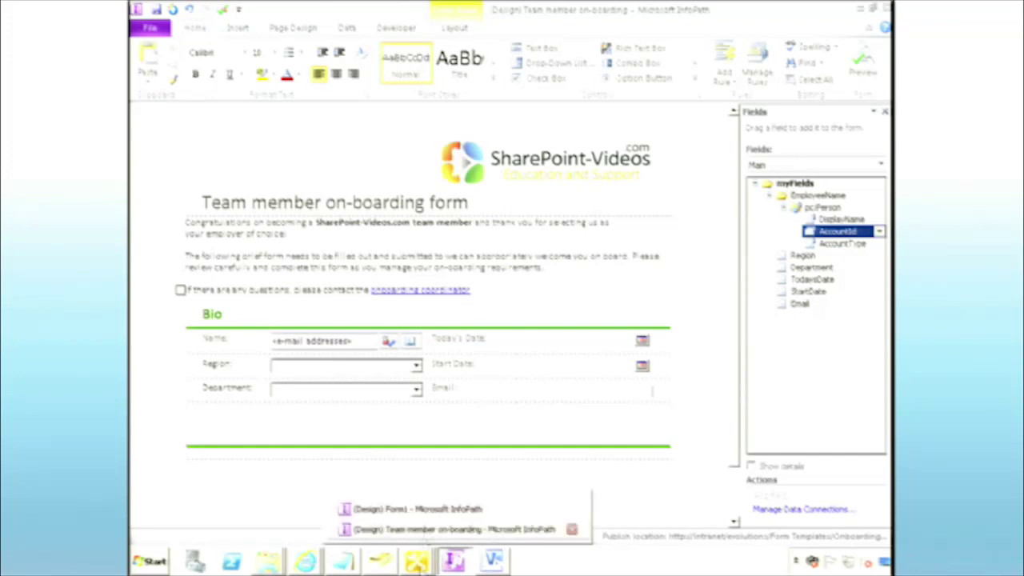
{"action": "left_click", "coordinate": [416, 530]}
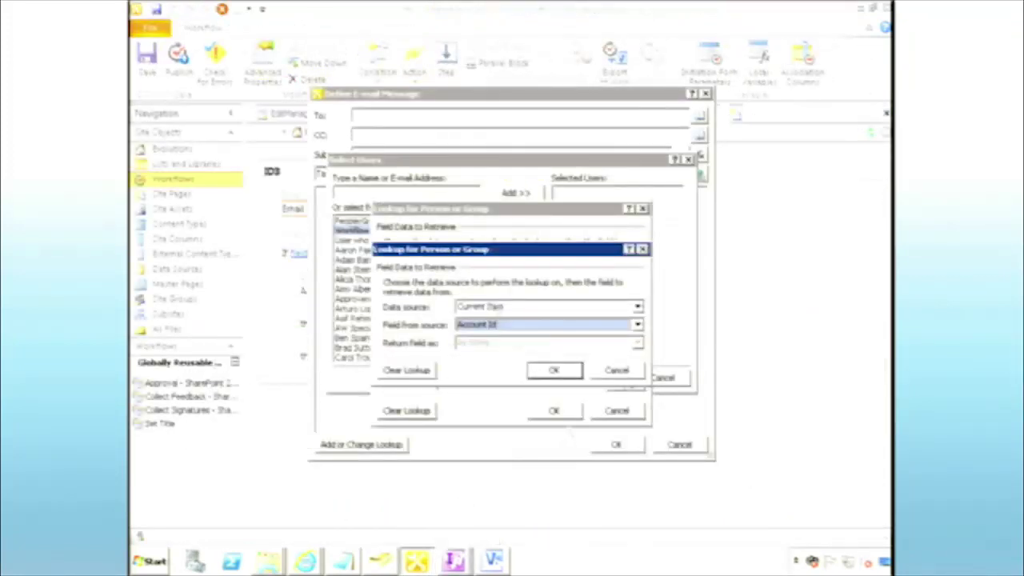
- Confirm the Account Id match and add User Profiles:Manager to the selected users
{"action": "left_click", "coordinate": [553, 368]}
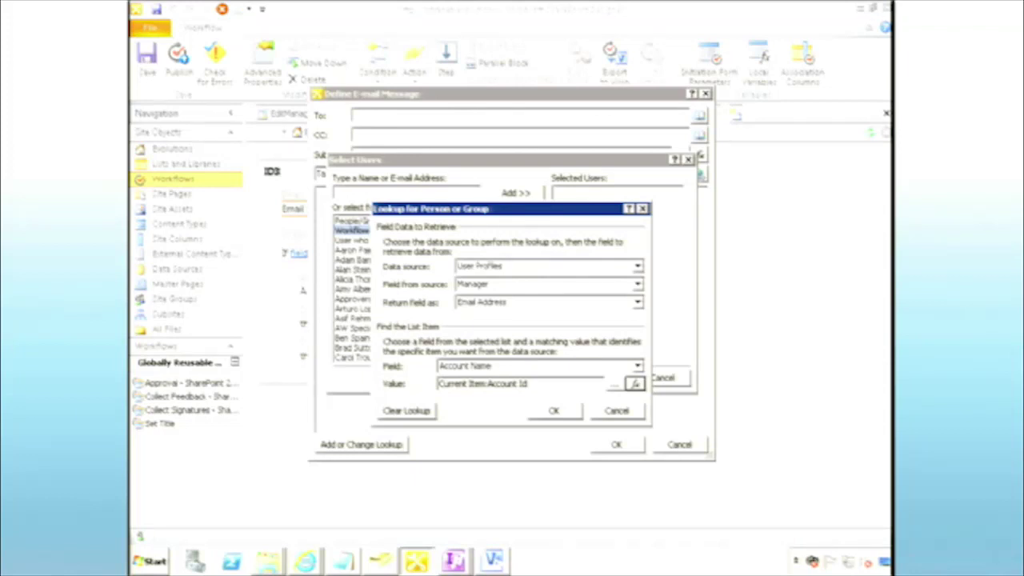
{"action": "left_click", "coordinate": [553, 410]}
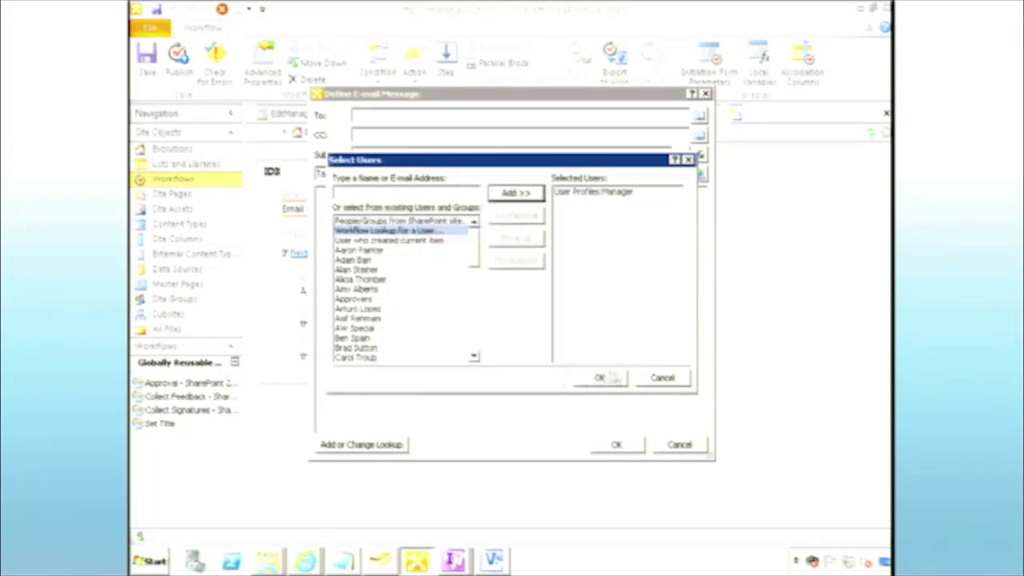
- Address the manager with subject 'New user entering your team' and body '[Display Name] is joining your team'
{"action": "left_click", "coordinate": [605, 381]}
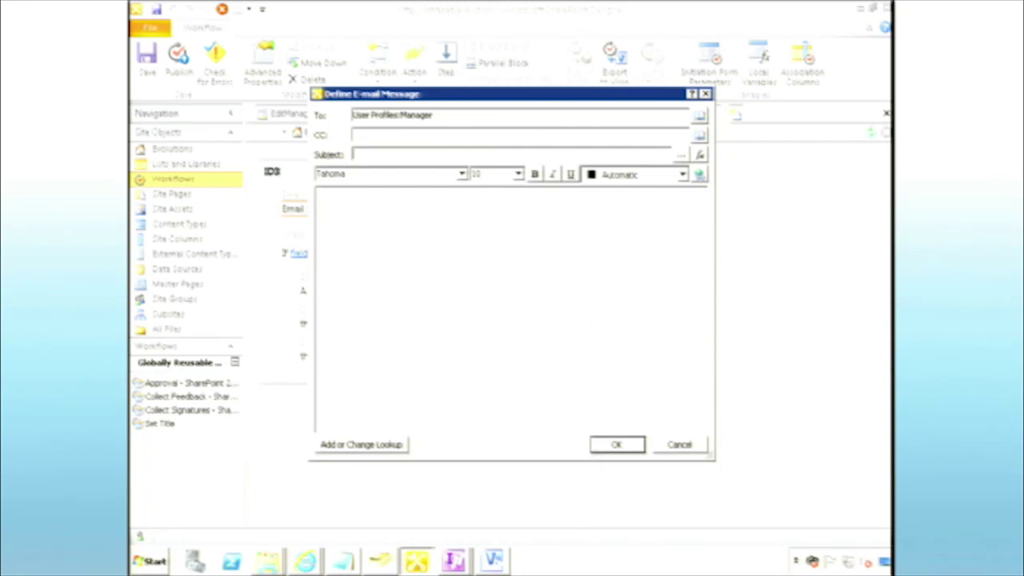
{"action": "type", "text": "New user entering your t"}
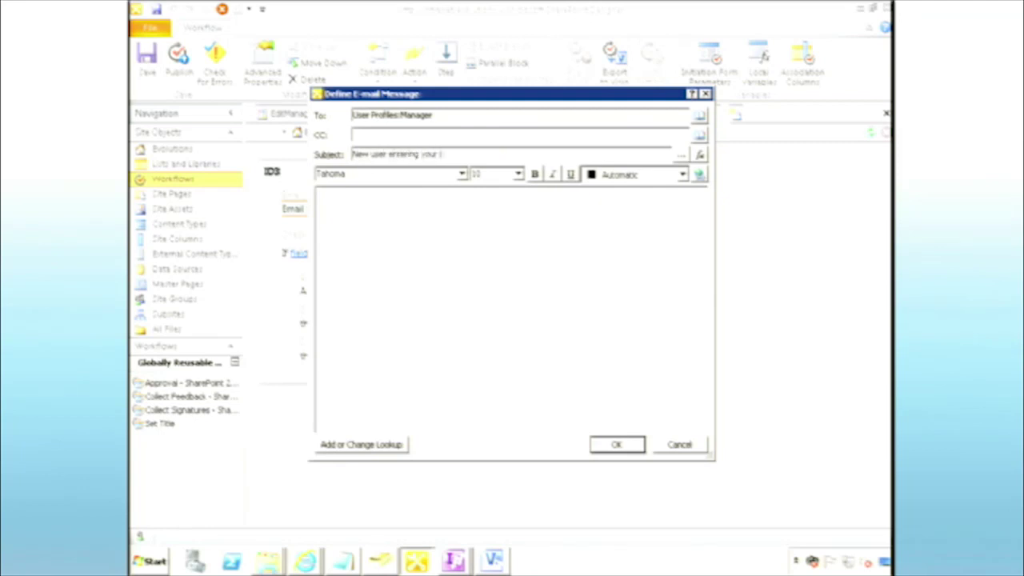
{"action": "type", "text": "eam"}
{"action": "left_click", "coordinate": [431, 232]}
{"action": "left_click", "coordinate": [388, 450]}
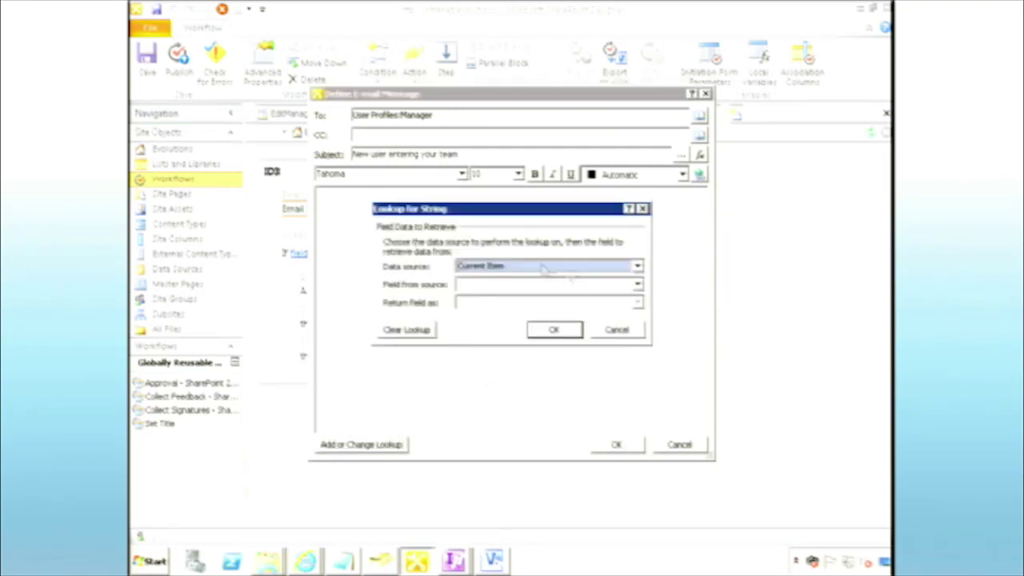
{"action": "left_click", "coordinate": [506, 285]}
{"action": "scroll", "coordinate": [640, 342], "scroll_direction": "down", "scroll_amount": 2}
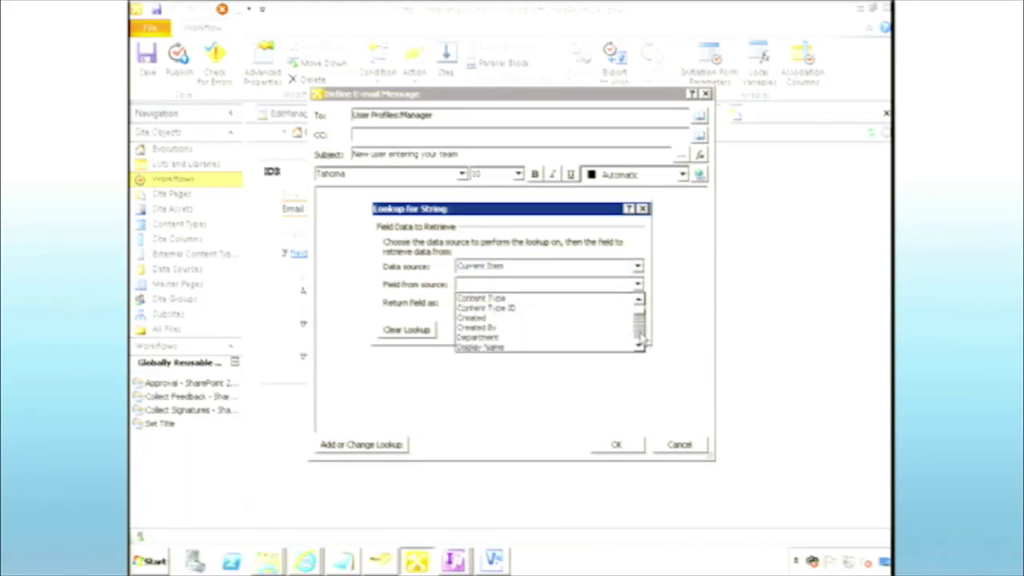
{"action": "left_click", "coordinate": [521, 349]}
{"action": "left_click", "coordinate": [551, 327]}
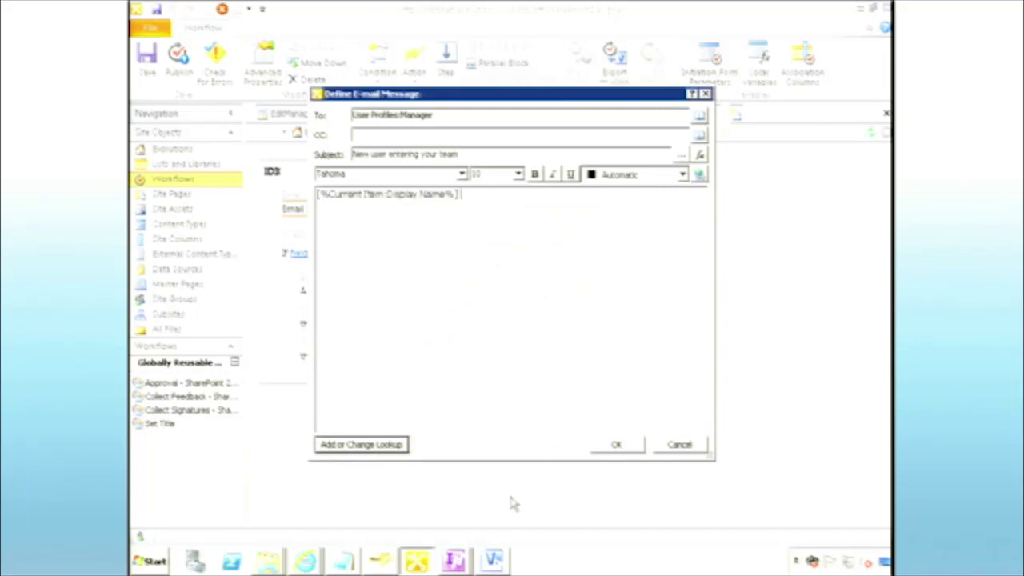
{"action": "type", "text": "is joining your team"}
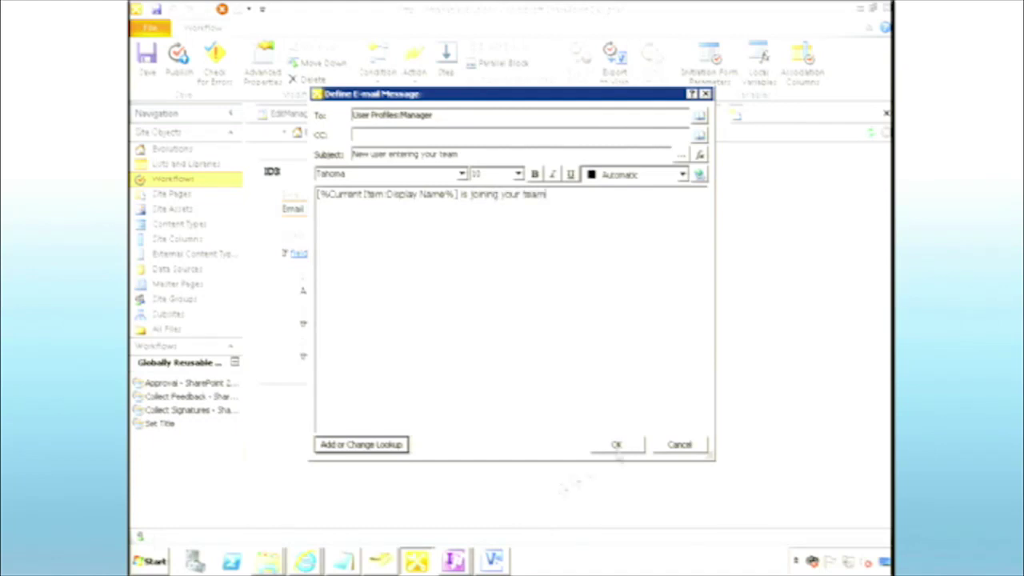
- Save the manager e-mail action, then reopen it from the workflow editor
{"action": "left_click", "coordinate": [620, 447]}
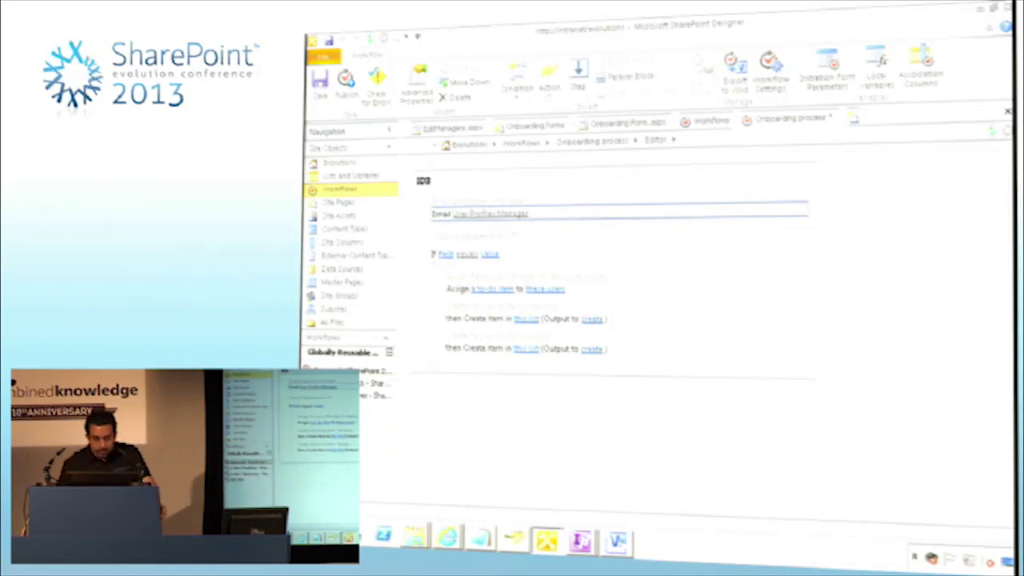
{"action": "left_click", "coordinate": [486, 213]}
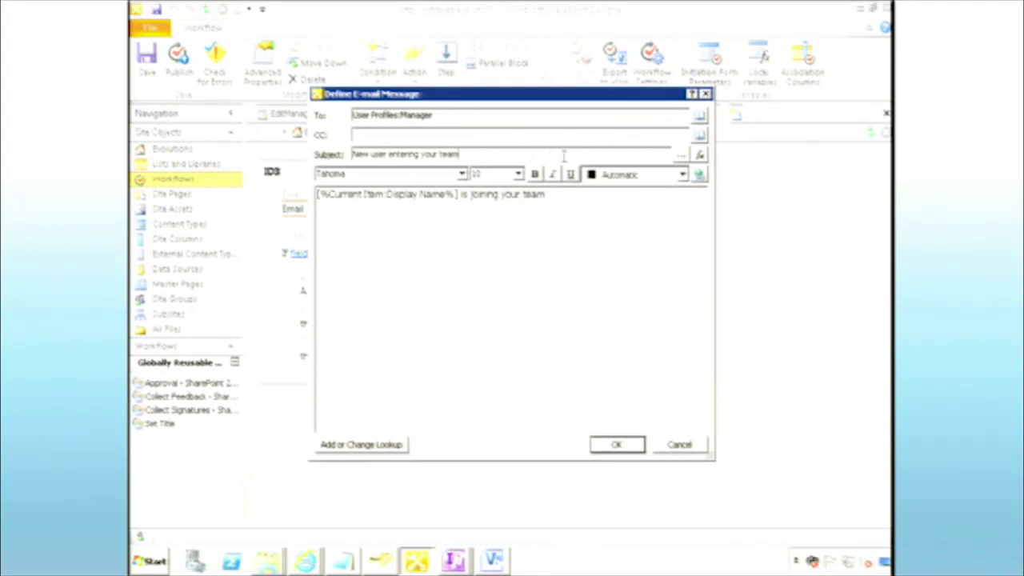
- Set the e-mail subject to the Current Item:Display Name lookup
{"action": "left_click", "coordinate": [701, 155]}
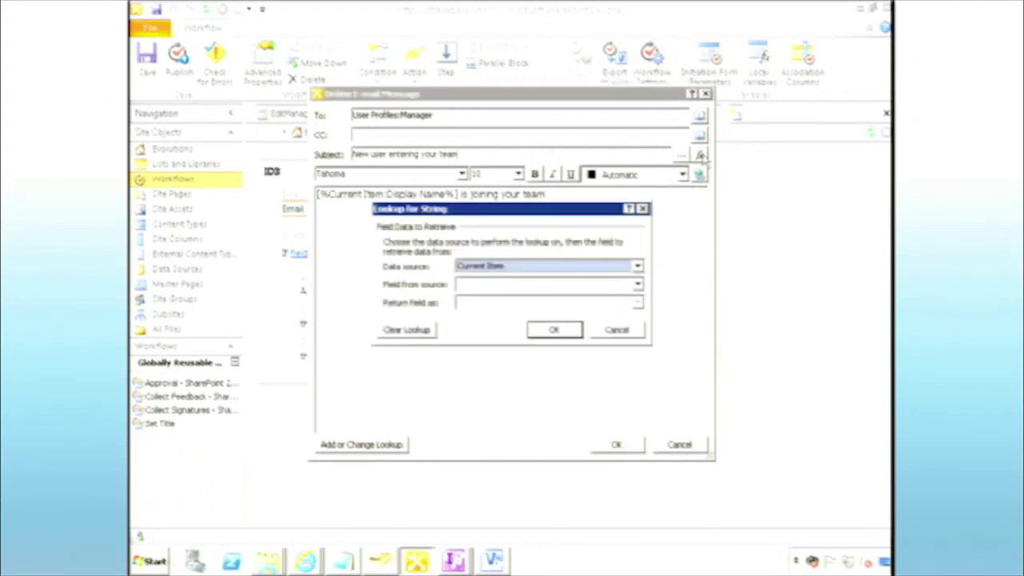
{"action": "left_click", "coordinate": [578, 286]}
{"action": "scroll", "coordinate": [642, 340], "scroll_direction": "down", "scroll_amount": 2}
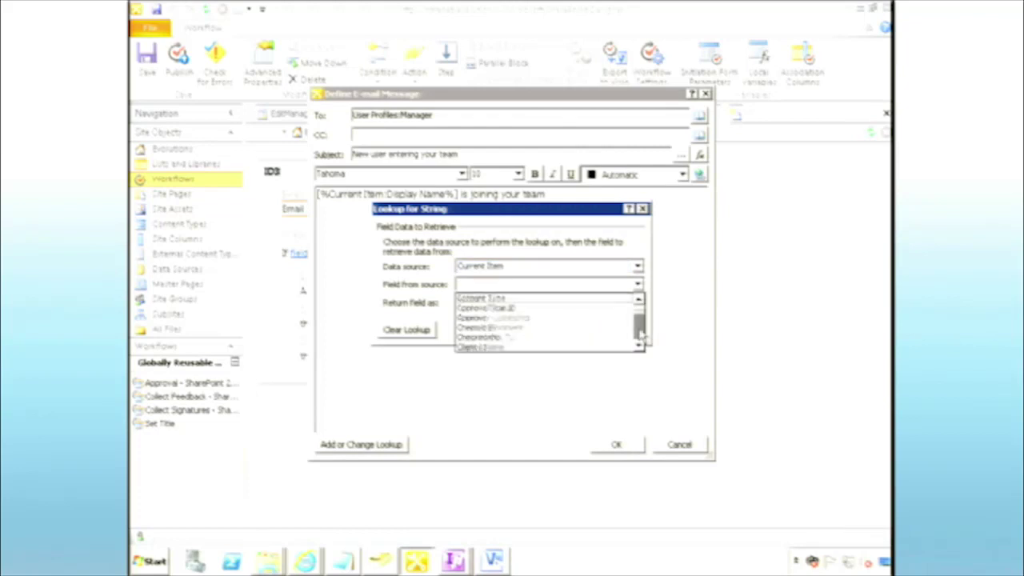
{"action": "left_click", "coordinate": [537, 348]}
{"action": "left_click", "coordinate": [558, 329]}
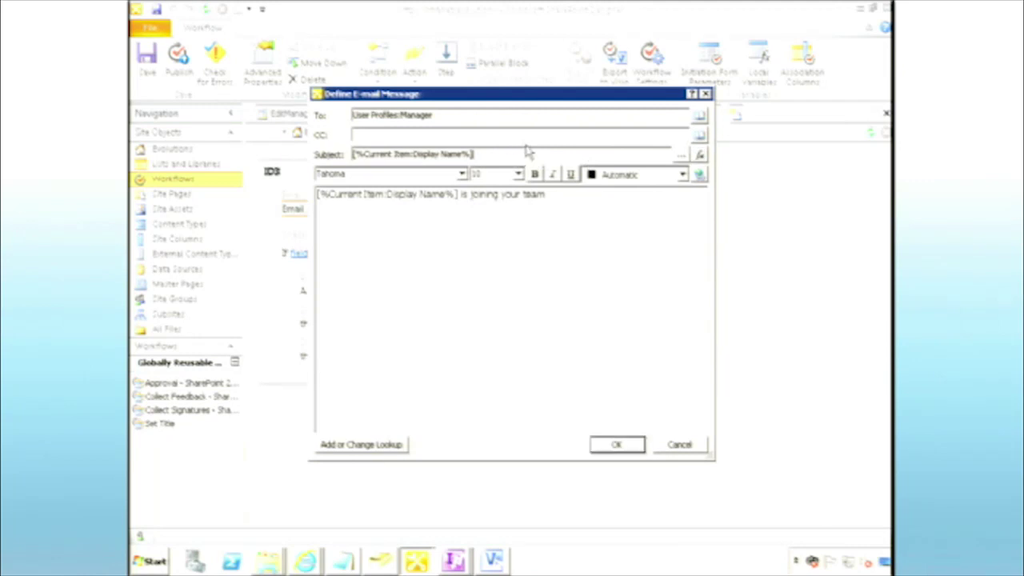
- Draft a longer subject of Display Name plus 'is coming' in String Builder, then discard it
{"action": "left_click", "coordinate": [679, 157]}
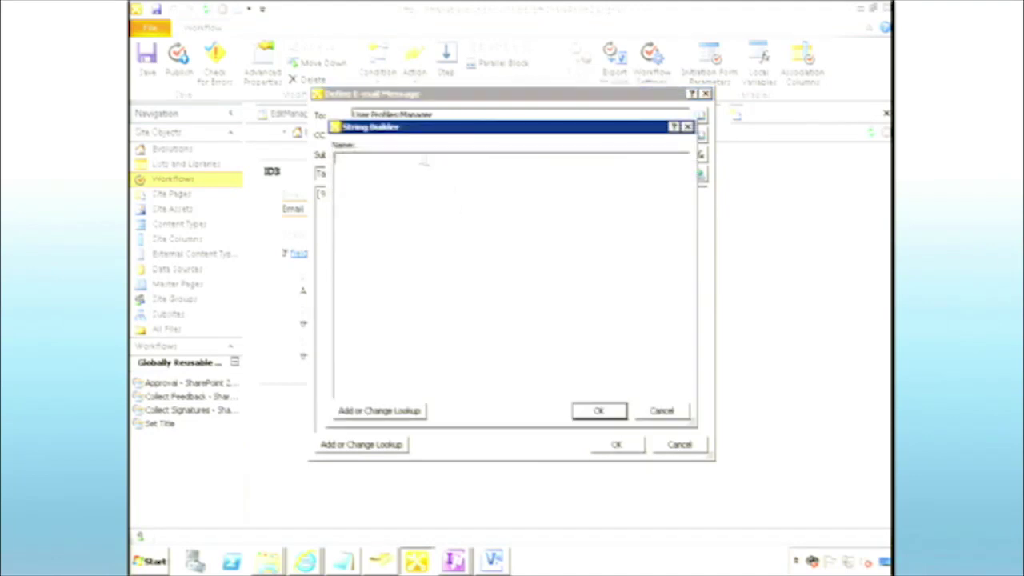
{"action": "left_click", "coordinate": [378, 411]}
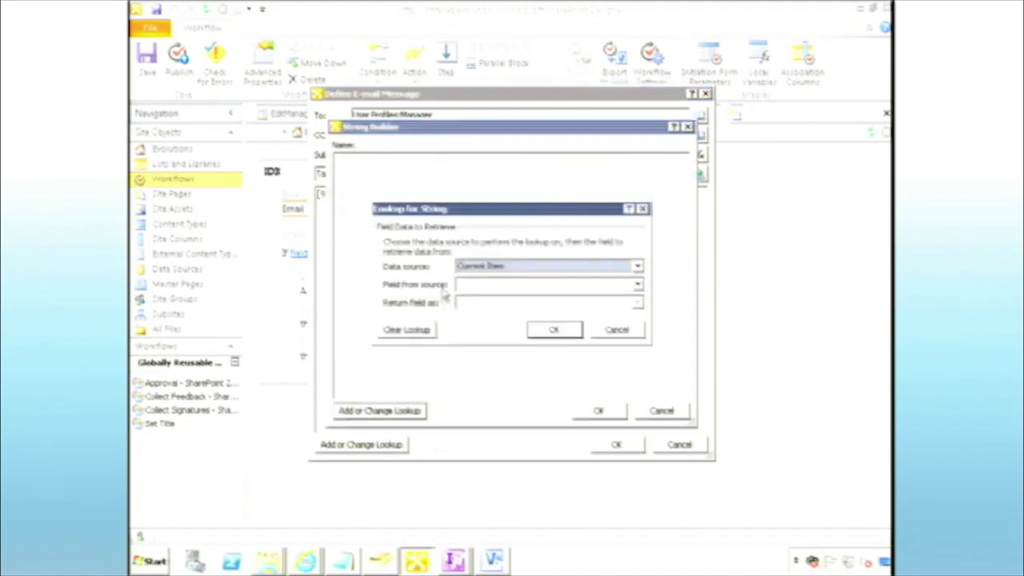
{"action": "left_click", "coordinate": [502, 286]}
{"action": "scroll", "coordinate": [544, 332], "scroll_direction": "down", "scroll_amount": 3}
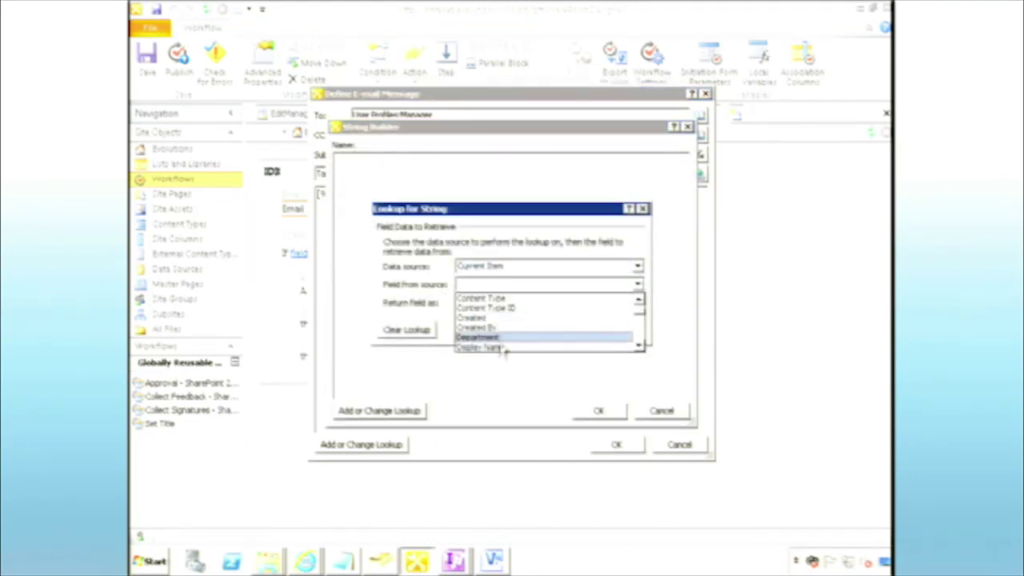
{"action": "left_click", "coordinate": [503, 346]}
{"action": "left_click", "coordinate": [553, 329]}
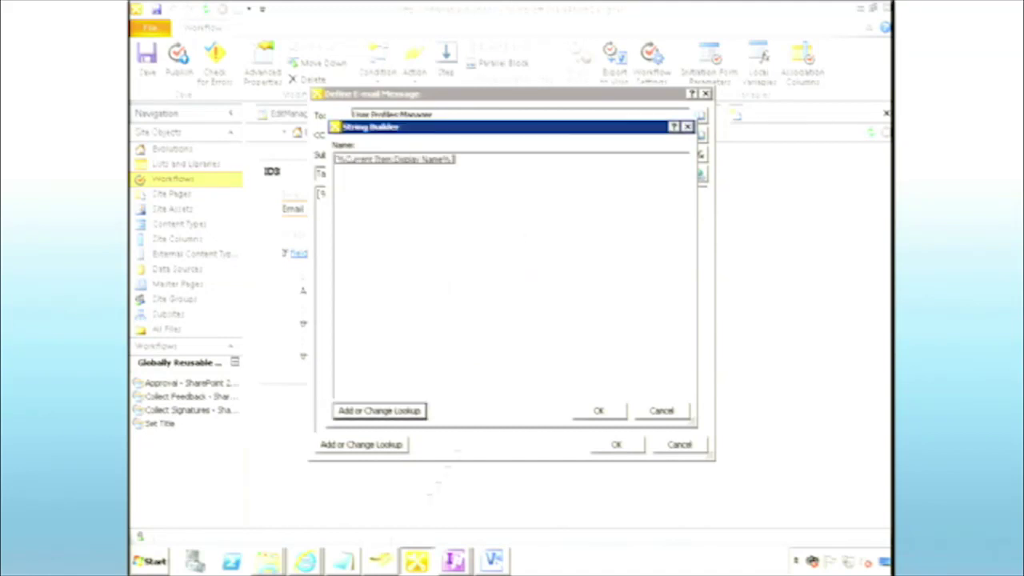
{"action": "type", "text": "is coming"}
{"action": "left_click", "coordinate": [680, 412]}
- Close the e-mail dialog and add a Log to History List action, opening its message editor
{"action": "left_click", "coordinate": [680, 446]}
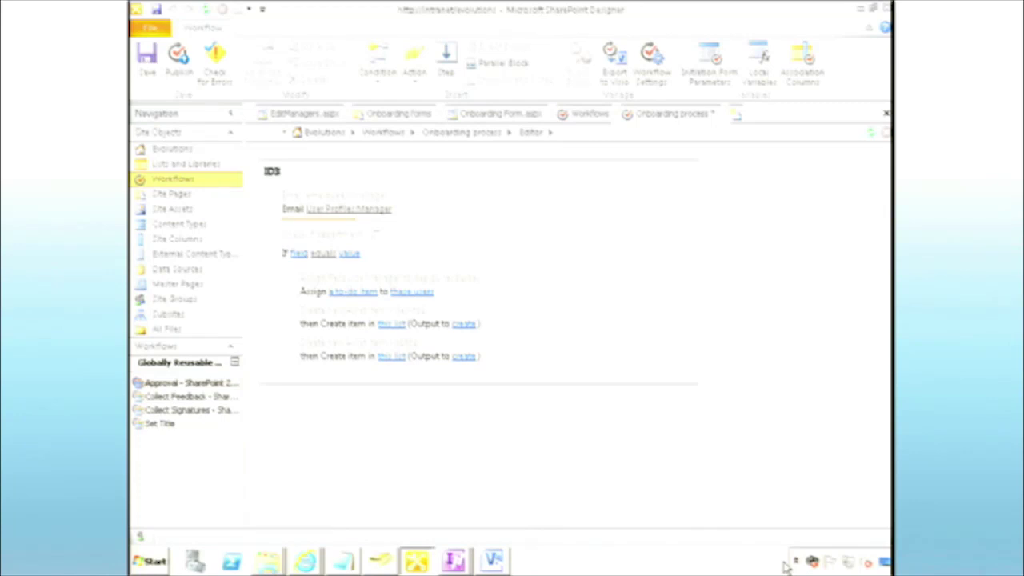
{"action": "type", "text": "log"}
{"action": "key", "text": "Return"}
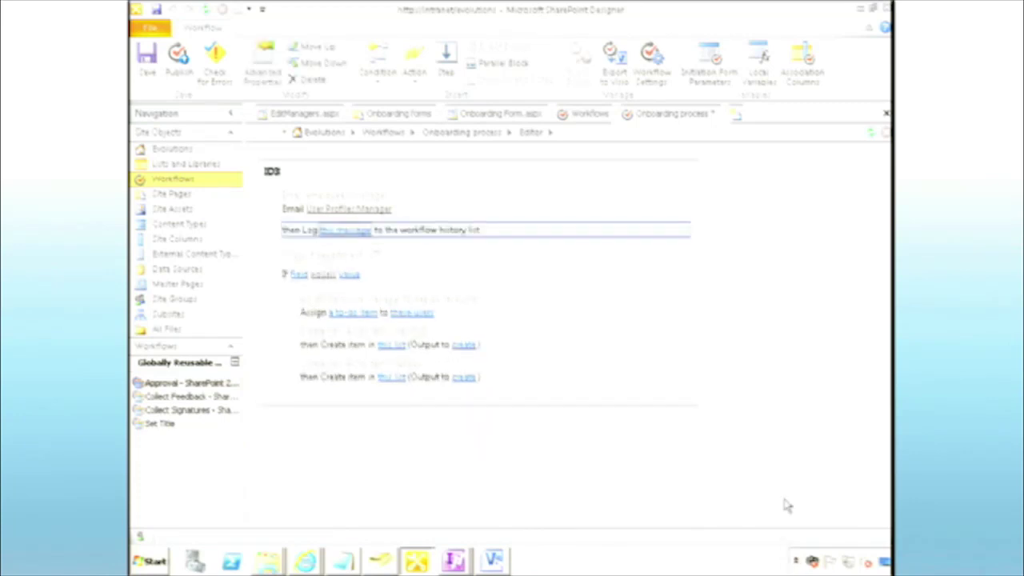
{"action": "left_click", "coordinate": [344, 230]}
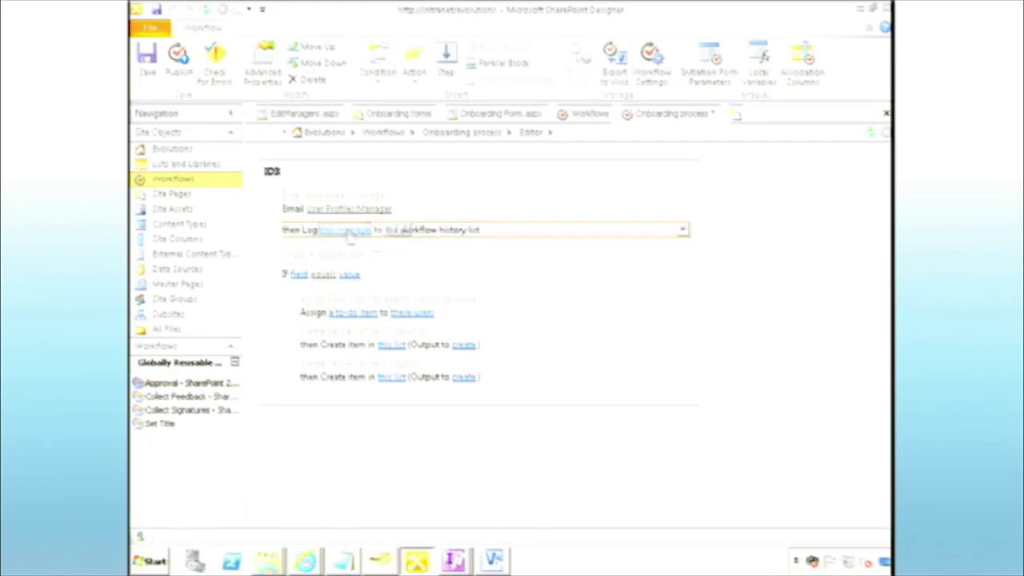
{"action": "left_click", "coordinate": [390, 230]}
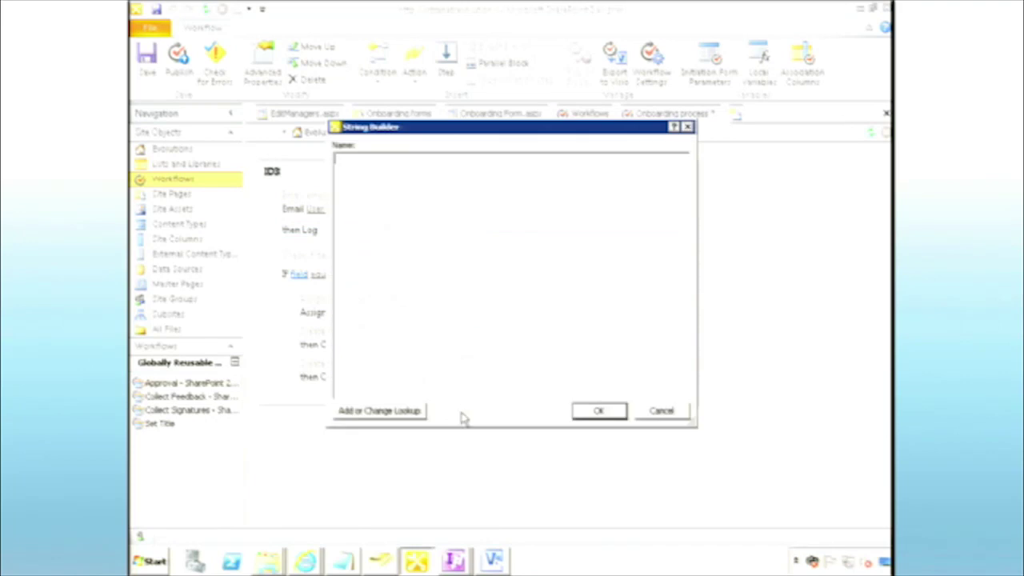
- Type 'Iser's Manager' and insert a User Profiles Manager lookup returned as Display Name
{"action": "type", "text": "I"}
{"action": "type", "text": "ser"}
{"action": "type", "text": "'s Manager:"}
{"action": "left_click", "coordinate": [406, 411]}
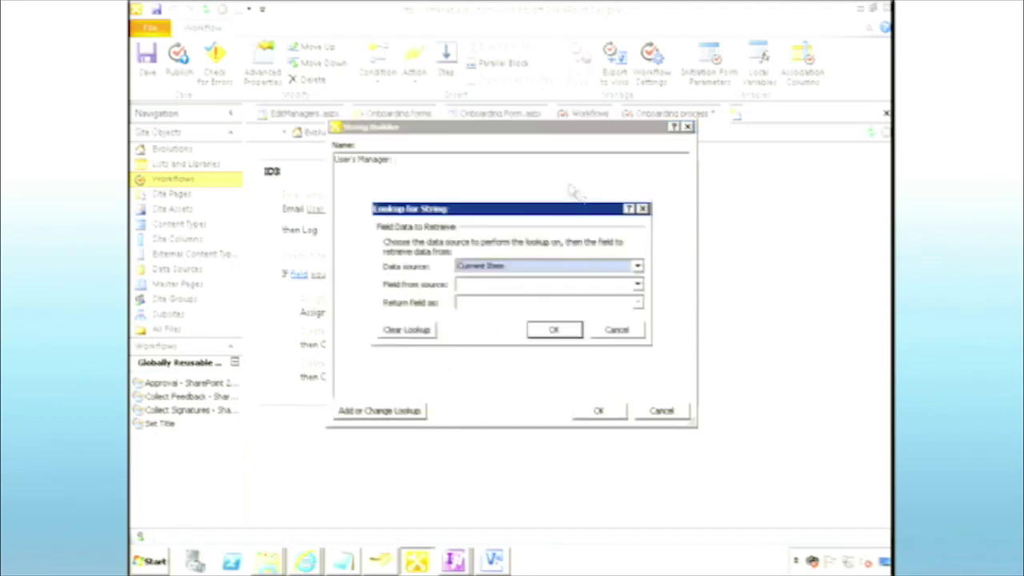
{"action": "left_click", "coordinate": [590, 268]}
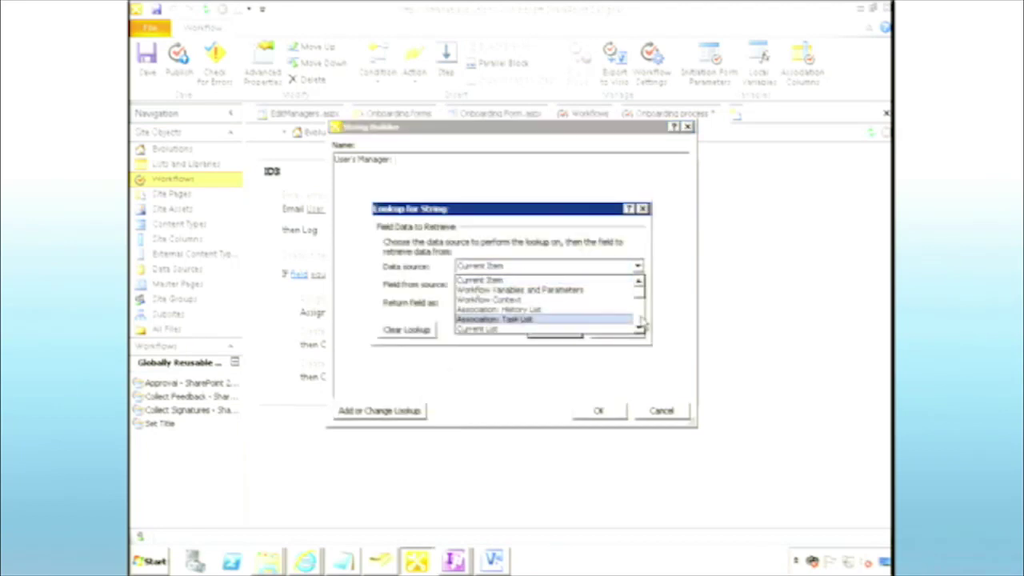
{"action": "scroll", "coordinate": [575, 328], "scroll_direction": "down", "scroll_amount": 2}
{"action": "scroll", "coordinate": [575, 329], "scroll_direction": "down", "scroll_amount": 3}
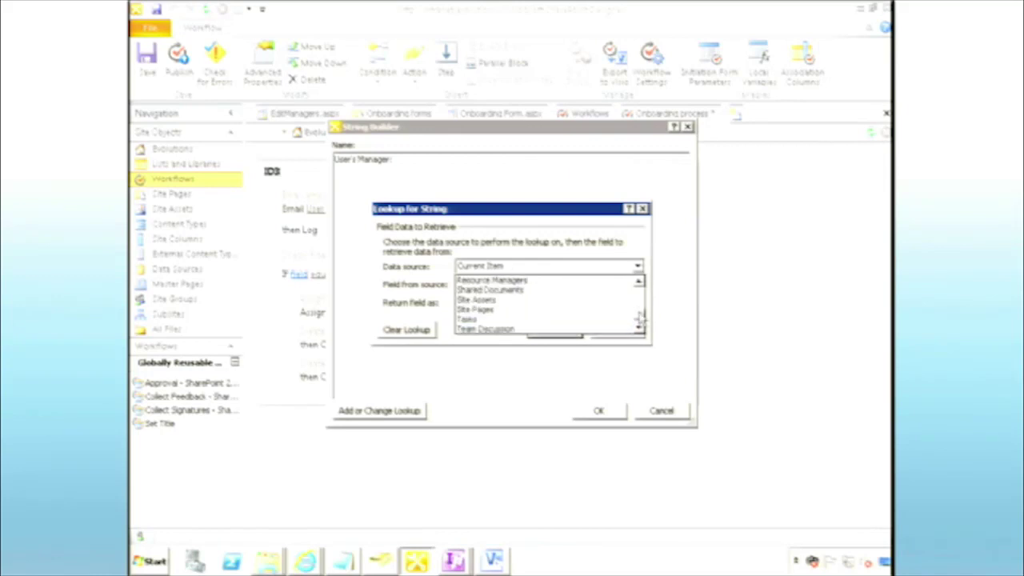
{"action": "left_click", "coordinate": [569, 329]}
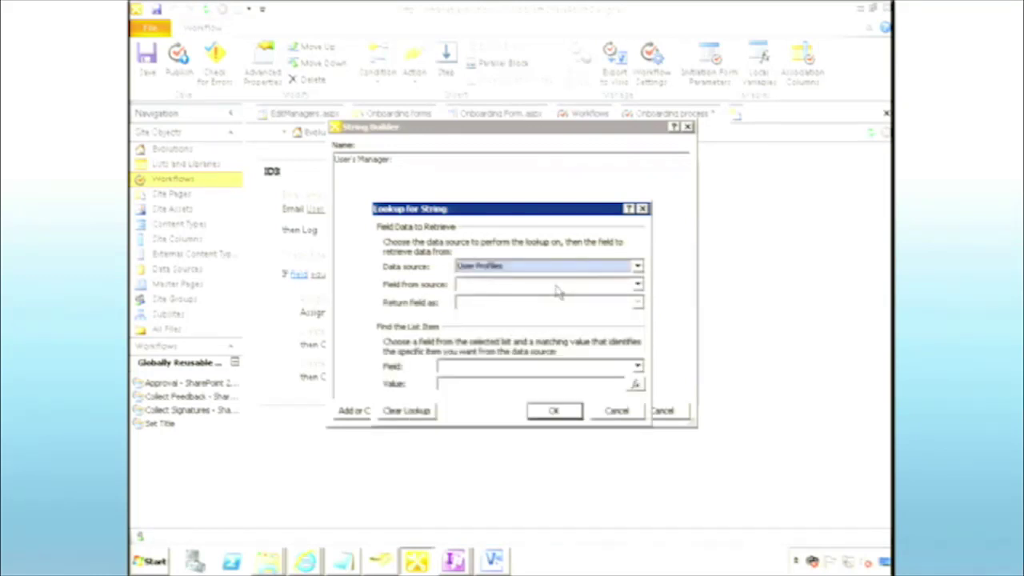
{"action": "left_click", "coordinate": [560, 286]}
{"action": "scroll", "coordinate": [638, 332], "scroll_direction": "down", "scroll_amount": 2}
{"action": "scroll", "coordinate": [638, 332], "scroll_direction": "down", "scroll_amount": 3}
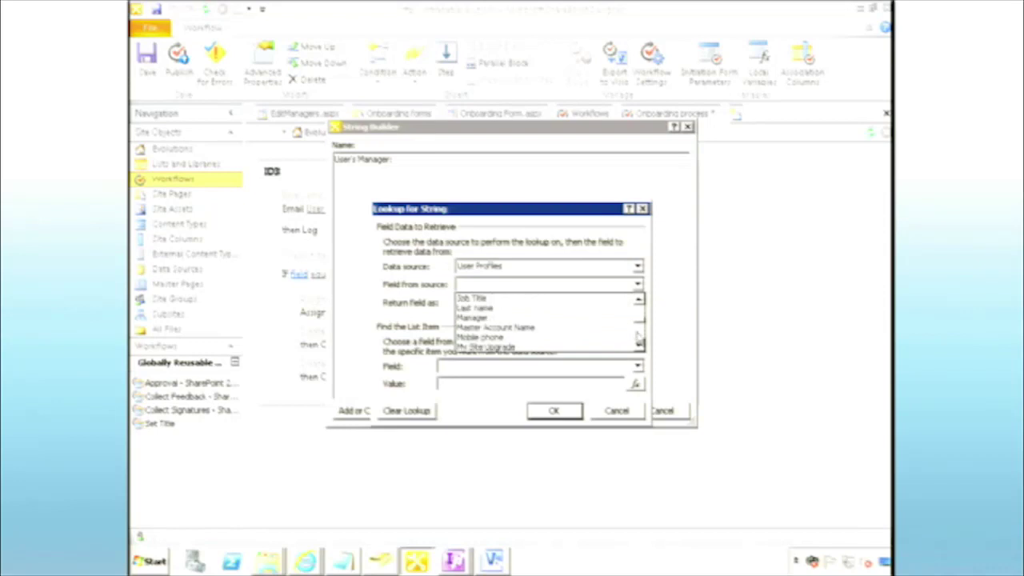
{"action": "left_click", "coordinate": [544, 318]}
{"action": "left_click", "coordinate": [565, 304]}
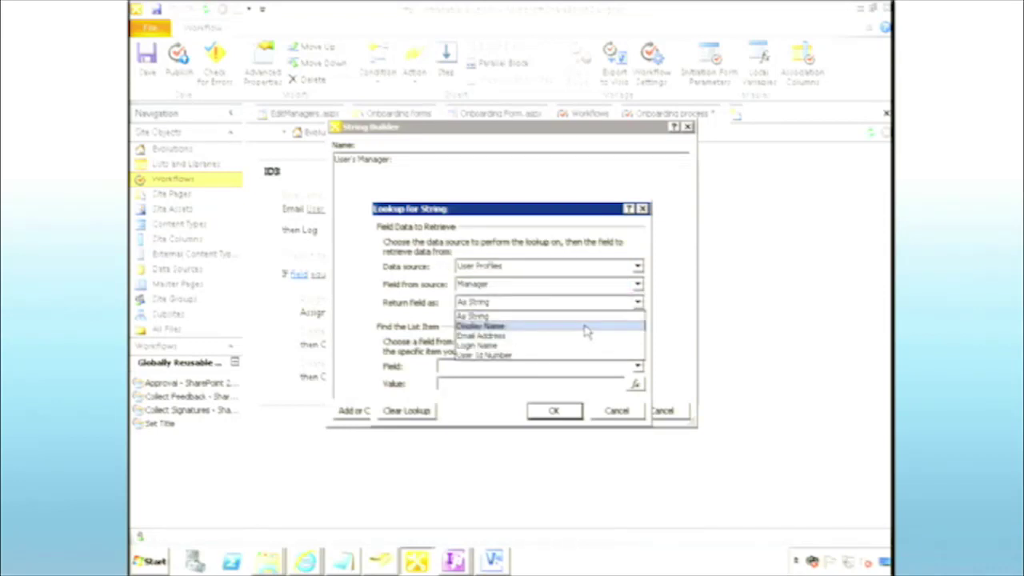
{"action": "left_click", "coordinate": [585, 327]}
- Match profiles on Account Name to Current Item:Account Id and confirm the log message
{"action": "left_click", "coordinate": [592, 367]}
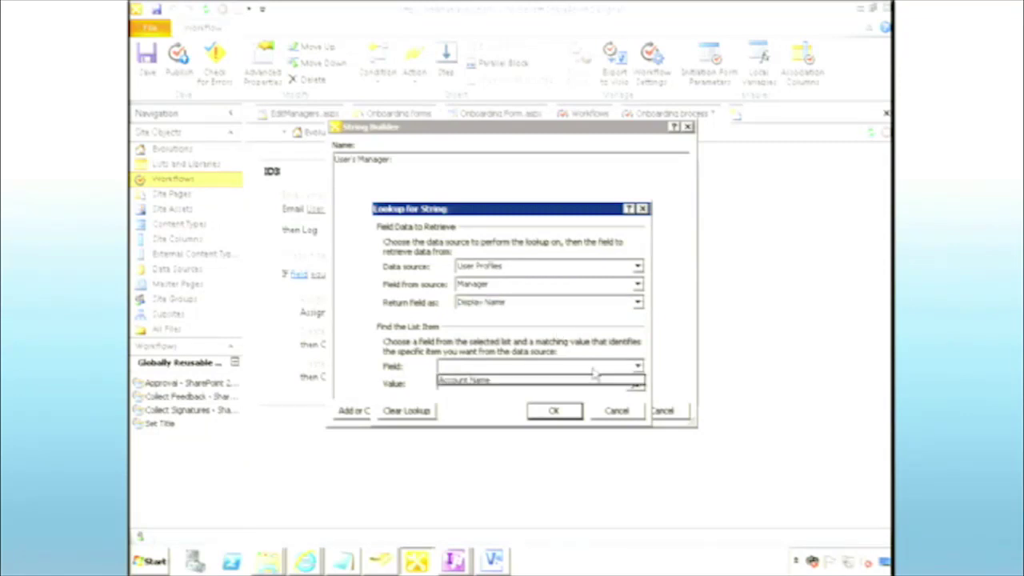
{"action": "left_click", "coordinate": [596, 381]}
{"action": "left_click", "coordinate": [636, 385]}
{"action": "left_click", "coordinate": [636, 325]}
{"action": "left_click", "coordinate": [576, 341]}
{"action": "left_click", "coordinate": [554, 371]}
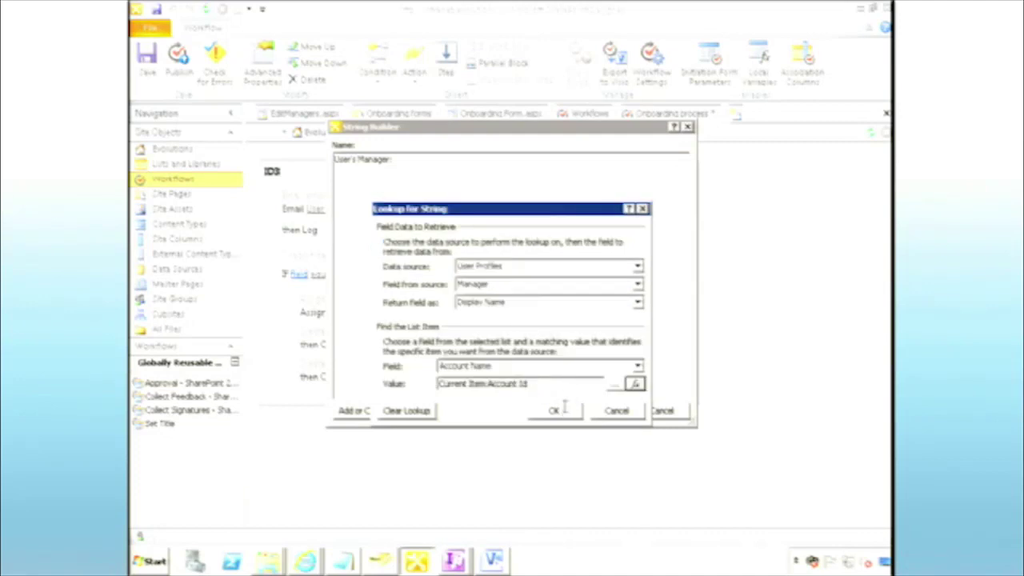
{"action": "left_click", "coordinate": [560, 411]}
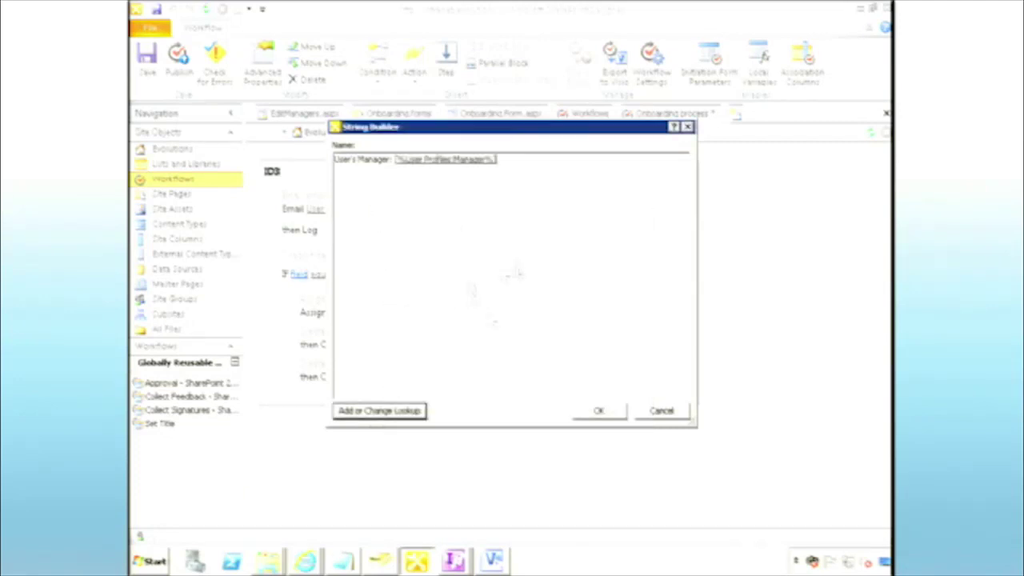
{"action": "left_click", "coordinate": [599, 411]}
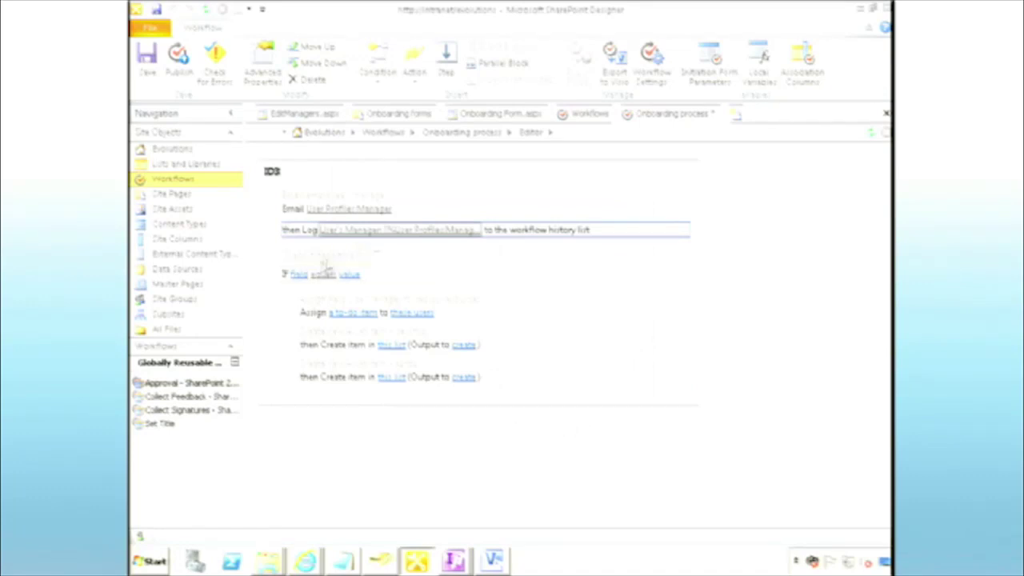
- Set the If condition to test Current Item:Department equals 'Information Technology'
{"action": "left_click", "coordinate": [299, 275]}
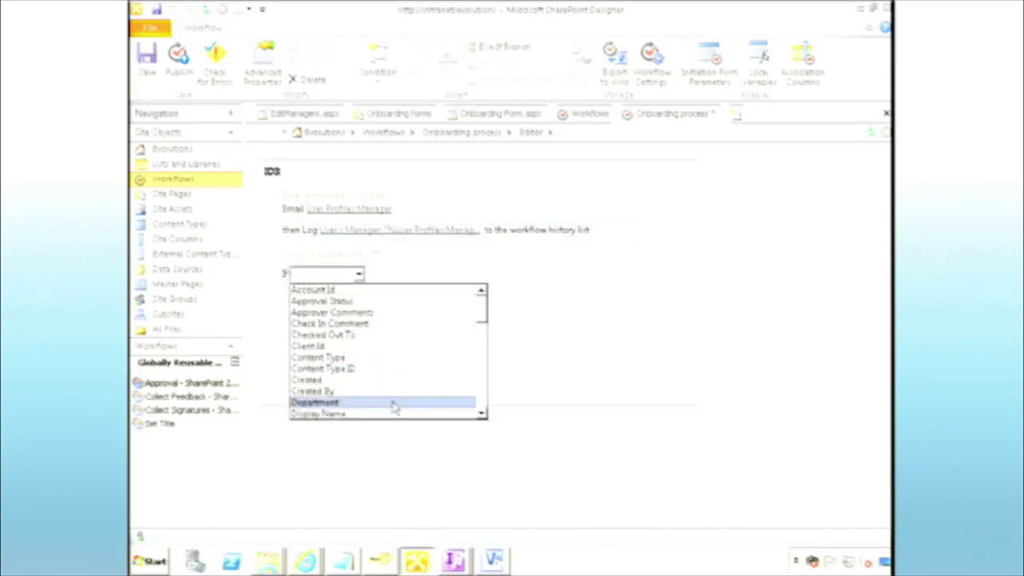
{"action": "left_click", "coordinate": [393, 407]}
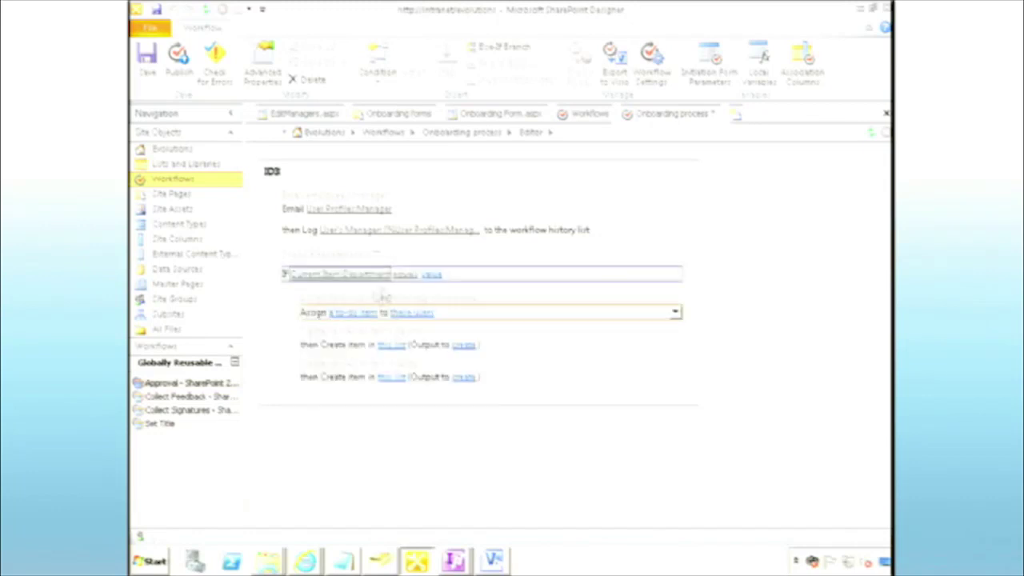
{"action": "left_click", "coordinate": [431, 276]}
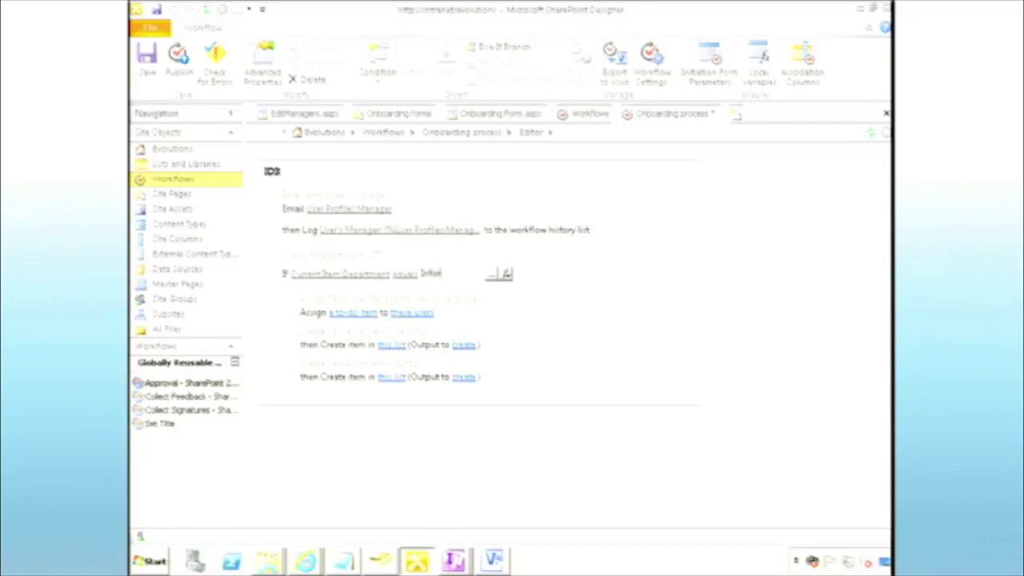
{"action": "type", "text": "Information Technolo"}
{"action": "type", "text": "gy"}
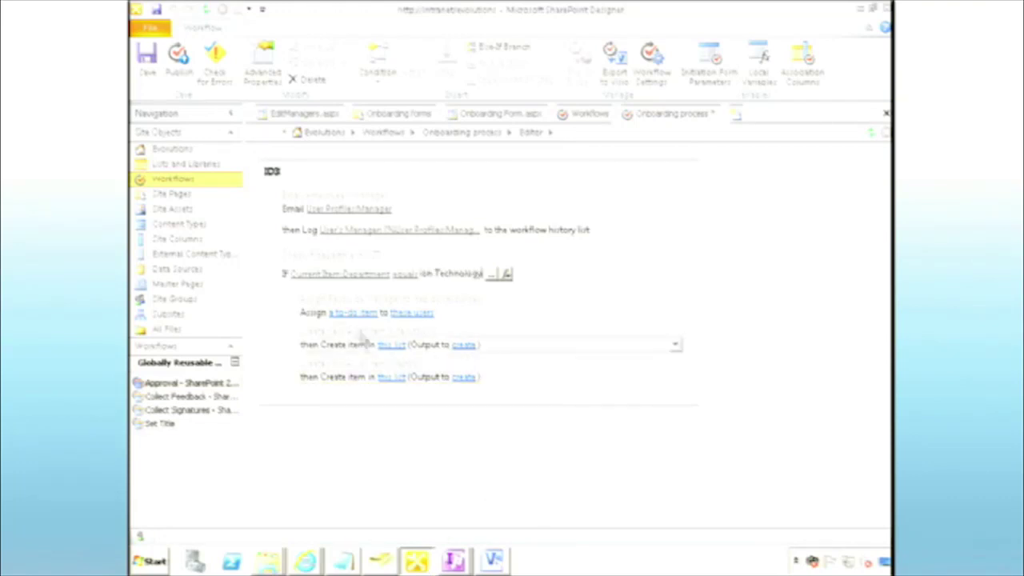
- Create the Assign step's to-do task named 'Issue IT equipment' through the Custom Task Wizard
{"action": "left_click", "coordinate": [353, 313]}
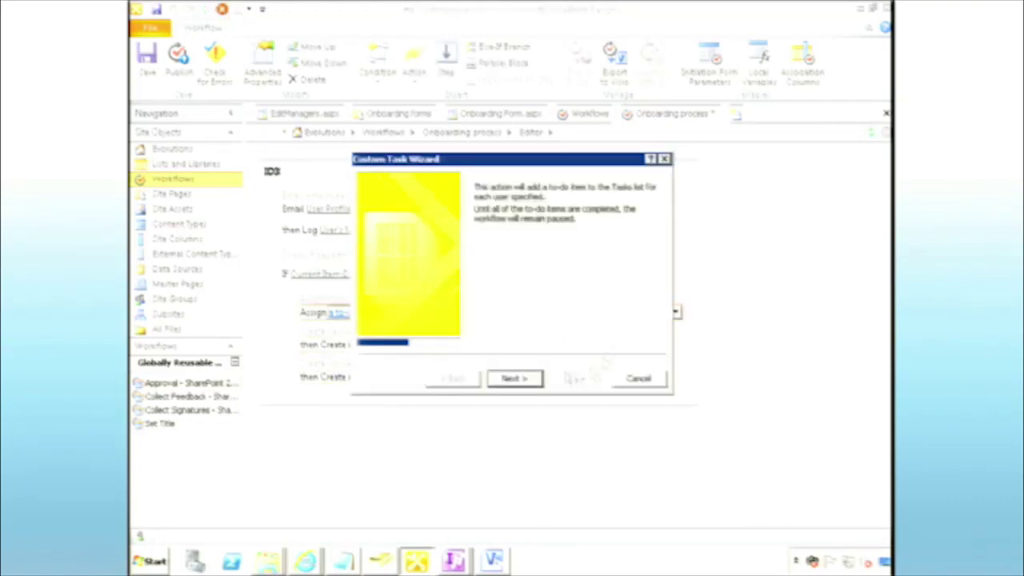
{"action": "left_click", "coordinate": [515, 379]}
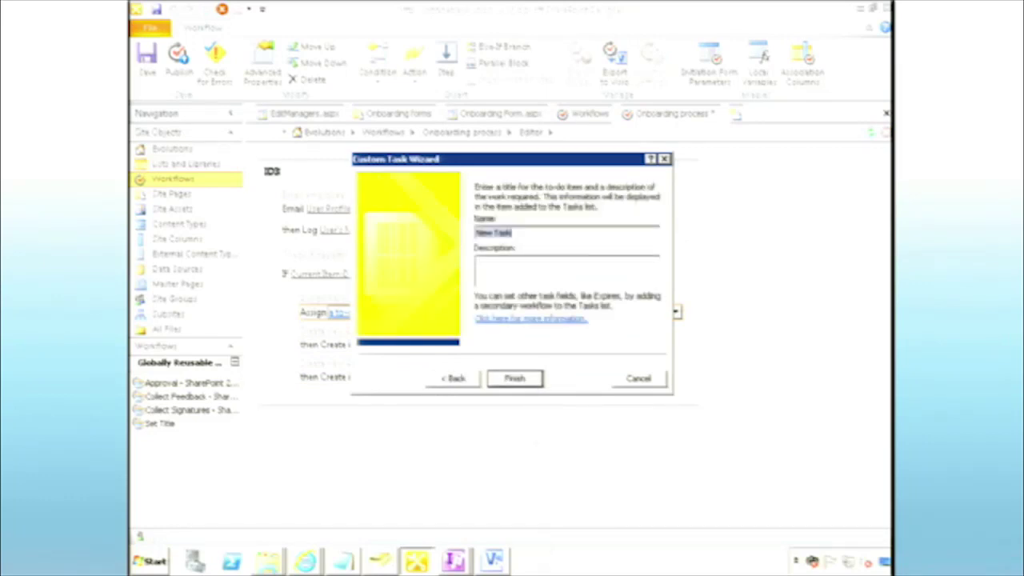
{"action": "type", "text": "S"}
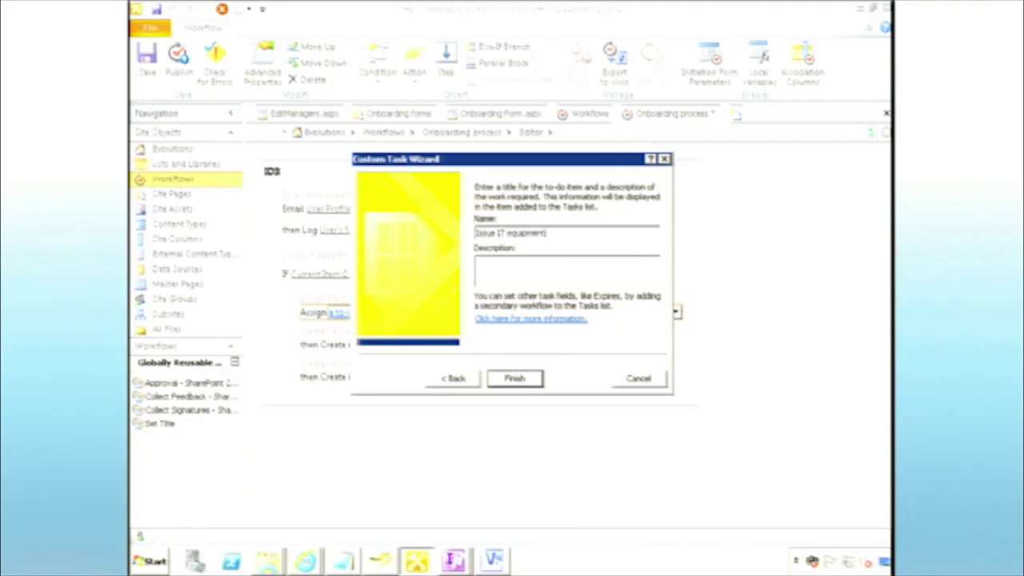
{"action": "left_click", "coordinate": [514, 378]}
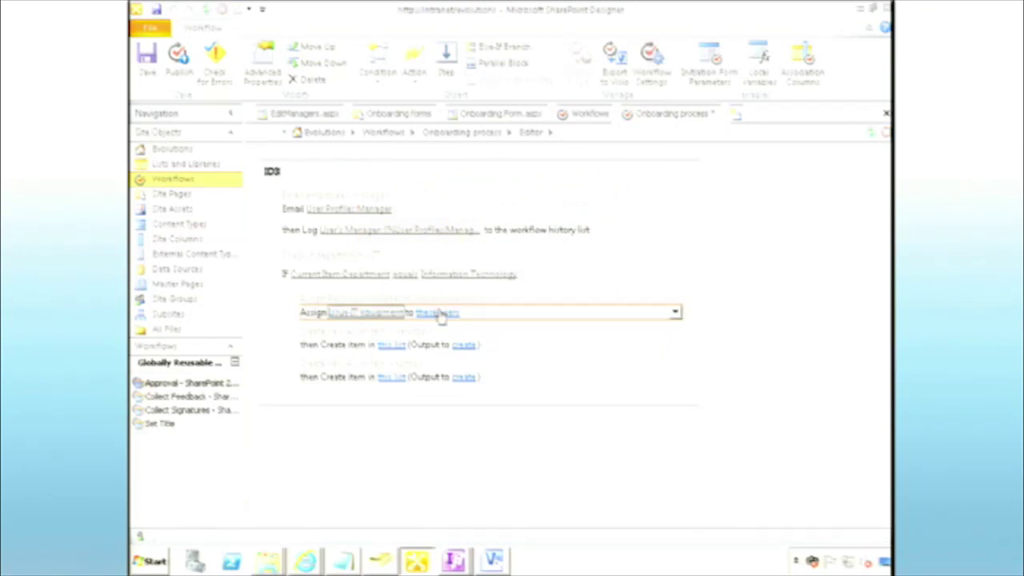
{"action": "left_click", "coordinate": [305, 561]}
- Check the Resource Managers list on the site, then open Select Users for the IT task
{"action": "left_click", "coordinate": [310, 529]}
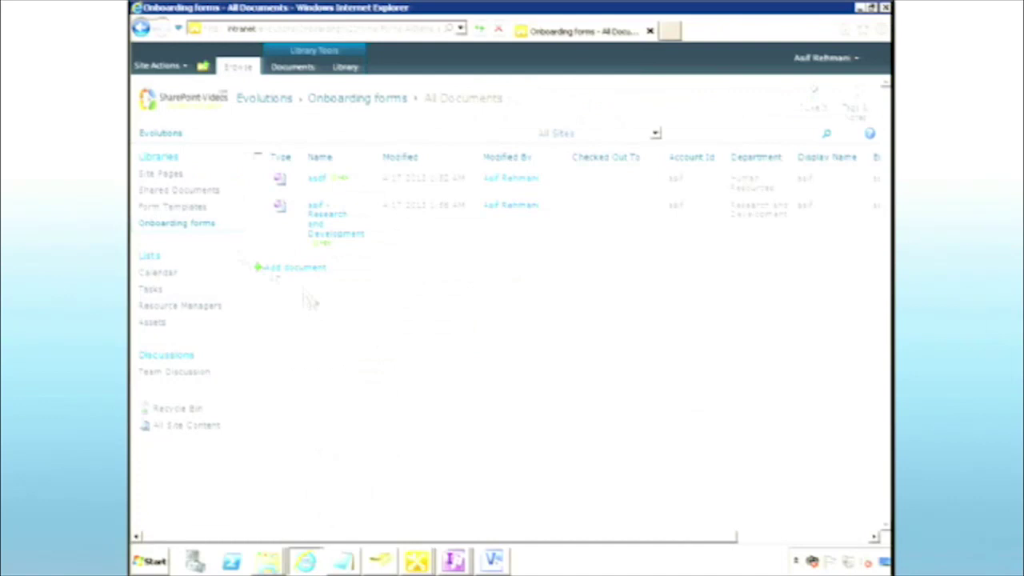
{"action": "left_click", "coordinate": [194, 307]}
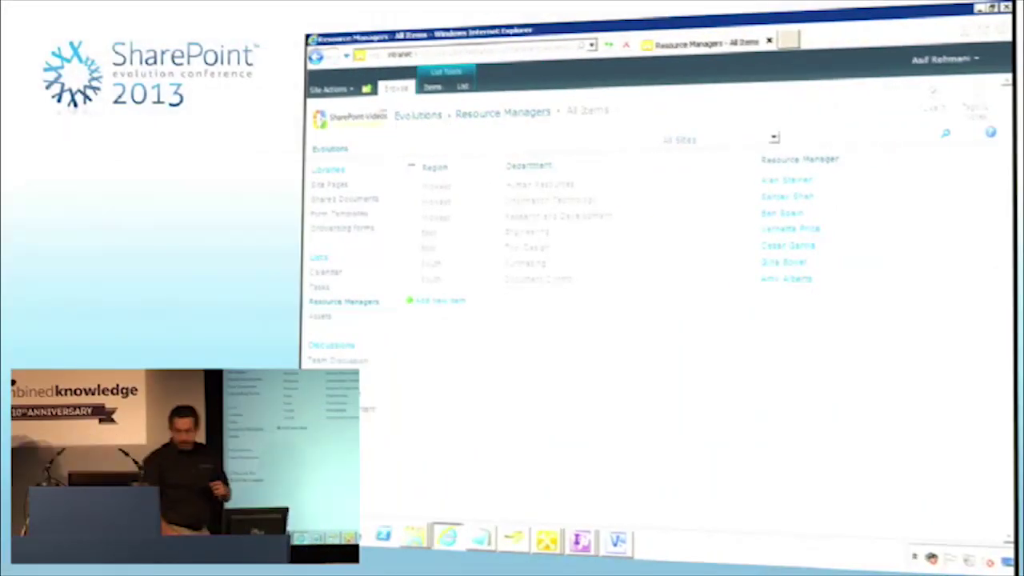
{"action": "mouse_move", "coordinate": [547, 540]}
{"action": "left_click", "coordinate": [544, 512]}
{"action": "left_click", "coordinate": [624, 336]}
{"action": "left_click", "coordinate": [480, 312]}
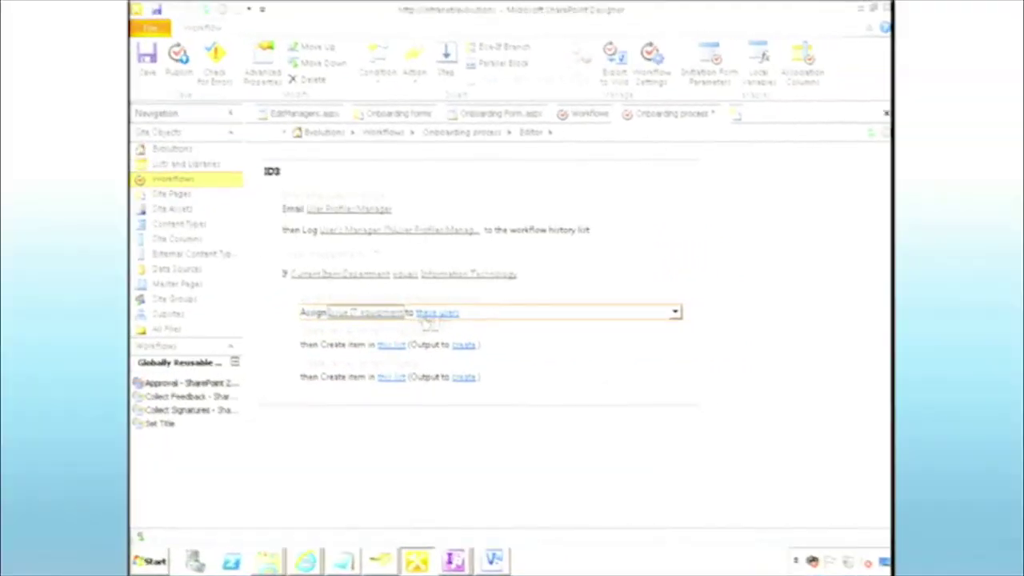
{"action": "left_click", "coordinate": [439, 312]}
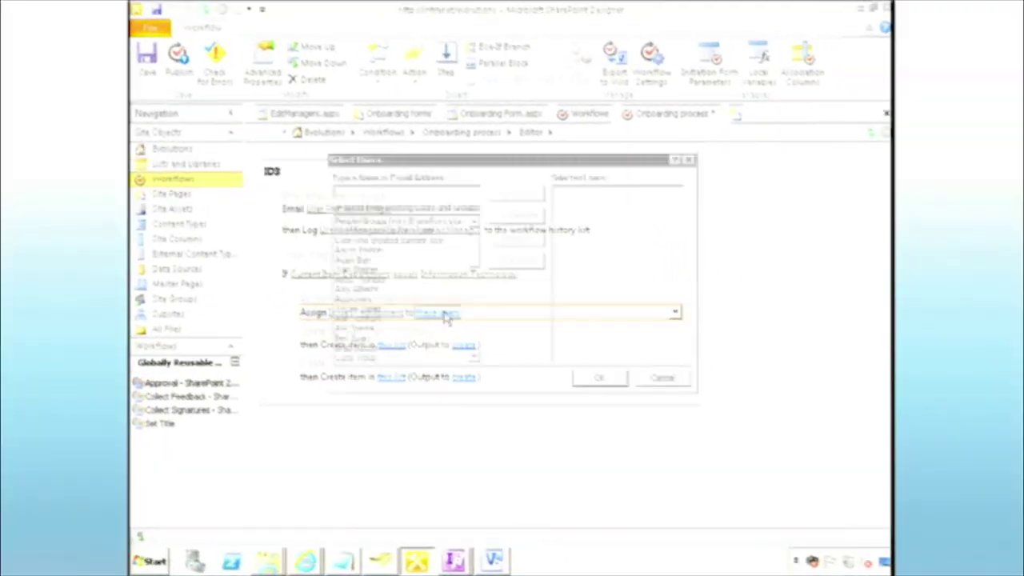
- Add a looked-up assignee using the Resource Managers list as the data source
{"action": "left_click", "coordinate": [416, 231]}
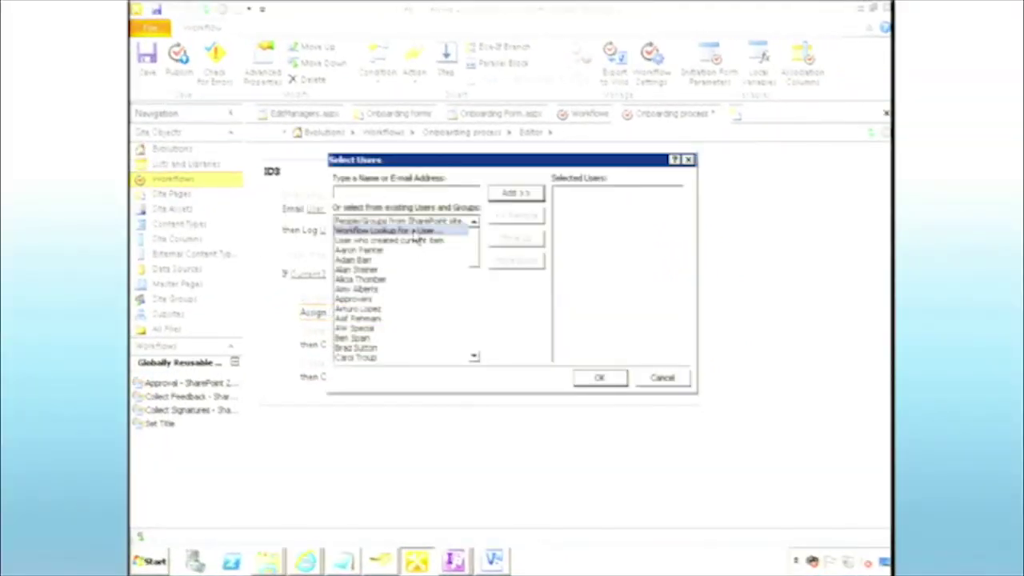
{"action": "left_click", "coordinate": [517, 196]}
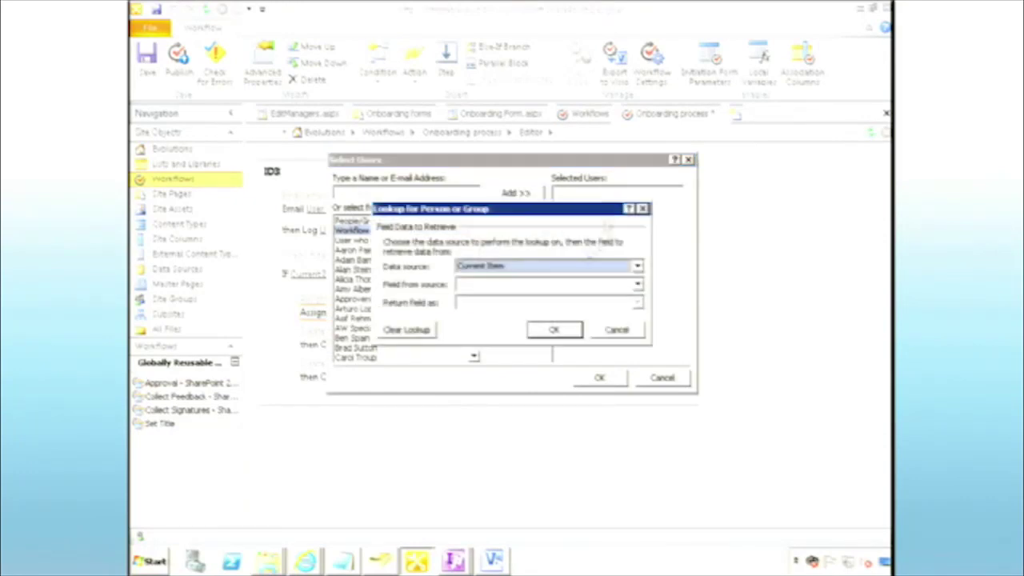
{"action": "left_click", "coordinate": [567, 272]}
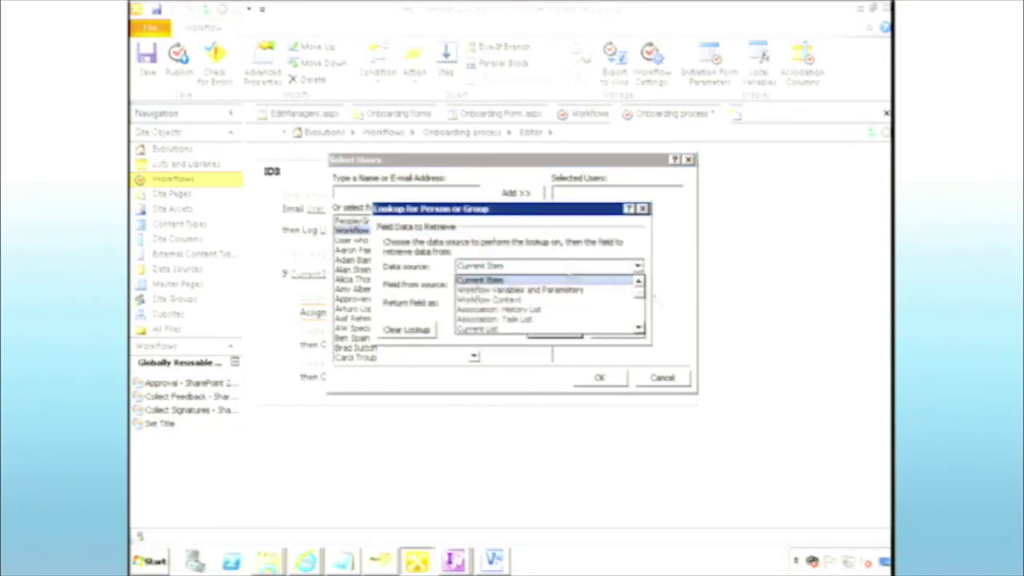
{"action": "left_click", "coordinate": [640, 313]}
{"action": "scroll", "coordinate": [640, 308], "scroll_direction": "down", "scroll_amount": 4}
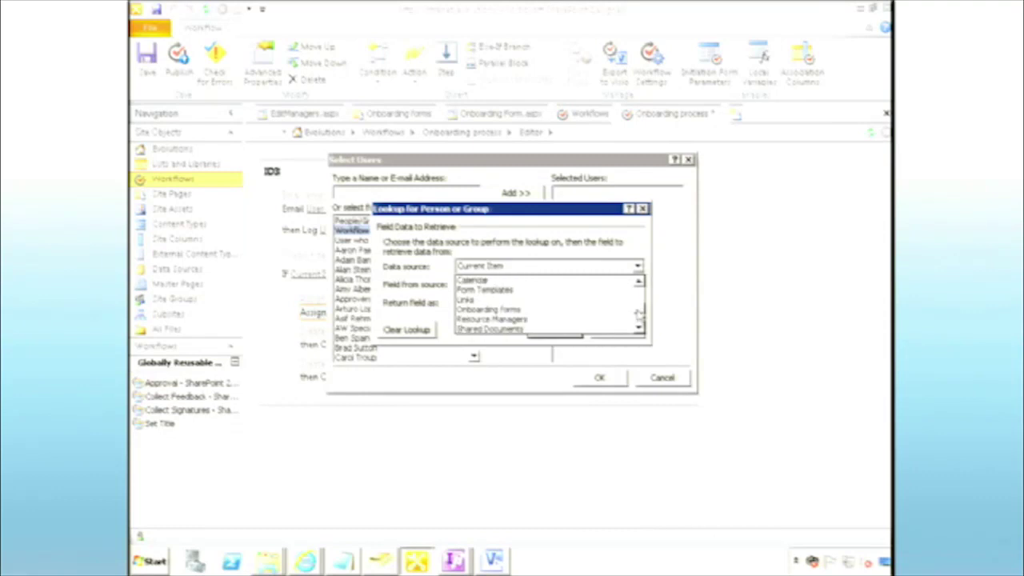
{"action": "left_click", "coordinate": [550, 306]}
- Return the Resource Manager field as Login Name
{"action": "left_click", "coordinate": [573, 286]}
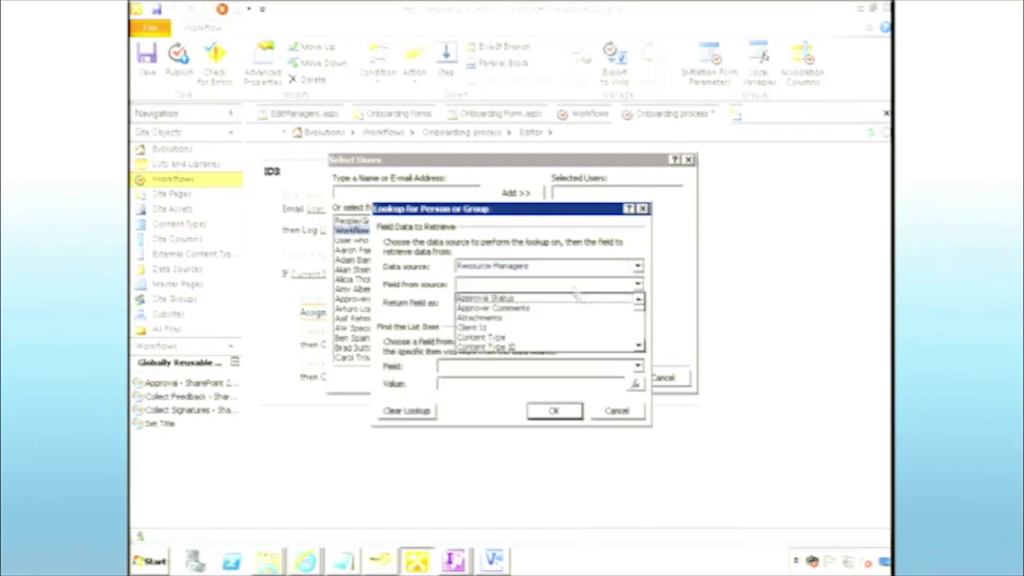
{"action": "left_click", "coordinate": [638, 335]}
{"action": "left_click", "coordinate": [638, 335]}
{"action": "left_click", "coordinate": [638, 335]}
{"action": "left_click", "coordinate": [639, 335]}
{"action": "left_click", "coordinate": [638, 335]}
{"action": "left_click", "coordinate": [638, 336]}
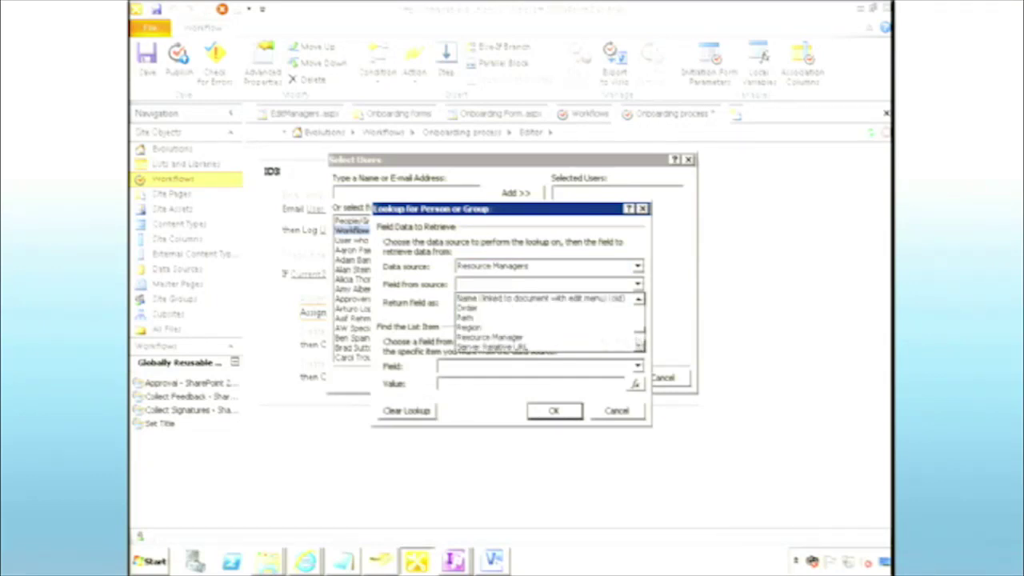
{"action": "left_click", "coordinate": [566, 344]}
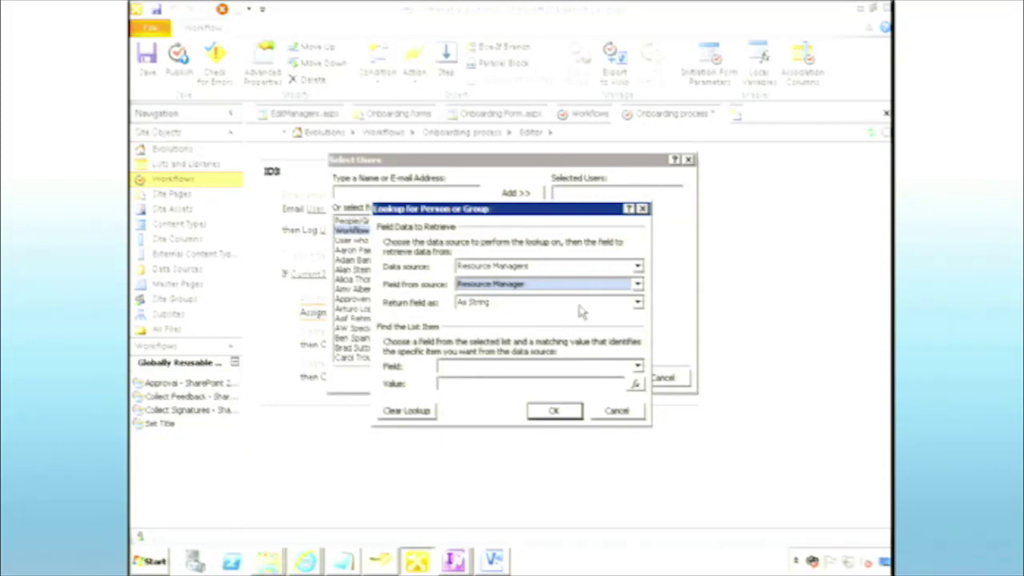
{"action": "left_click", "coordinate": [579, 309]}
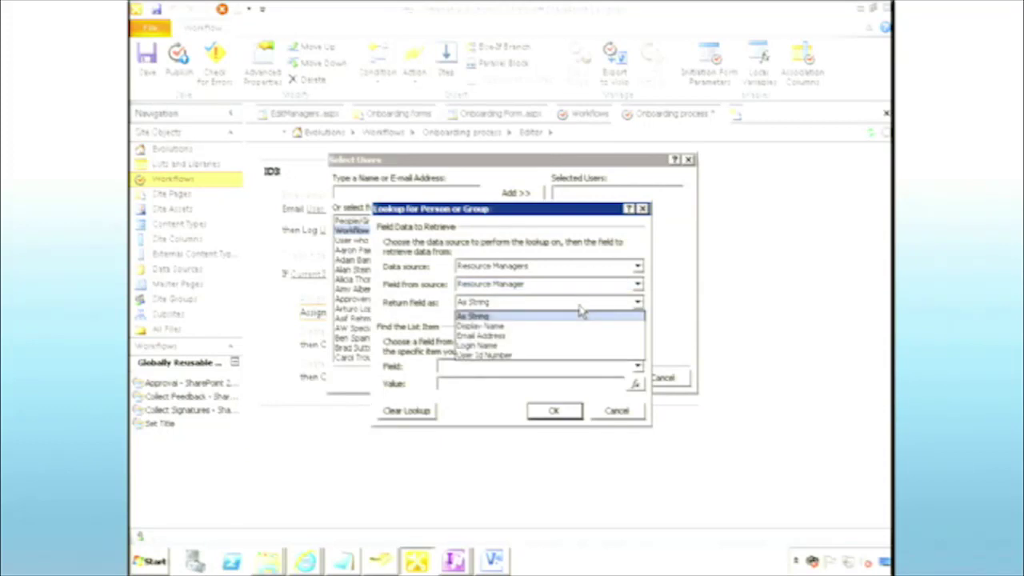
{"action": "left_click", "coordinate": [576, 235]}
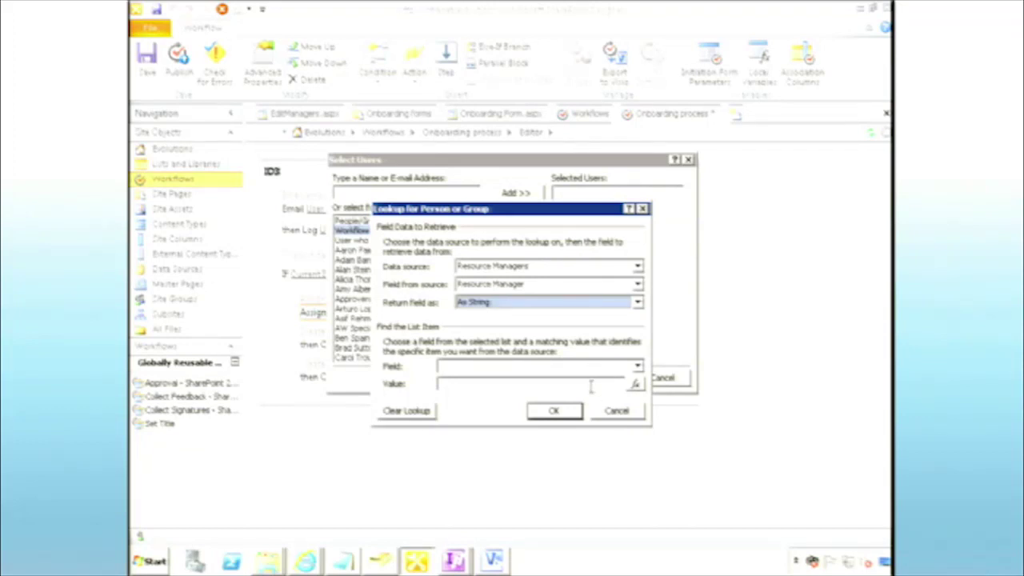
{"action": "left_click", "coordinate": [601, 302]}
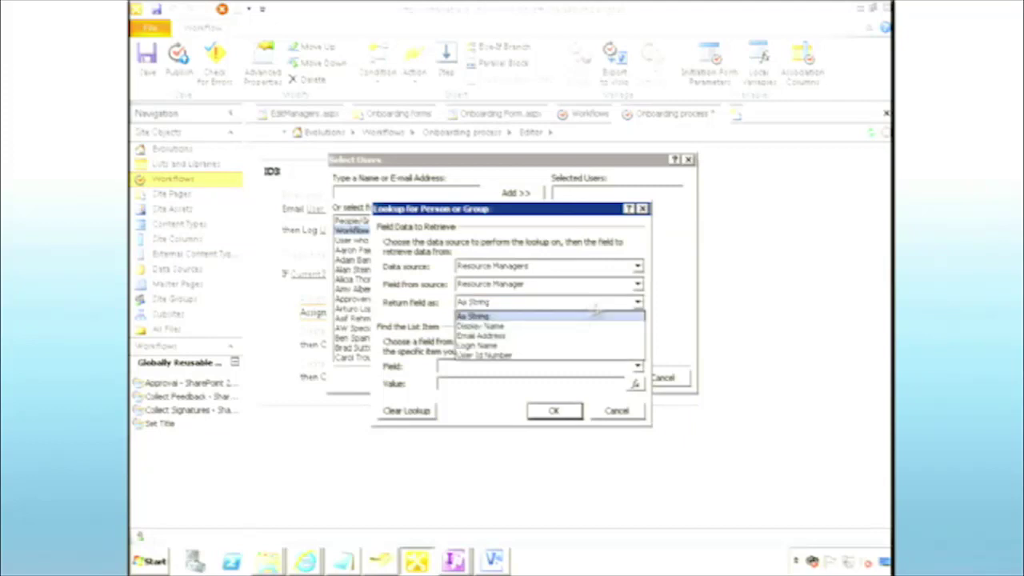
{"action": "left_click", "coordinate": [532, 346]}
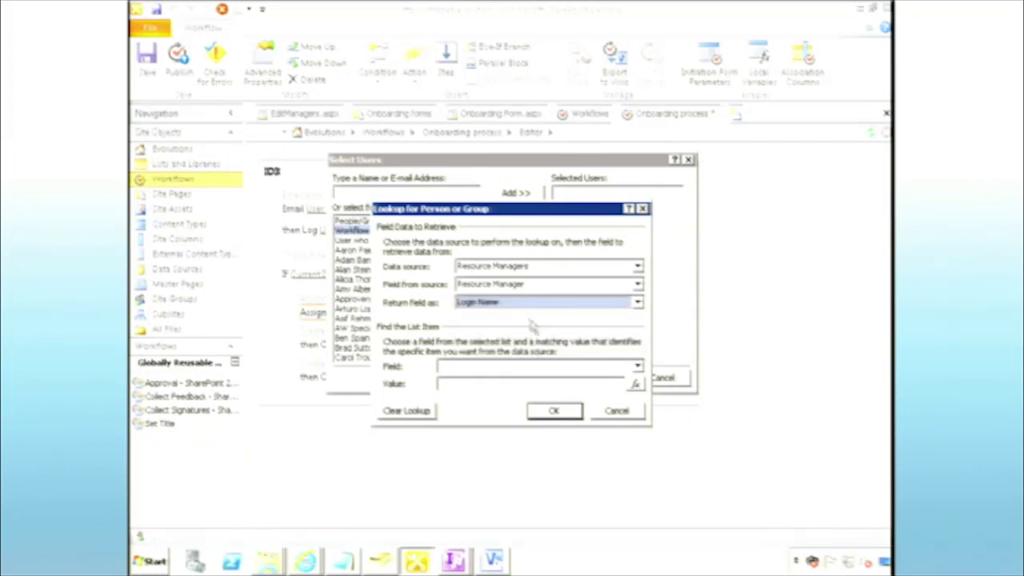
- Match the lookup on the Resource Managers Department field
{"action": "left_click", "coordinate": [636, 366]}
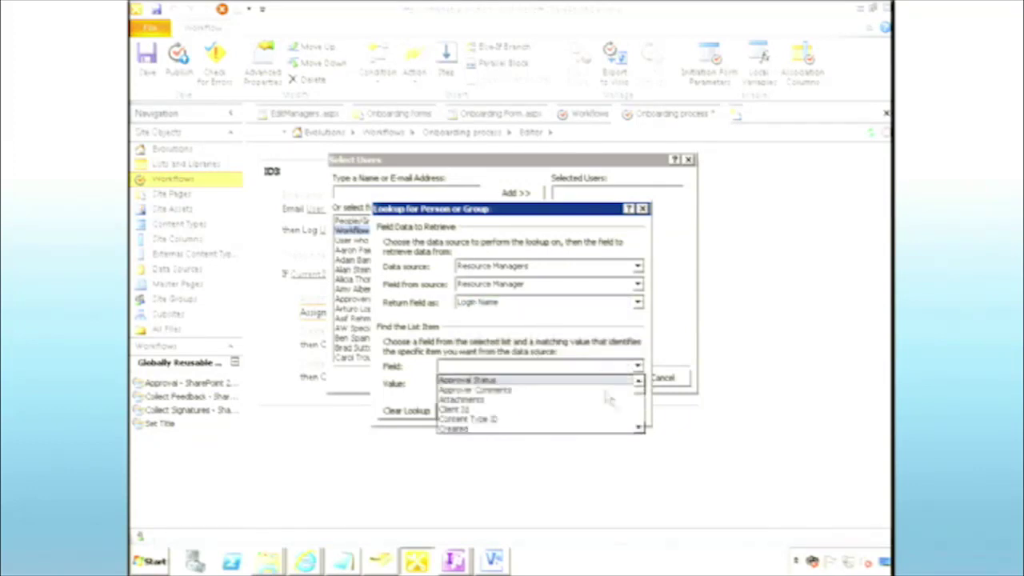
{"action": "left_click", "coordinate": [641, 416]}
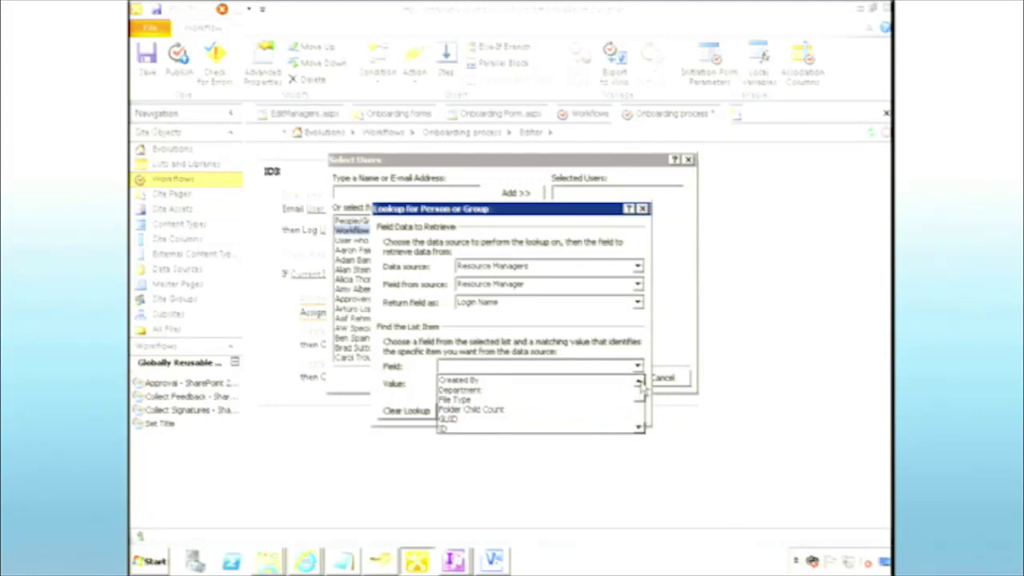
{"action": "left_click", "coordinate": [542, 390]}
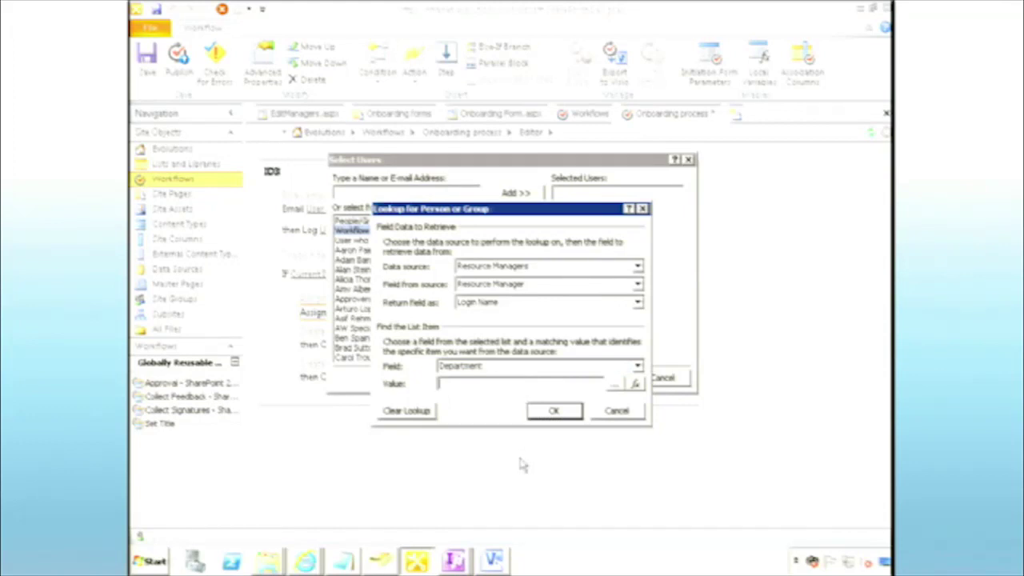
{"action": "left_click", "coordinate": [304, 560]}
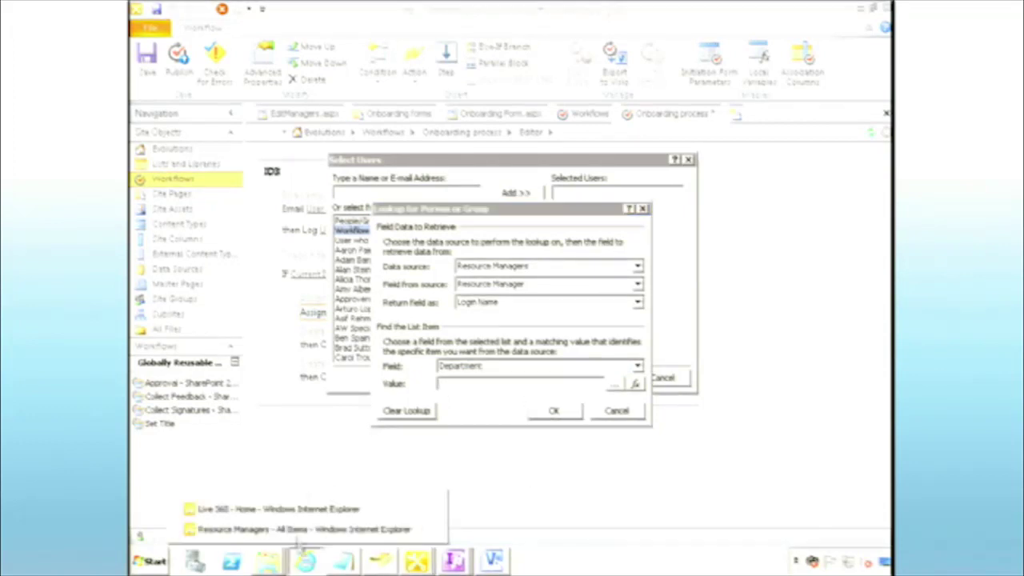
{"action": "left_click", "coordinate": [304, 529]}
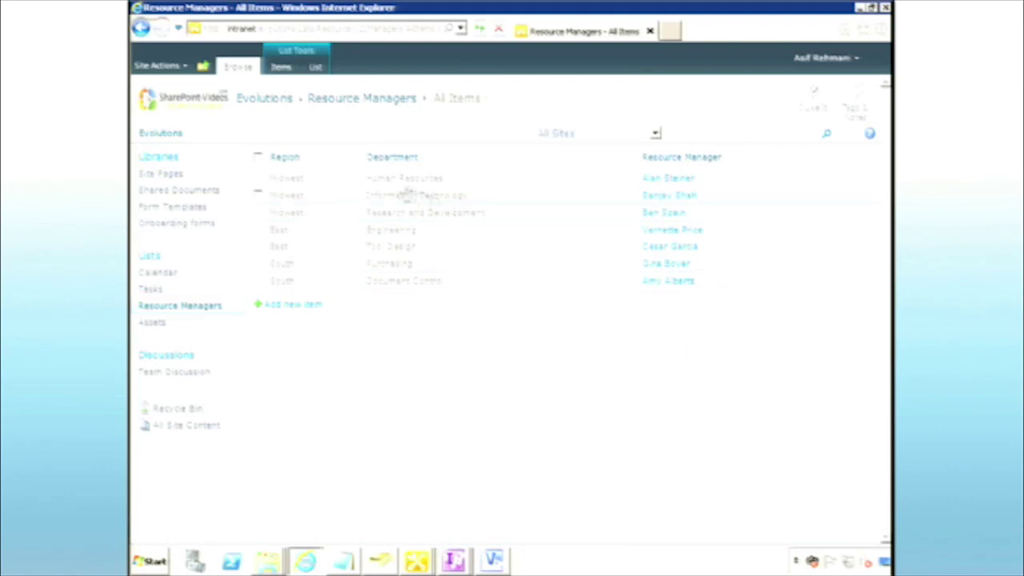
- Return to the SharePoint Designer lookup after checking the Department values
{"action": "left_click", "coordinate": [416, 560]}
{"action": "left_click", "coordinate": [414, 529]}
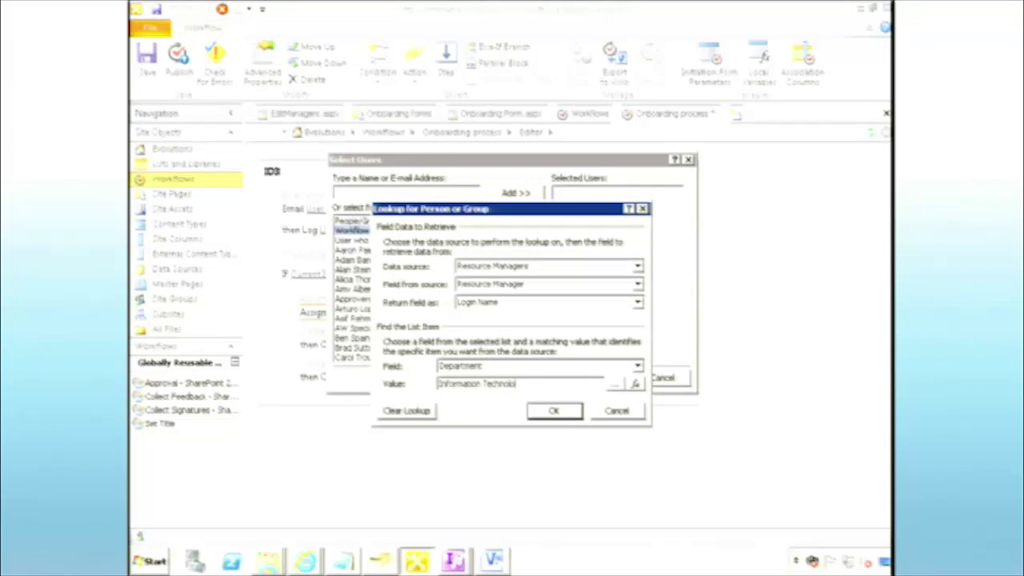
- Confirm the lookup and warning so the task goes to Resource Managers:Resource Manager
{"action": "left_click", "coordinate": [554, 411]}
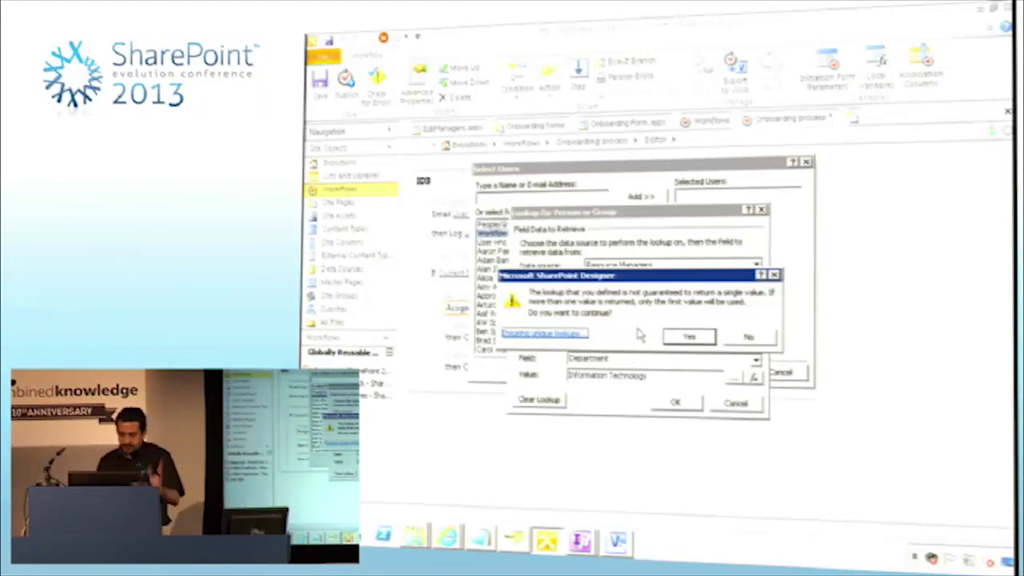
{"action": "left_click", "coordinate": [692, 336]}
{"action": "left_click", "coordinate": [716, 373]}
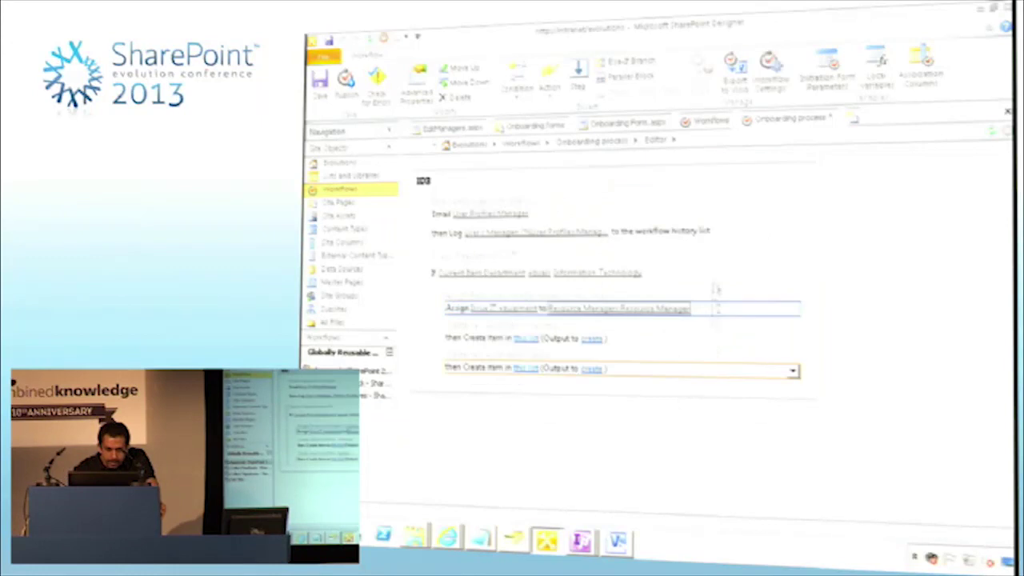
- Select the first Create item step and switch to the site in the browser
{"action": "left_click", "coordinate": [632, 339]}
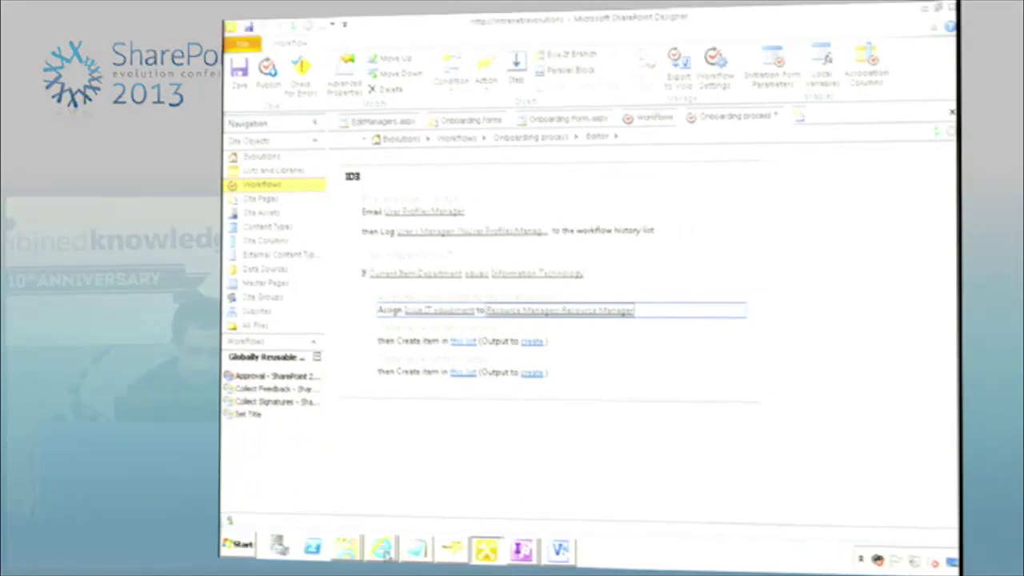
{"action": "left_click", "coordinate": [380, 549]}
{"action": "left_click", "coordinate": [383, 522]}
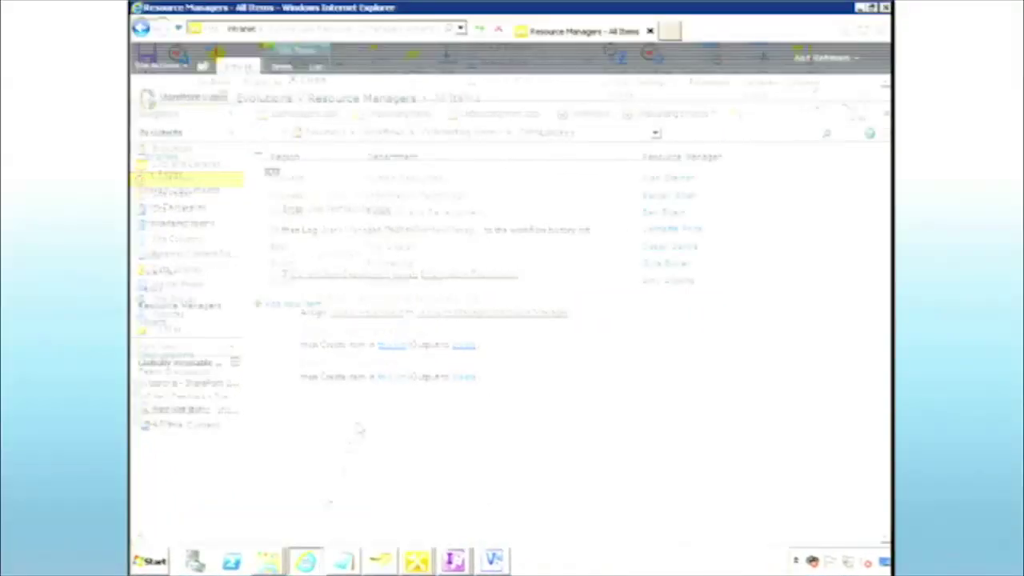
- Review the empty Assets list and its columns in List Settings
{"action": "left_click", "coordinate": [154, 324]}
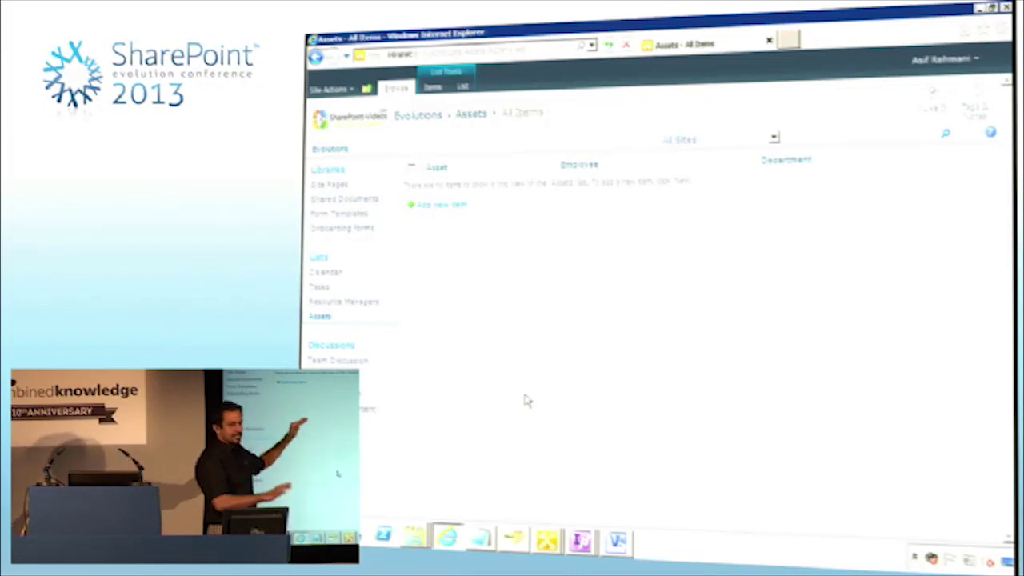
{"action": "left_click", "coordinate": [462, 85]}
{"action": "left_click", "coordinate": [952, 102]}
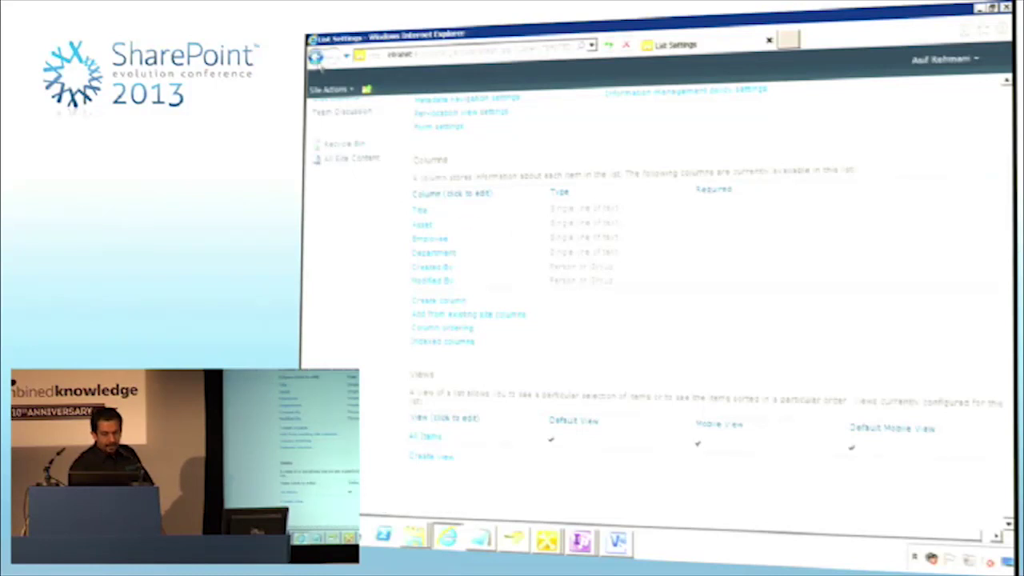
{"action": "left_click", "coordinate": [318, 62]}
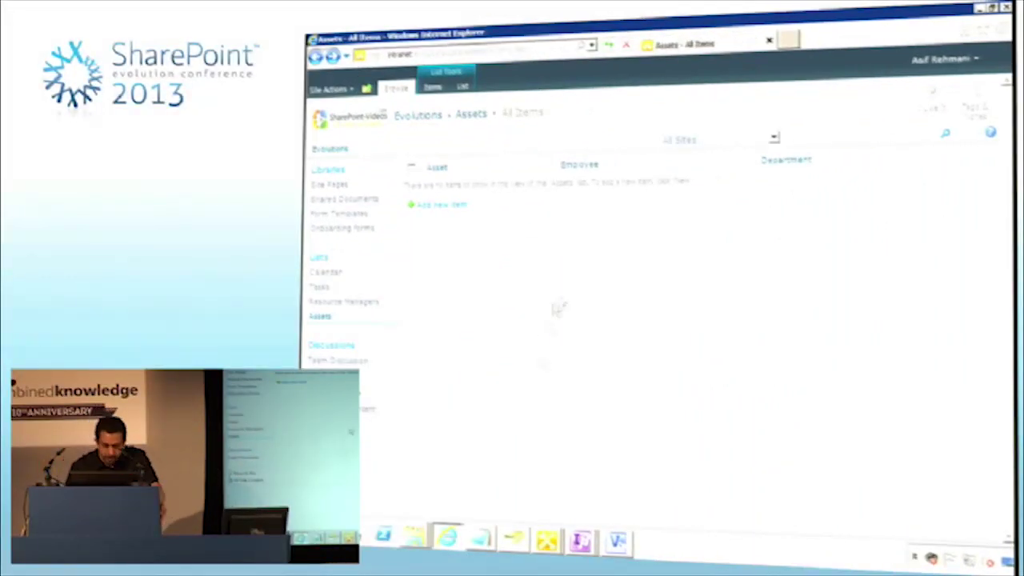
- Return to the workflow and choose the list for the first create-item step
{"action": "mouse_move", "coordinate": [577, 542]}
{"action": "left_click", "coordinate": [524, 507]}
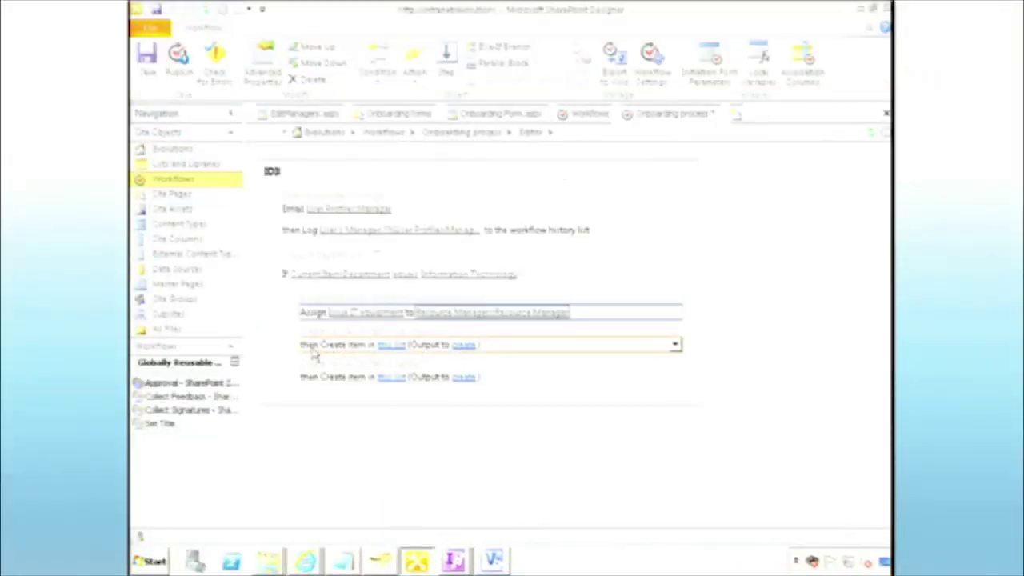
{"action": "left_click", "coordinate": [391, 346]}
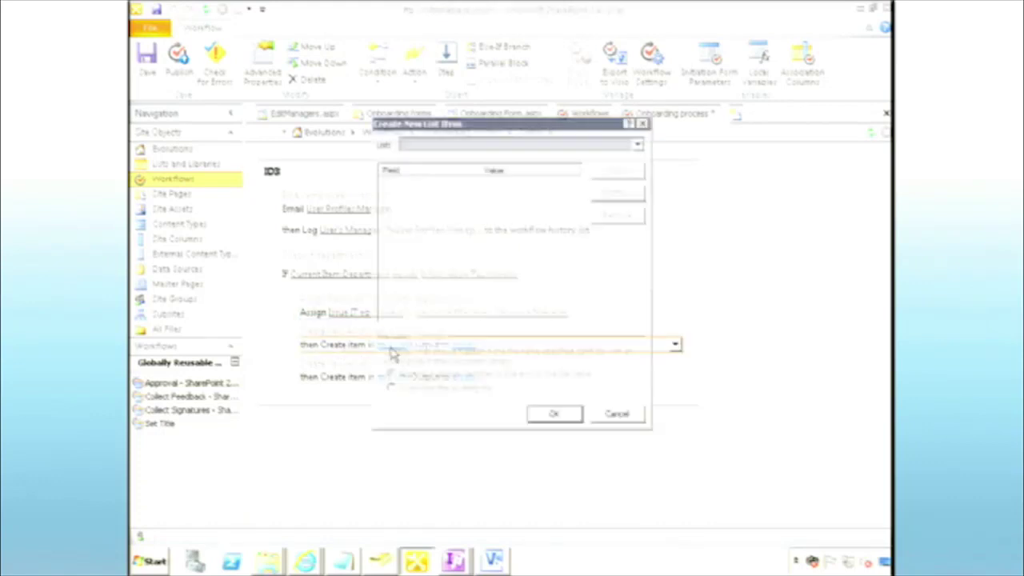
- Create the item in the Assets list with Asset set to desktop
{"action": "left_click", "coordinate": [526, 149]}
{"action": "left_click", "coordinate": [449, 195]}
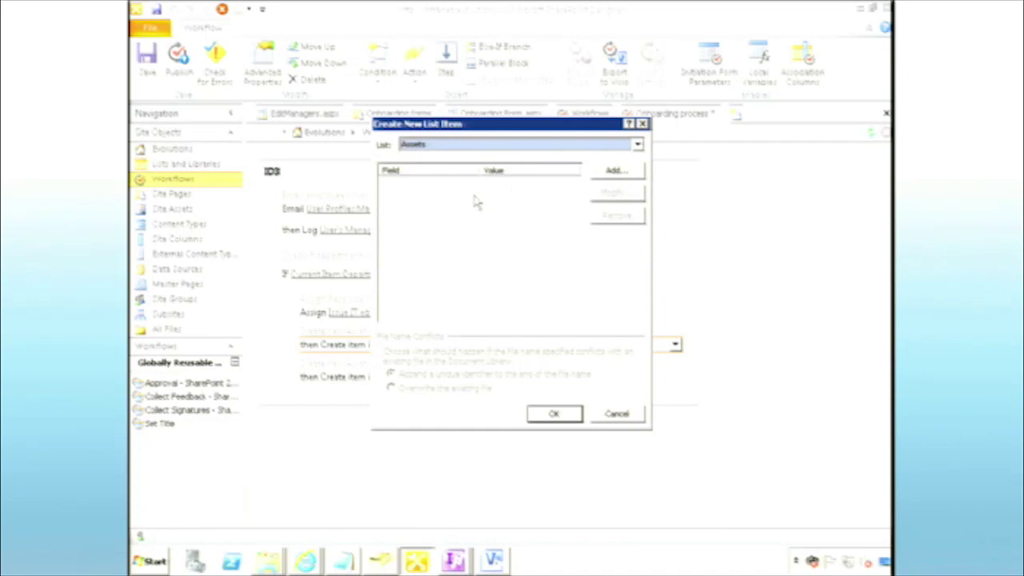
{"action": "left_click", "coordinate": [613, 173]}
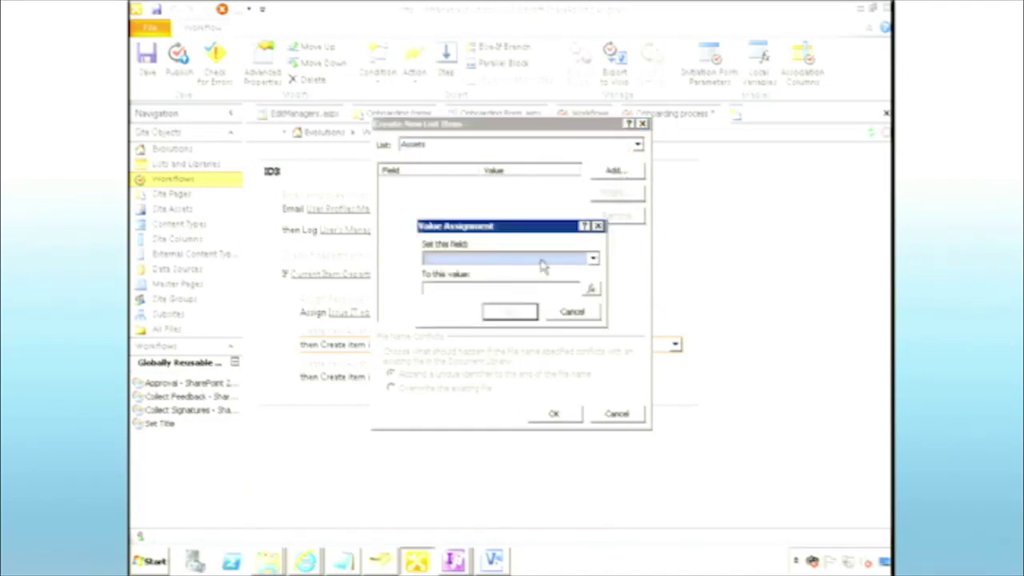
{"action": "left_click", "coordinate": [541, 261]}
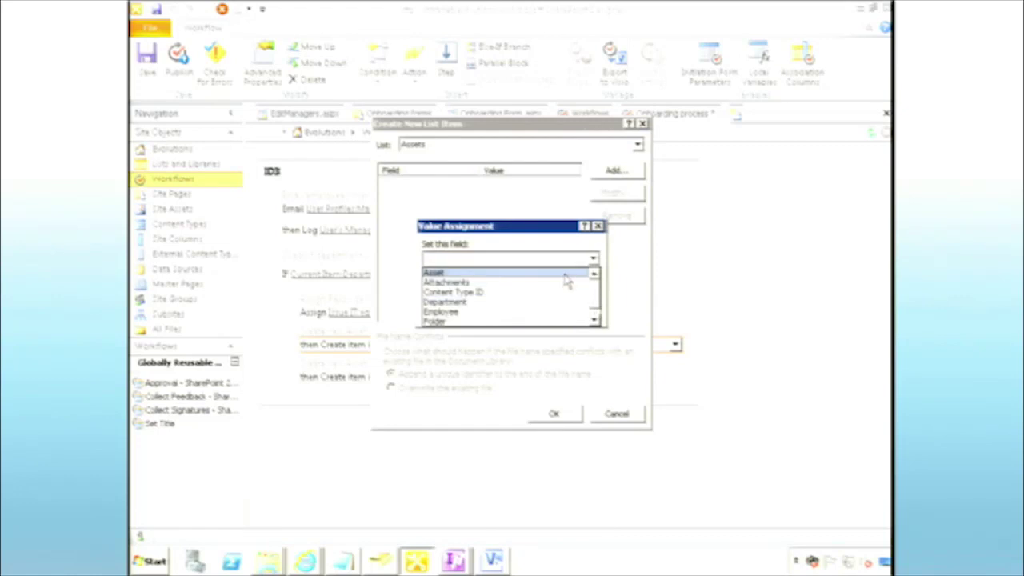
{"action": "left_click", "coordinate": [565, 277]}
{"action": "left_click", "coordinate": [505, 290]}
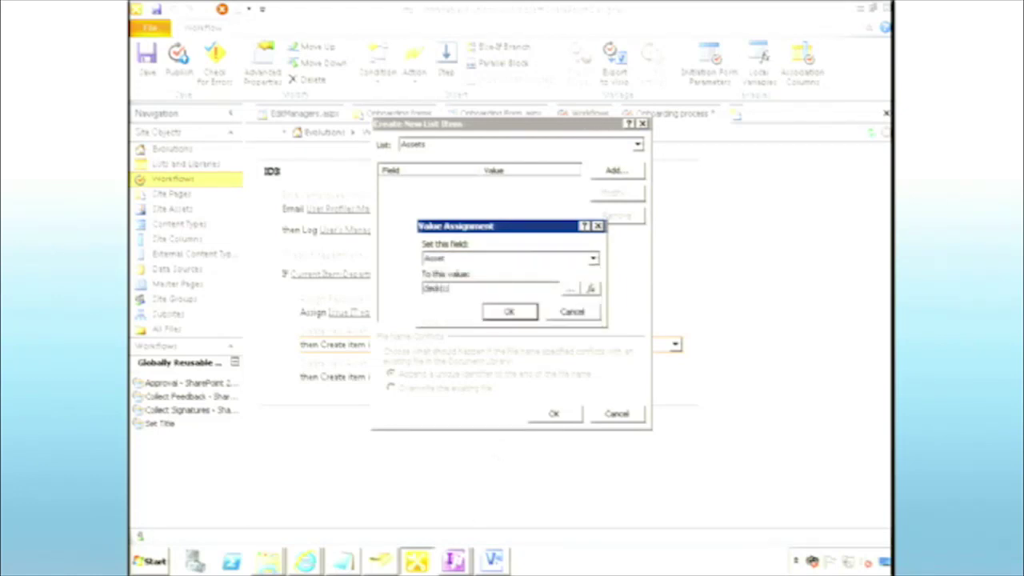
{"action": "left_click", "coordinate": [508, 312]}
- Add a Department field value and start looking it up from workflow data
{"action": "left_click", "coordinate": [614, 172]}
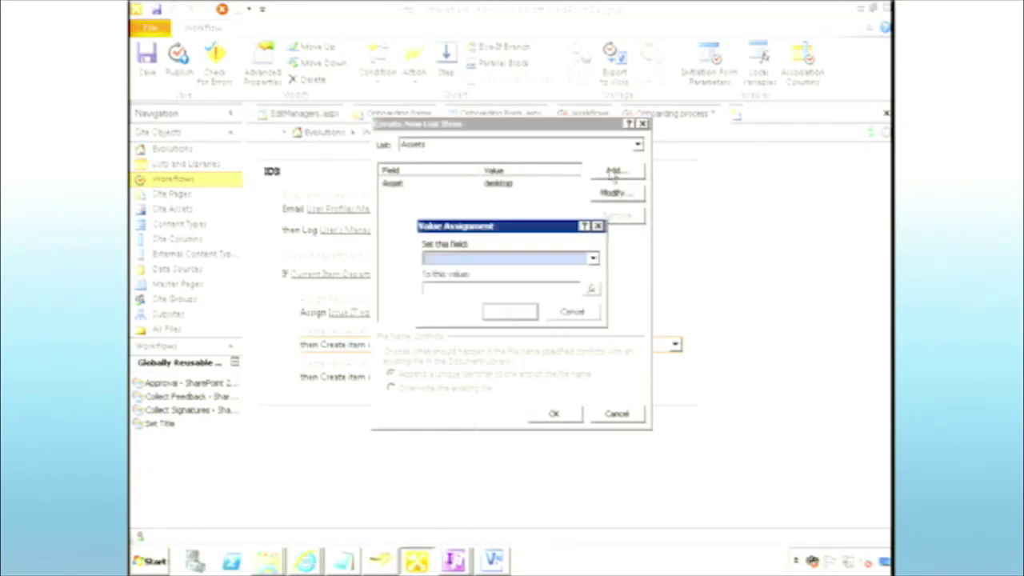
{"action": "left_click", "coordinate": [575, 258]}
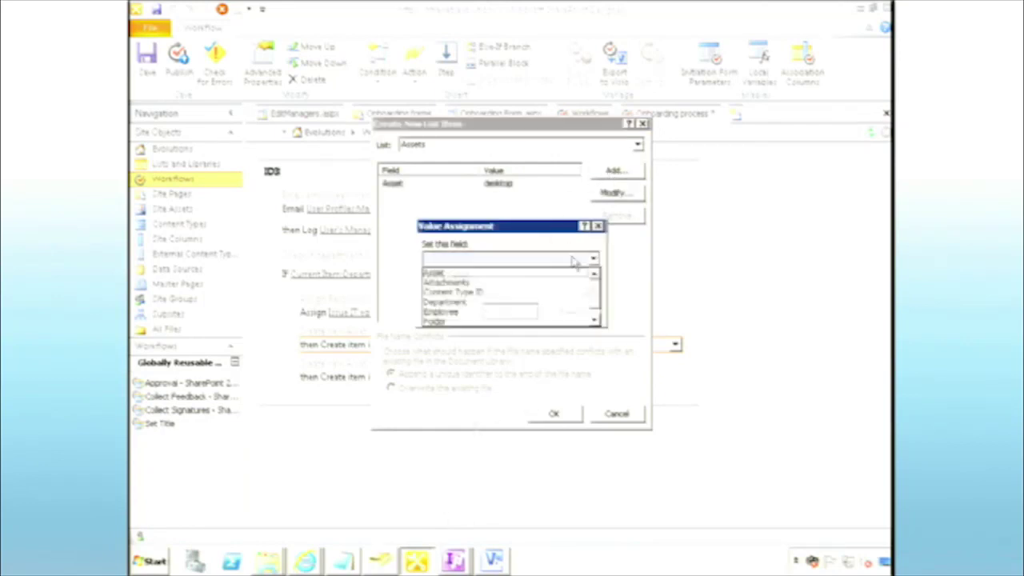
{"action": "left_click", "coordinate": [594, 319]}
{"action": "left_click", "coordinate": [485, 291]}
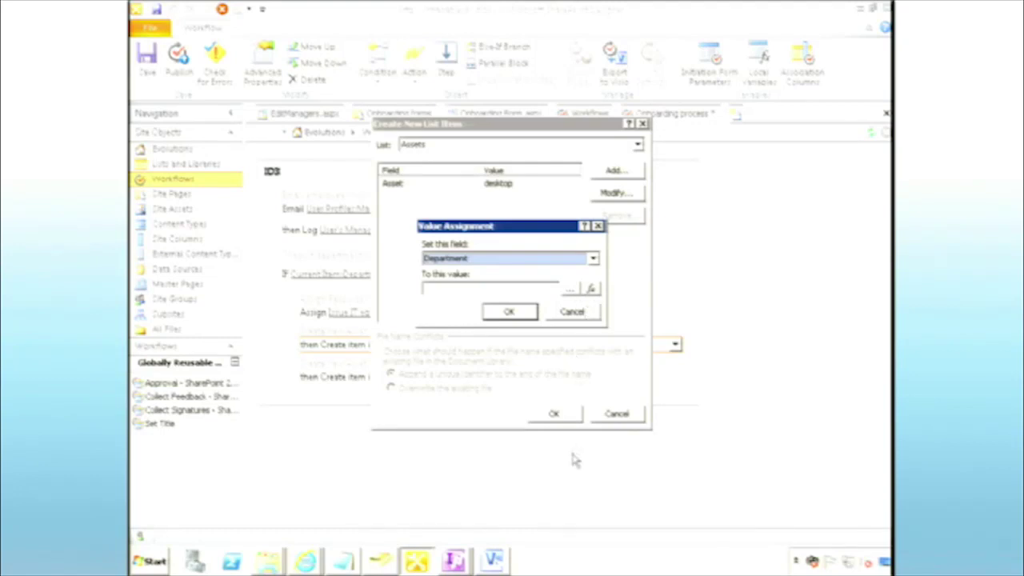
{"action": "left_click", "coordinate": [593, 291]}
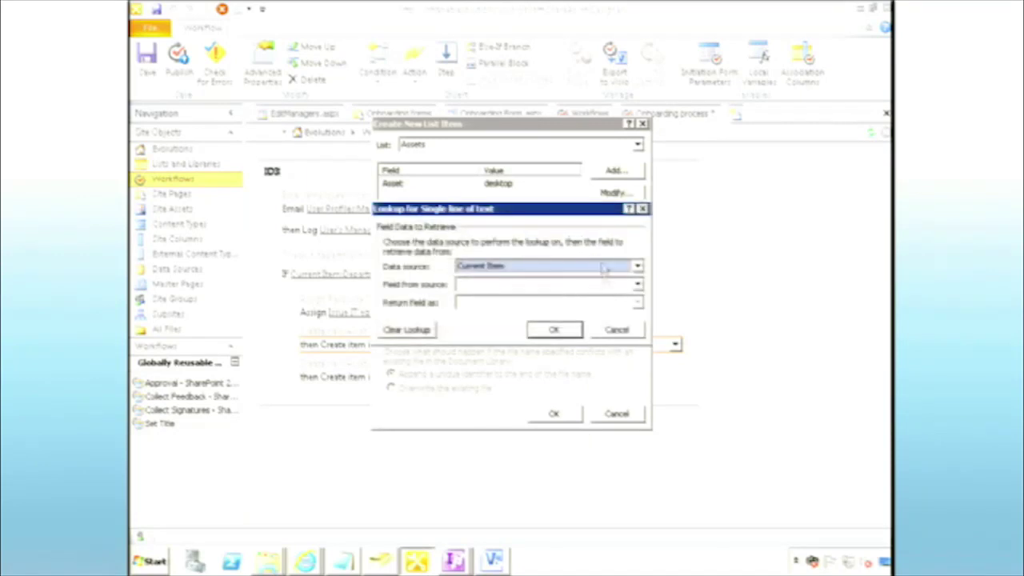
- Set the item's Department to Current Item:Department
{"action": "left_click", "coordinate": [632, 285]}
{"action": "left_click", "coordinate": [640, 332]}
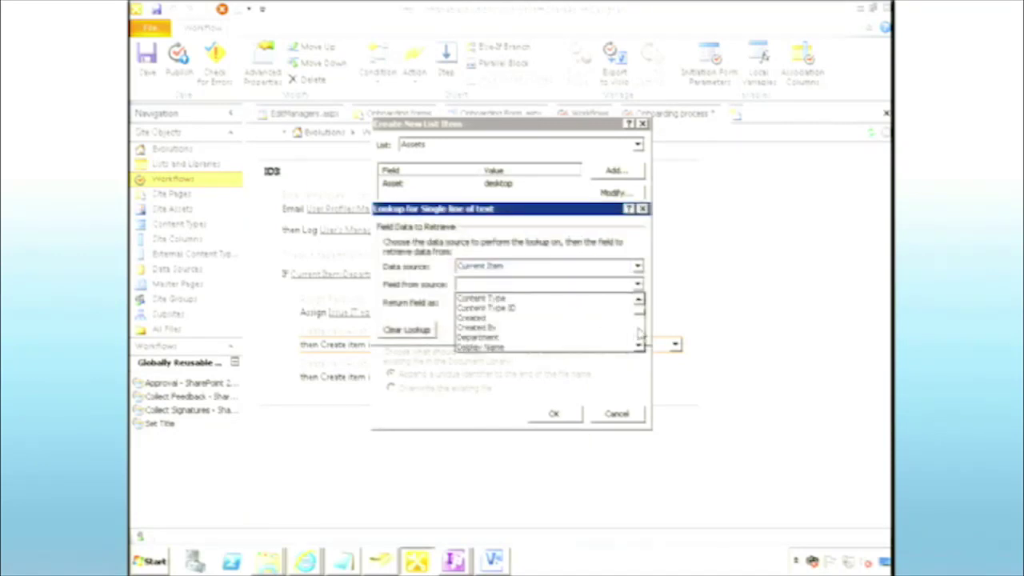
{"action": "left_click", "coordinate": [528, 340]}
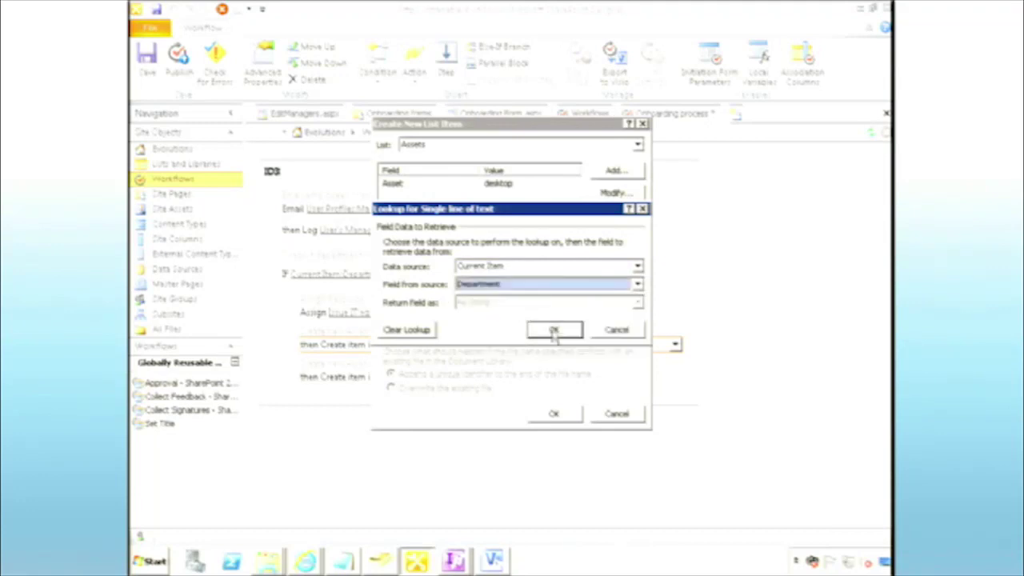
{"action": "left_click", "coordinate": [554, 331]}
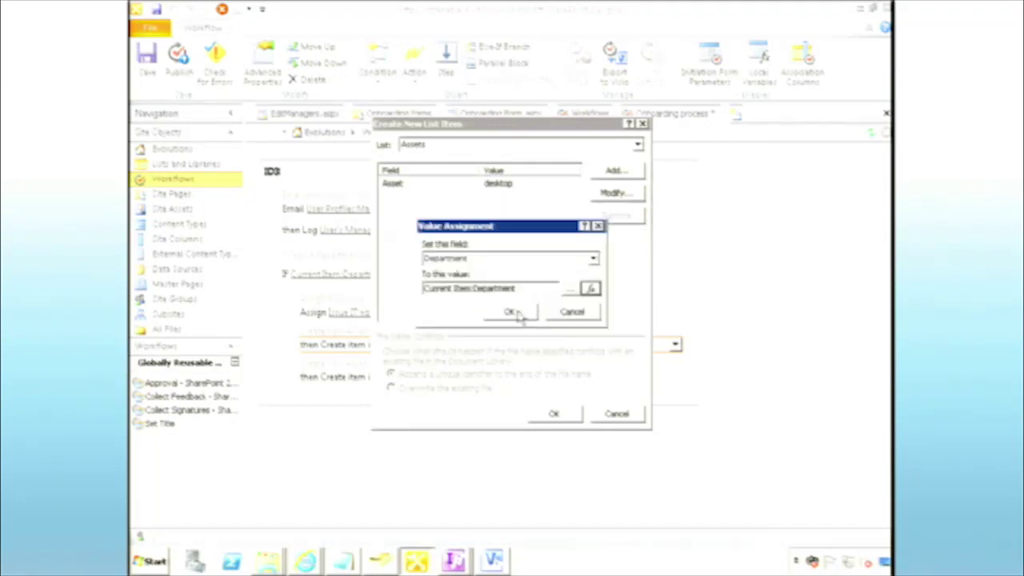
{"action": "left_click", "coordinate": [513, 313]}
- Set Employee to Current Item:Display Name and save the desktop Assets item
{"action": "left_click", "coordinate": [614, 175]}
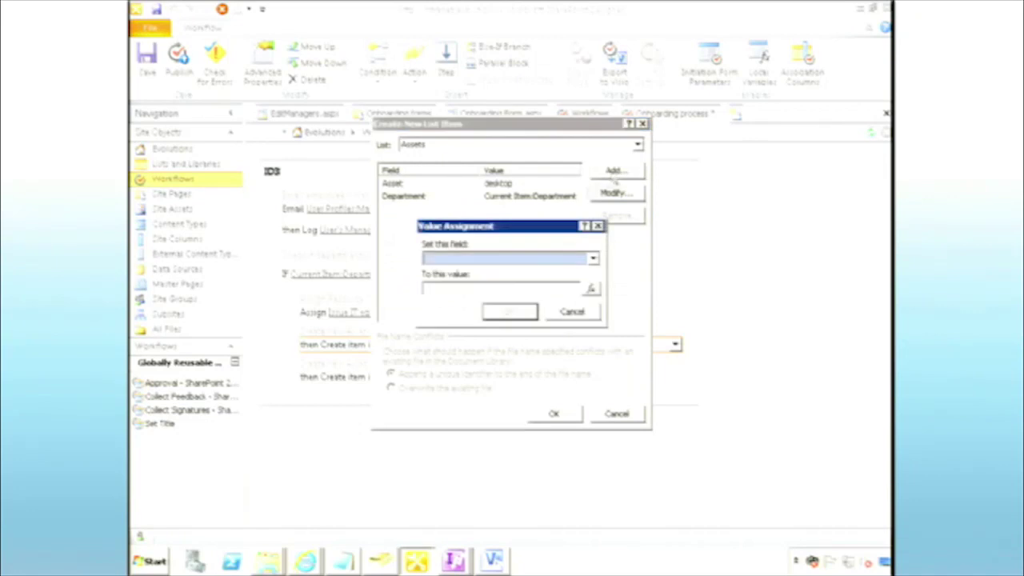
{"action": "left_click", "coordinate": [538, 266]}
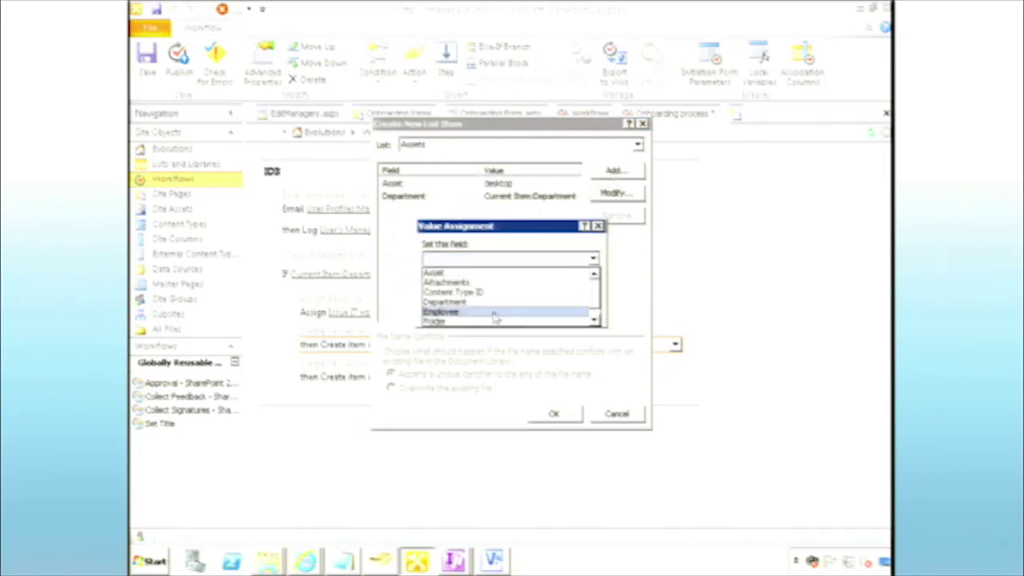
{"action": "left_click", "coordinate": [493, 313]}
{"action": "left_click", "coordinate": [592, 289]}
{"action": "left_click", "coordinate": [592, 288]}
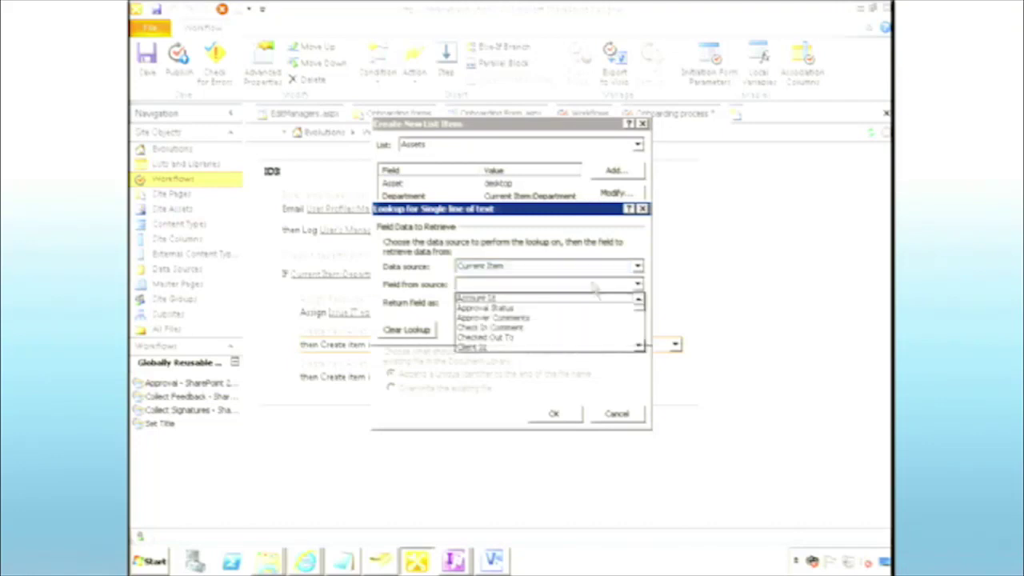
{"action": "left_click", "coordinate": [642, 334]}
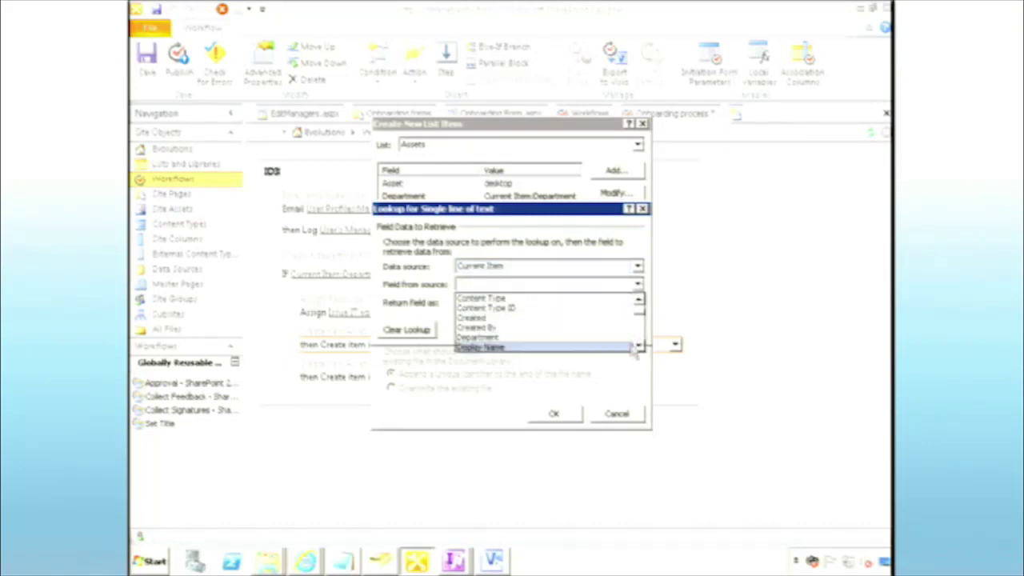
{"action": "left_click", "coordinate": [639, 344]}
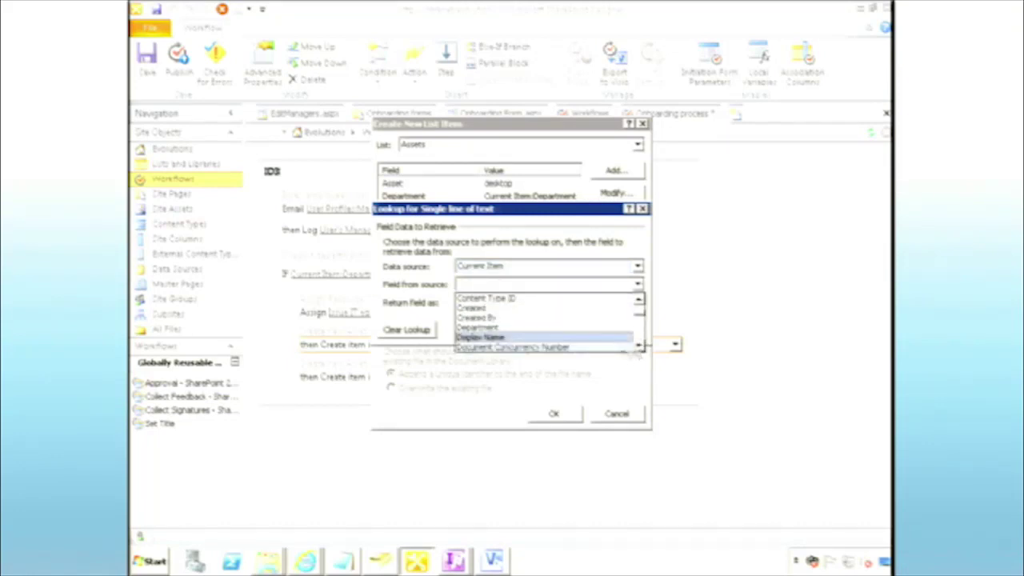
{"action": "left_click", "coordinate": [587, 339]}
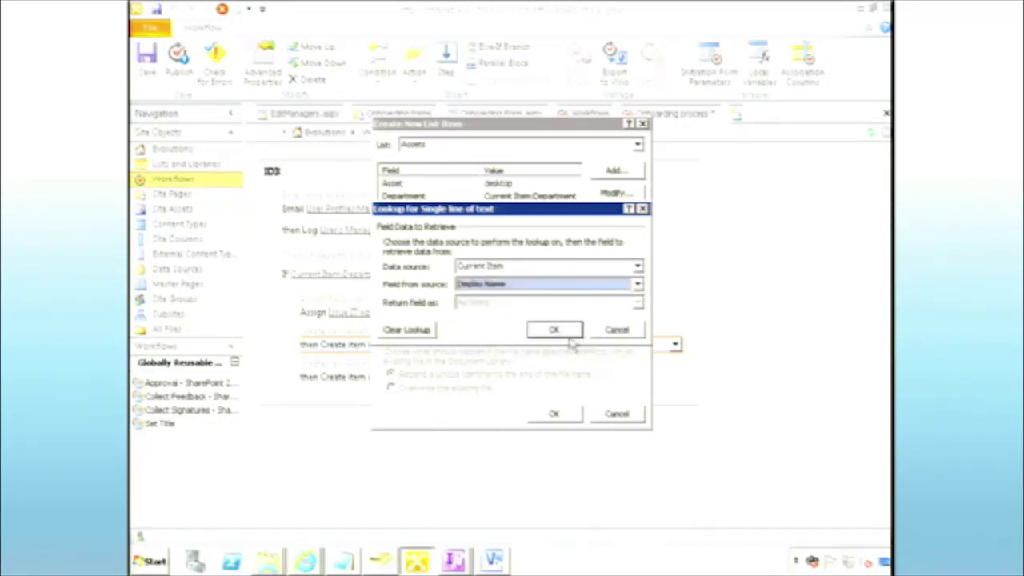
{"action": "left_click", "coordinate": [568, 333]}
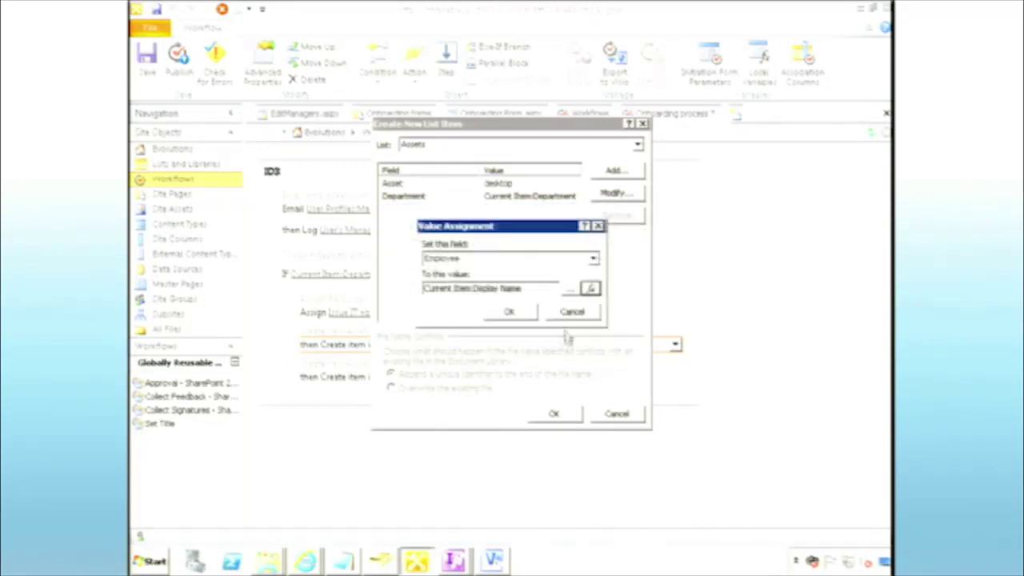
{"action": "left_click", "coordinate": [520, 313]}
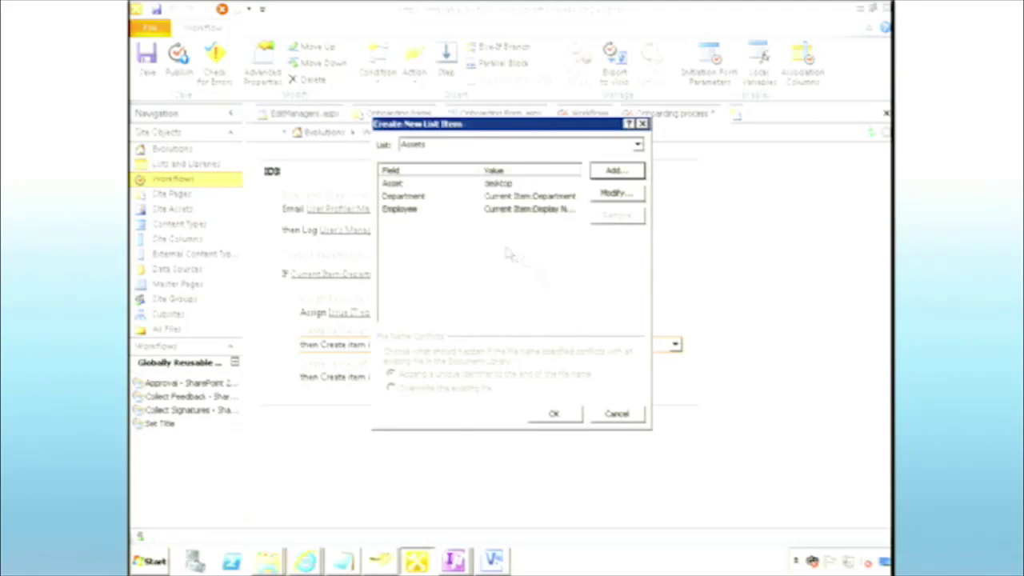
{"action": "left_click", "coordinate": [554, 414]}
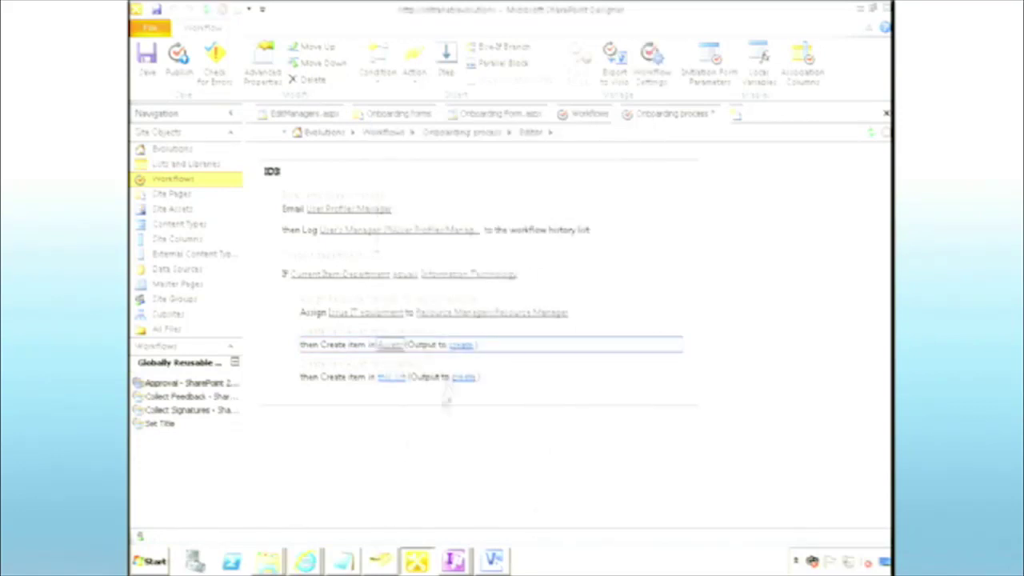
- Output the new item's ID to a new List Item Id variable named asset
{"action": "left_click", "coordinate": [466, 350]}
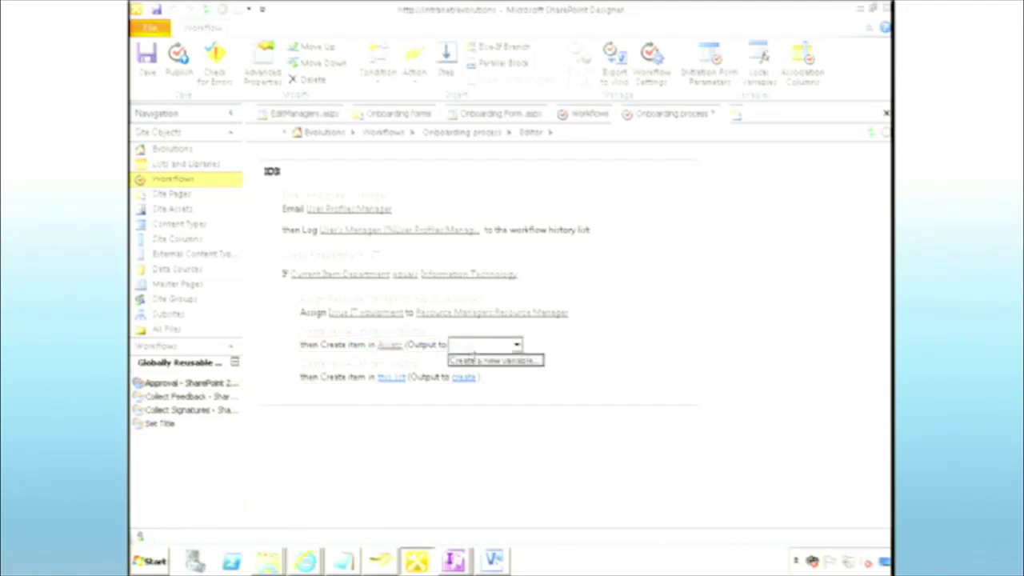
{"action": "left_click", "coordinate": [483, 361]}
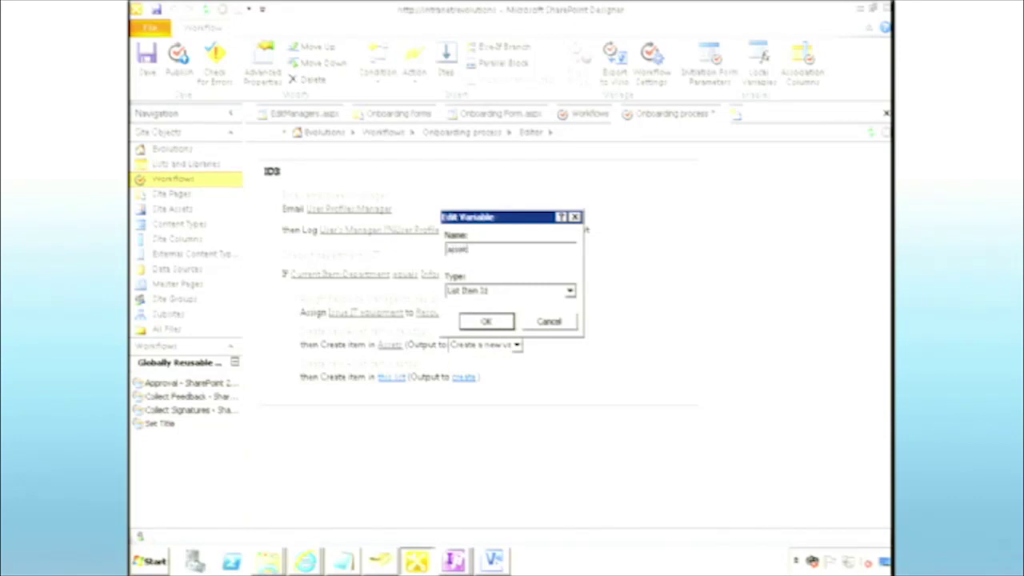
{"action": "left_click", "coordinate": [485, 322]}
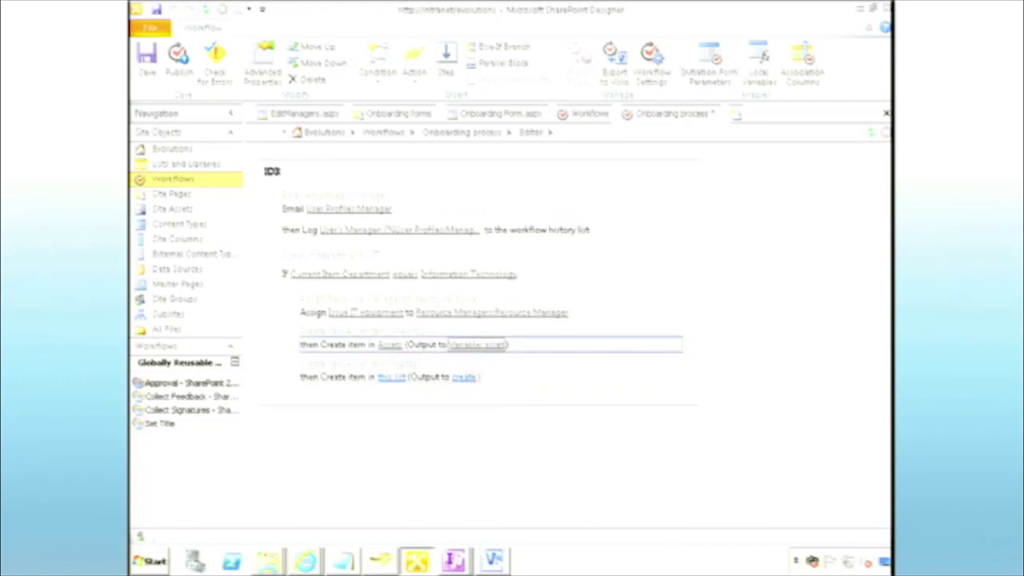
{"action": "left_click", "coordinate": [393, 379]}
- Target the Assets list and set Department to Current Item:Department
{"action": "left_click", "coordinate": [575, 148]}
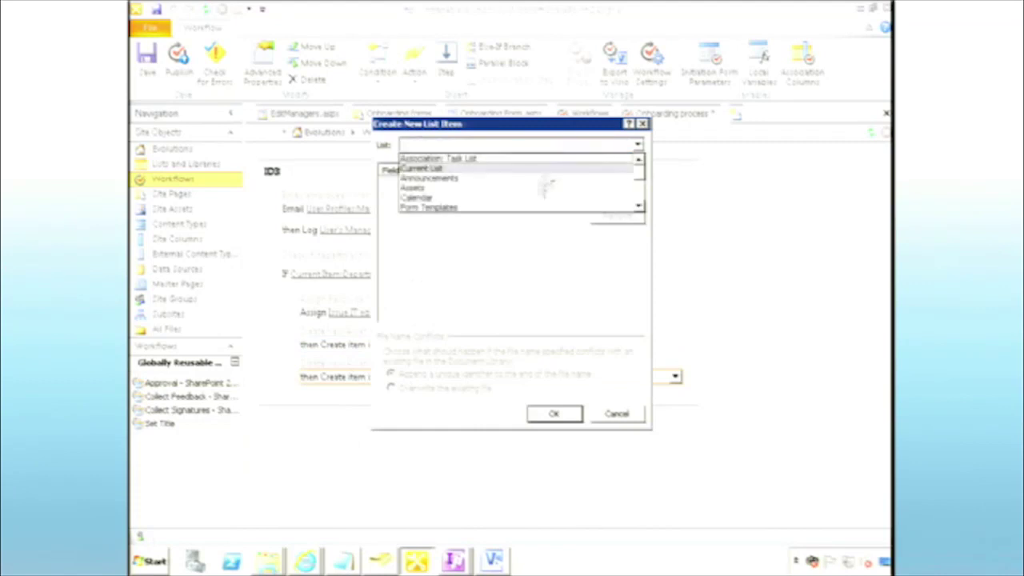
{"action": "left_click", "coordinate": [537, 192]}
{"action": "left_click", "coordinate": [613, 172]}
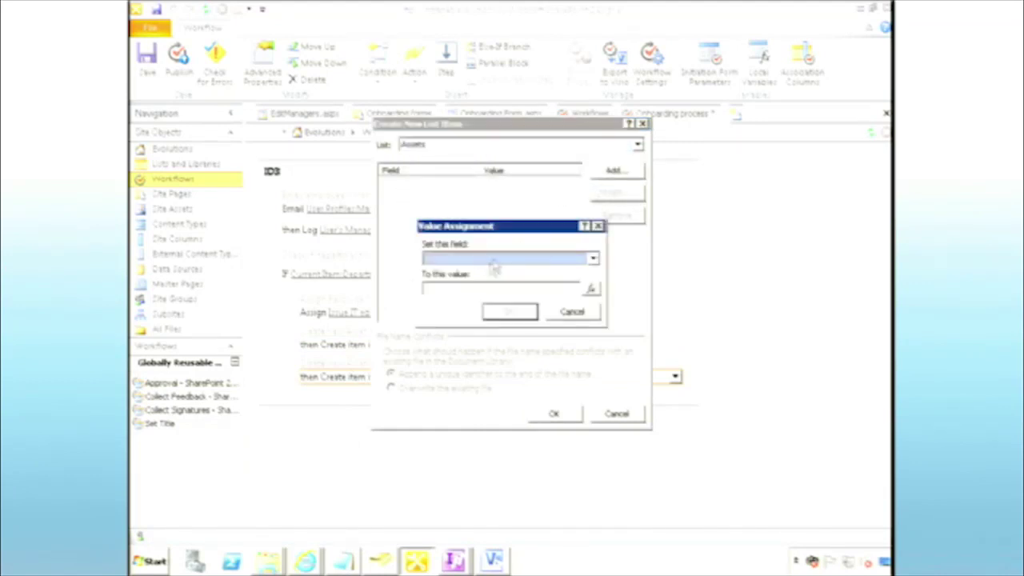
{"action": "left_click", "coordinate": [488, 258]}
{"action": "left_click", "coordinate": [512, 297]}
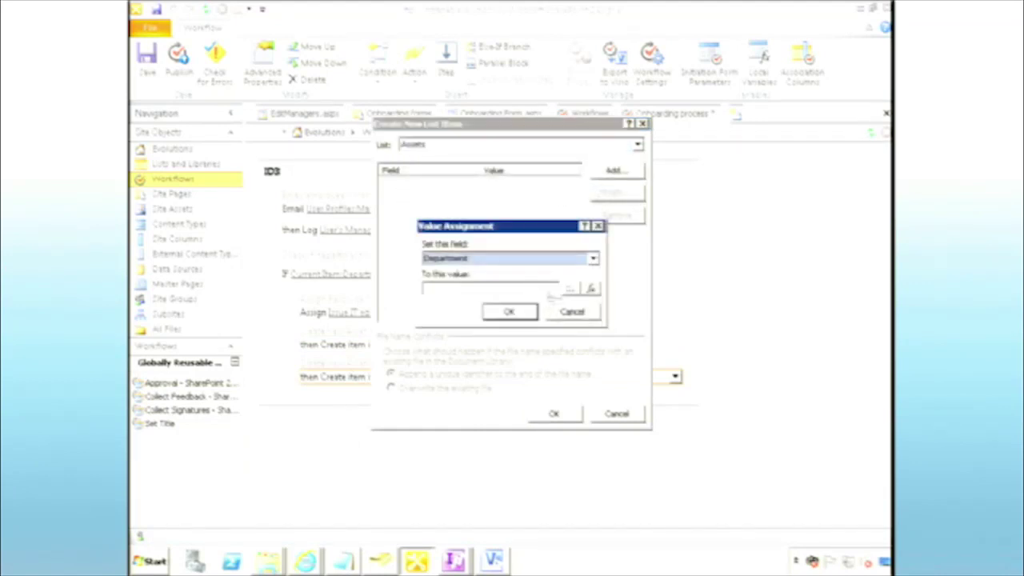
{"action": "left_click", "coordinate": [591, 289]}
{"action": "left_click", "coordinate": [595, 286]}
{"action": "scroll", "coordinate": [560, 320], "scroll_direction": "down", "scroll_amount": 3}
{"action": "left_click", "coordinate": [569, 342]}
{"action": "left_click", "coordinate": [550, 333]}
{"action": "left_click", "coordinate": [509, 312]}
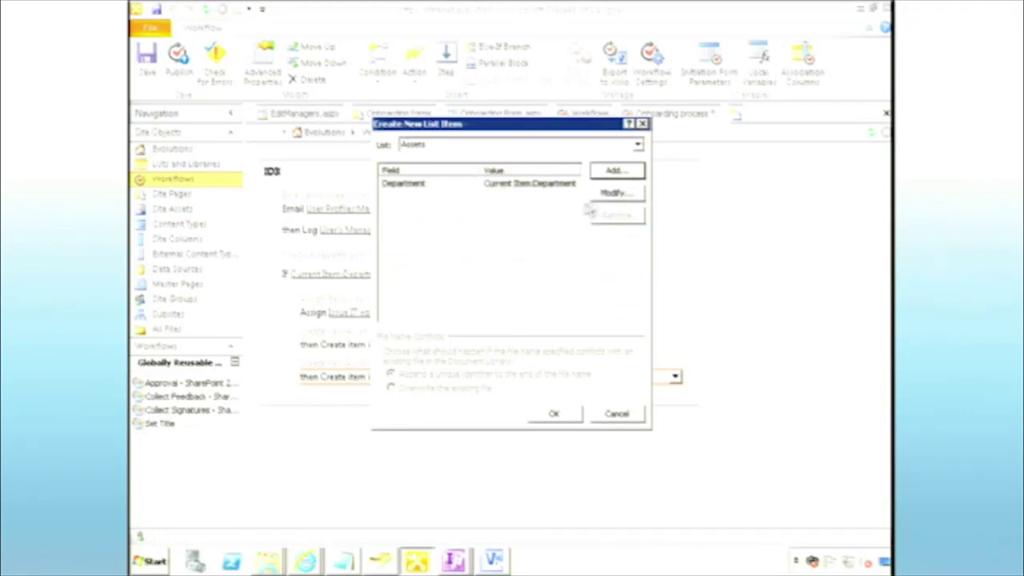
- Set the new item's Asset field to 'laptop'
{"action": "left_click", "coordinate": [614, 171]}
{"action": "left_click", "coordinate": [558, 258]}
{"action": "left_click", "coordinate": [557, 274]}
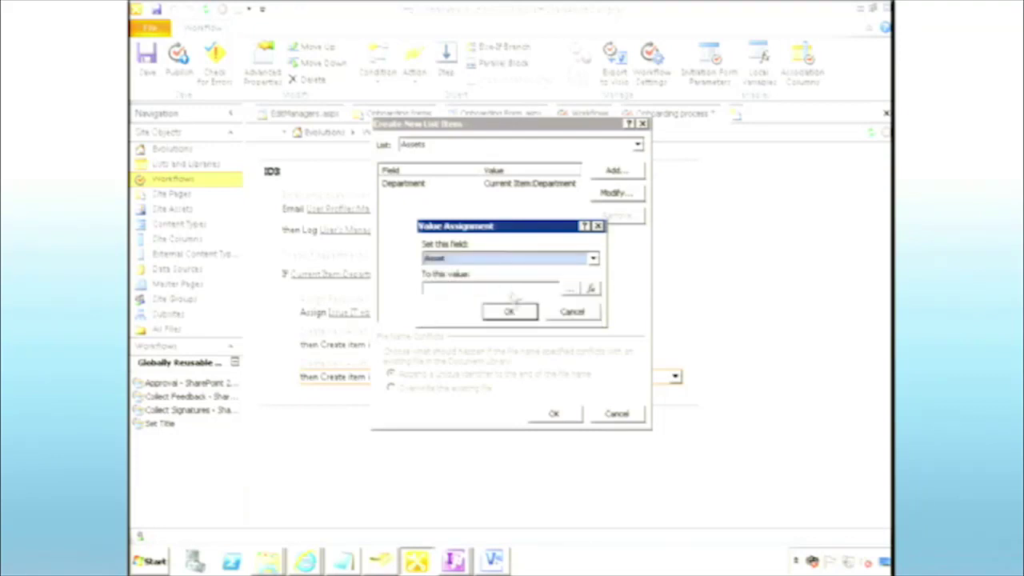
{"action": "left_click", "coordinate": [537, 290]}
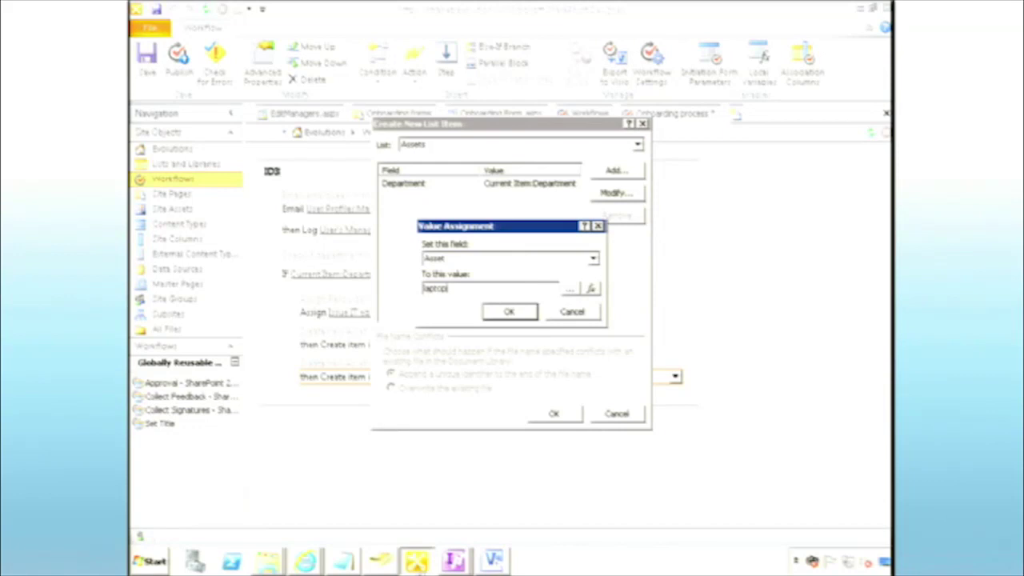
{"action": "left_click", "coordinate": [516, 313]}
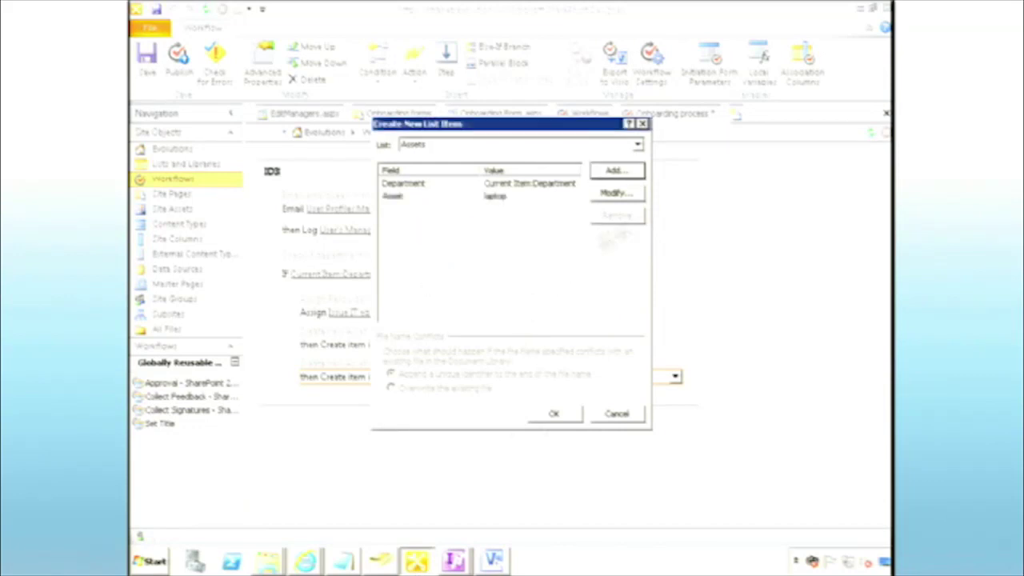
- Set the Employee field to Current Item:Display Name
{"action": "left_click", "coordinate": [630, 173]}
{"action": "left_click", "coordinate": [582, 258]}
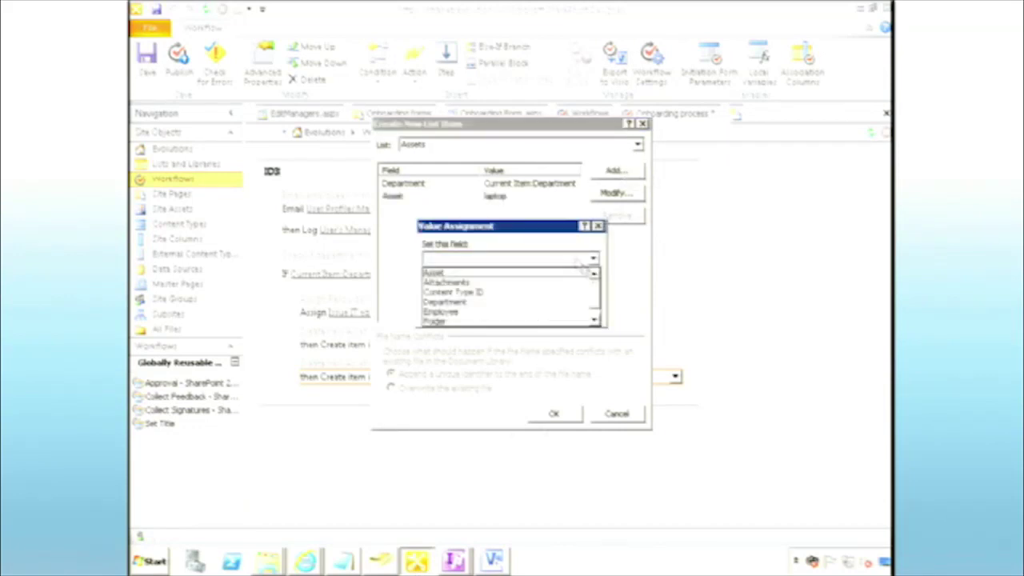
{"action": "left_click", "coordinate": [595, 319]}
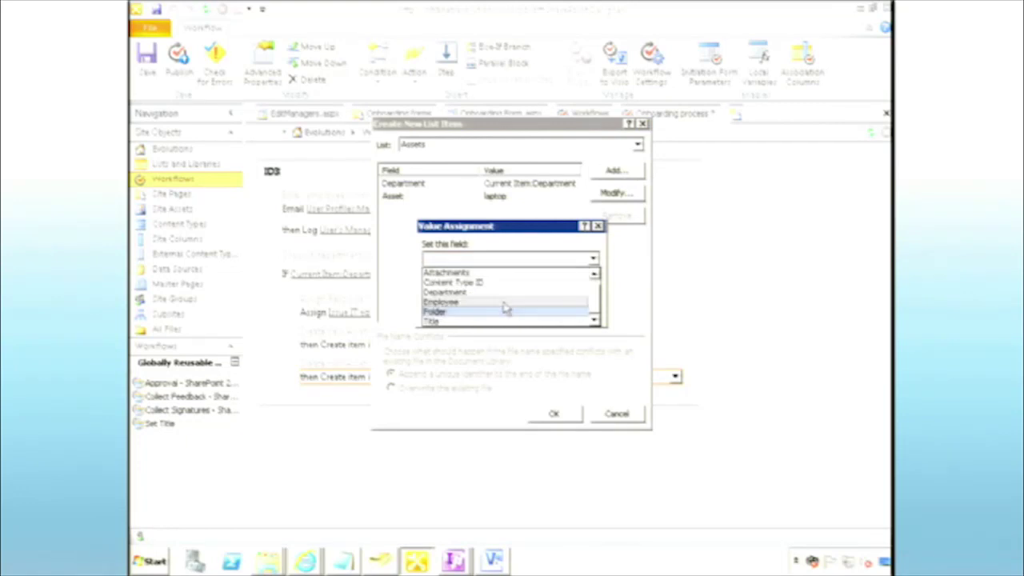
{"action": "left_click", "coordinate": [505, 307]}
{"action": "left_click", "coordinate": [592, 288]}
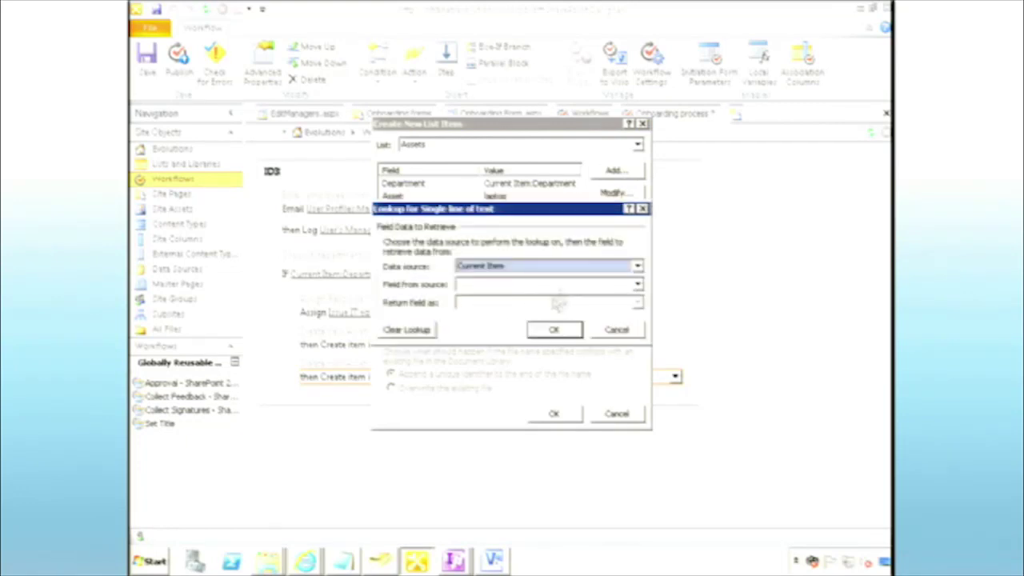
{"action": "left_click", "coordinate": [560, 285]}
{"action": "scroll", "coordinate": [637, 340], "scroll_direction": "down", "scroll_amount": 3}
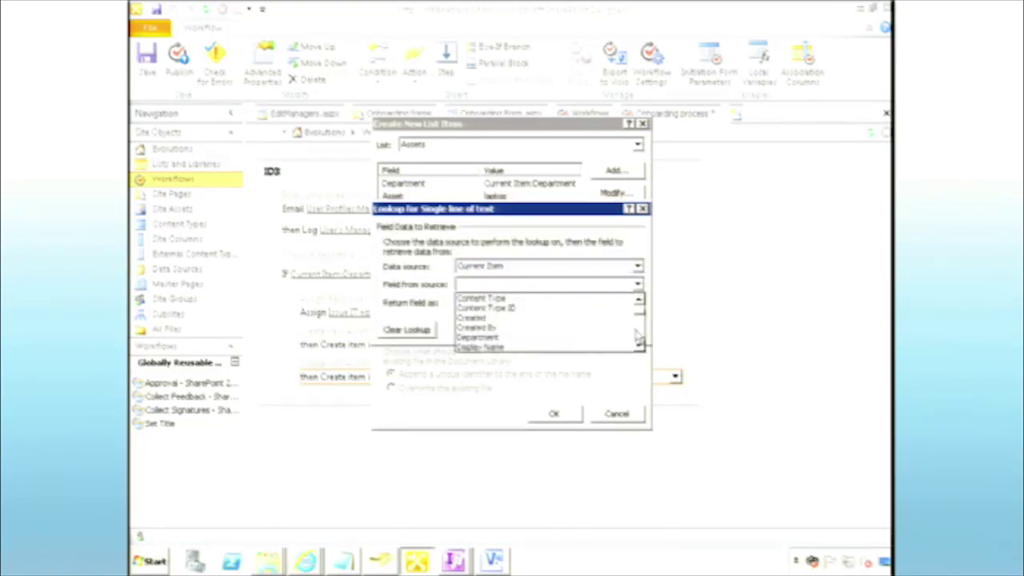
{"action": "left_click", "coordinate": [565, 348]}
{"action": "left_click", "coordinate": [556, 332]}
{"action": "left_click", "coordinate": [525, 317]}
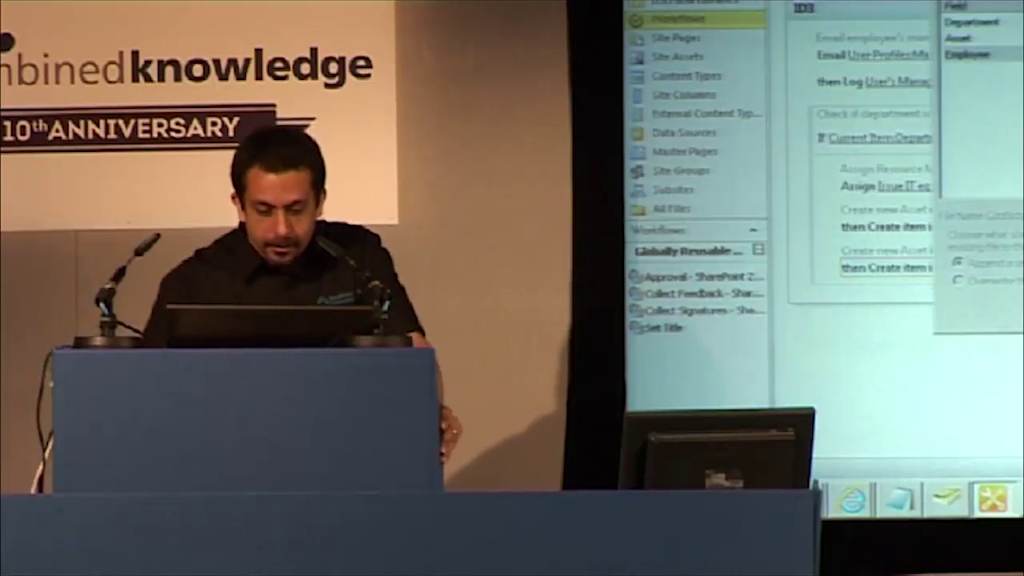
- Close the laptop Create New List Item dialog and bring up the SharePoint site in Internet Explorer
{"action": "key", "text": "Return"}
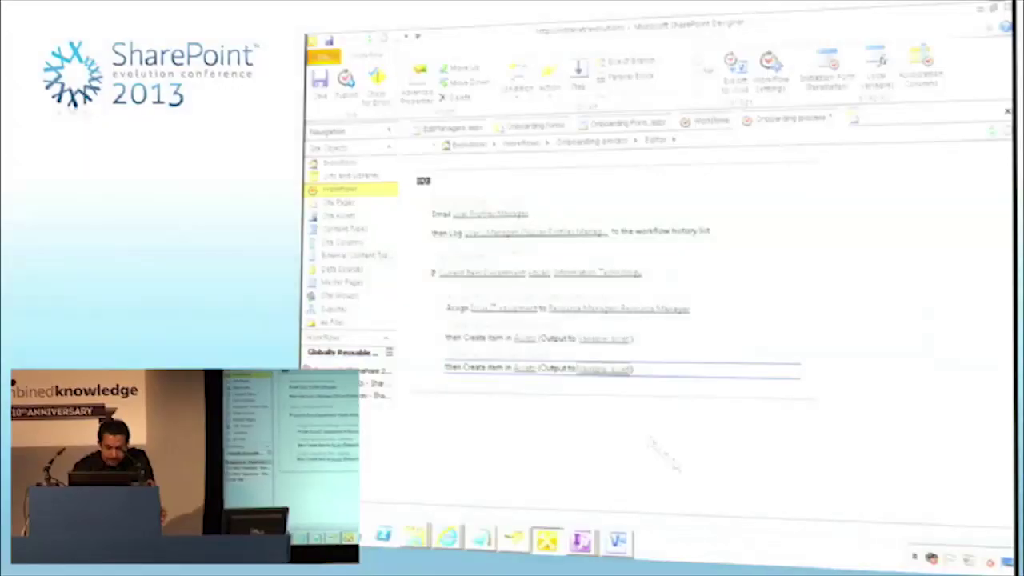
{"action": "left_click", "coordinate": [677, 470]}
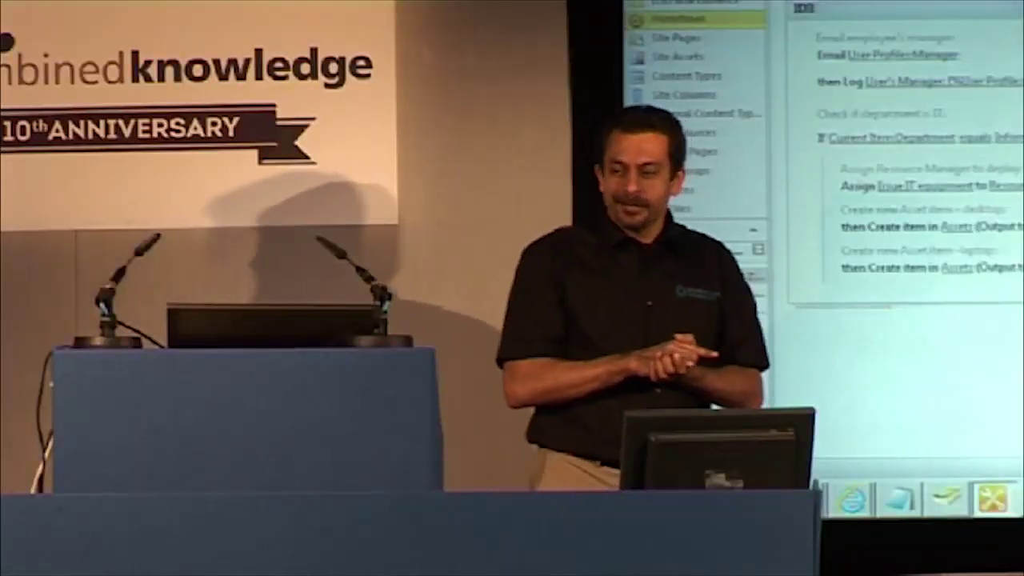
{"action": "left_click", "coordinate": [852, 502]}
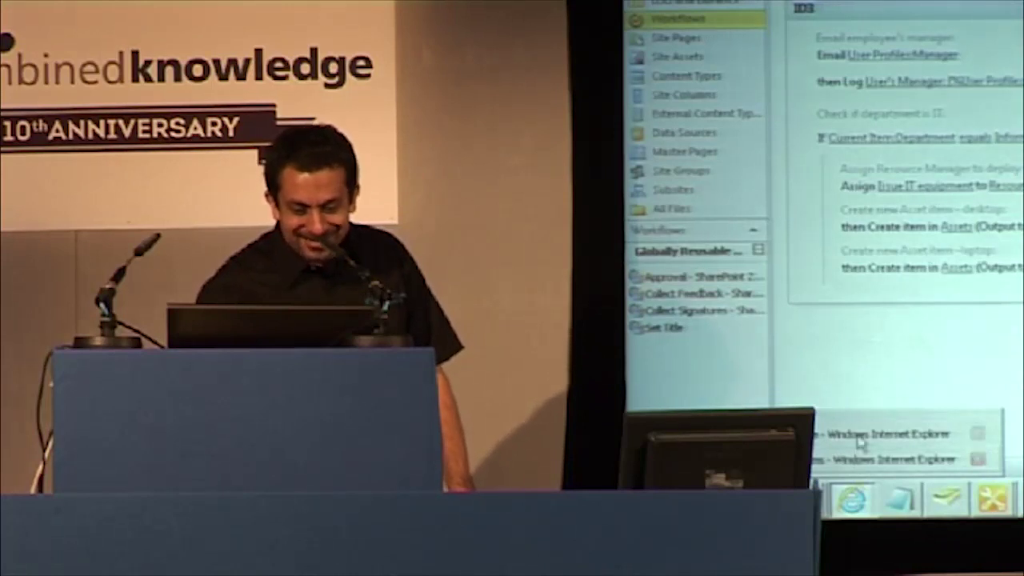
{"action": "left_click", "coordinate": [857, 461]}
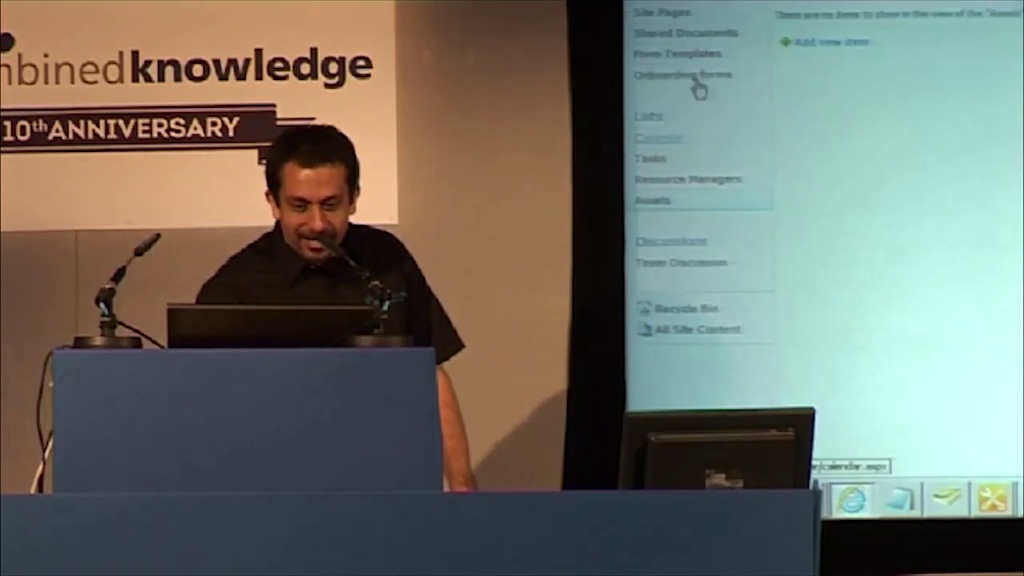
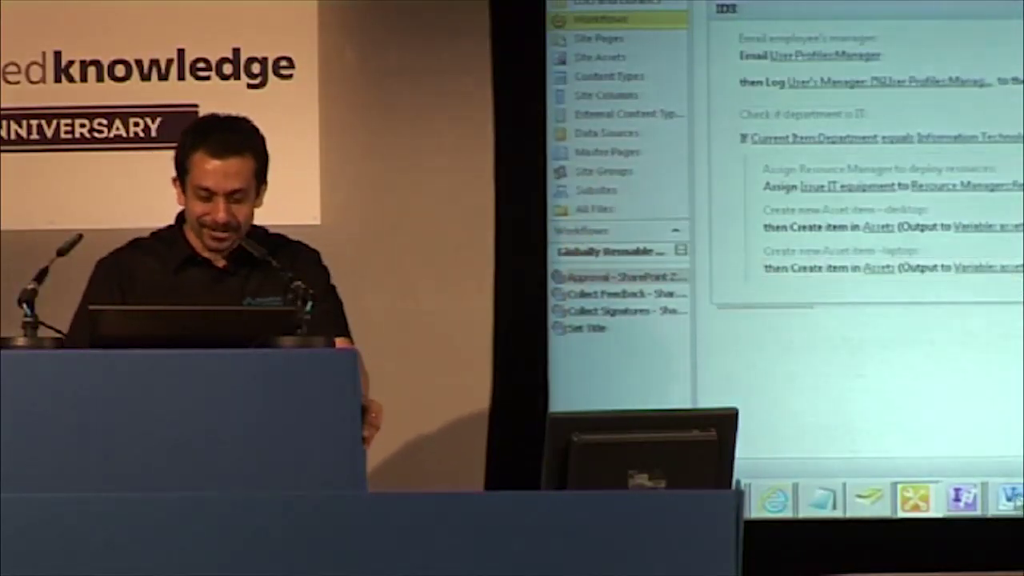
- Review the finished Asset assignment stage with its IT branch and two Create item in Assets actions
{"action": "mouse_move", "coordinate": [1010, 498]}
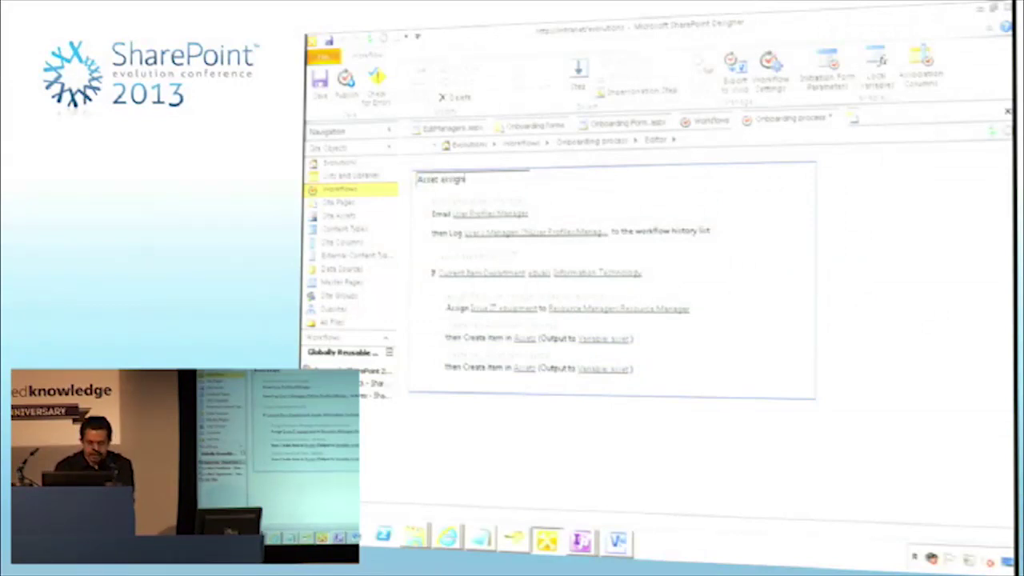
- Save the Onboarding process workflow and export it to Visio, replacing Evolutions.vwi
{"action": "key", "text": "Return"}
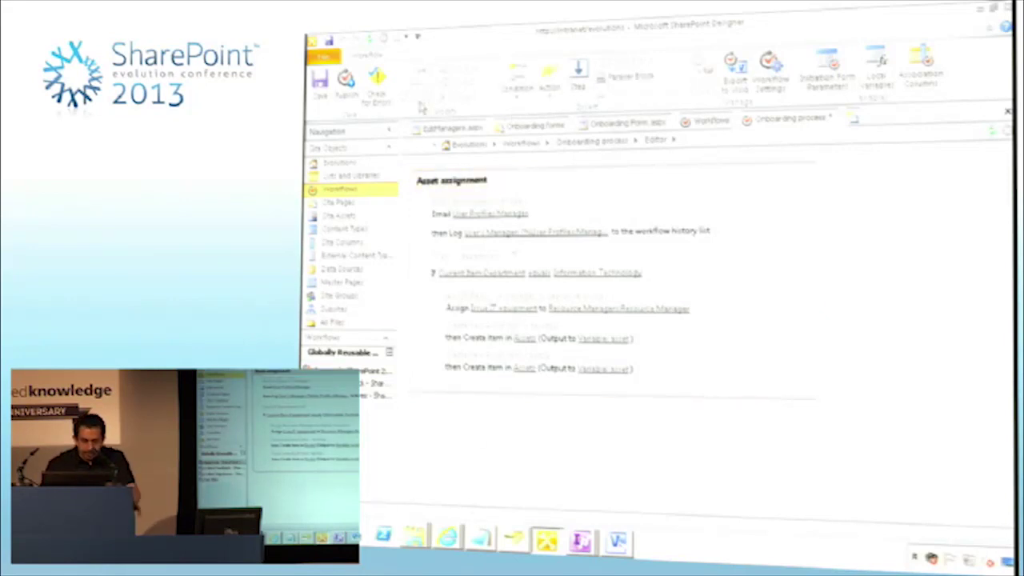
{"action": "key", "text": "ctrl+s"}
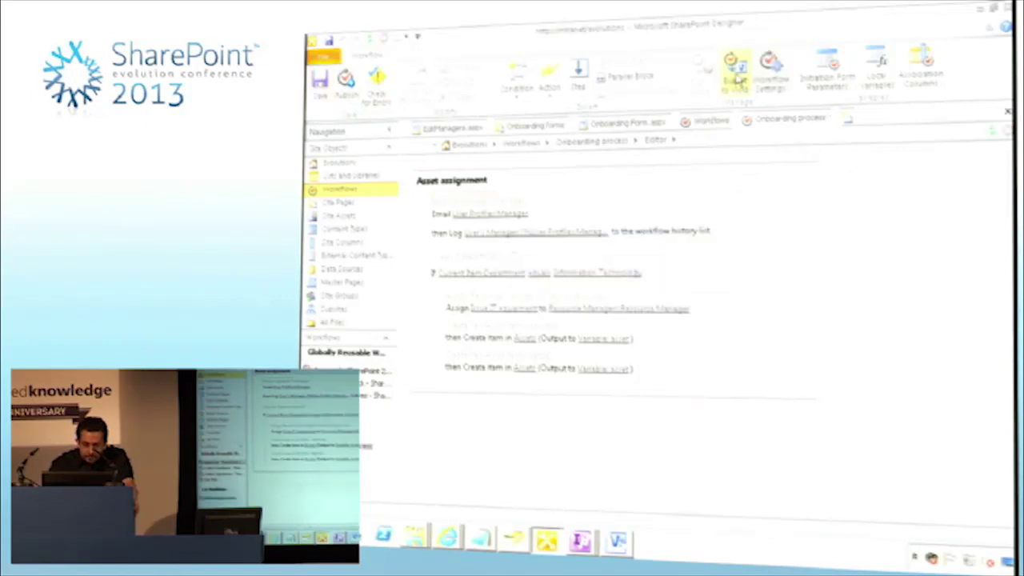
{"action": "left_click", "coordinate": [739, 78]}
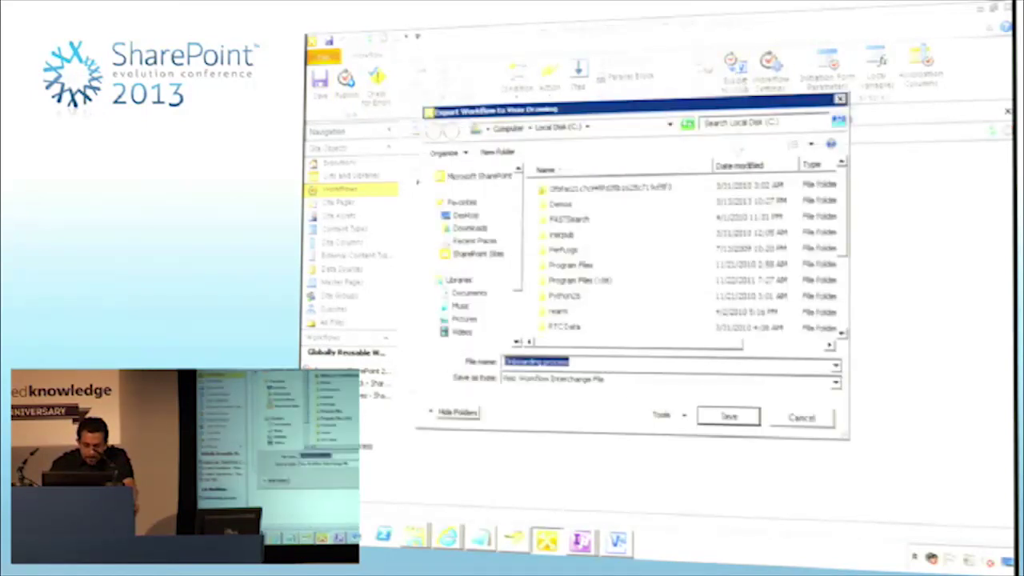
{"action": "left_click", "coordinate": [845, 277]}
{"action": "left_click", "coordinate": [611, 332]}
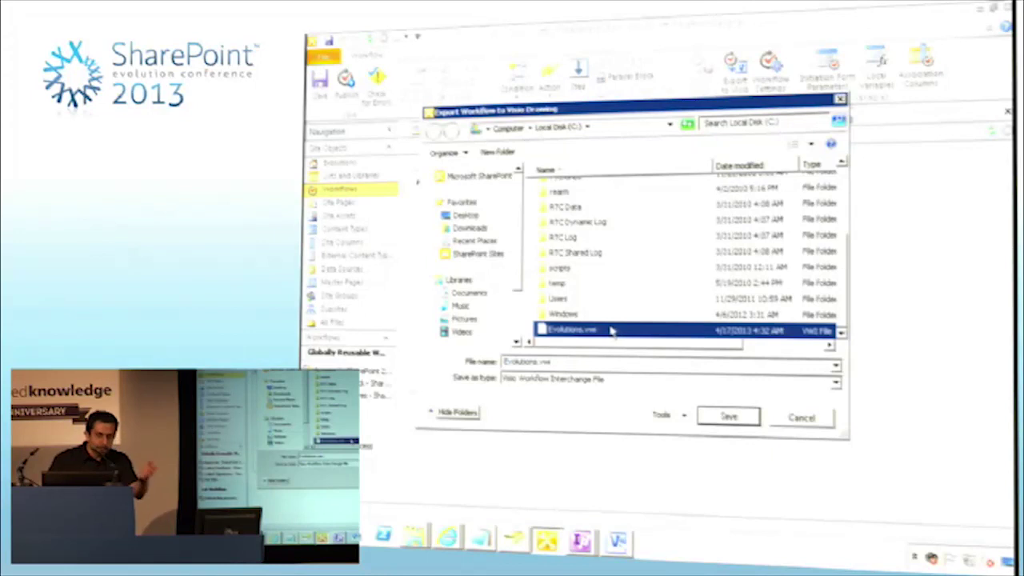
{"action": "left_click", "coordinate": [729, 419]}
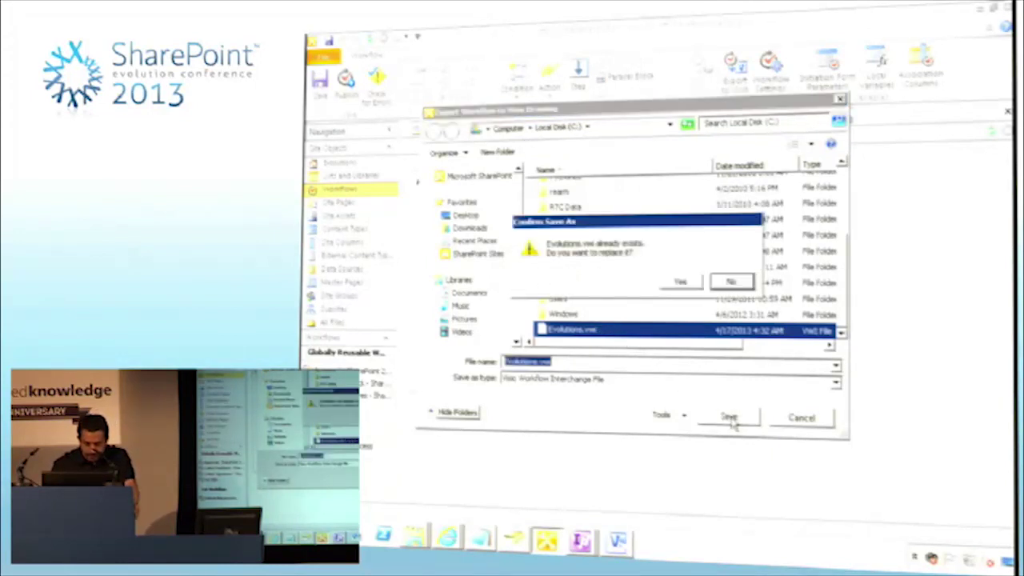
{"action": "left_click", "coordinate": [673, 286]}
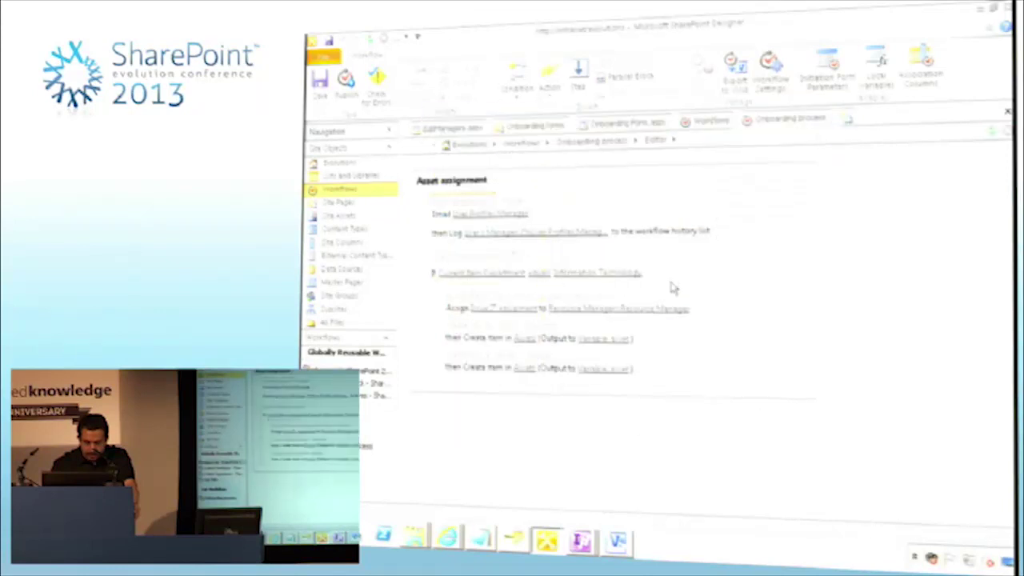
{"action": "left_click", "coordinate": [619, 542]}
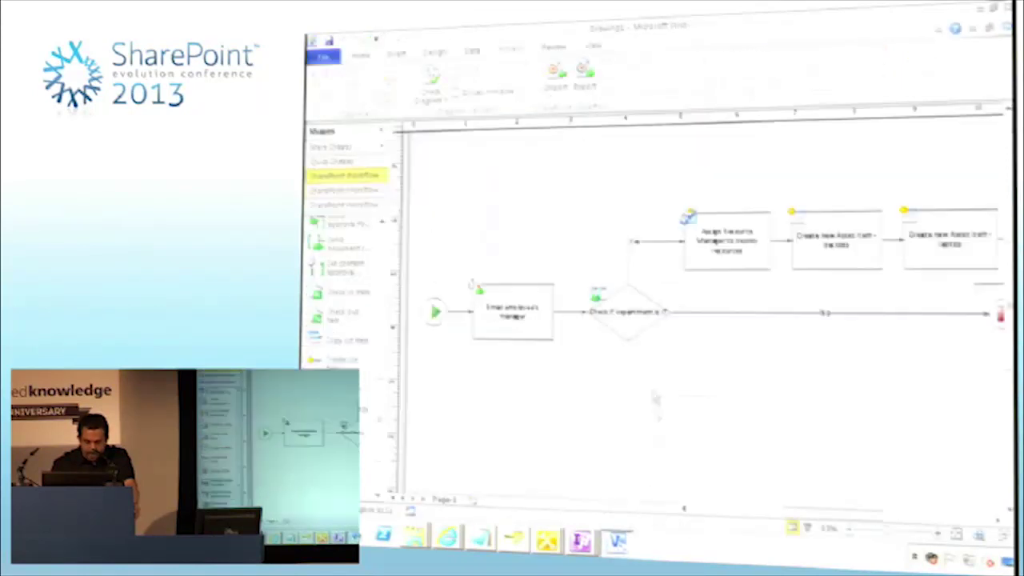
- Import Evolutions.vwi into the Visio drawing from the Process tab
{"action": "left_click", "coordinate": [558, 88]}
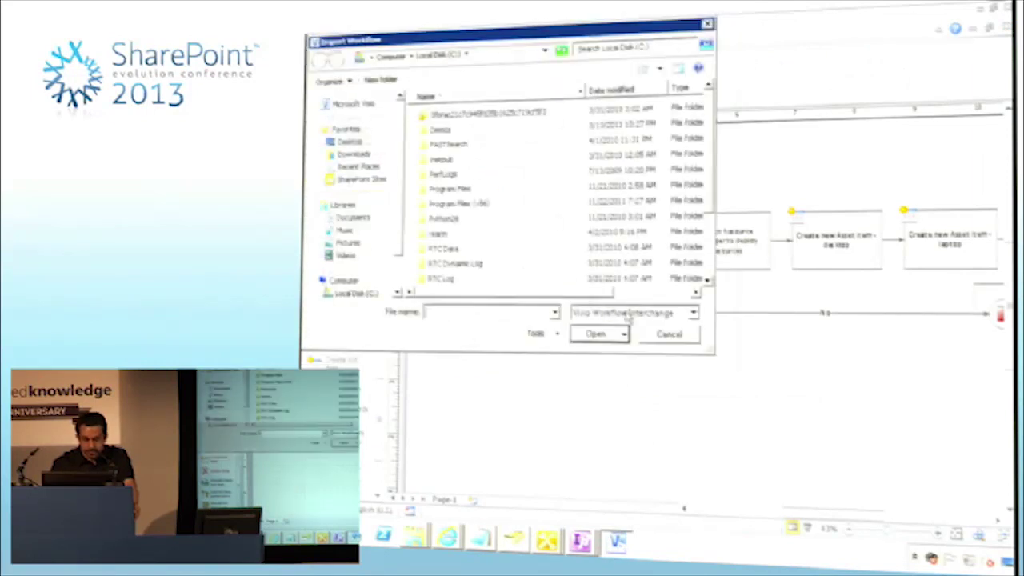
{"action": "scroll", "coordinate": [708, 262], "scroll_direction": "down", "scroll_amount": 2}
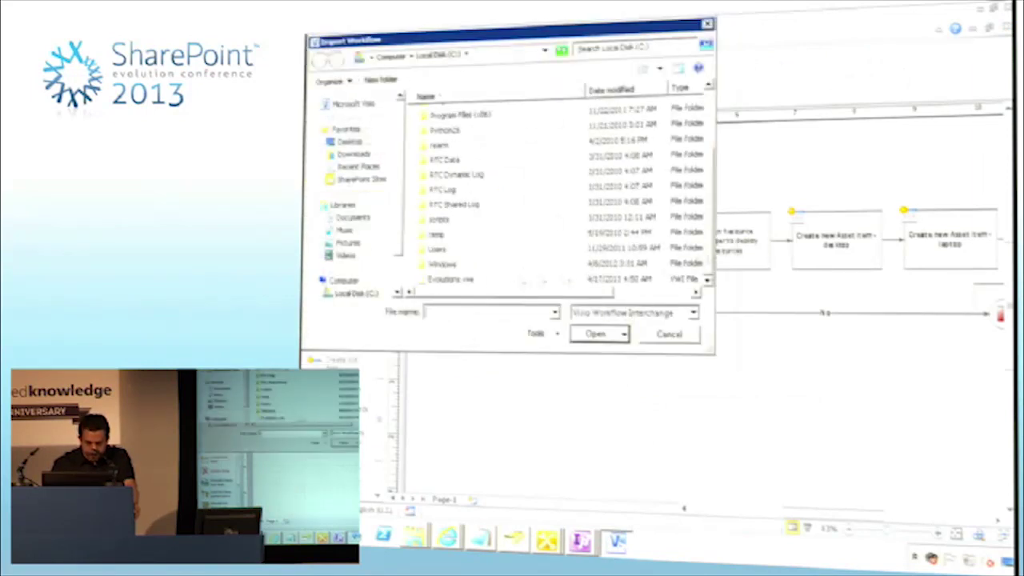
{"action": "left_click", "coordinate": [489, 280]}
{"action": "left_click", "coordinate": [596, 334]}
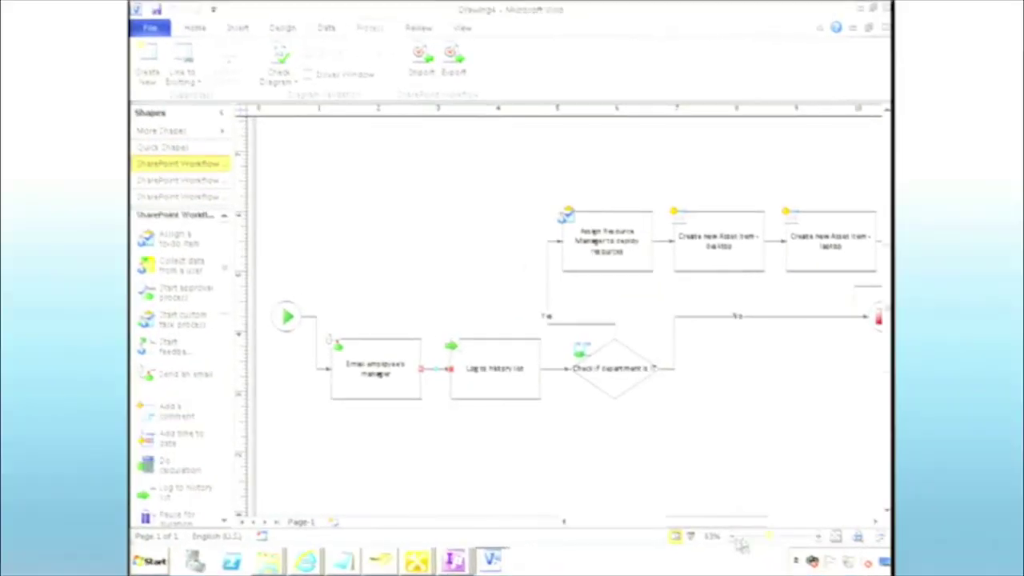
- Relabel the Log to history list shape as "Log the Manager's name"
{"action": "left_click", "coordinate": [734, 540]}
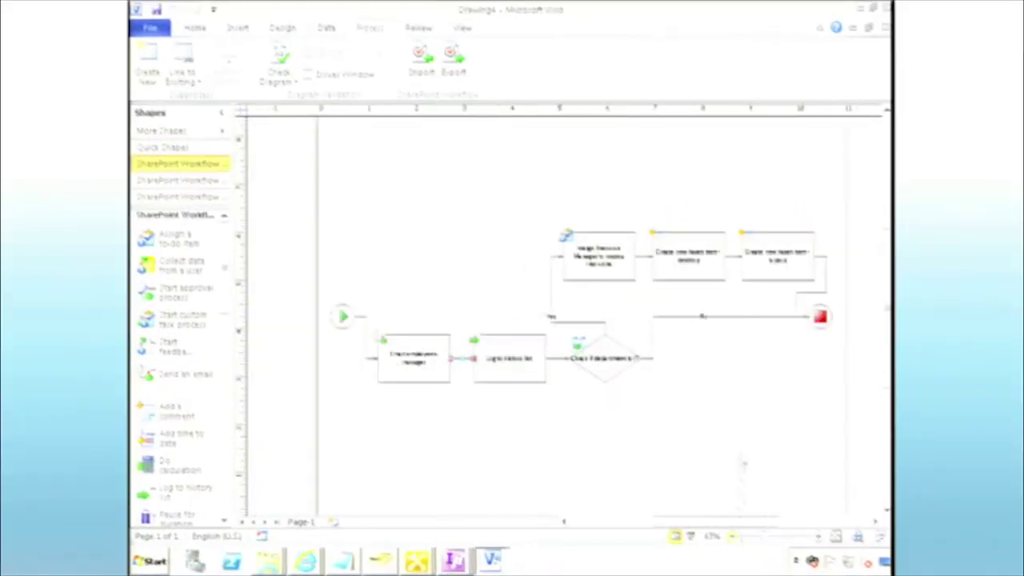
{"action": "left_click", "coordinate": [823, 541]}
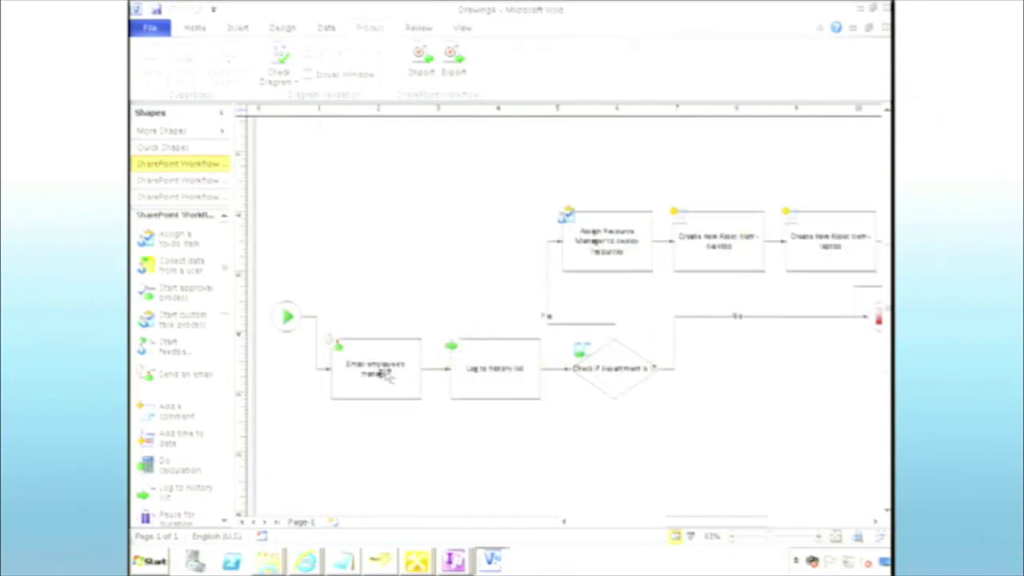
{"action": "left_click_drag", "start_coordinate": [703, 524], "coordinate": [736, 520]}
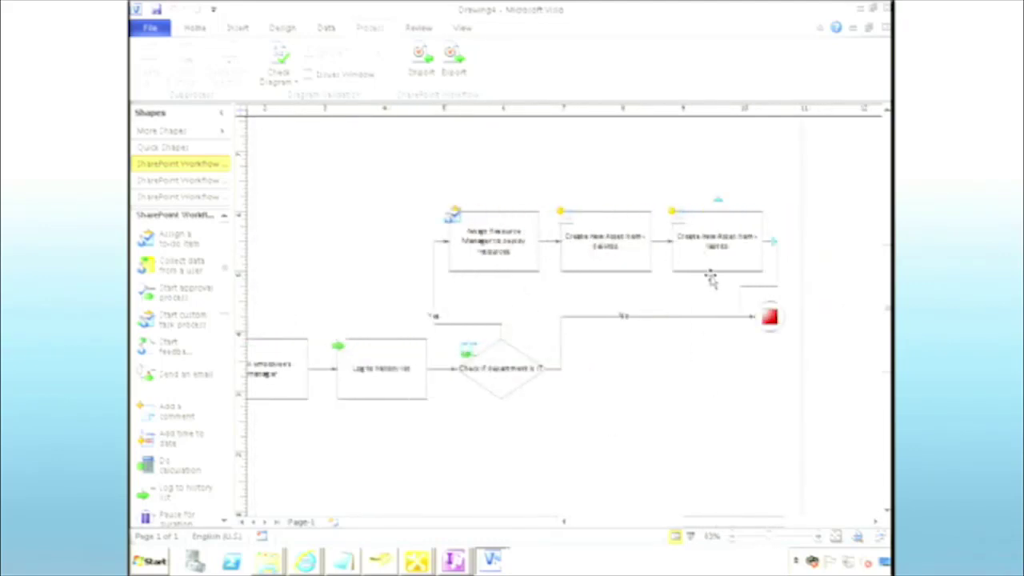
{"action": "left_click", "coordinate": [392, 373]}
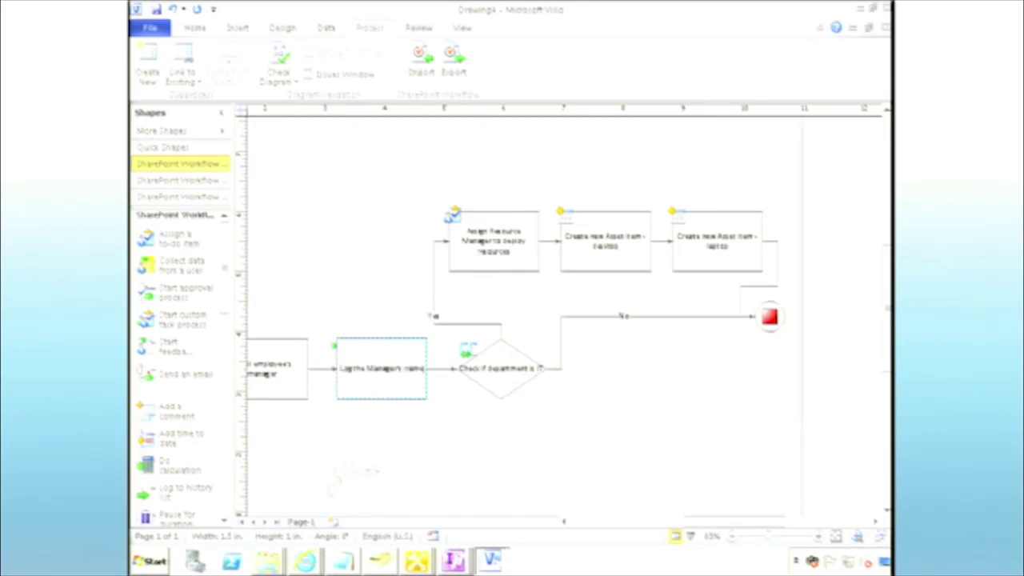
{"action": "left_click", "coordinate": [486, 483]}
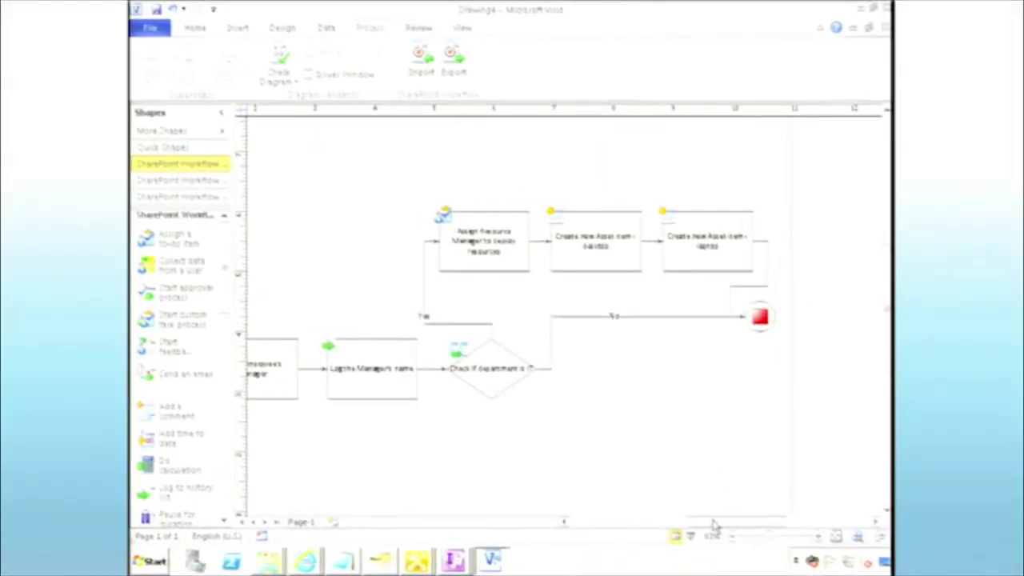
- Select the whole workflow diagram and move it up toward the top of the page
{"action": "scroll", "coordinate": [715, 524], "scroll_direction": "left", "scroll_amount": 2}
{"action": "left_click", "coordinate": [560, 382]}
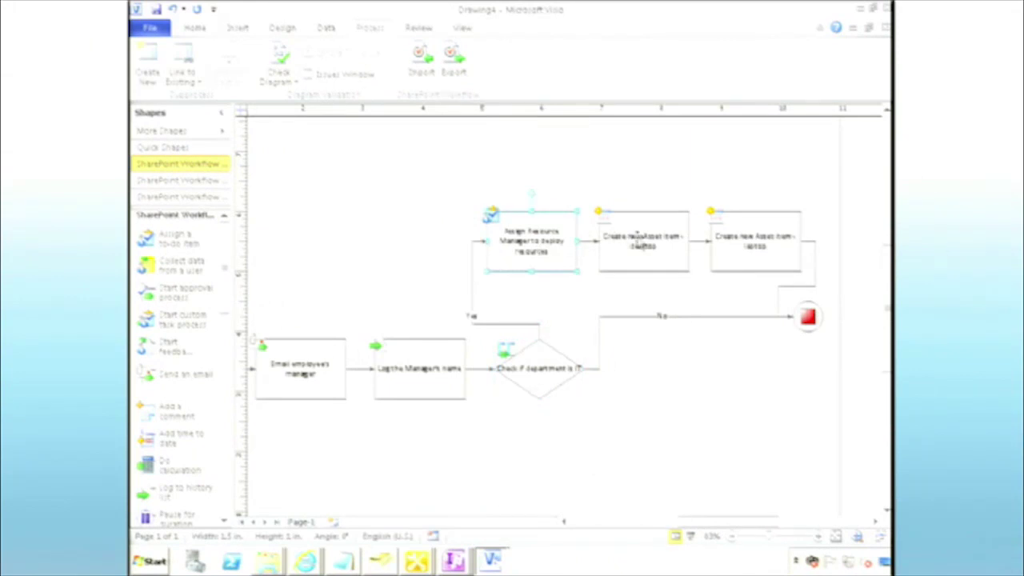
{"action": "left_click", "coordinate": [732, 240]}
{"action": "left_click", "coordinate": [753, 378]}
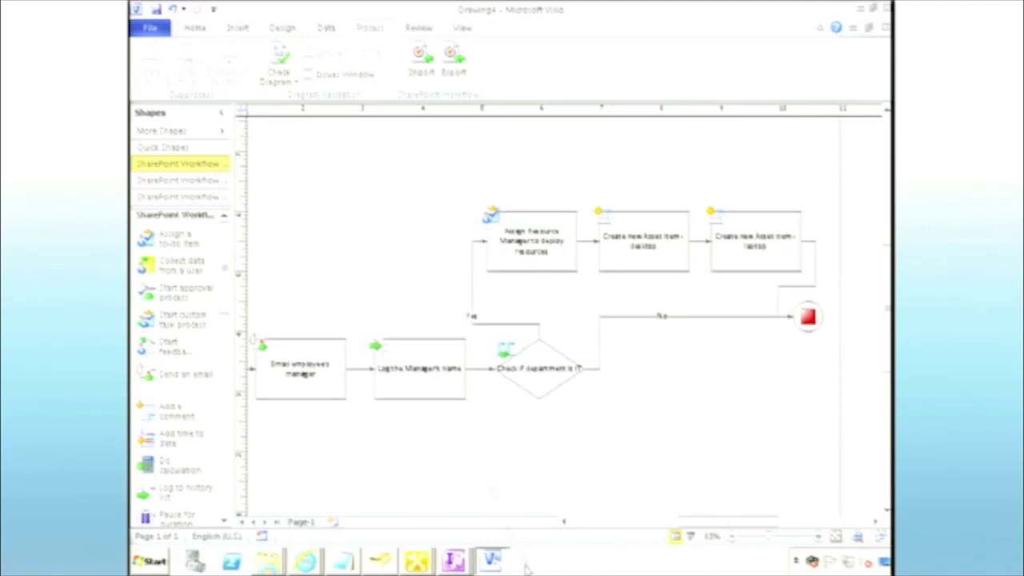
{"action": "left_click_drag", "start_coordinate": [449, 172], "coordinate": [816, 429]}
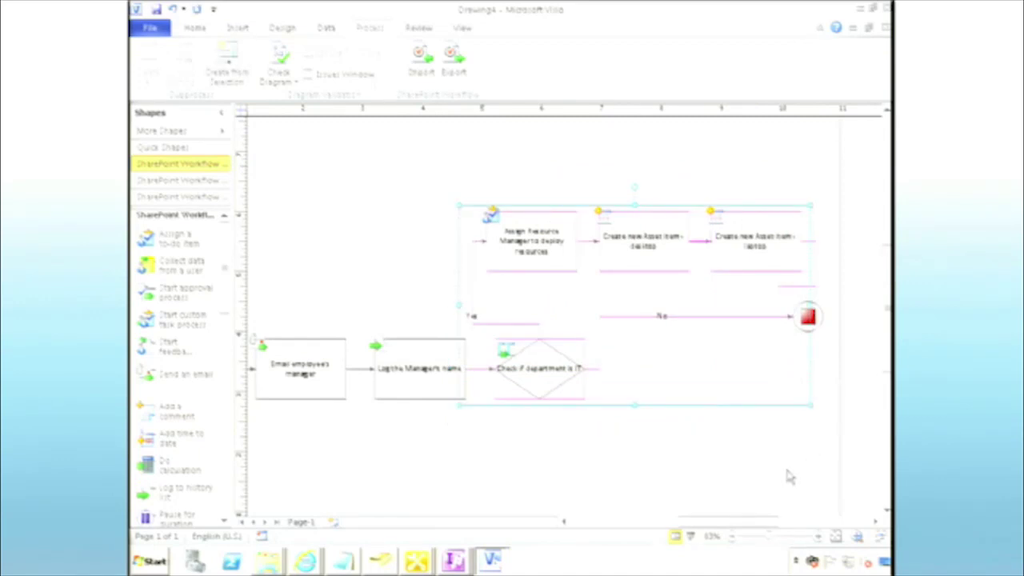
{"action": "left_click", "coordinate": [667, 460]}
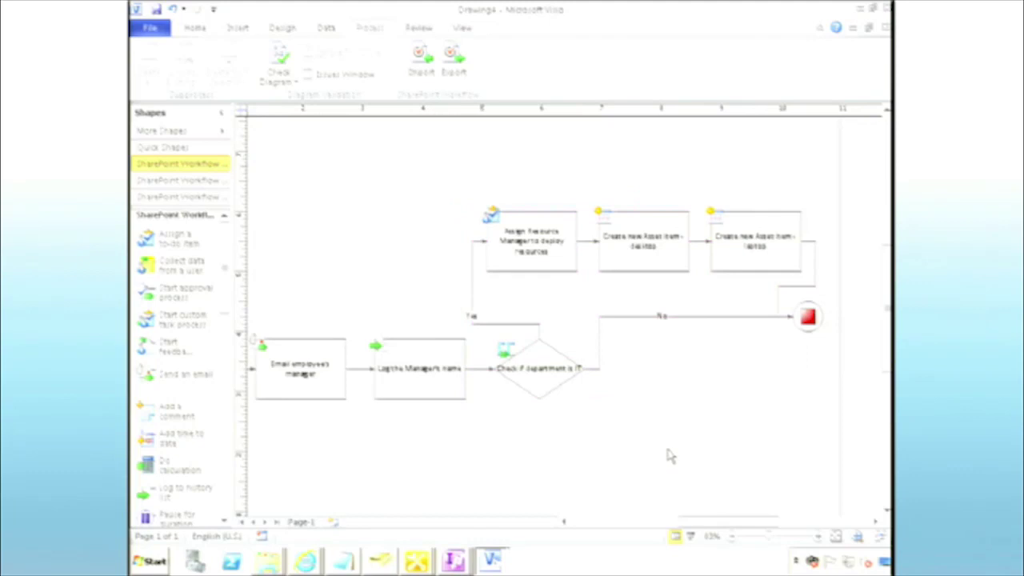
{"action": "scroll", "coordinate": [640, 362], "scroll_direction": "down", "scroll_amount": 3}
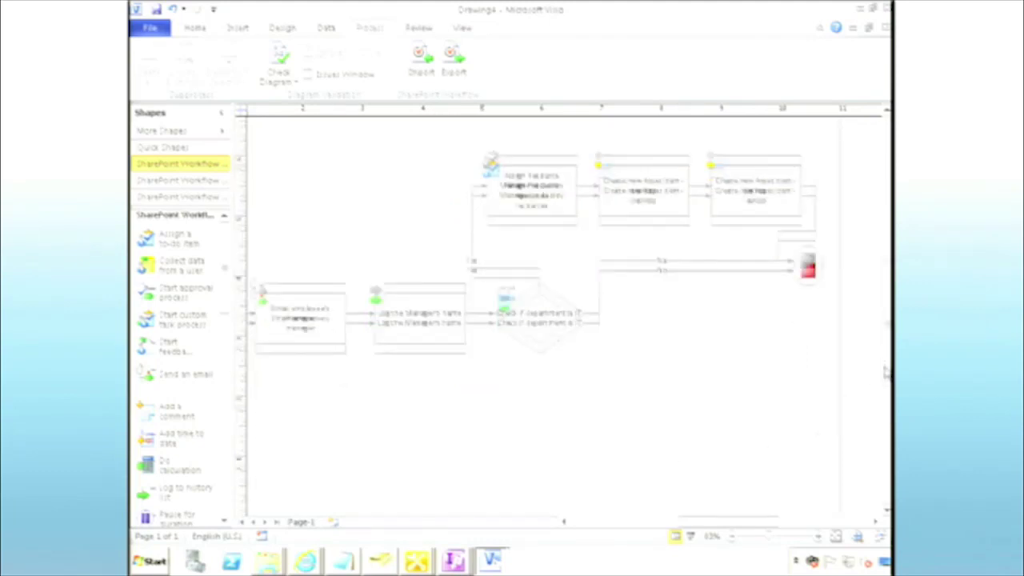
{"action": "left_click", "coordinate": [729, 541]}
{"action": "left_click", "coordinate": [731, 539]}
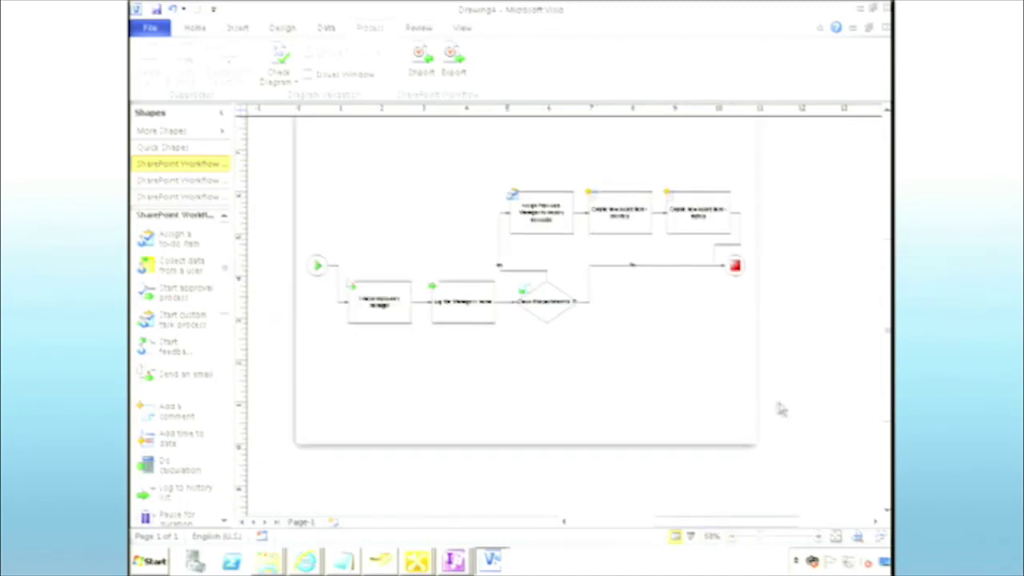
{"action": "left_click_drag", "start_coordinate": [781, 405], "coordinate": [304, 156]}
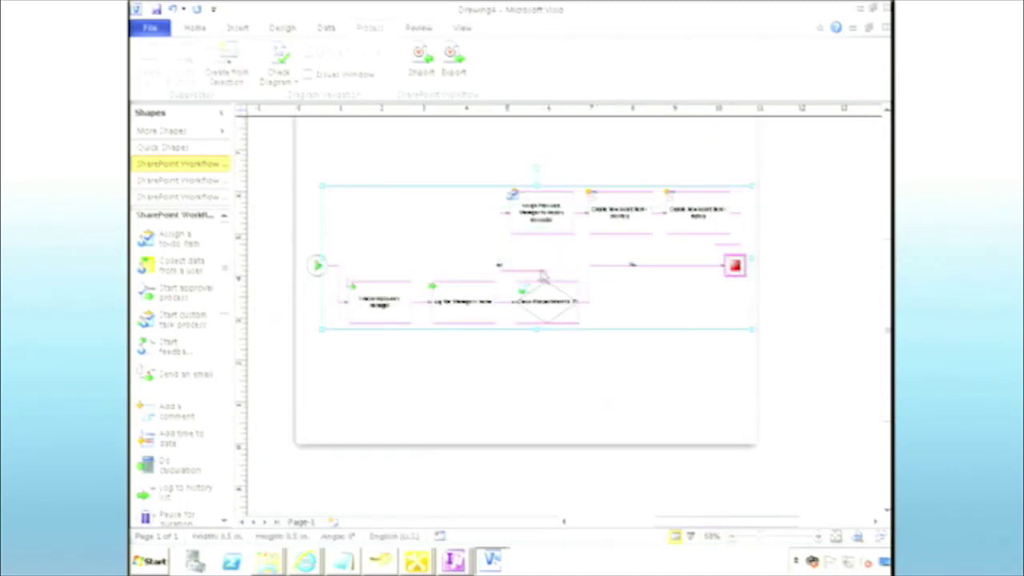
{"action": "scroll", "coordinate": [521, 272], "scroll_direction": "up", "scroll_amount": 2}
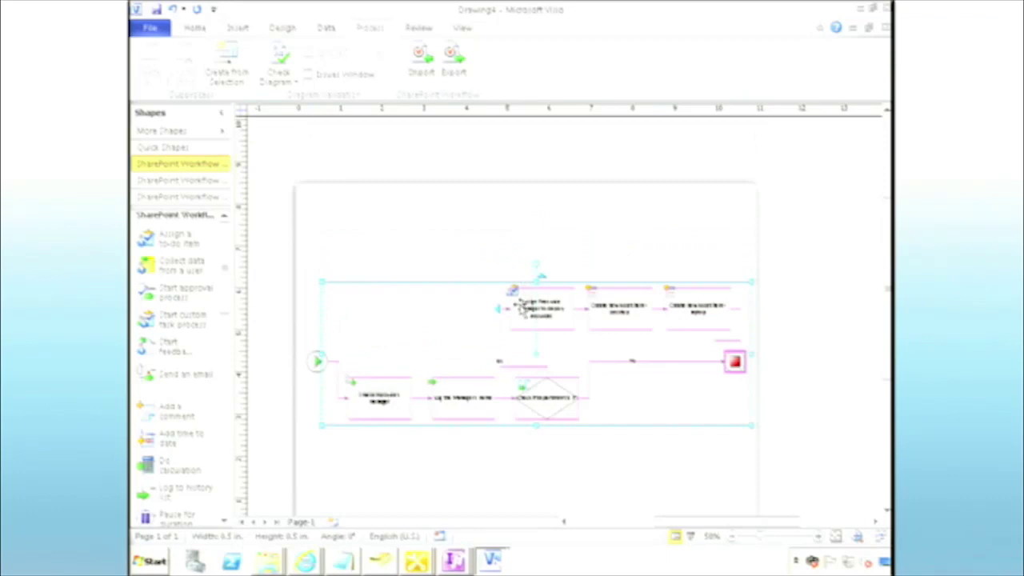
{"action": "left_click_drag", "start_coordinate": [515, 288], "coordinate": [515, 209]}
{"action": "left_click", "coordinate": [569, 390]}
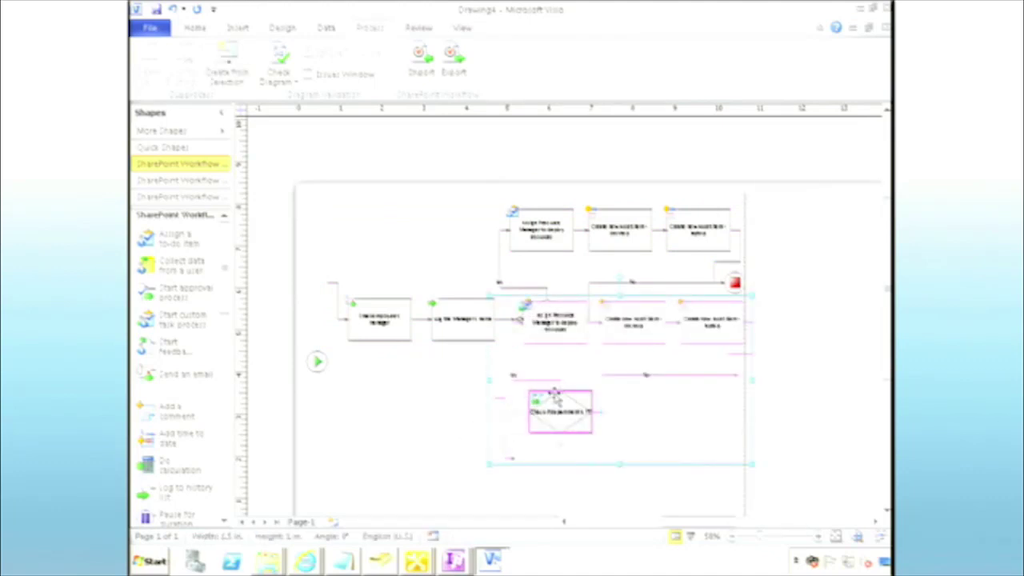
- Place a duplicate of the IT-check branch below the original
{"action": "left_click_drag", "start_coordinate": [554, 398], "coordinate": [423, 423]}
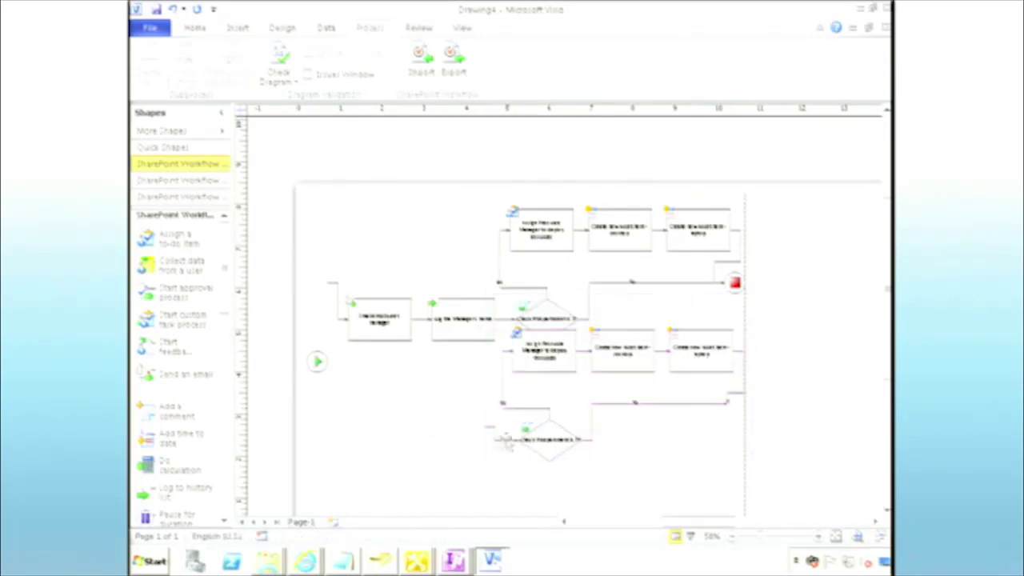
{"action": "left_click", "coordinate": [507, 445]}
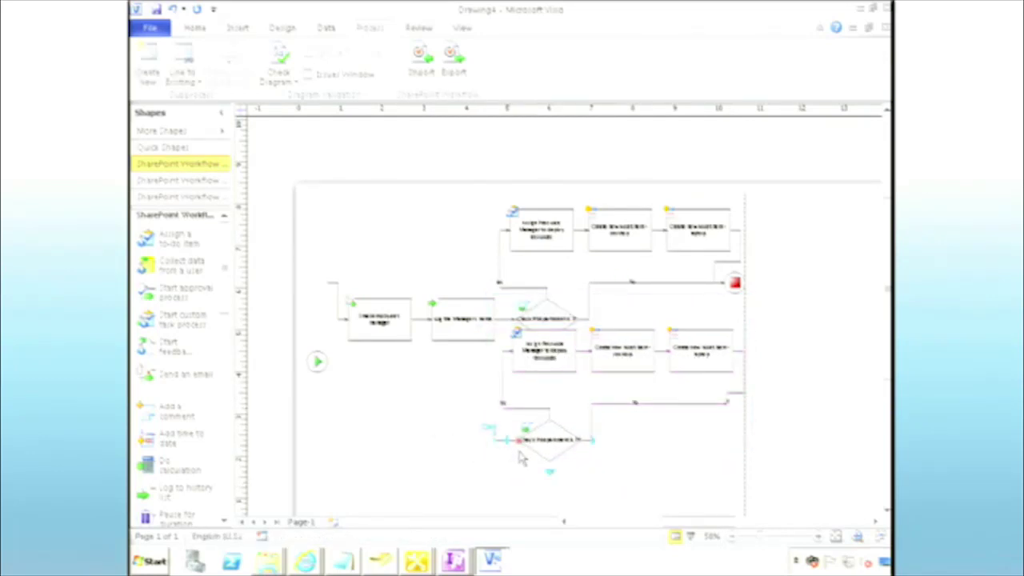
{"action": "left_click", "coordinate": [519, 458]}
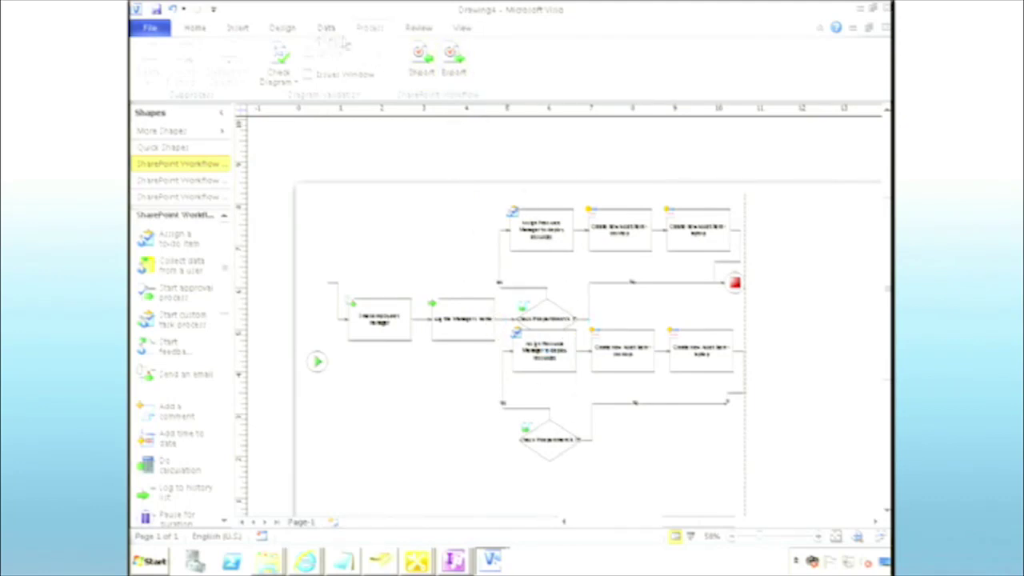
{"action": "left_click", "coordinate": [208, 29]}
{"action": "left_click", "coordinate": [497, 62]}
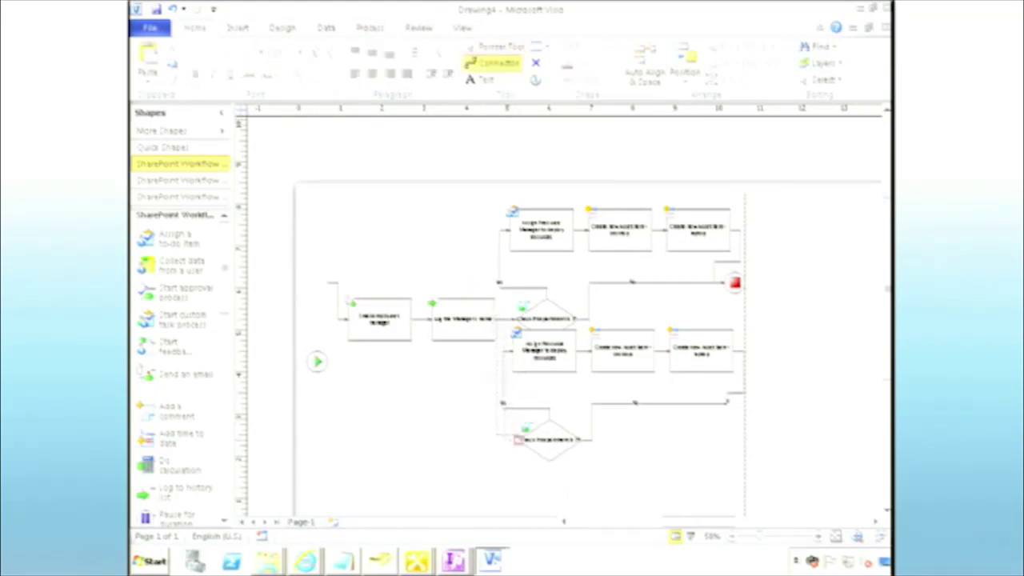
- Draw a connector from the lower diamond and delete the right-edge and lower No connectors
{"action": "left_click_drag", "start_coordinate": [581, 440], "coordinate": [661, 413]}
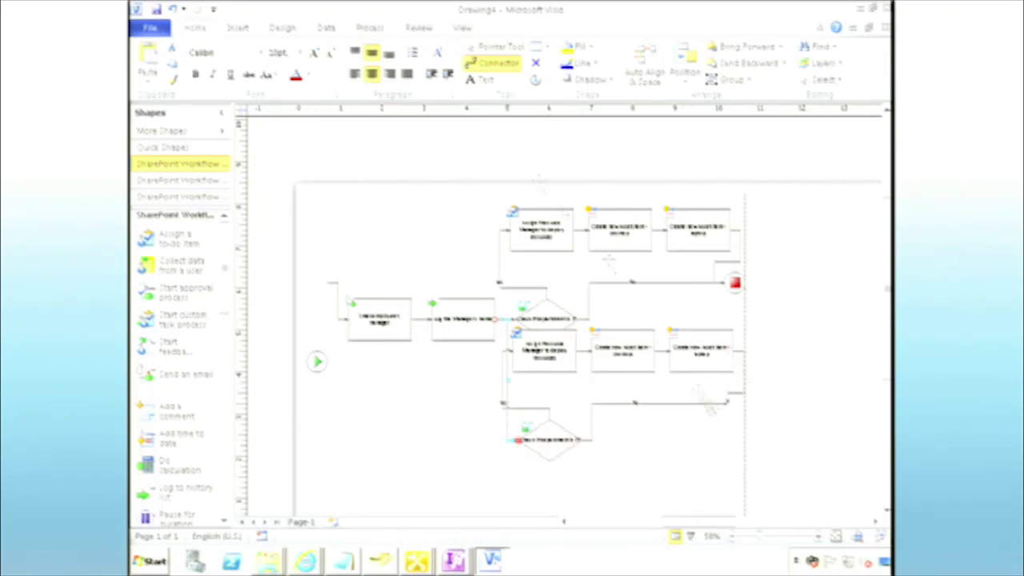
{"action": "left_click", "coordinate": [494, 48]}
{"action": "left_click", "coordinate": [744, 369]}
{"action": "key", "text": "Delete"}
{"action": "left_click", "coordinate": [704, 405]}
{"action": "key", "text": "Delete"}
- Connect the lower laptop step and the lower condition diamond to the end shape
{"action": "left_click", "coordinate": [496, 62]}
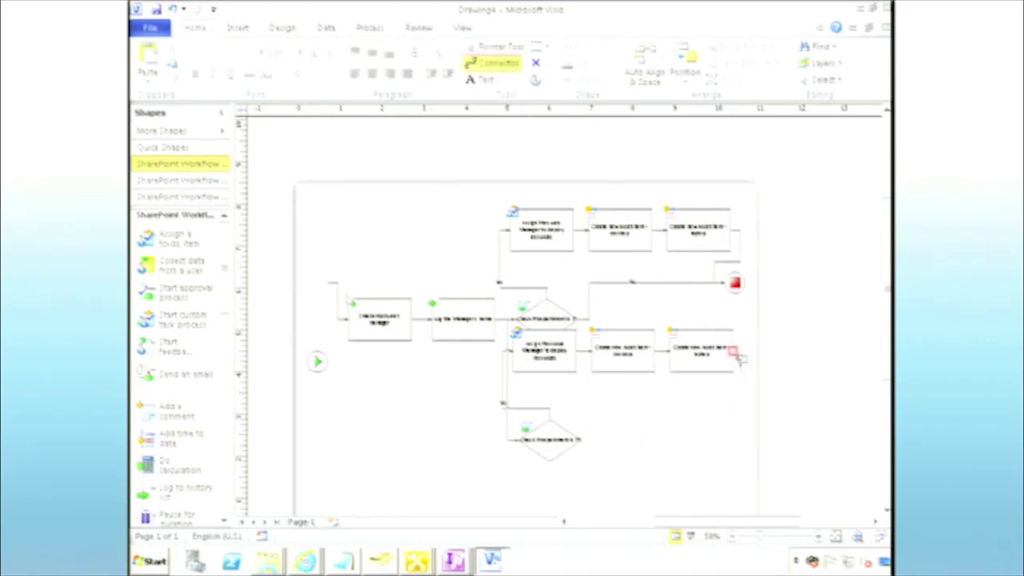
{"action": "left_click_drag", "start_coordinate": [742, 350], "coordinate": [724, 284]}
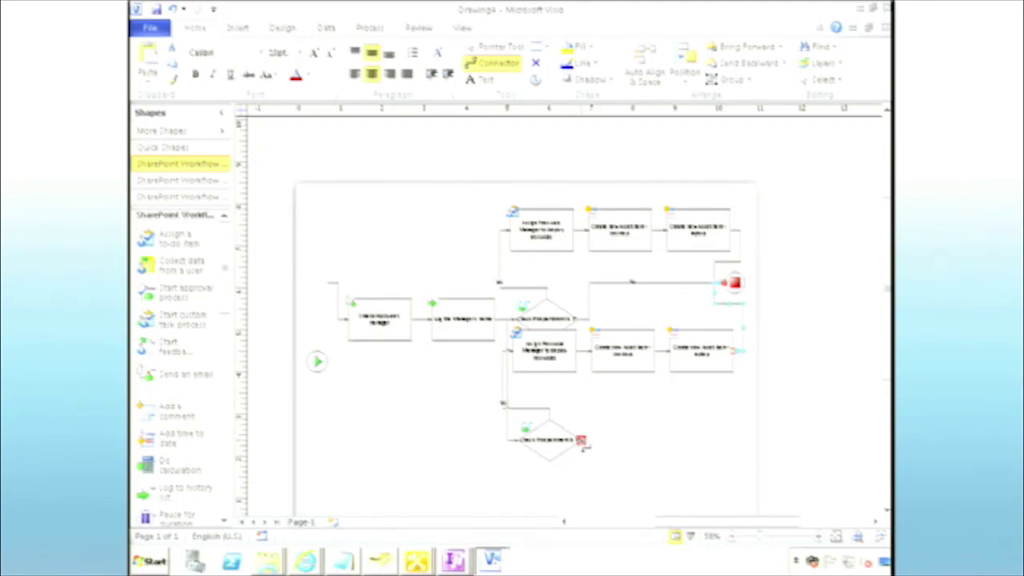
{"action": "left_click_drag", "start_coordinate": [580, 439], "coordinate": [730, 283]}
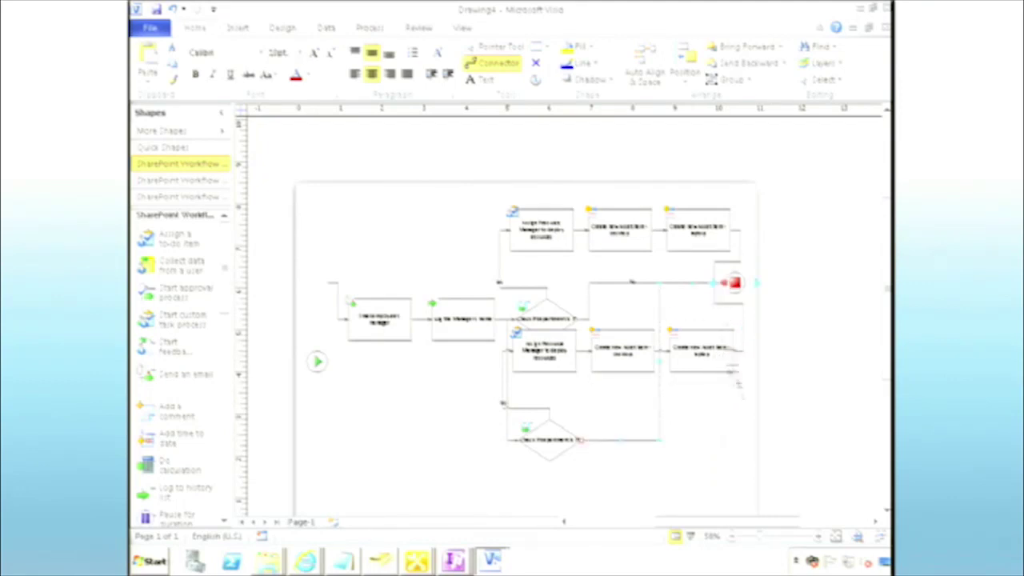
{"action": "left_click", "coordinate": [777, 396]}
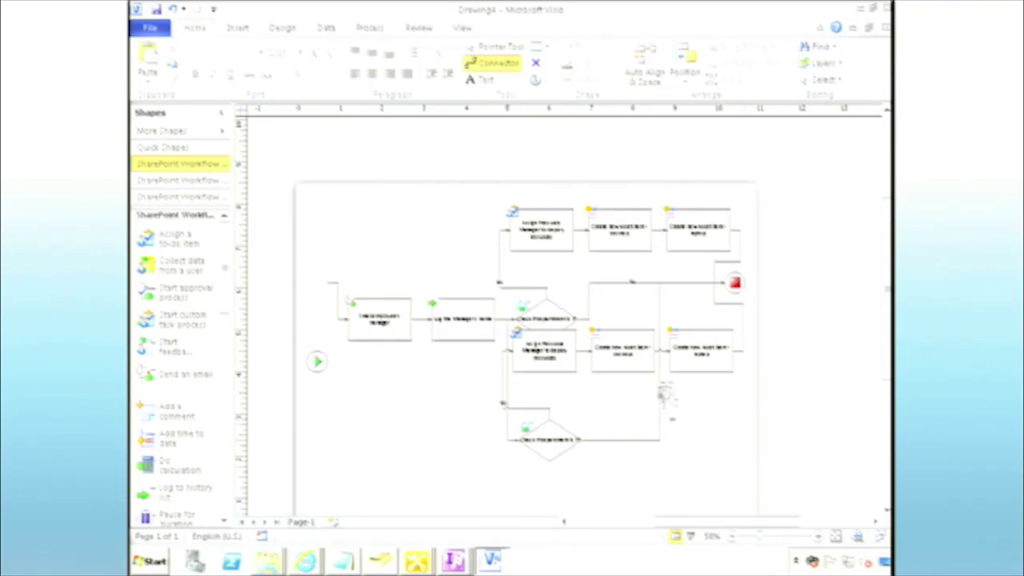
{"action": "left_click", "coordinate": [499, 48]}
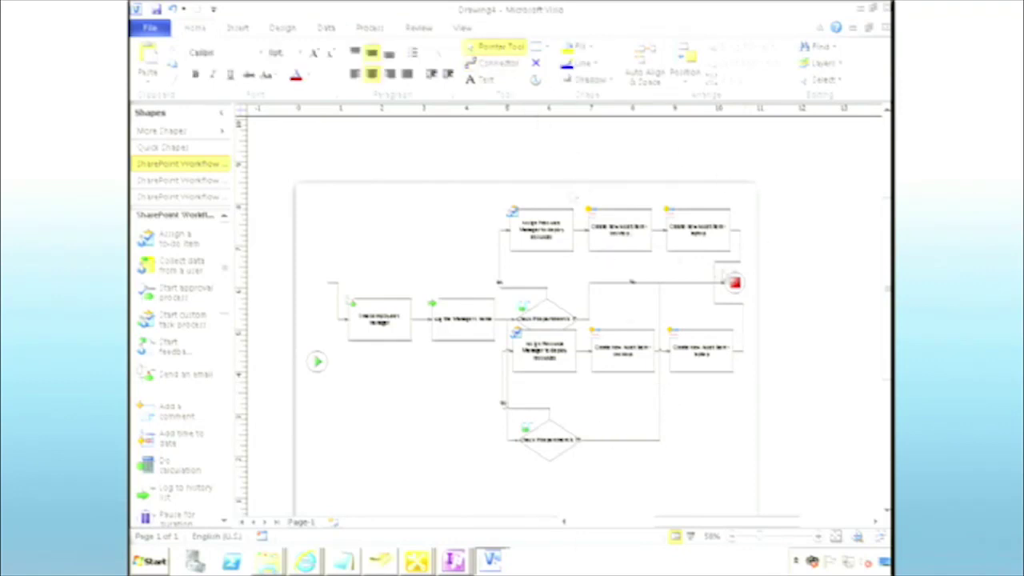
{"action": "left_click", "coordinate": [370, 28]}
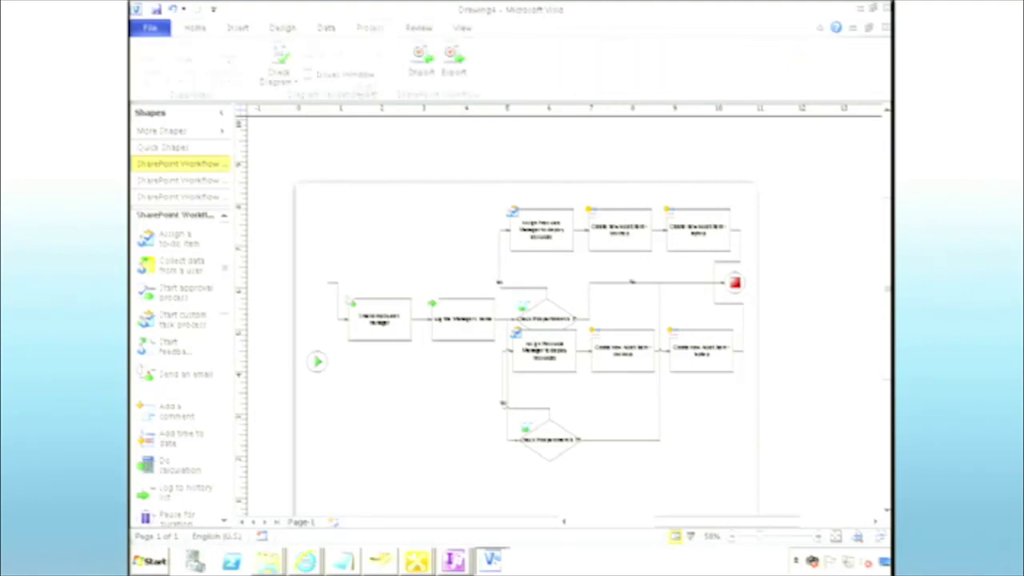
- Check the diagram and delete the loose connector at the first shape
{"action": "left_click", "coordinate": [282, 62]}
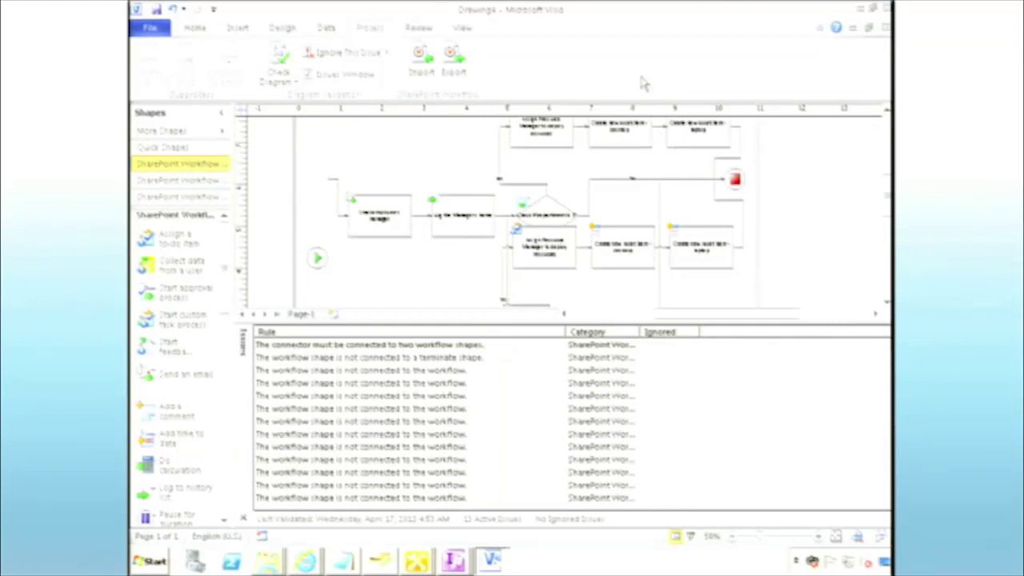
{"action": "left_click", "coordinate": [470, 346]}
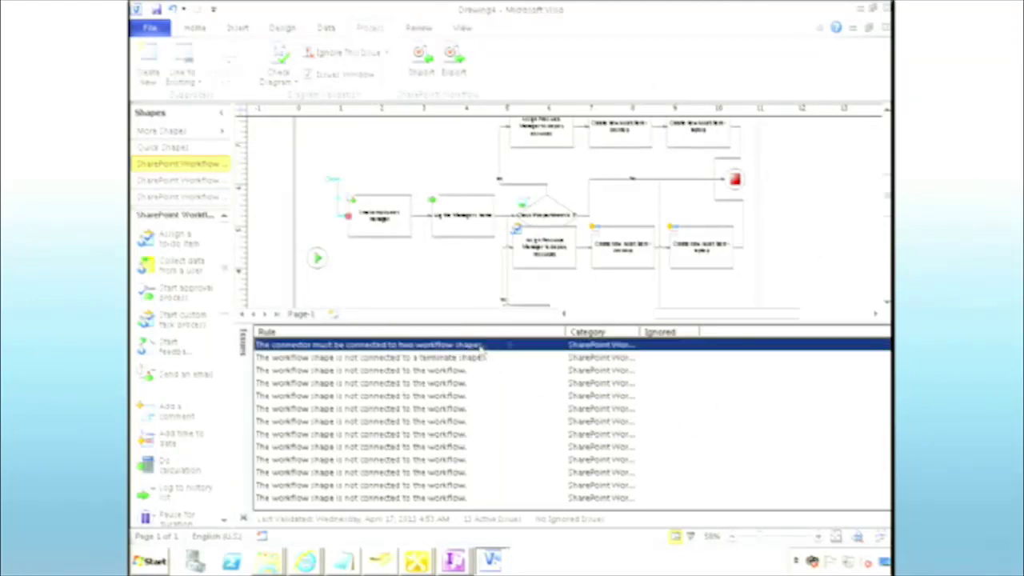
{"action": "left_click", "coordinate": [886, 304]}
{"action": "scroll", "coordinate": [563, 210], "scroll_direction": "up", "scroll_amount": 3}
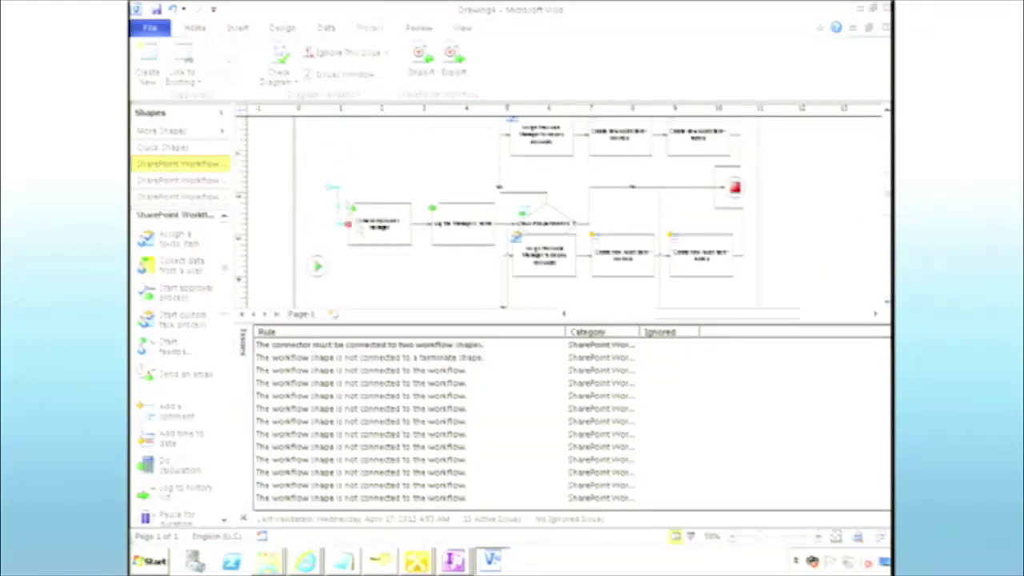
{"action": "left_click", "coordinate": [340, 192]}
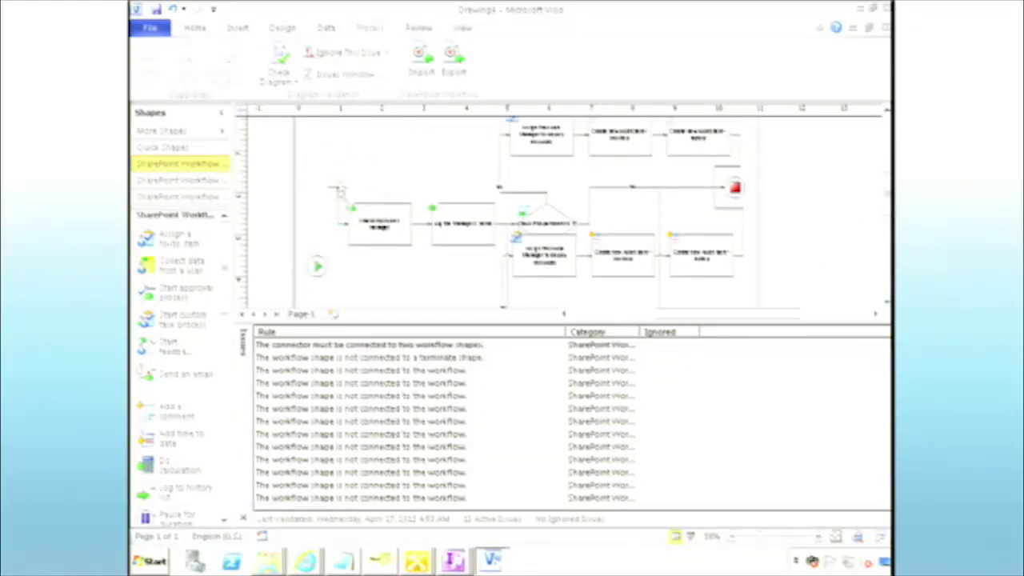
{"action": "left_click", "coordinate": [336, 188]}
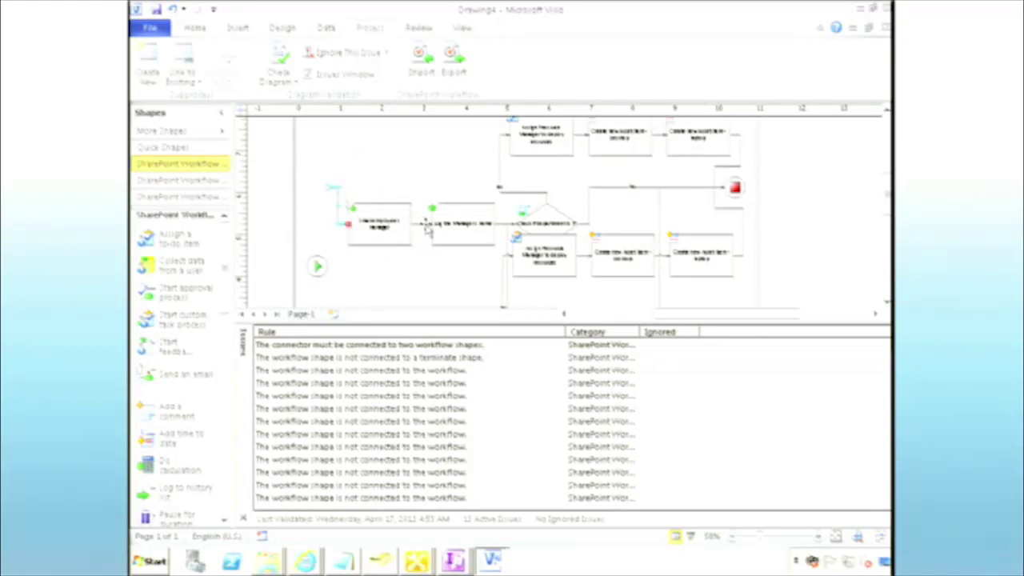
{"action": "key", "text": "Delete"}
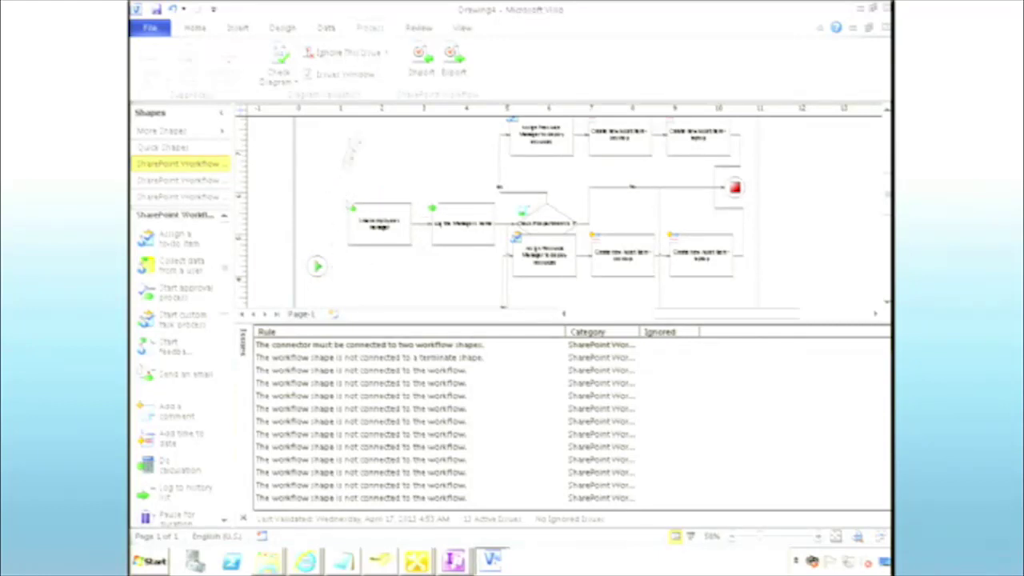
- Connect the Start shape to the first workflow step and re-check the diagram
{"action": "left_click", "coordinate": [196, 28]}
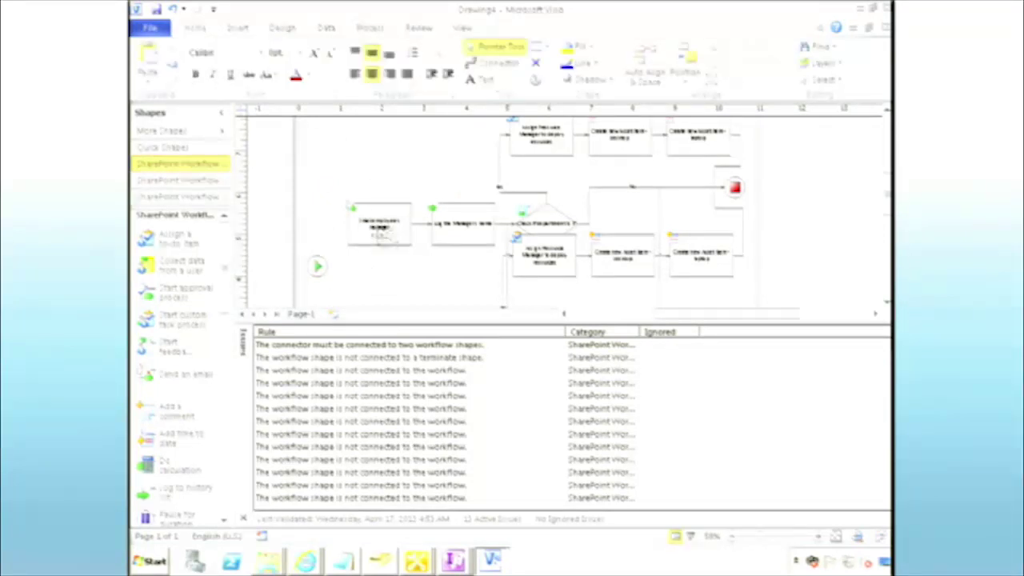
{"action": "left_click", "coordinate": [500, 63]}
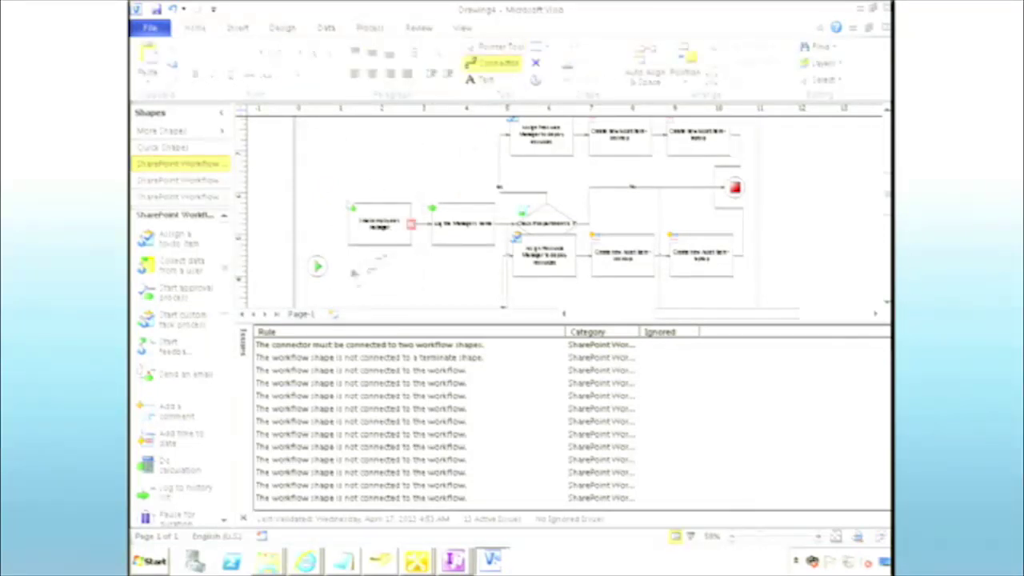
{"action": "left_click_drag", "start_coordinate": [340, 266], "coordinate": [351, 209]}
{"action": "left_click", "coordinate": [369, 28]}
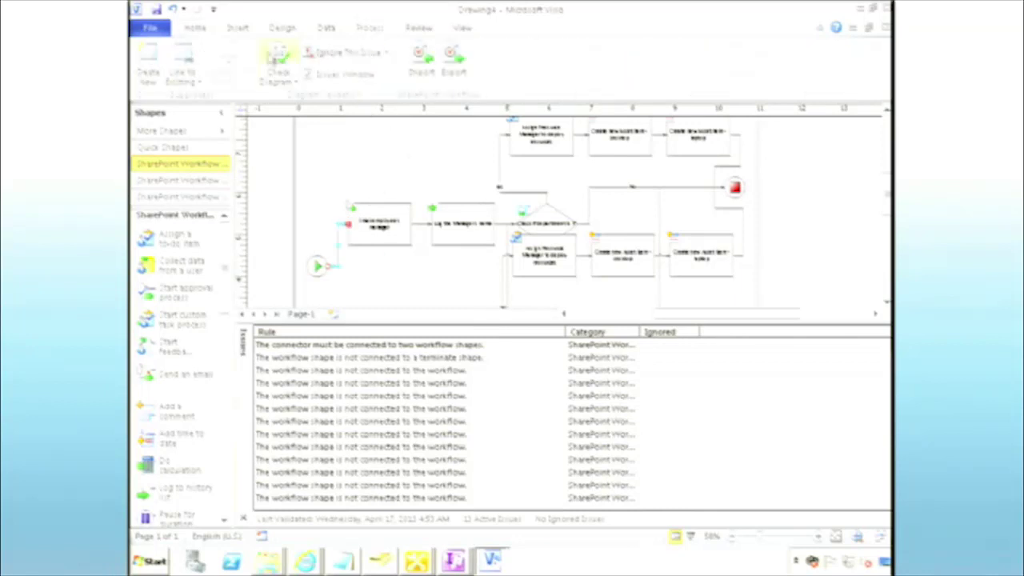
{"action": "left_click", "coordinate": [276, 58]}
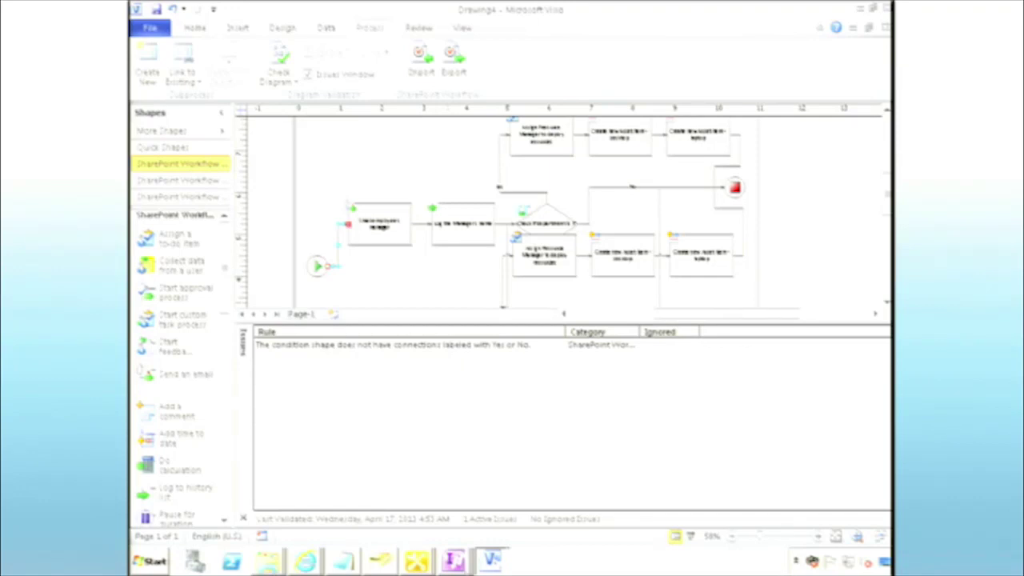
- Label the unlabeled branch connector No and close the Issues list
{"action": "left_click", "coordinate": [471, 349]}
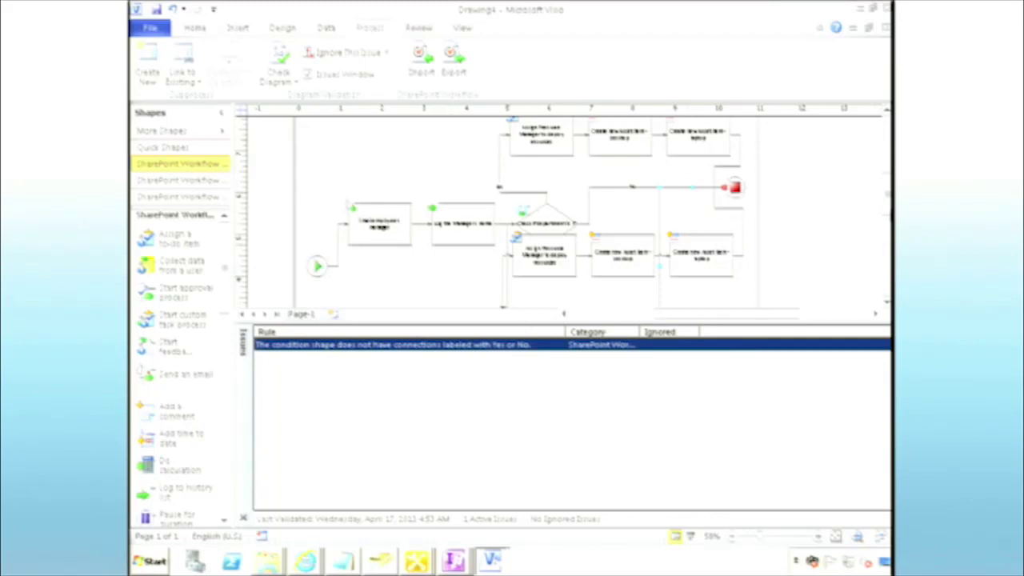
{"action": "left_click", "coordinate": [891, 216]}
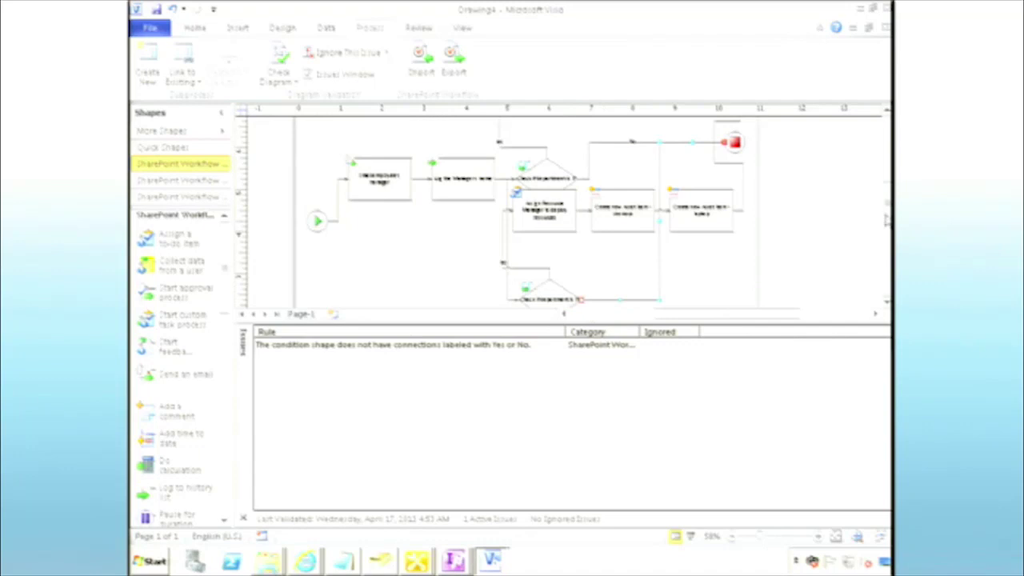
{"action": "scroll", "coordinate": [560, 212], "scroll_direction": "up", "scroll_amount": 2}
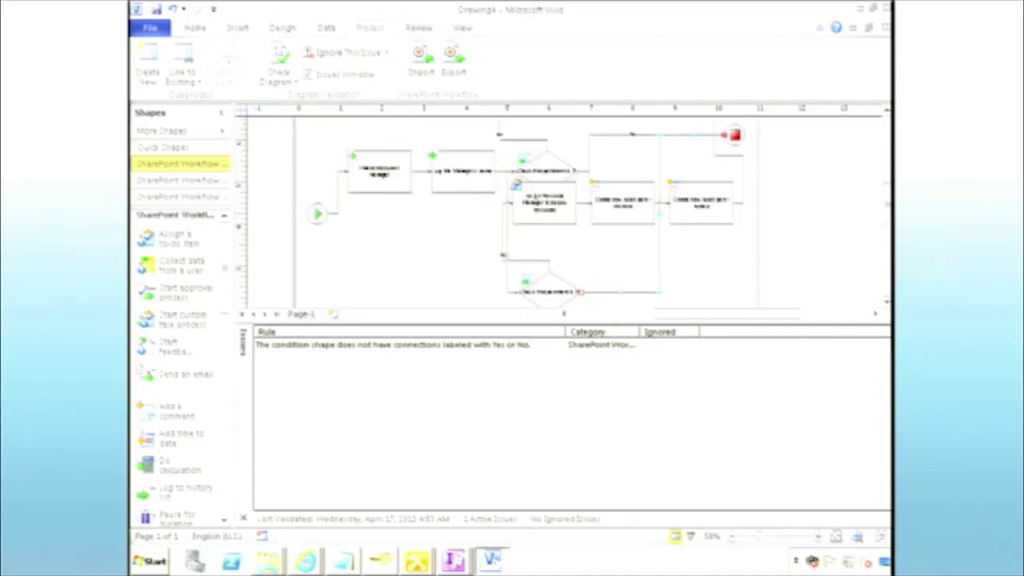
{"action": "scroll", "coordinate": [640, 264], "scroll_direction": "down", "scroll_amount": 3}
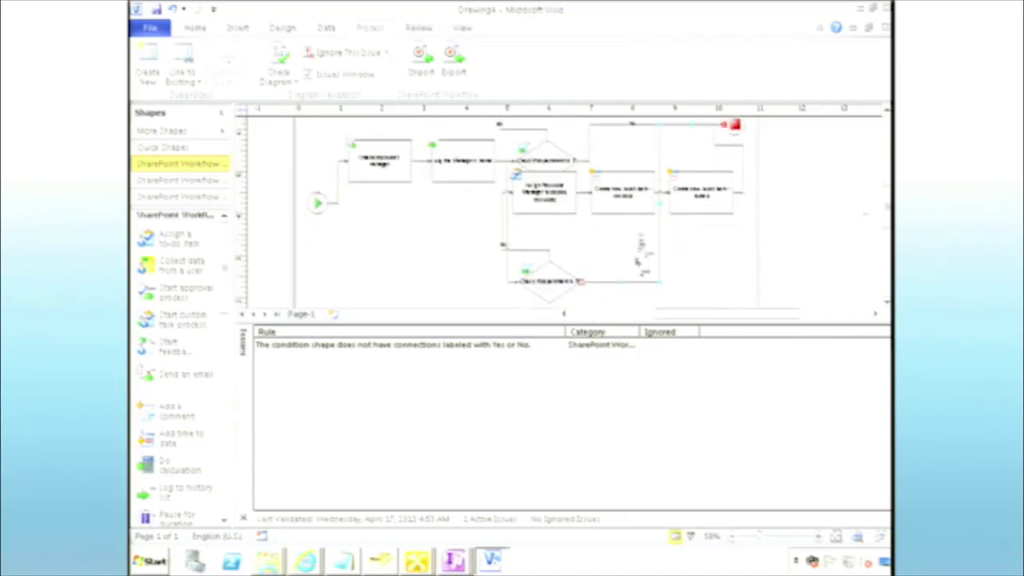
{"action": "right_click", "coordinate": [636, 285]}
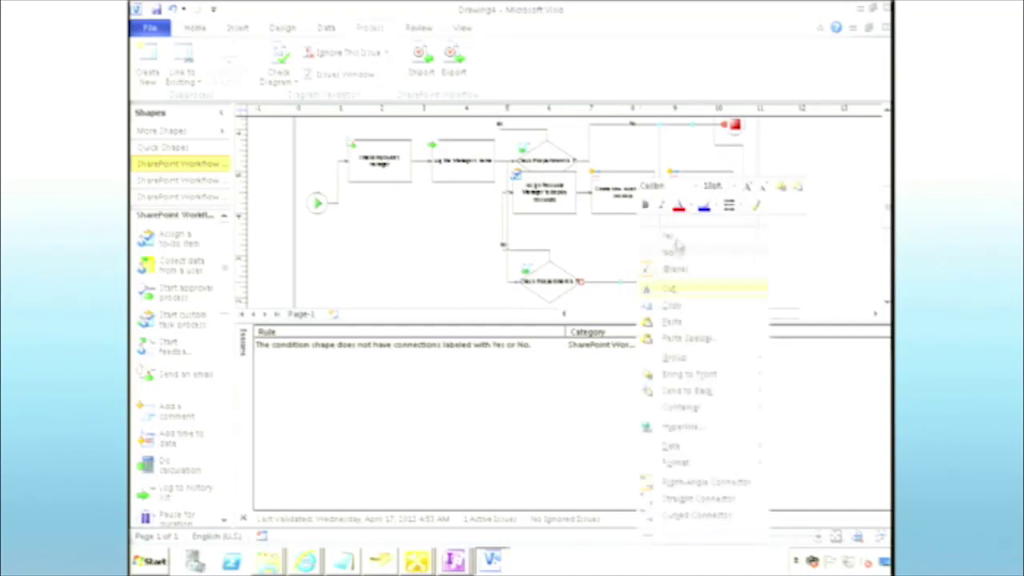
{"action": "left_click", "coordinate": [672, 253]}
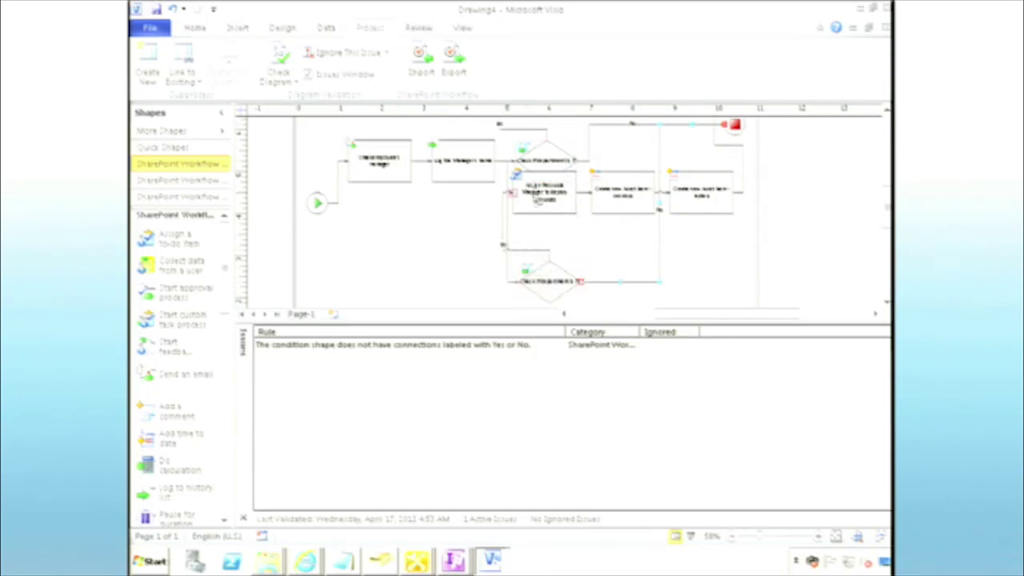
{"action": "left_click", "coordinate": [245, 520]}
{"action": "left_click", "coordinate": [817, 538]}
{"action": "left_click", "coordinate": [818, 538]}
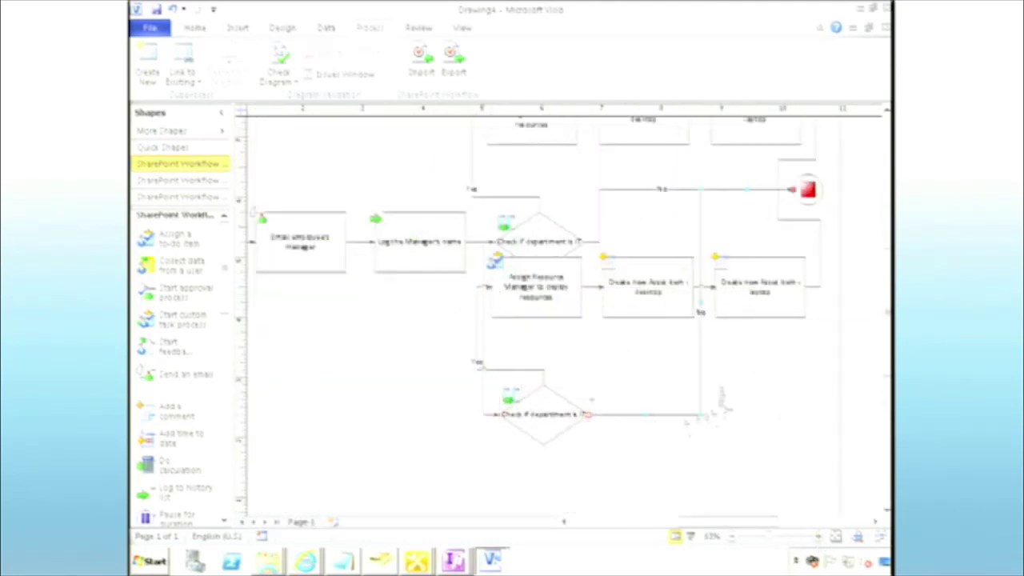
- Change the lower condition's department from IT to HR
{"action": "scroll", "coordinate": [880, 264], "scroll_direction": "up", "scroll_amount": 1}
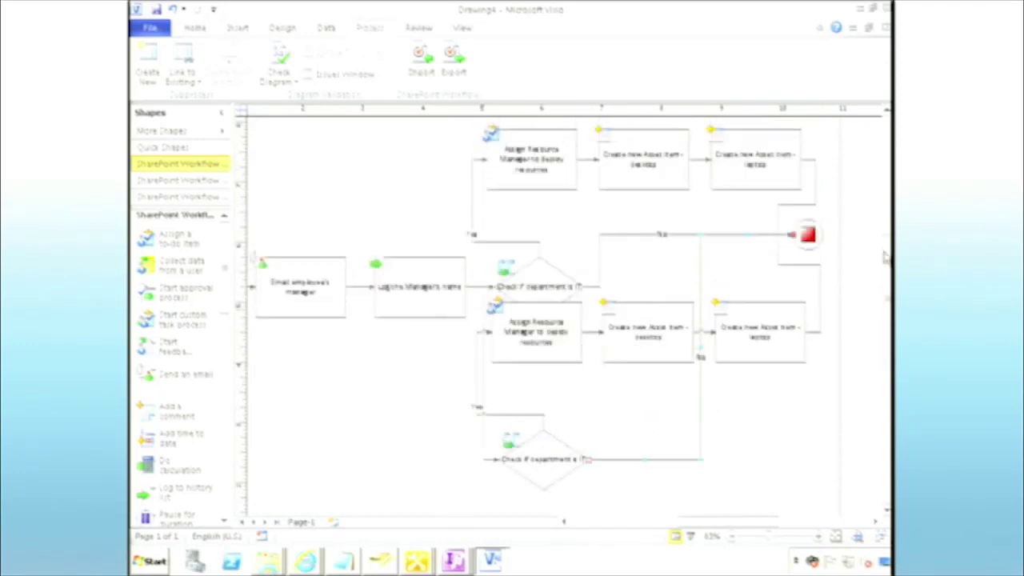
{"action": "left_click", "coordinate": [196, 28]}
{"action": "left_click", "coordinate": [490, 47]}
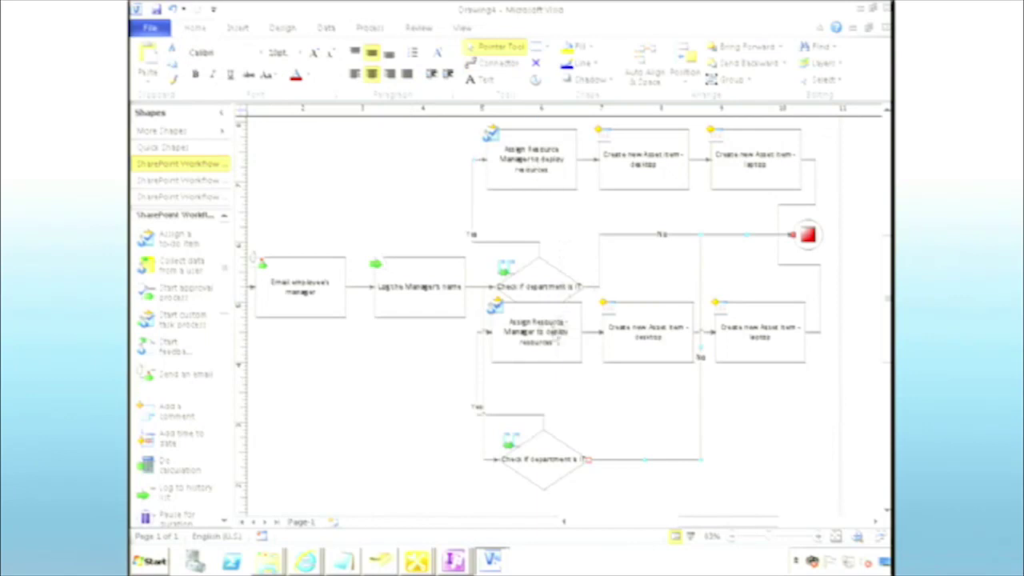
{"action": "double_click", "coordinate": [653, 328]}
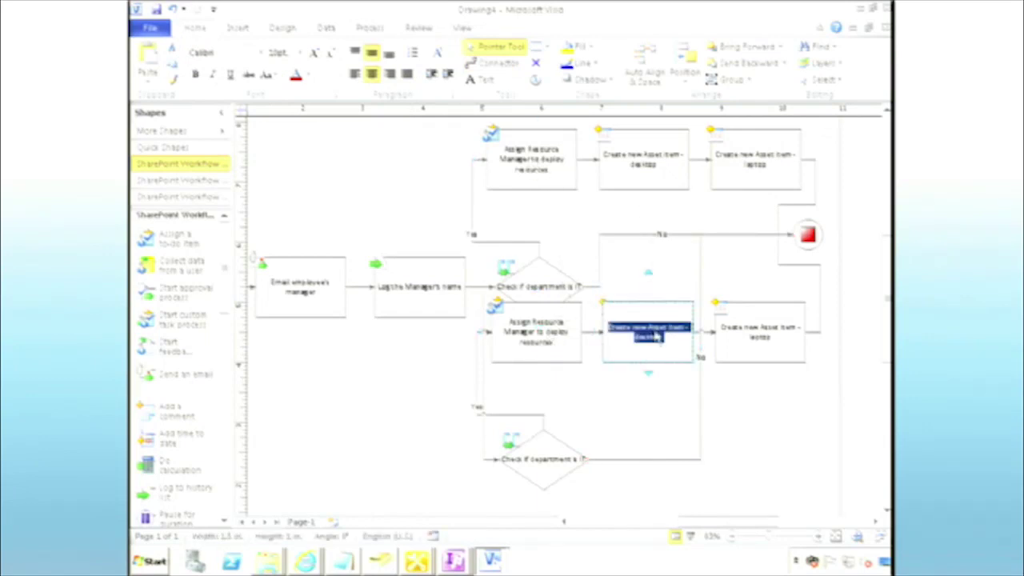
{"action": "double_click", "coordinate": [544, 463]}
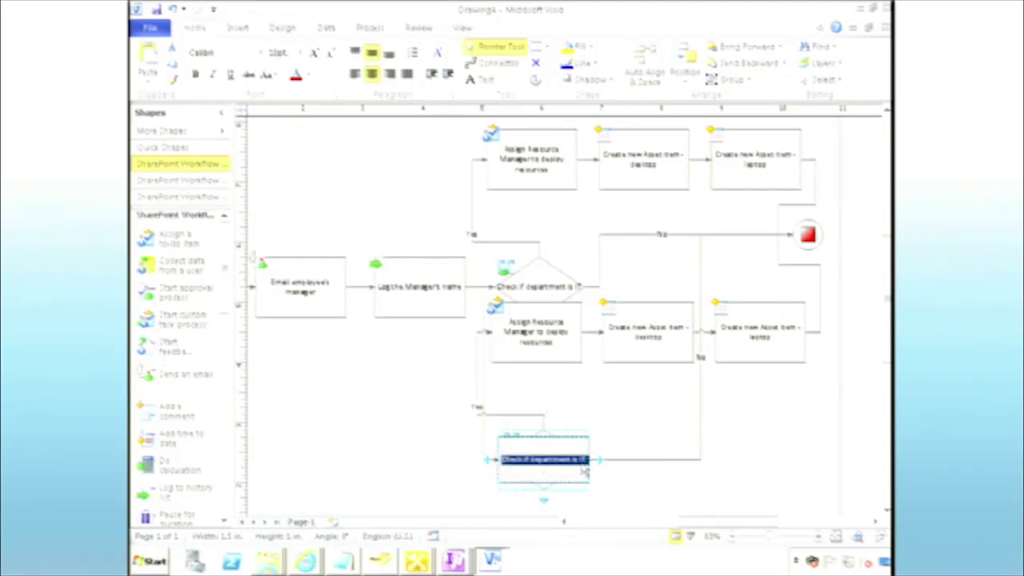
{"action": "left_click", "coordinate": [581, 459]}
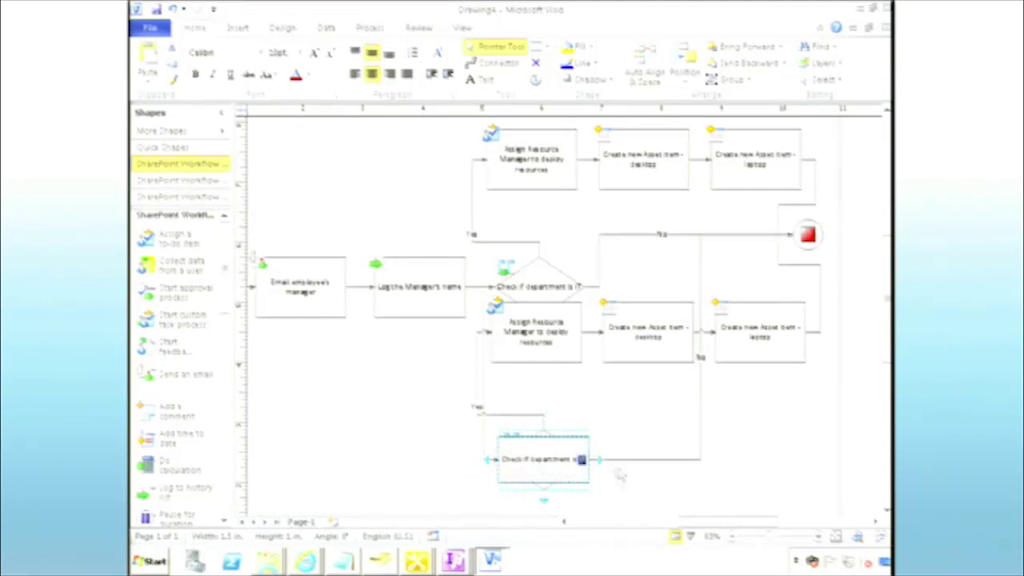
{"action": "type", "text": "HR"}
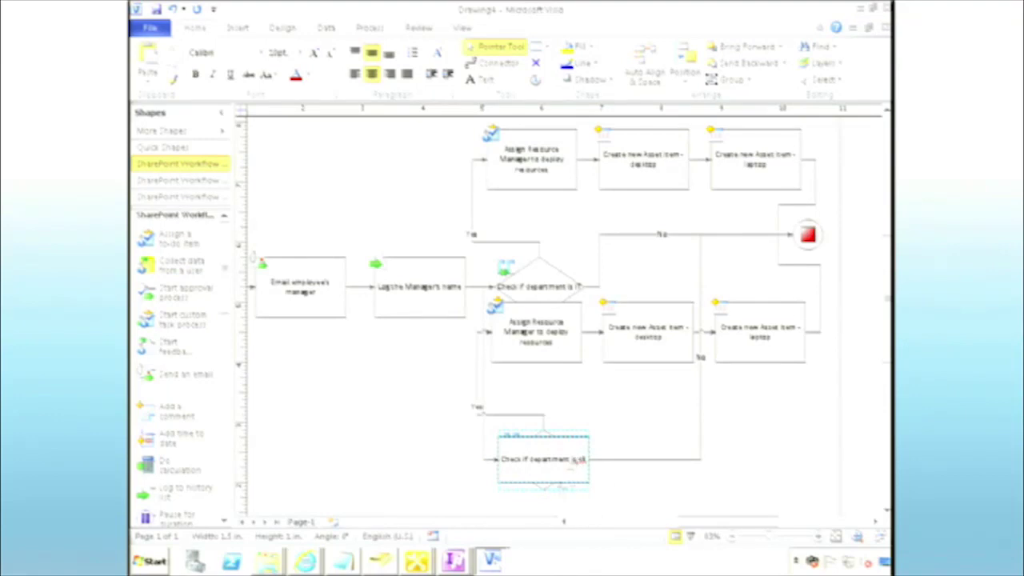
- Rename the desktop step to "Create new Asset item - HR manual"
{"action": "double_click", "coordinate": [648, 324]}
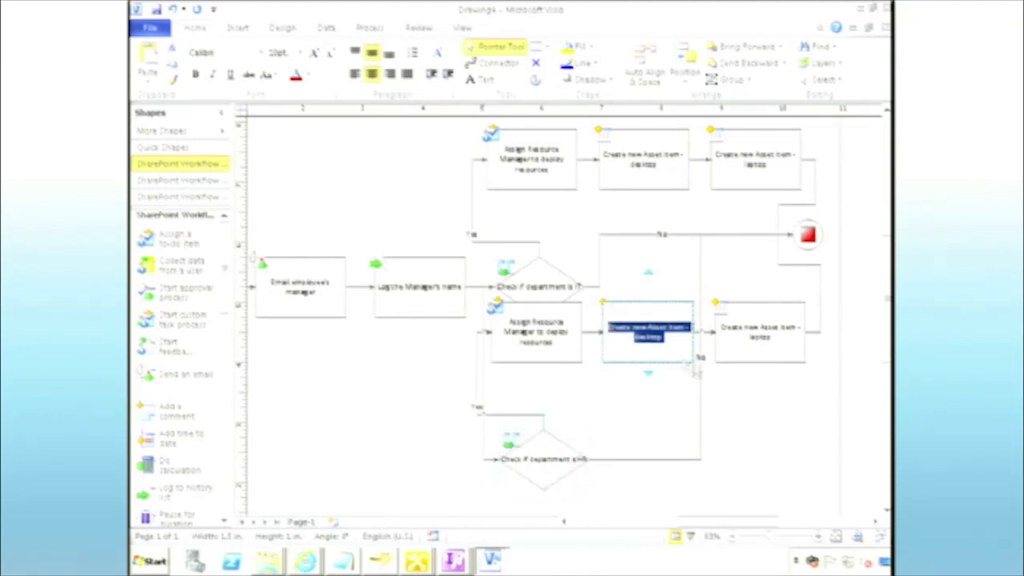
{"action": "left_click", "coordinate": [648, 336]}
{"action": "double_click", "coordinate": [648, 336]}
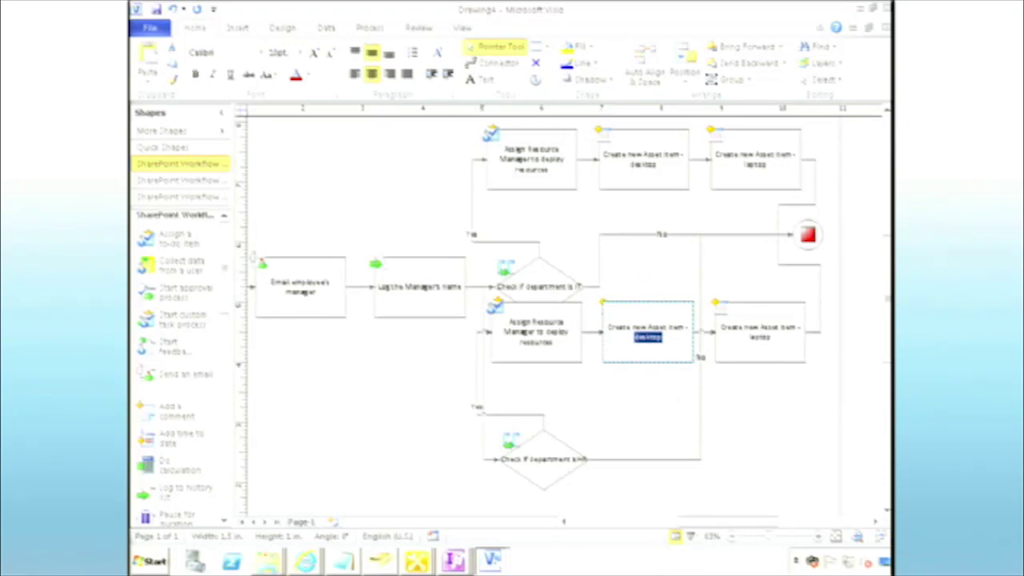
{"action": "type", "text": "HR manual"}
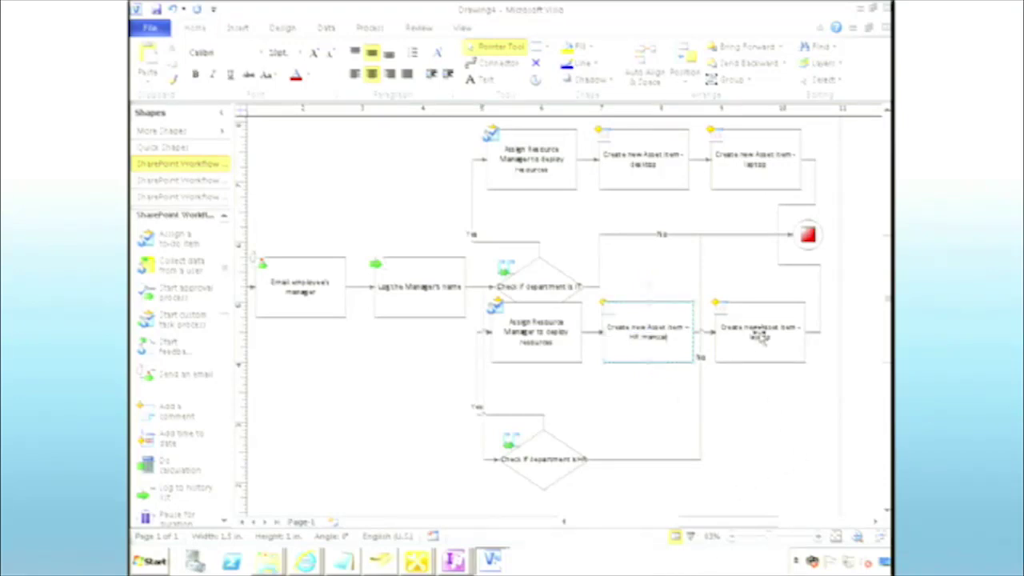
{"action": "double_click", "coordinate": [761, 333]}
{"action": "left_click", "coordinate": [853, 385]}
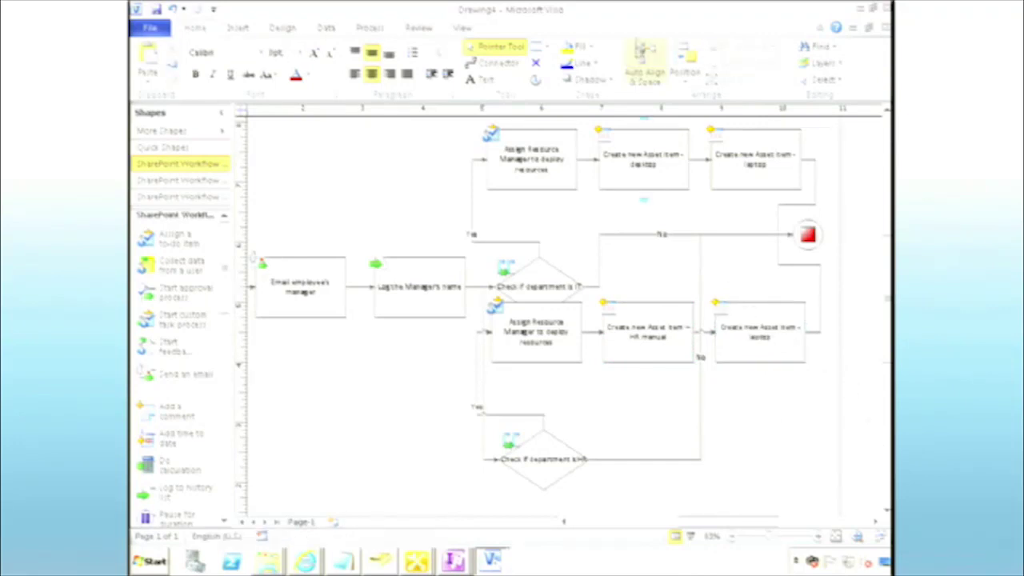
{"action": "left_click", "coordinate": [370, 28]}
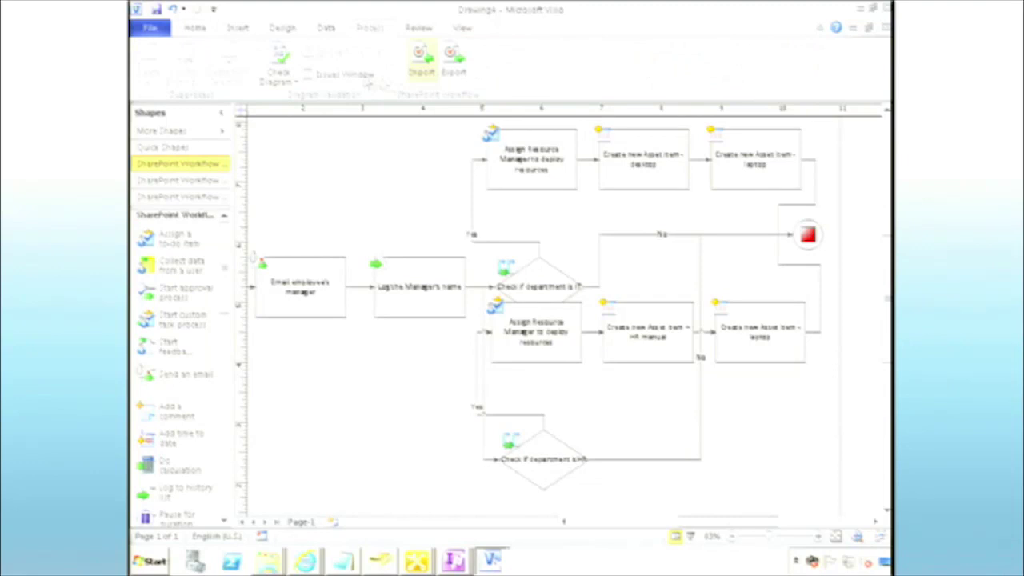
- Validate the diagram and export it to Evolutions.vwi, updating the workflow information
{"action": "left_click", "coordinate": [279, 64]}
{"action": "left_click", "coordinate": [509, 304]}
{"action": "left_click", "coordinate": [453, 57]}
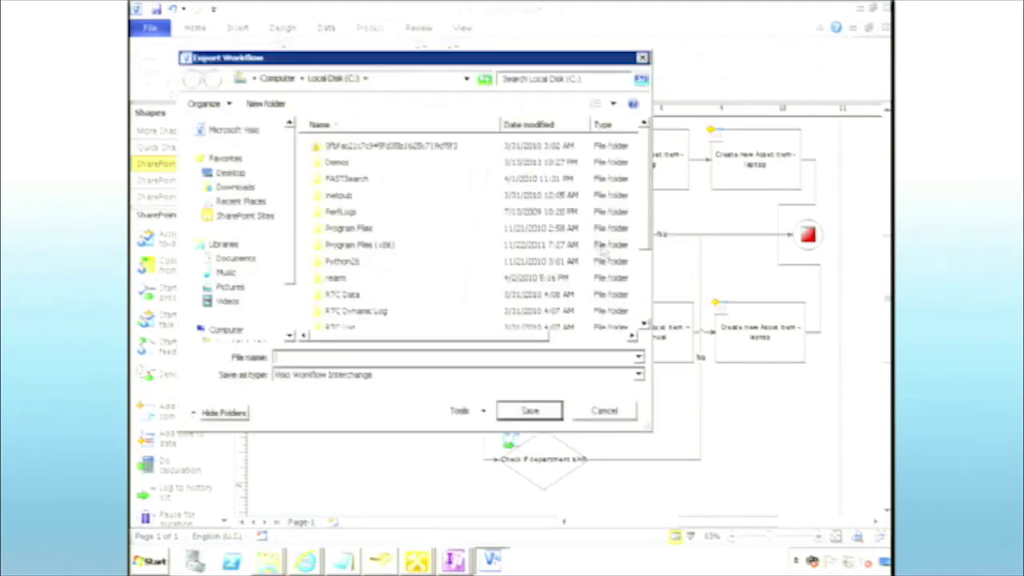
{"action": "scroll", "coordinate": [649, 300], "scroll_direction": "down", "scroll_amount": 2}
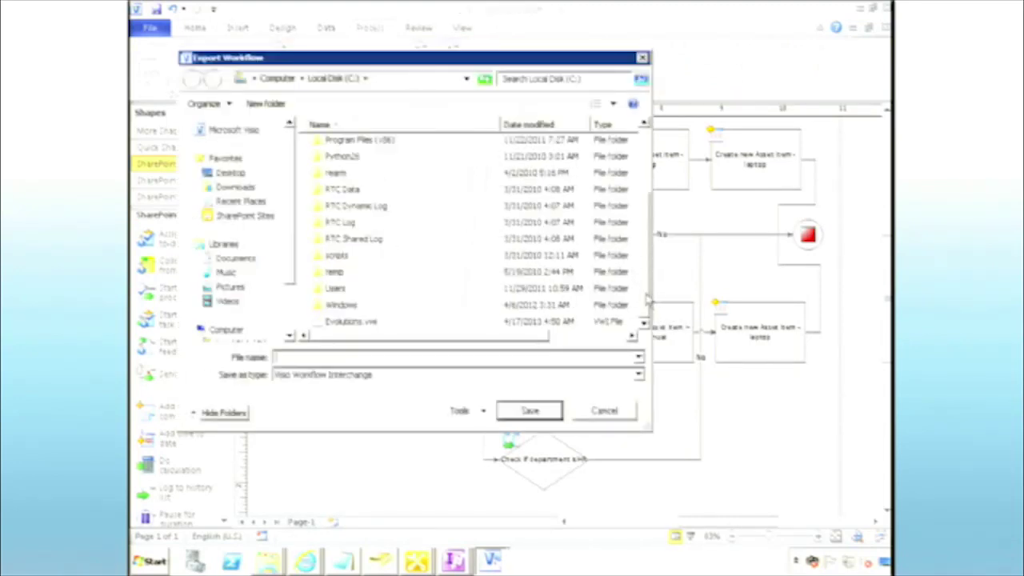
{"action": "left_click", "coordinate": [446, 324]}
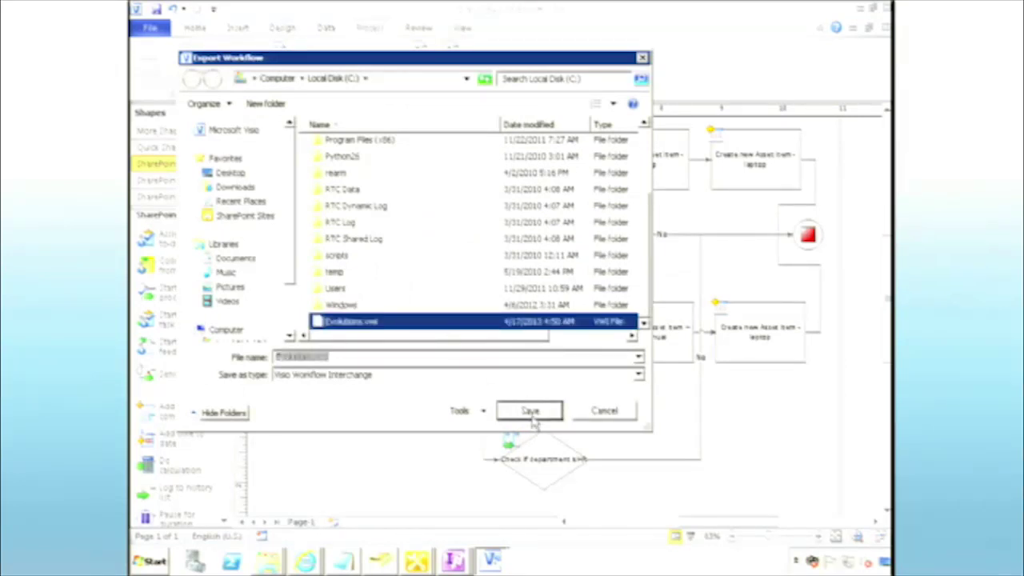
{"action": "left_click", "coordinate": [531, 411]}
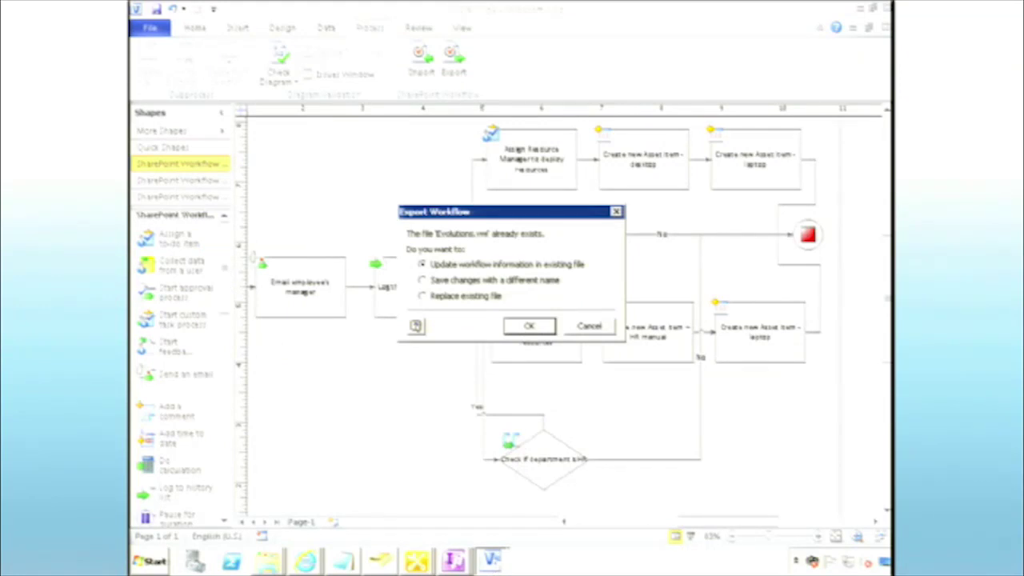
{"action": "left_click", "coordinate": [528, 327]}
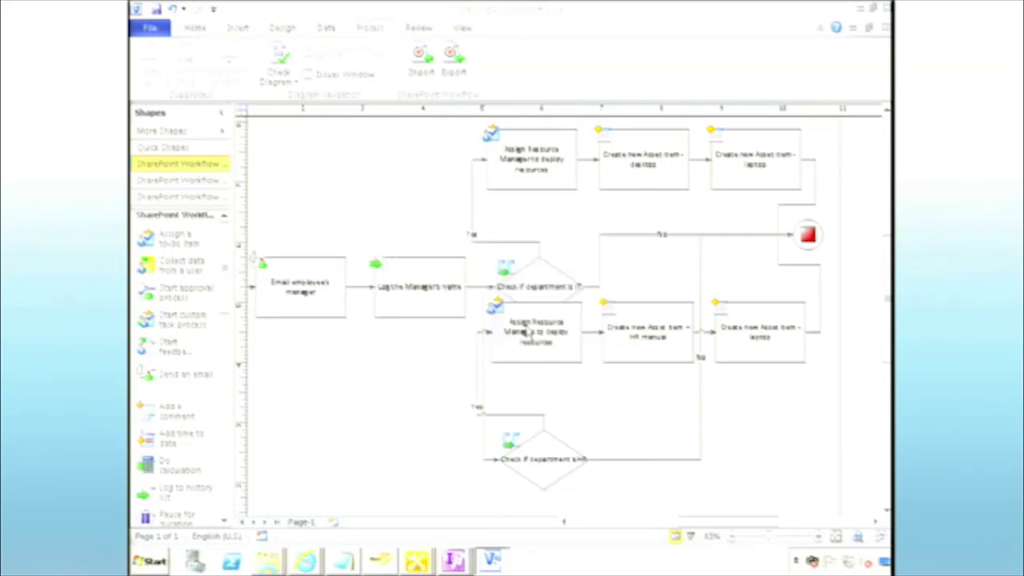
- In the evolutions site, close the Onboarding process editor and import C:\Evolutions.vwi from Visio
{"action": "mouse_move", "coordinate": [415, 559]}
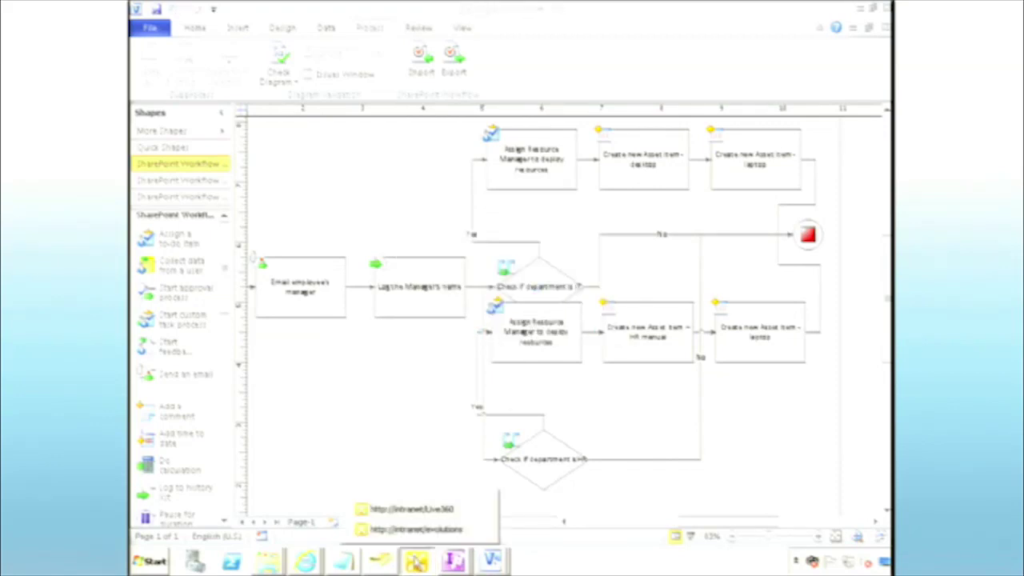
{"action": "left_click", "coordinate": [416, 529]}
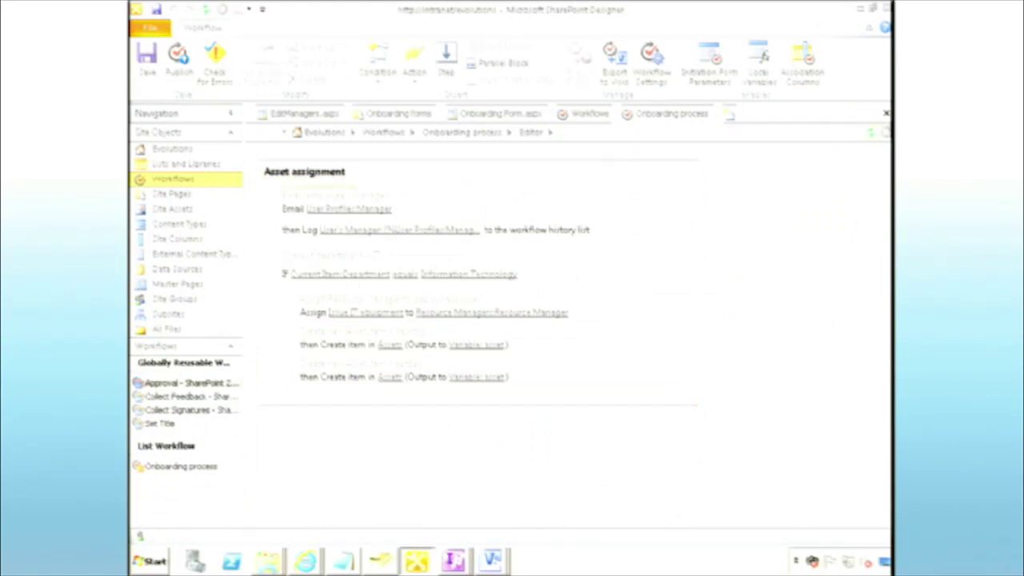
{"action": "left_click", "coordinate": [885, 114]}
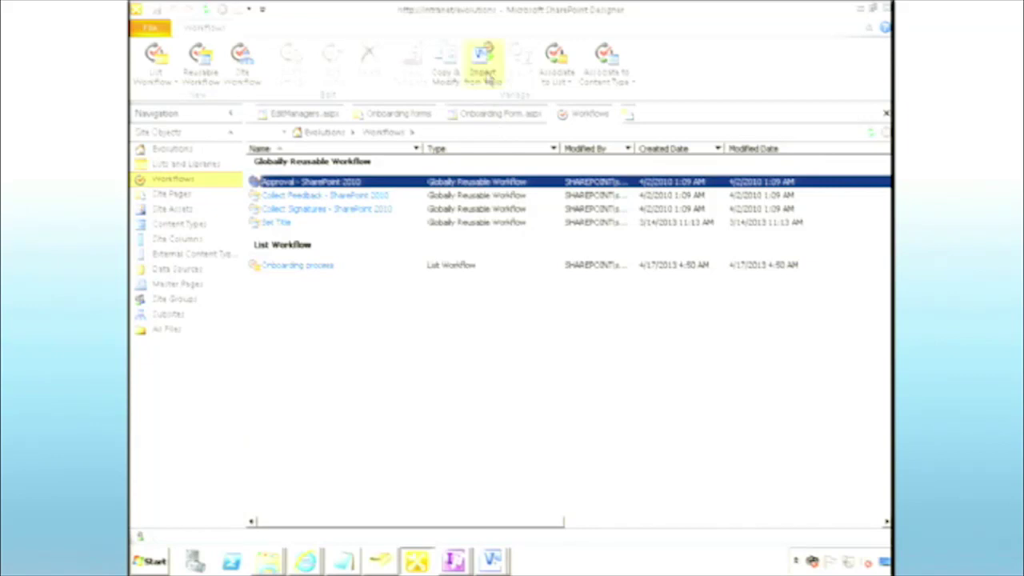
{"action": "left_click", "coordinate": [485, 72]}
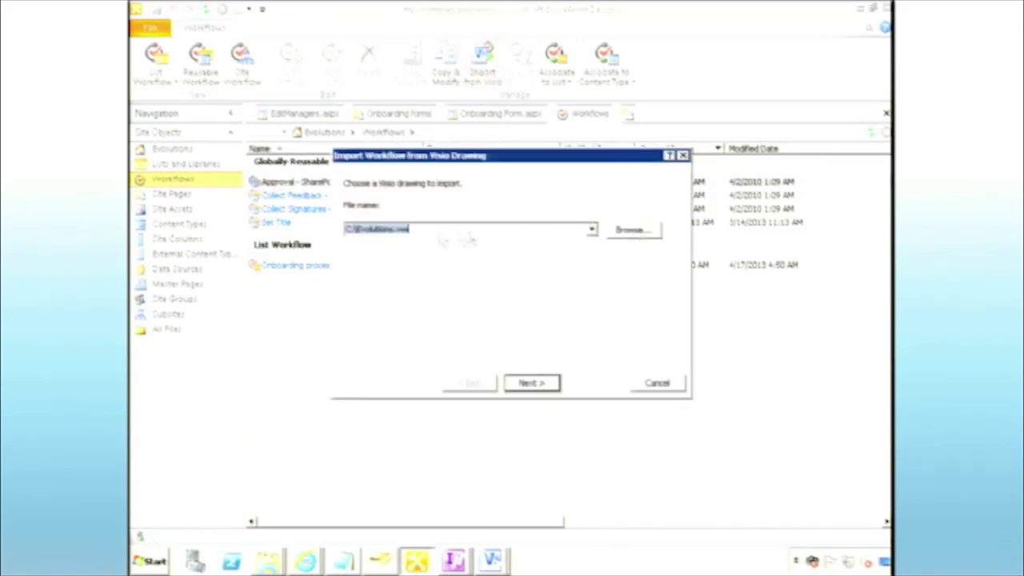
{"action": "left_click", "coordinate": [532, 384]}
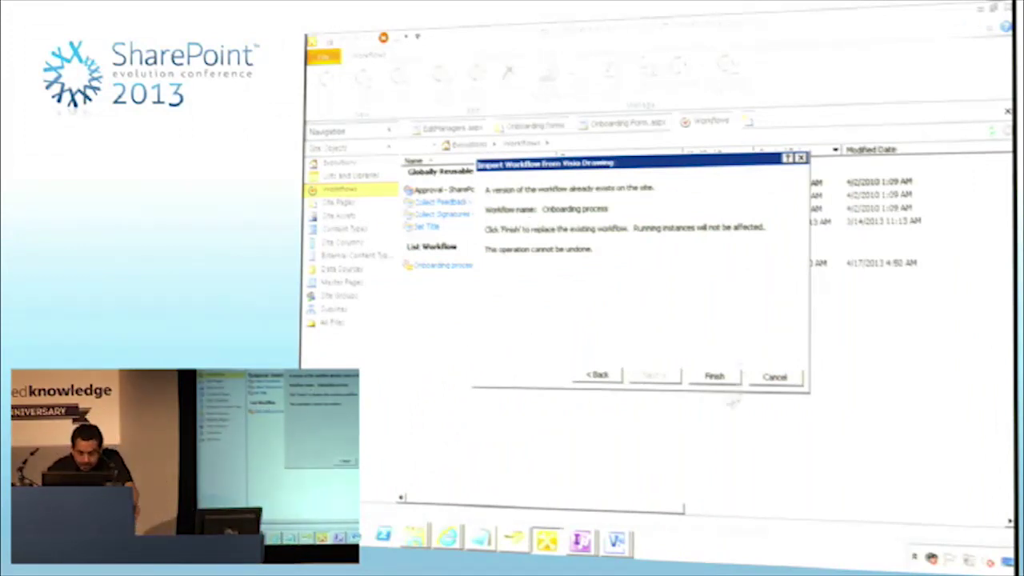
- Replace the existing Onboarding process workflow, set the second condition's field to Department, and begin editing its value
{"action": "left_click", "coordinate": [714, 376]}
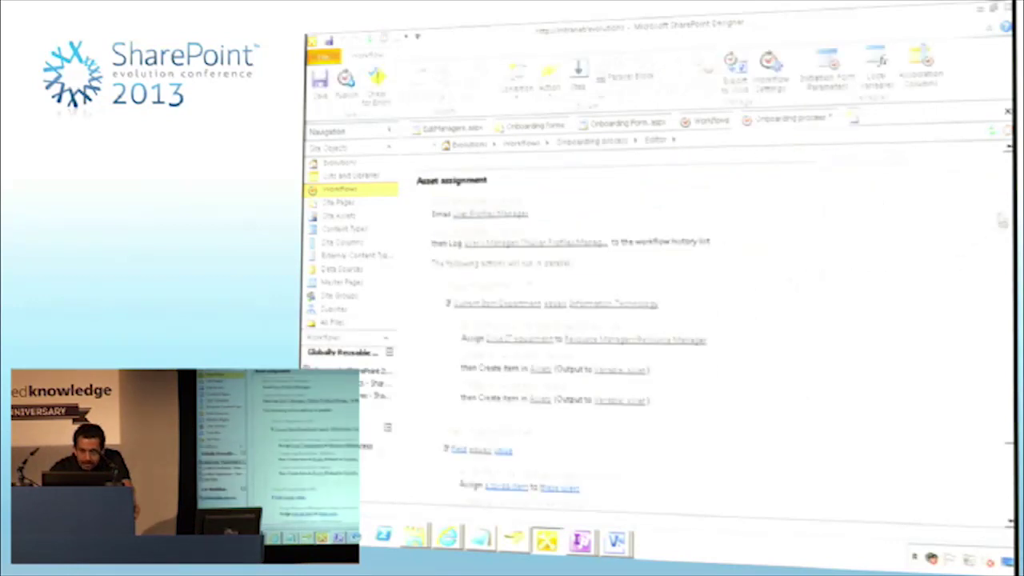
{"action": "scroll", "coordinate": [704, 336], "scroll_direction": "down", "scroll_amount": 3}
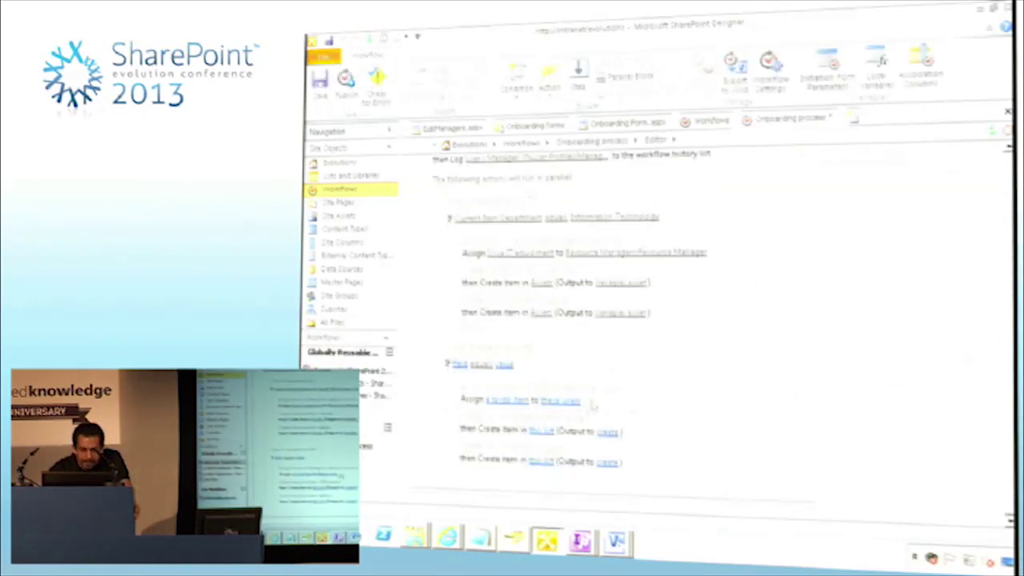
{"action": "left_click", "coordinate": [461, 364]}
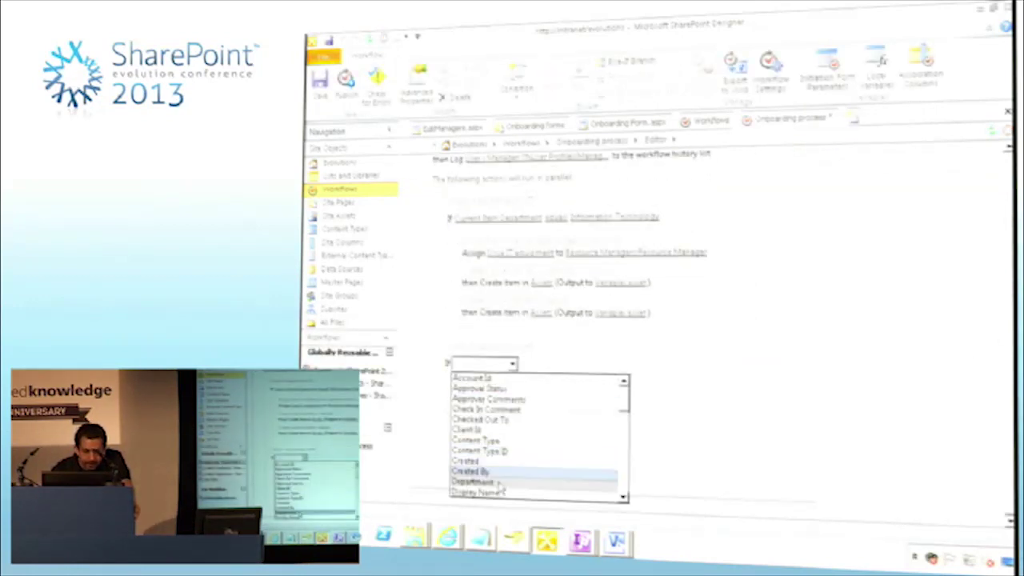
{"action": "left_click", "coordinate": [480, 483]}
{"action": "left_click", "coordinate": [554, 364]}
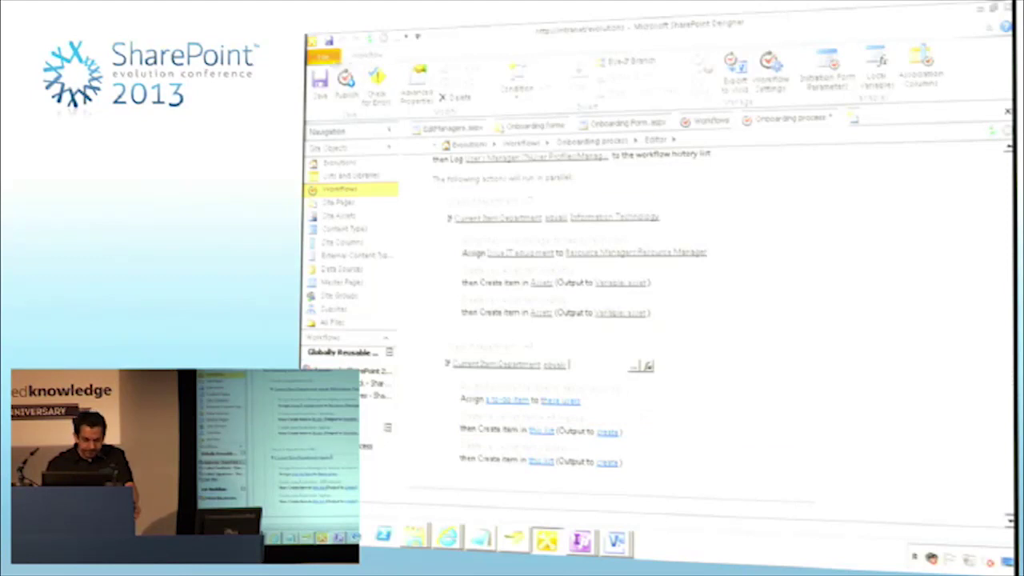
- Open Live 360's Team Member Onboarding workflow in the workflow editor
{"action": "mouse_move", "coordinate": [547, 544]}
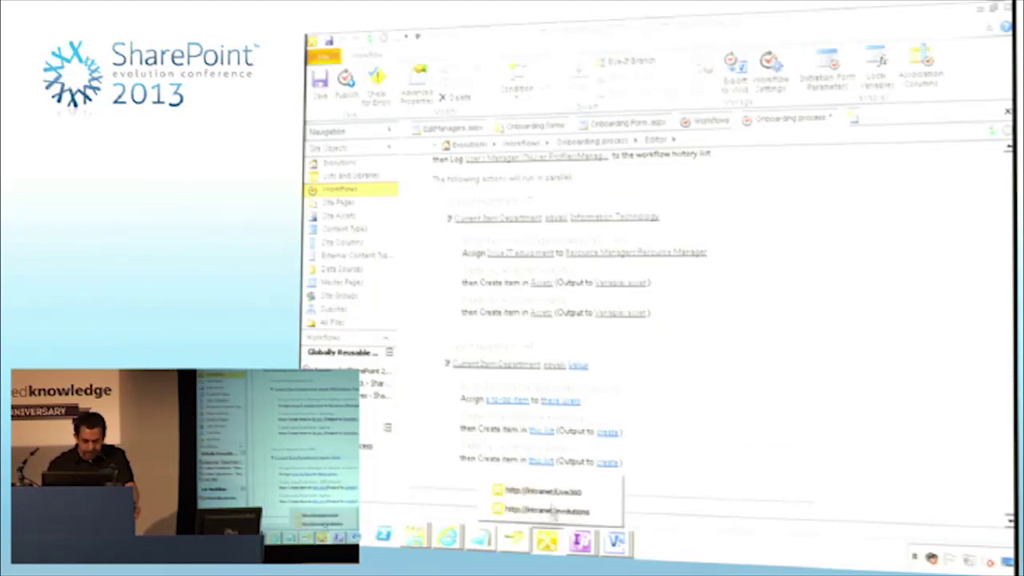
{"action": "left_click", "coordinate": [552, 504]}
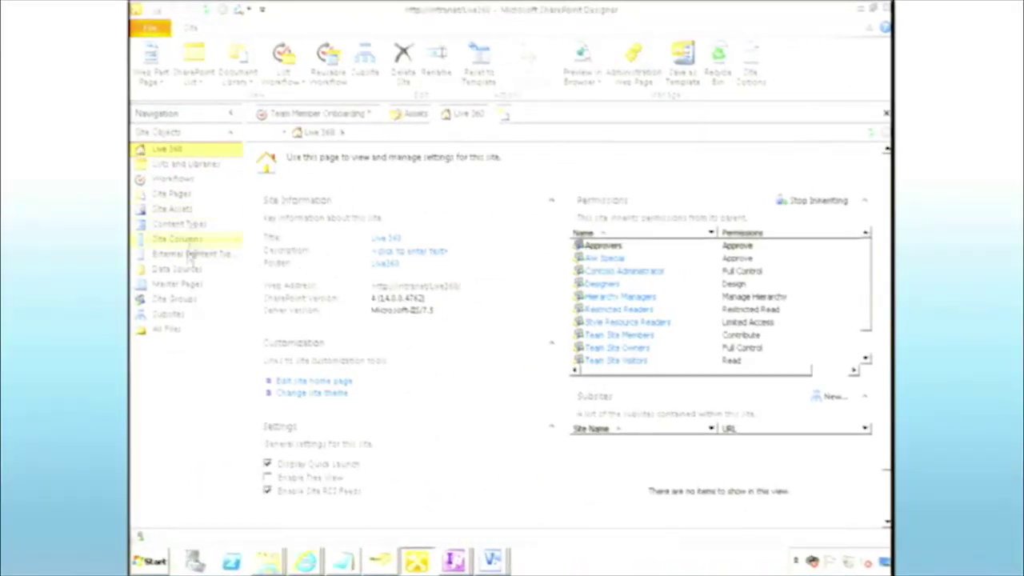
{"action": "left_click", "coordinate": [178, 179]}
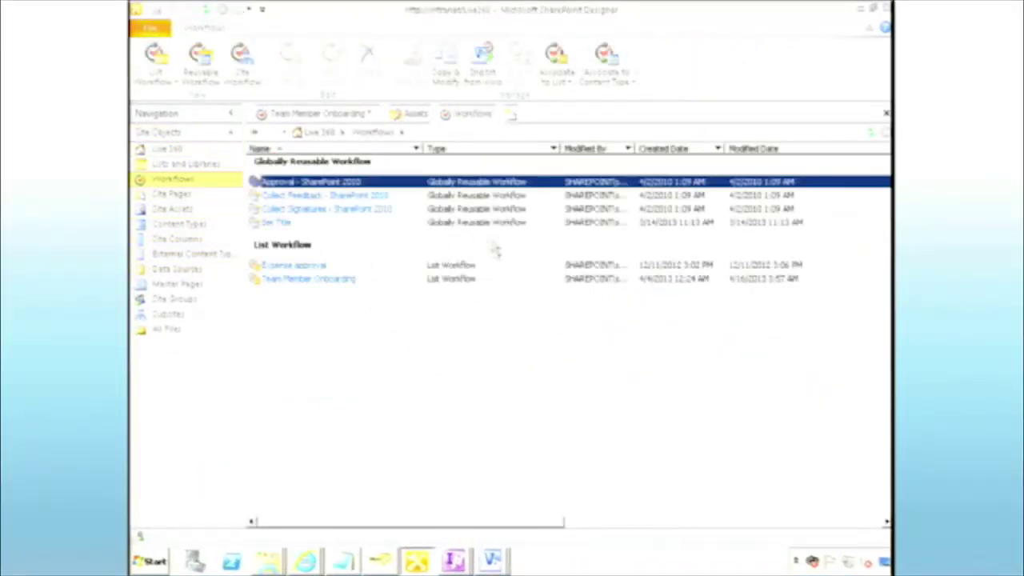
{"action": "left_click", "coordinate": [308, 281]}
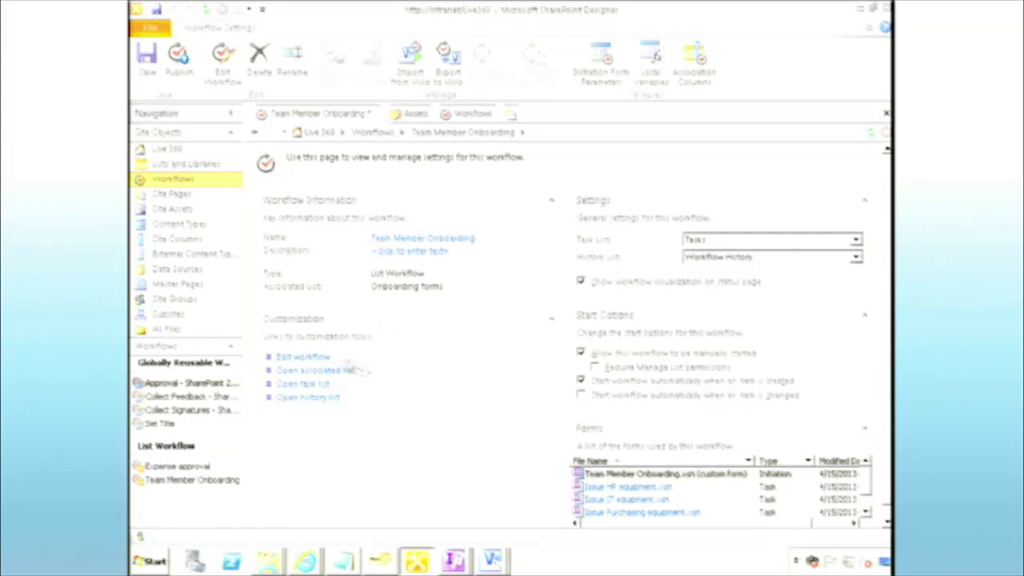
{"action": "left_click", "coordinate": [318, 357]}
- Run Check for Errors, dismiss the no-errors message, and show the Workflow Settings page
{"action": "mouse_move", "coordinate": [881, 326]}
{"action": "left_mouse_down"}
{"action": "mouse_move", "coordinate": [888, 462]}
{"action": "mouse_move", "coordinate": [887, 332]}
{"action": "left_mouse_up"}
{"action": "scroll", "coordinate": [583, 276], "scroll_direction": "down", "scroll_amount": 5}
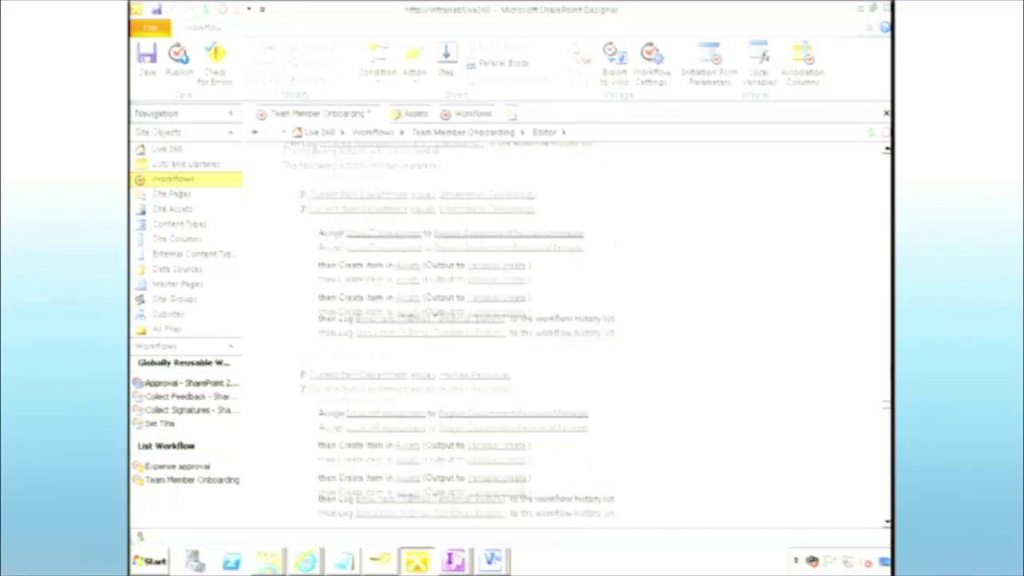
{"action": "left_click", "coordinate": [215, 62]}
{"action": "left_click", "coordinate": [510, 288]}
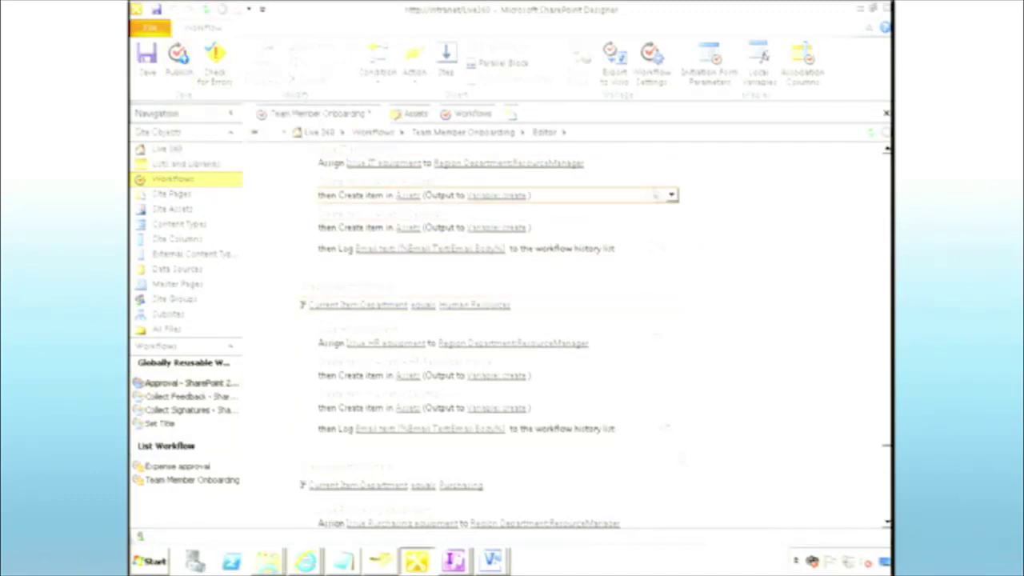
{"action": "left_click", "coordinate": [652, 76]}
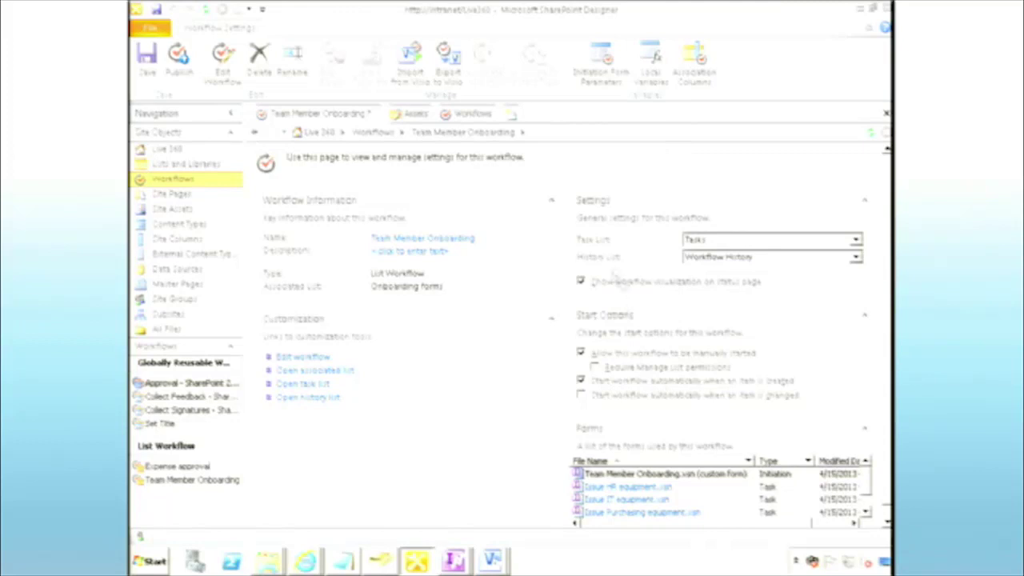
{"action": "left_click", "coordinate": [305, 562]}
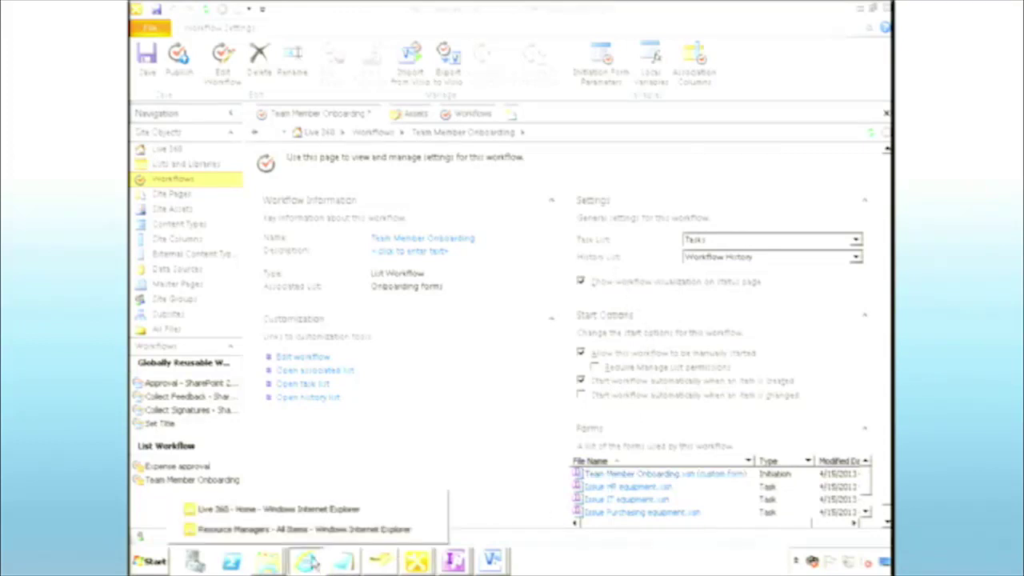
- Create a new Onboarding Form in Live 360's Onboarding forms library, then bring up Active Directory Users and Computers
{"action": "left_click", "coordinate": [278, 508]}
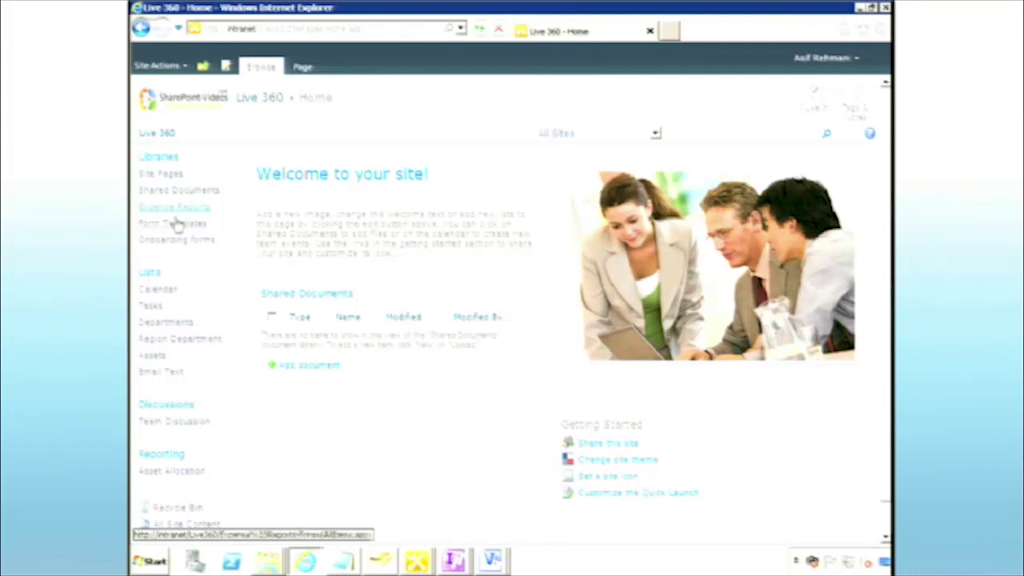
{"action": "left_click", "coordinate": [176, 243]}
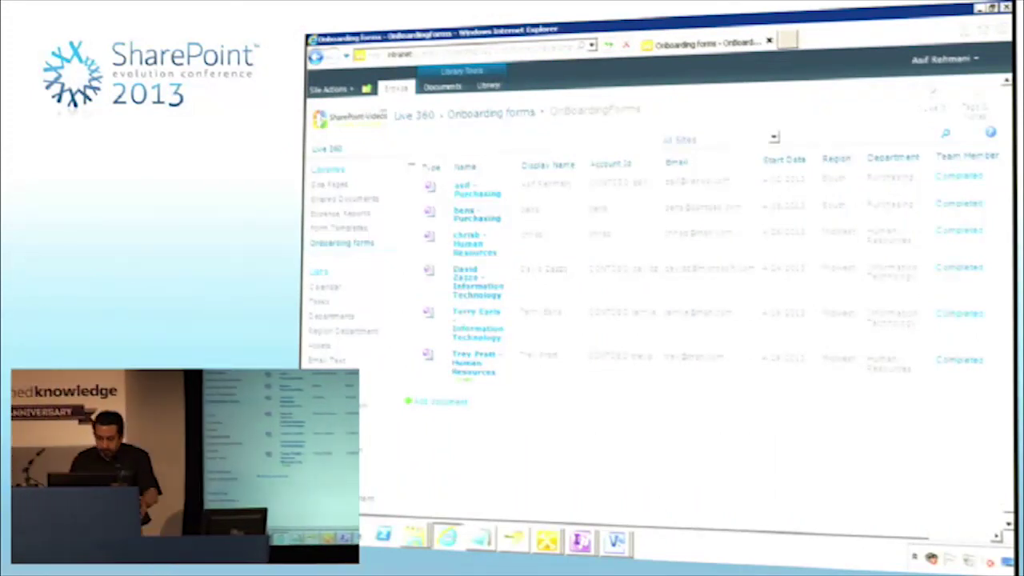
{"action": "left_click", "coordinate": [452, 91]}
{"action": "left_click", "coordinate": [332, 138]}
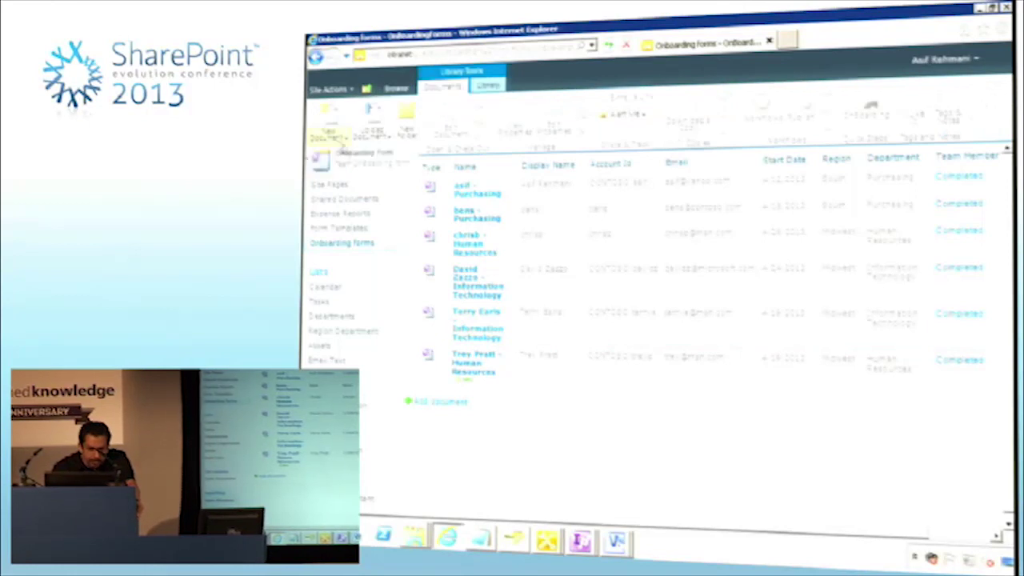
{"action": "left_click", "coordinate": [364, 156]}
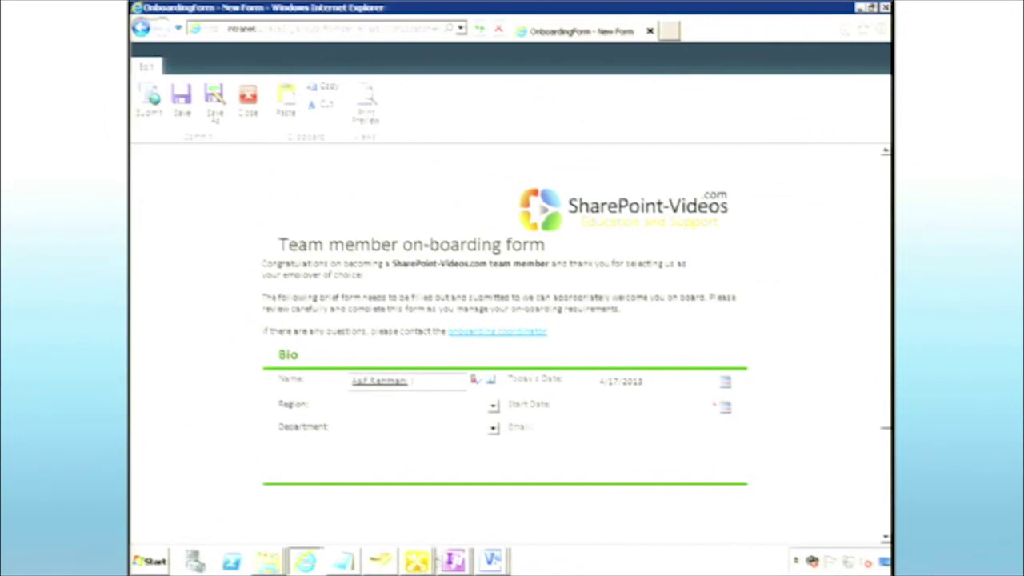
{"action": "left_click", "coordinate": [379, 563]}
{"action": "scroll", "coordinate": [454, 408], "scroll_direction": "up", "scroll_amount": 10}
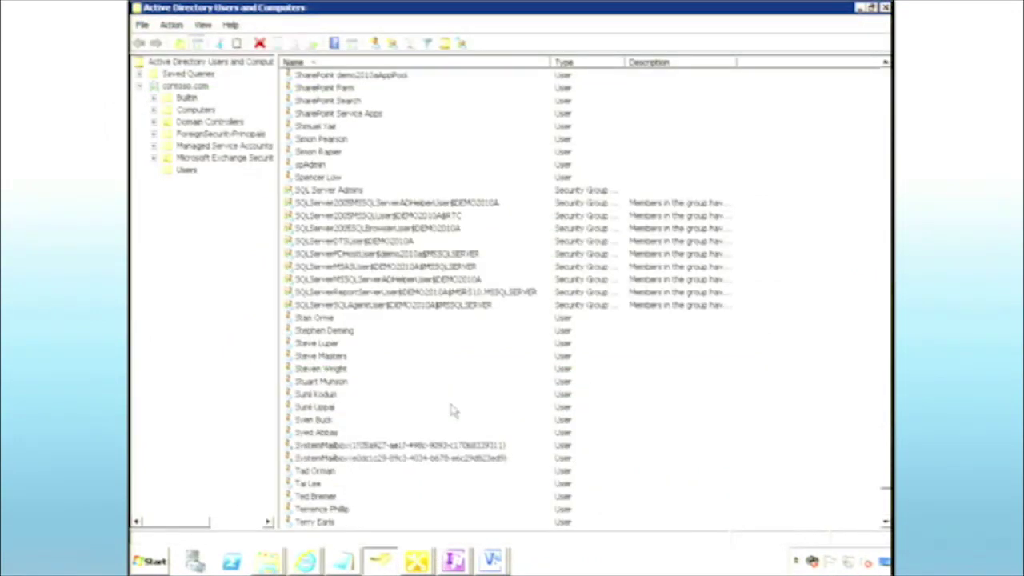
{"action": "scroll", "coordinate": [452, 410], "scroll_direction": "up", "scroll_amount": 7}
{"action": "left_click", "coordinate": [360, 268]}
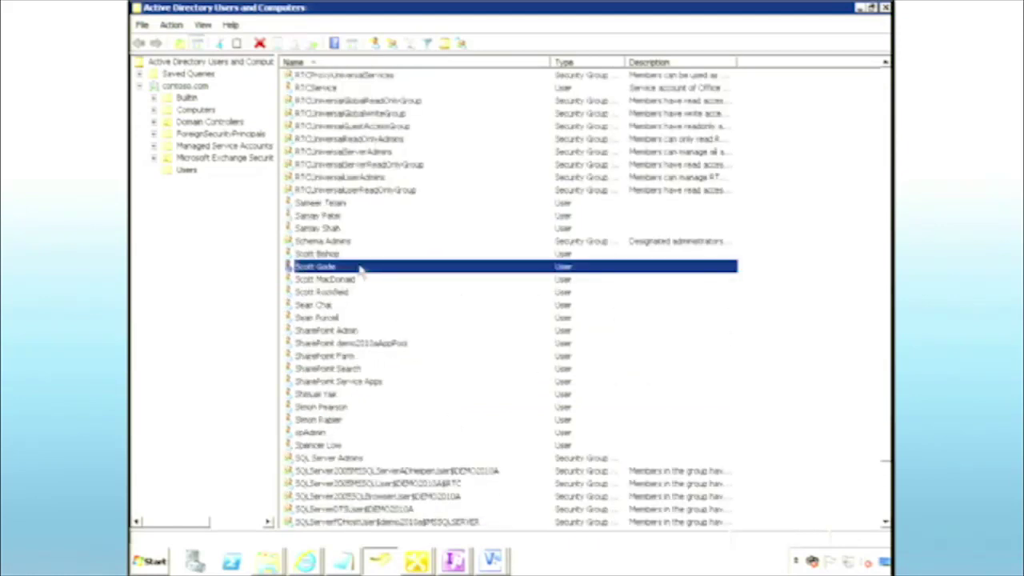
{"action": "double_click", "coordinate": [356, 254]}
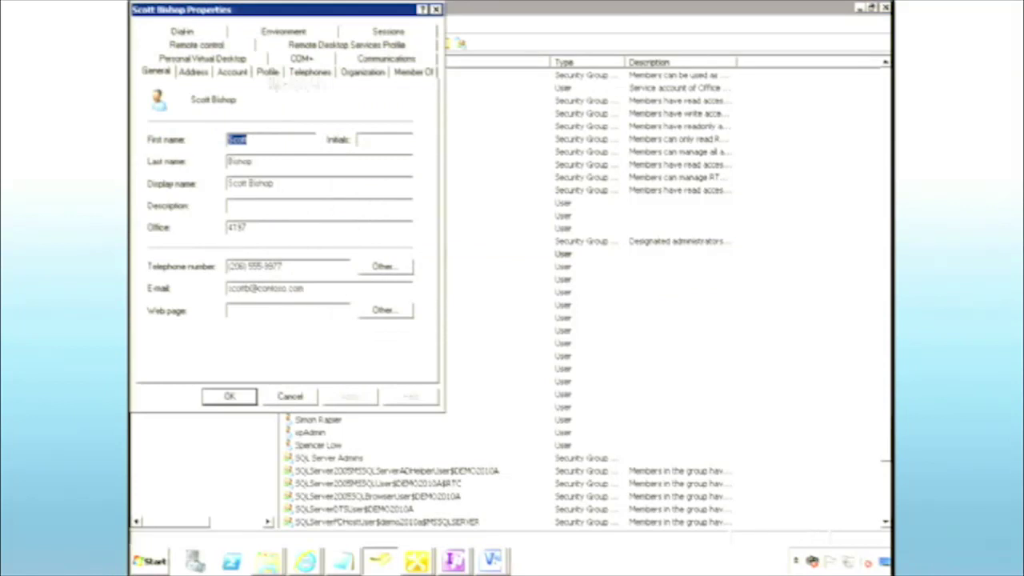
{"action": "left_click", "coordinate": [356, 76]}
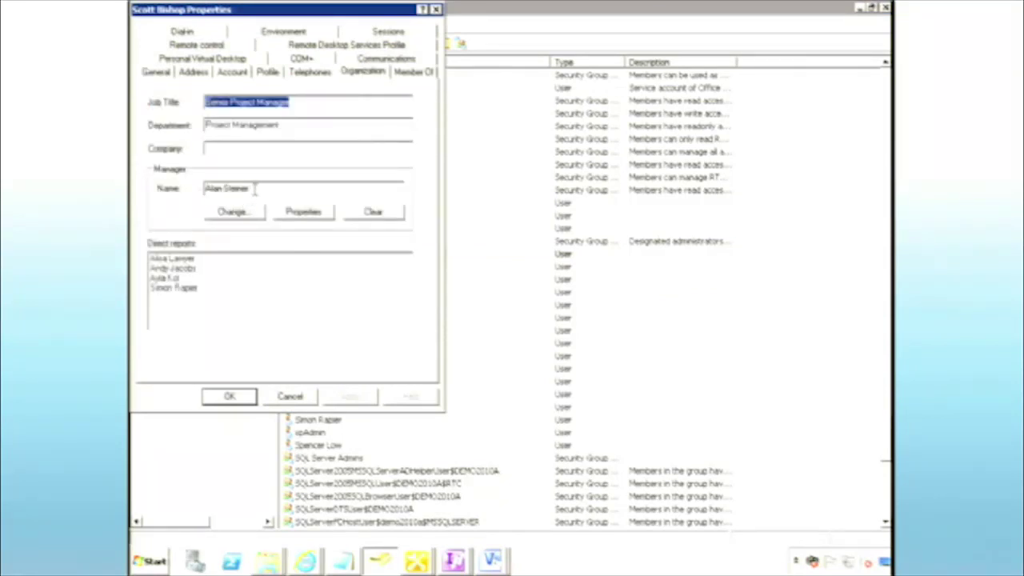
{"action": "left_click", "coordinate": [288, 397]}
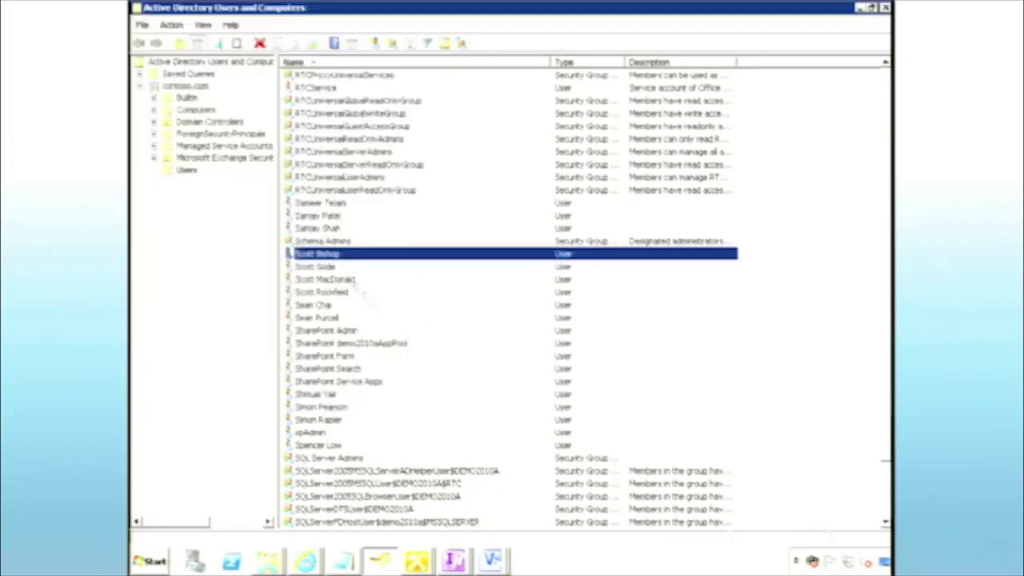
{"action": "left_click", "coordinate": [346, 216]}
{"action": "left_click", "coordinate": [346, 216]}
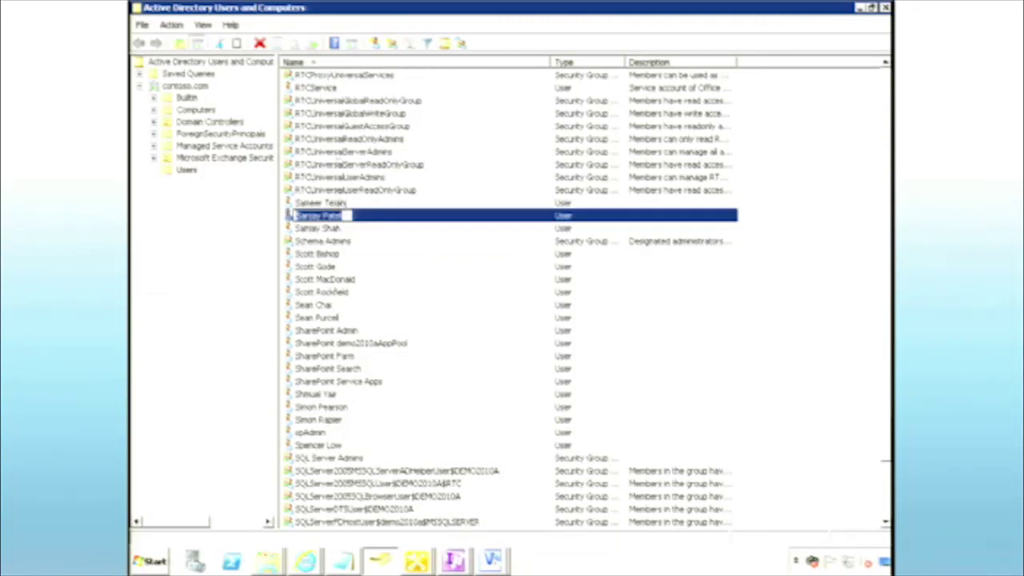
{"action": "double_click", "coordinate": [356, 216]}
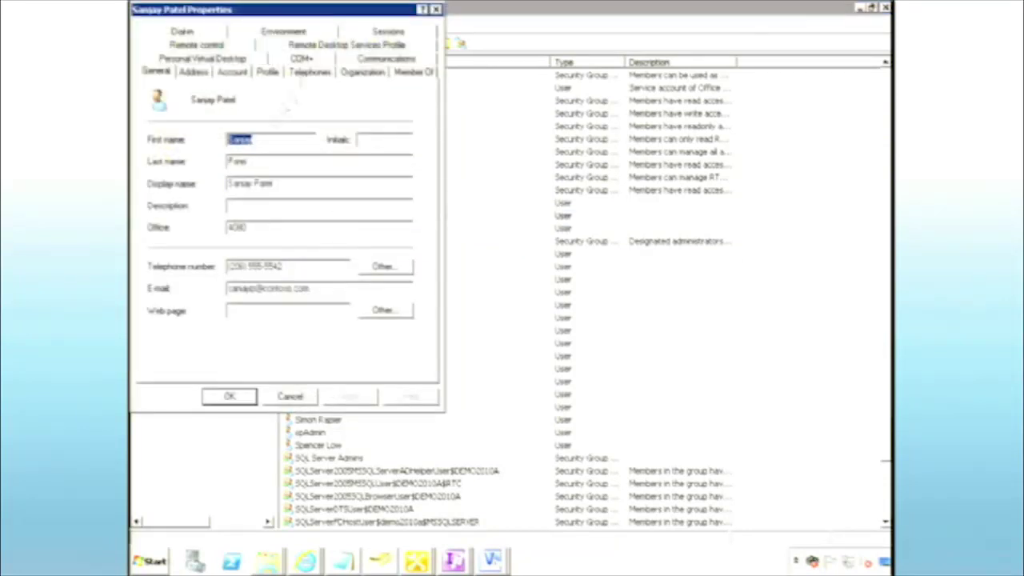
{"action": "left_click", "coordinate": [361, 72]}
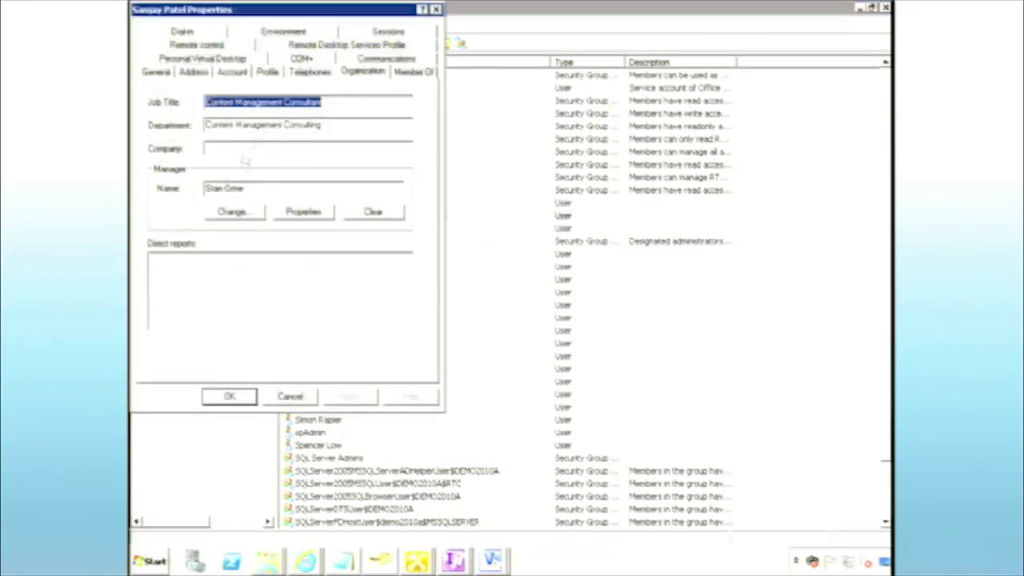
{"action": "left_click", "coordinate": [290, 396]}
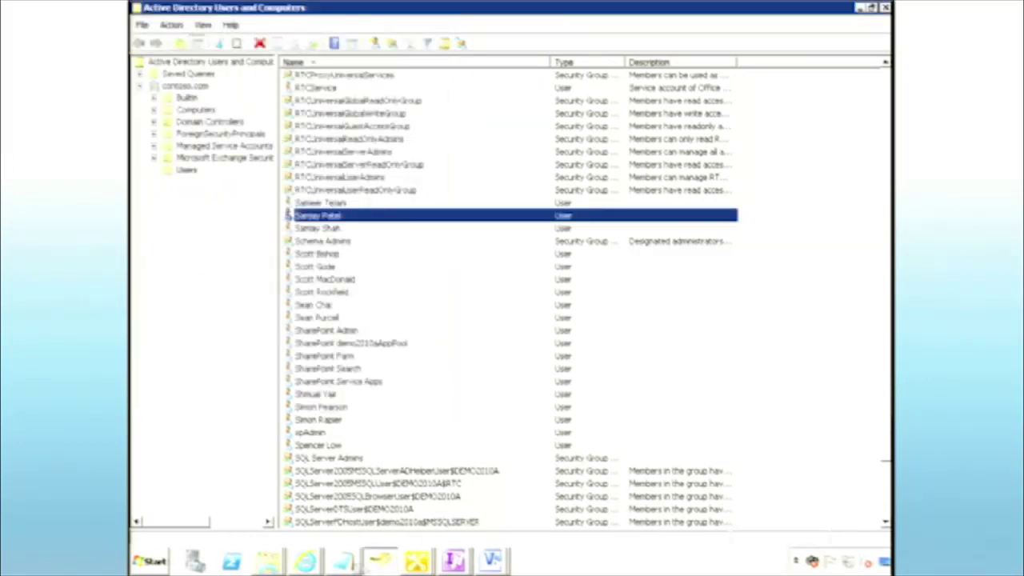
{"action": "left_click", "coordinate": [304, 561]}
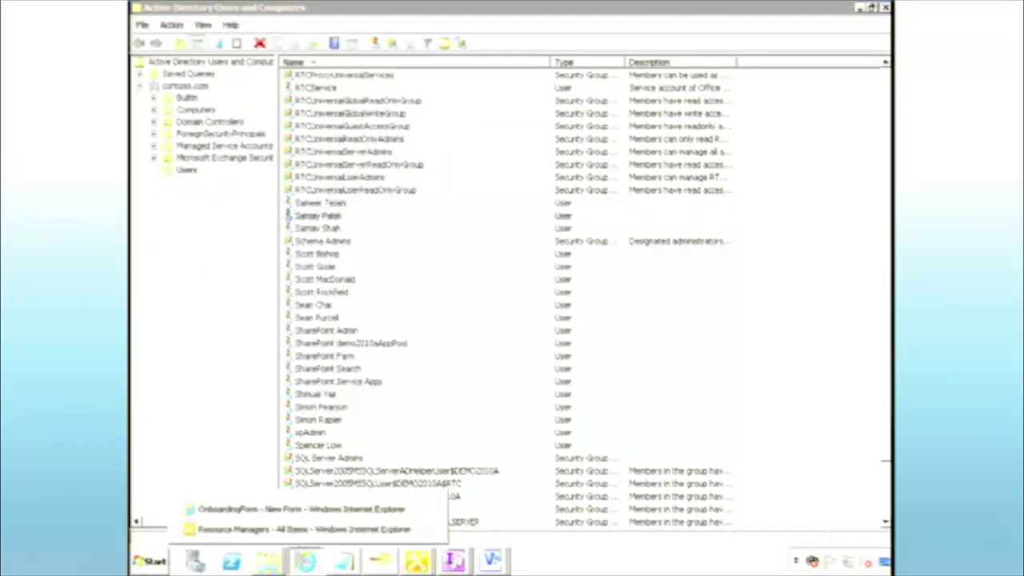
- Replace the Name field with the new employee's username and resolve it to the correct user
{"action": "left_click", "coordinate": [298, 509]}
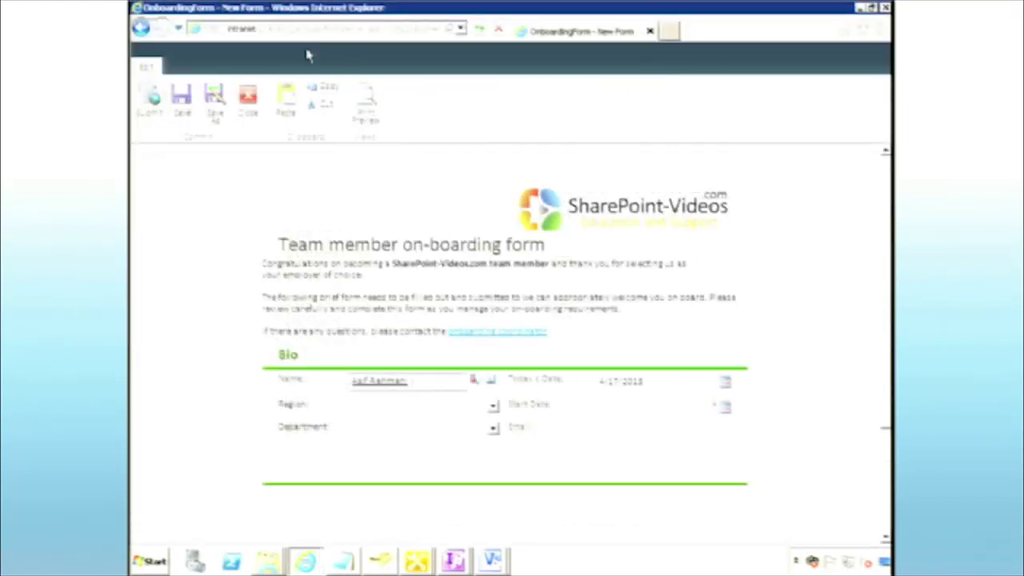
{"action": "left_click_drag", "start_coordinate": [417, 383], "coordinate": [339, 373]}
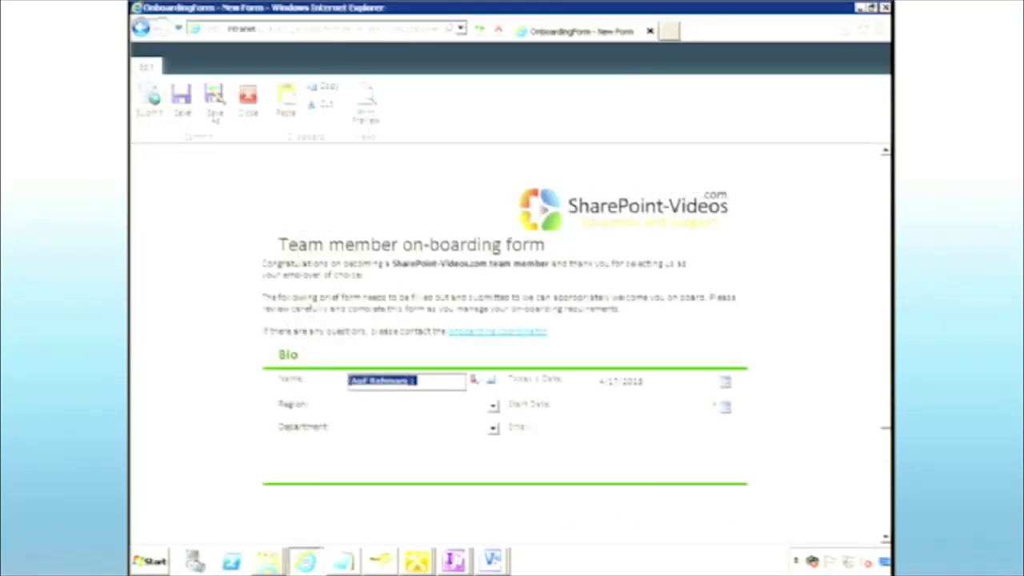
{"action": "type", "text": "bartjel"}
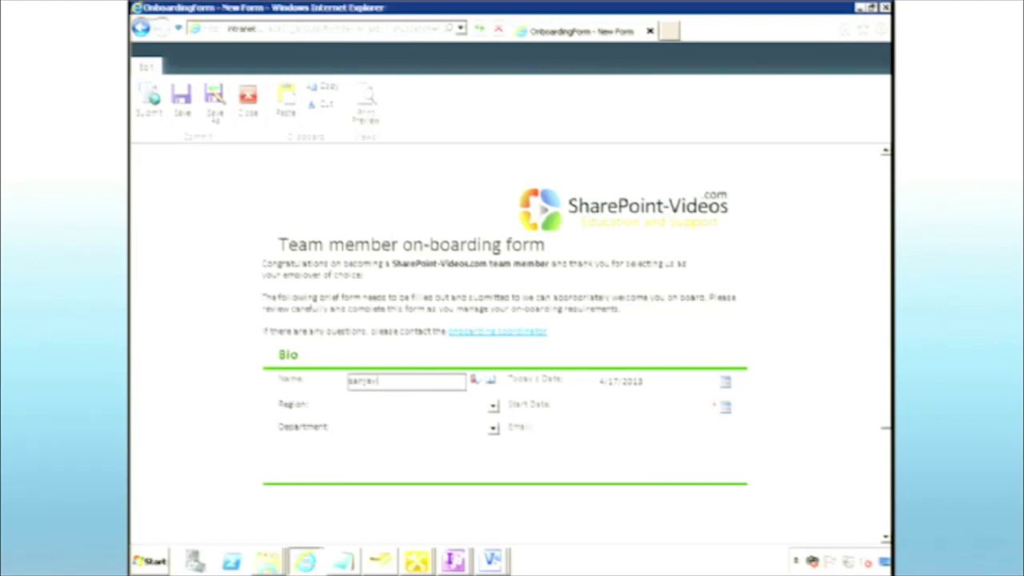
{"action": "left_click", "coordinate": [474, 381]}
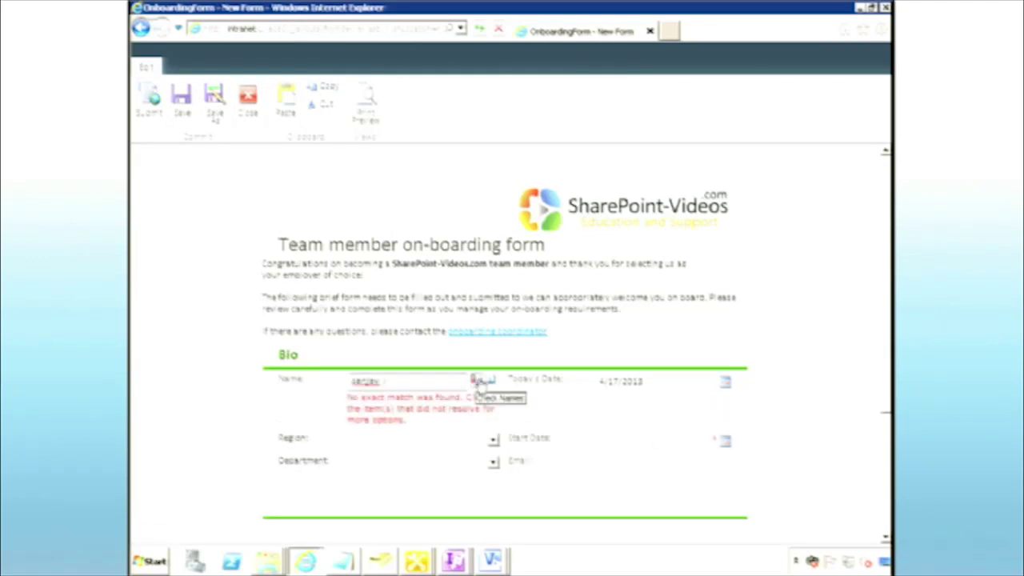
{"action": "left_click", "coordinate": [364, 382]}
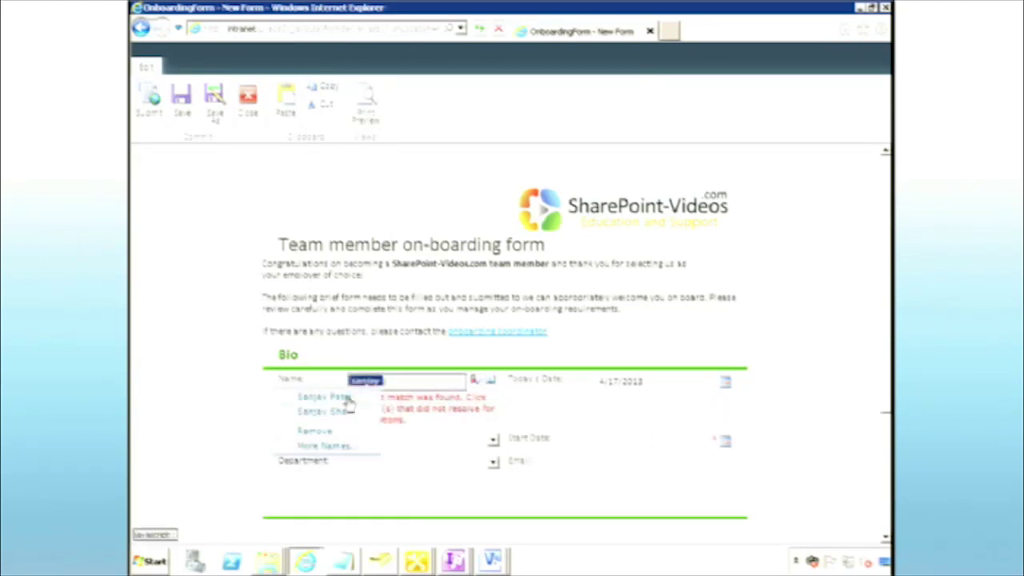
{"action": "left_click", "coordinate": [347, 398]}
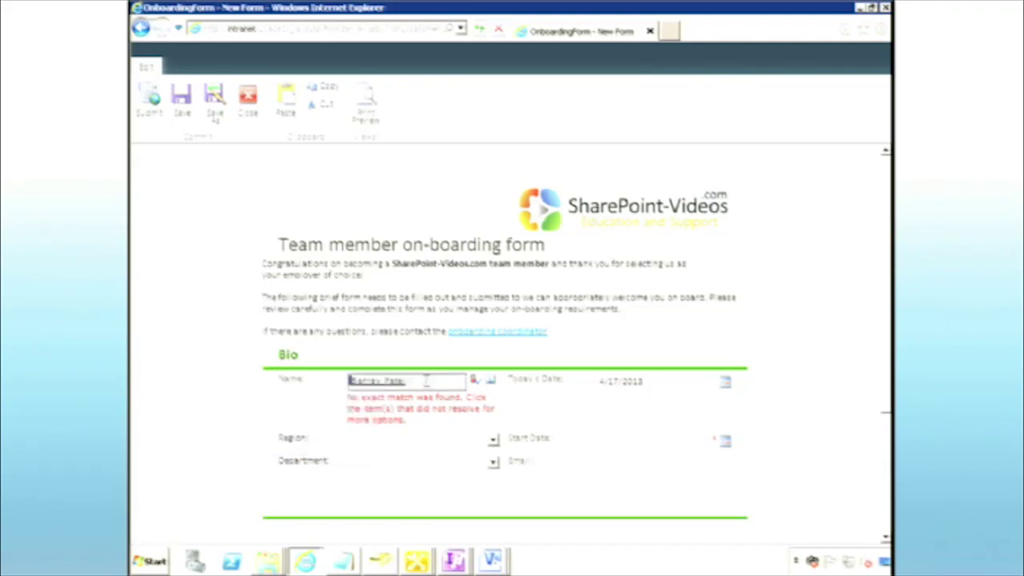
- Set Region South, Department Purchasing, start date 4/18/2013 and e-mail, then submit the form
{"action": "left_click", "coordinate": [494, 440]}
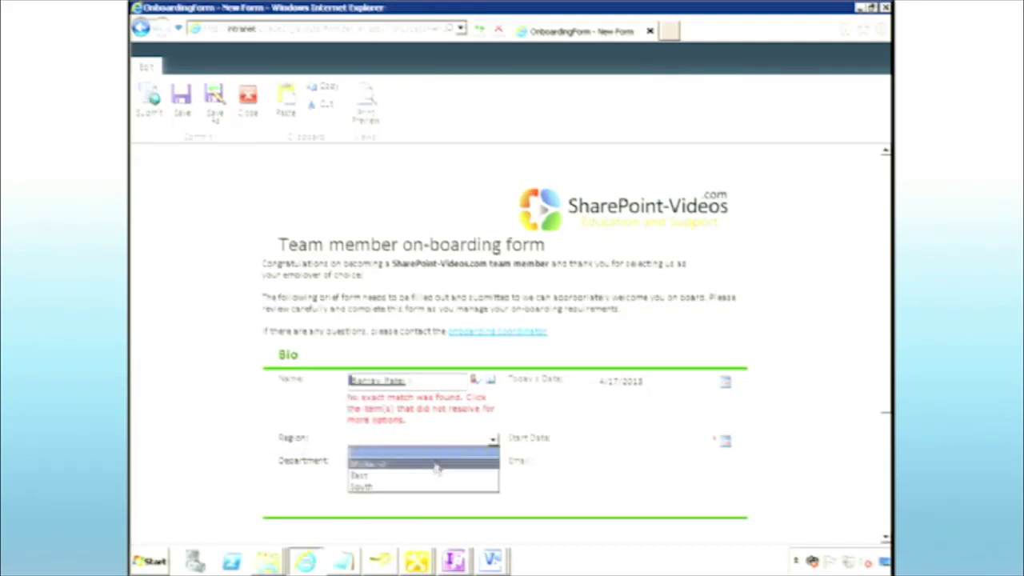
{"action": "left_click", "coordinate": [428, 488]}
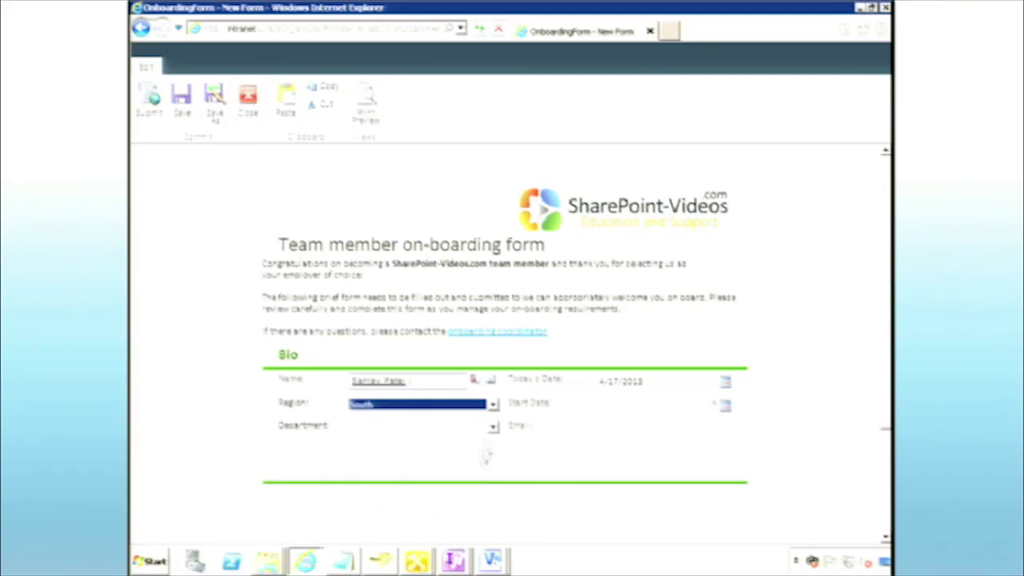
{"action": "left_click", "coordinate": [493, 427]}
{"action": "left_click", "coordinate": [436, 452]}
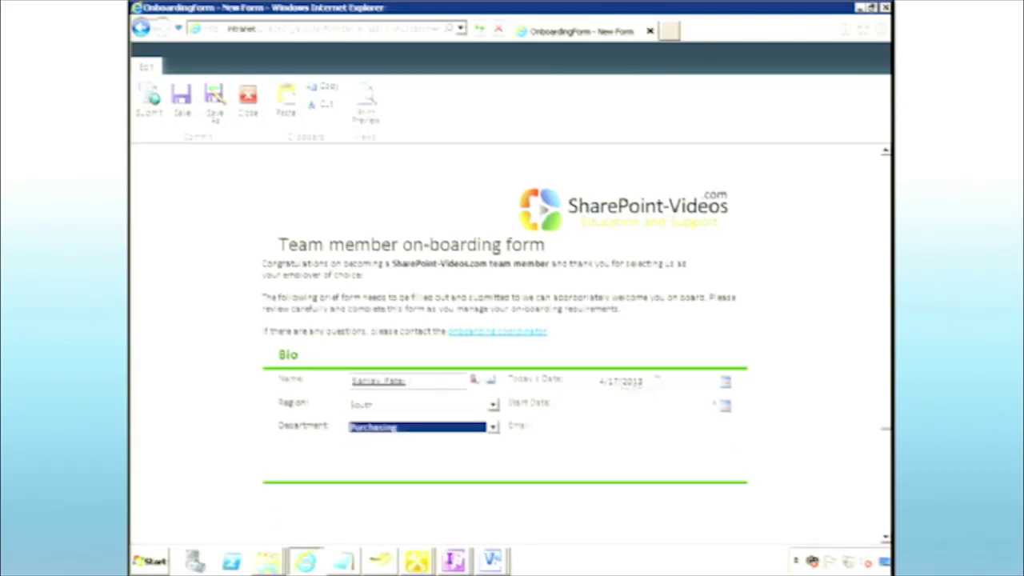
{"action": "left_click", "coordinate": [724, 406]}
{"action": "left_click", "coordinate": [699, 432]}
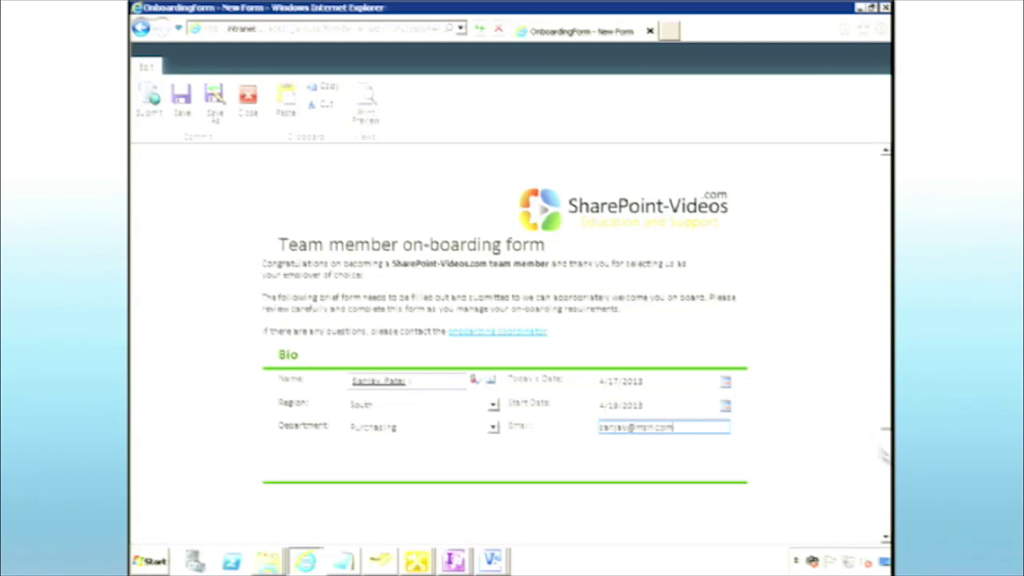
{"action": "left_click", "coordinate": [886, 455]}
{"action": "scroll", "coordinate": [504, 320], "scroll_direction": "up", "scroll_amount": 3}
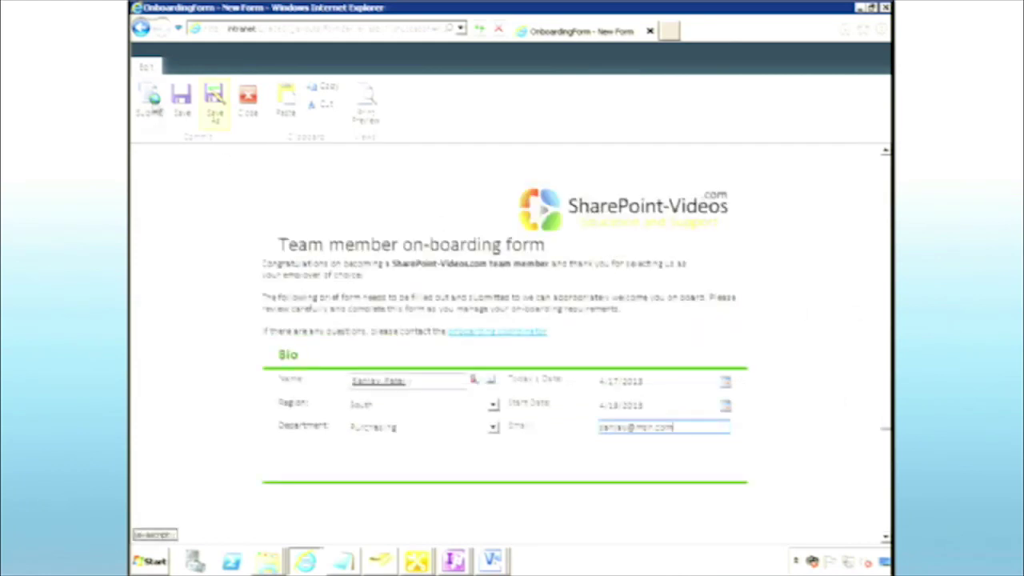
{"action": "left_click", "coordinate": [152, 97]}
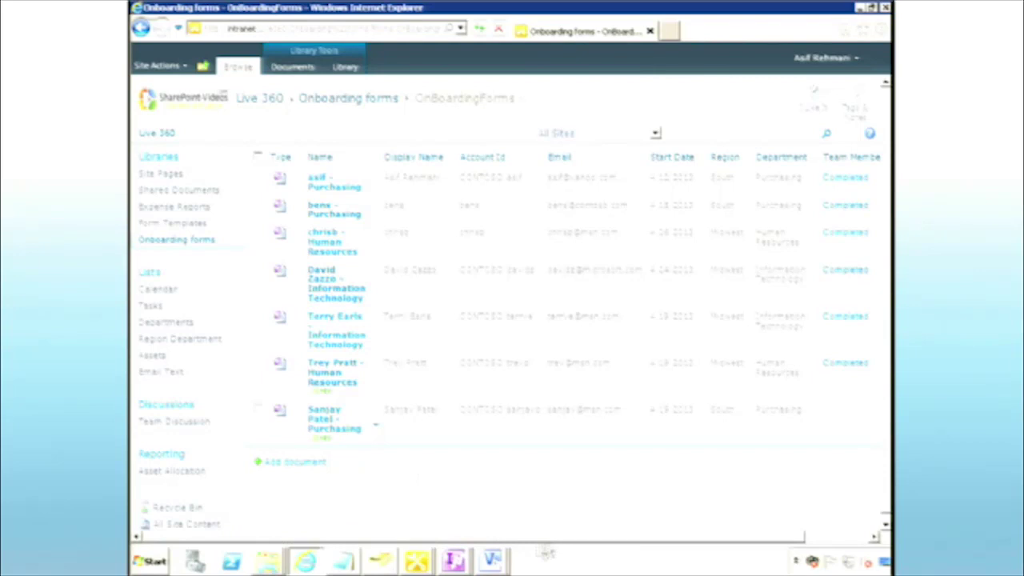
- Open the Purchasing form's In Progress workflow status, panning the diagram and scrolling down to Tasks
{"action": "scroll", "coordinate": [796, 496], "scroll_direction": "right", "scroll_amount": 2}
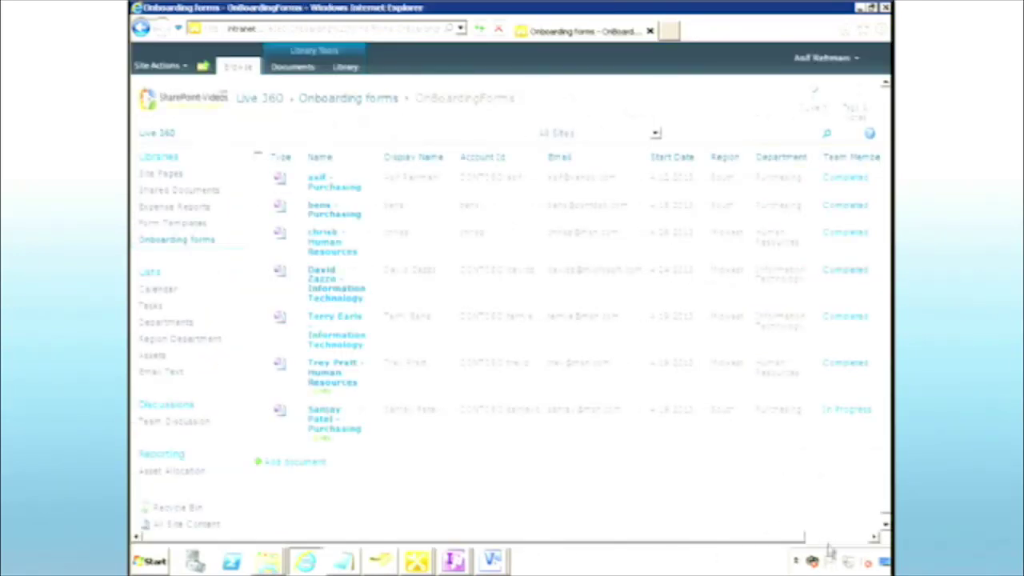
{"action": "scroll", "coordinate": [836, 448], "scroll_direction": "right", "scroll_amount": 2}
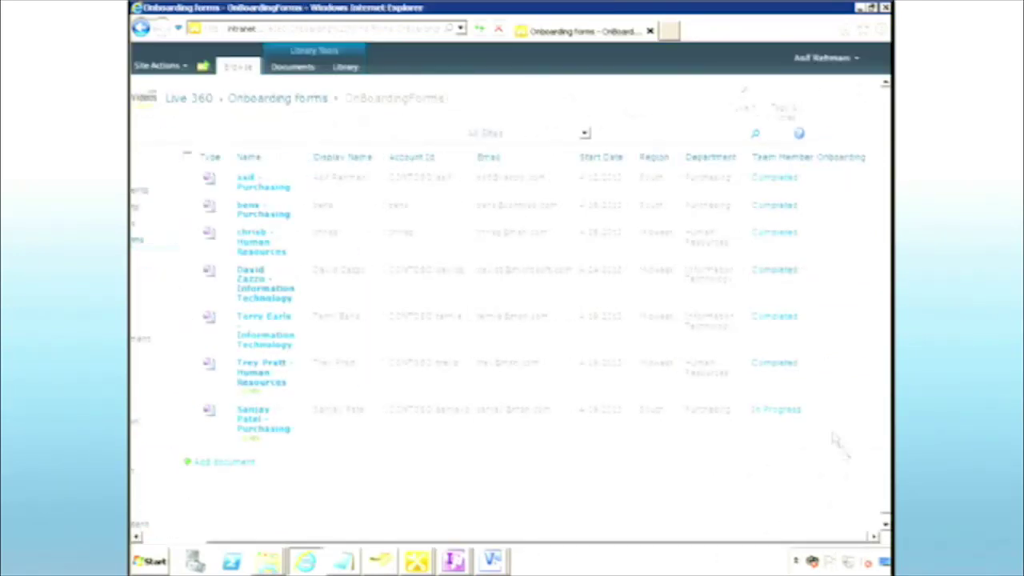
{"action": "left_click", "coordinate": [790, 410]}
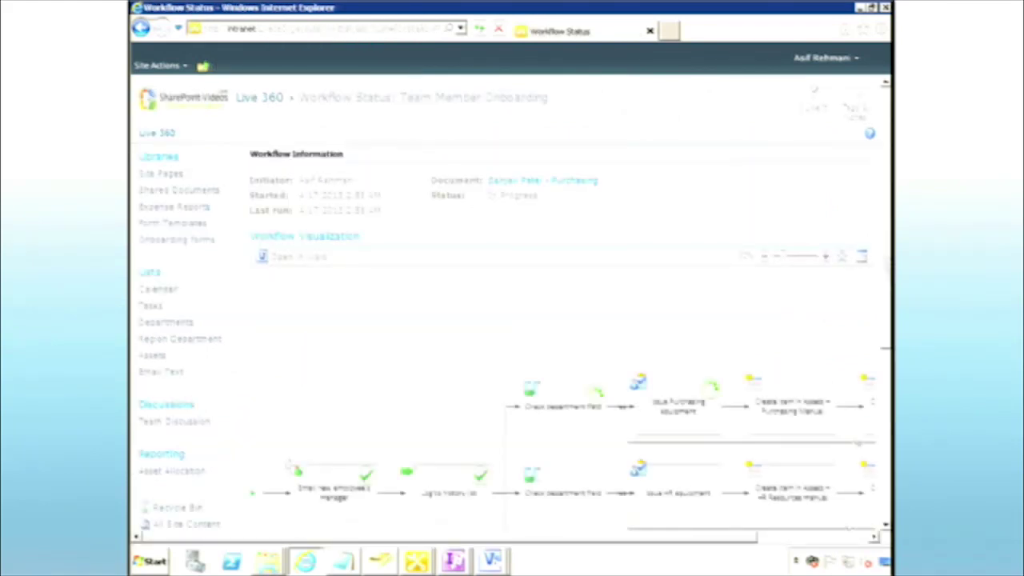
{"action": "scroll", "coordinate": [512, 304], "scroll_direction": "down", "scroll_amount": 3}
{"action": "left_click_drag", "start_coordinate": [470, 292], "coordinate": [403, 190]}
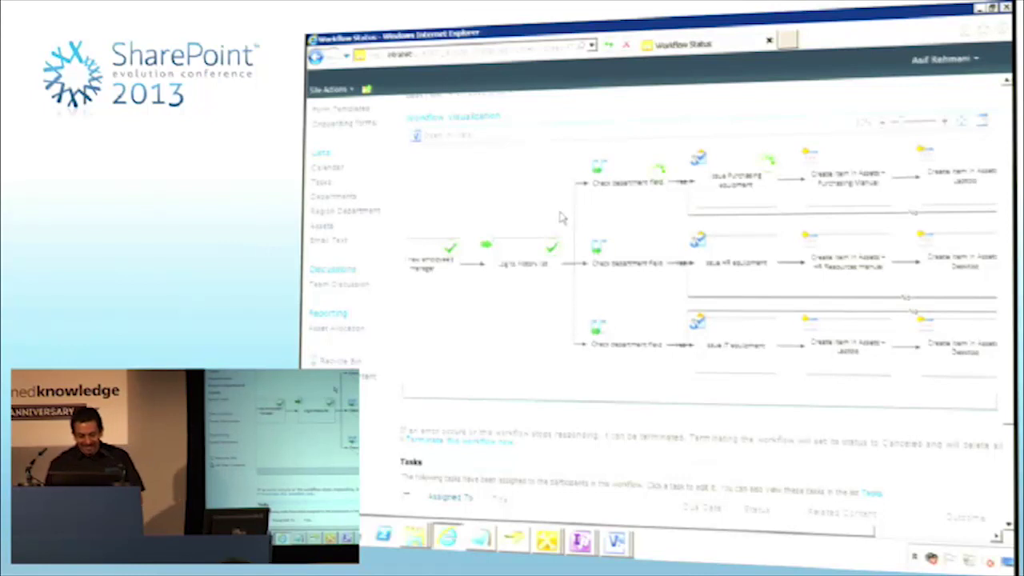
{"action": "left_click", "coordinate": [929, 531]}
{"action": "left_click", "coordinate": [933, 536]}
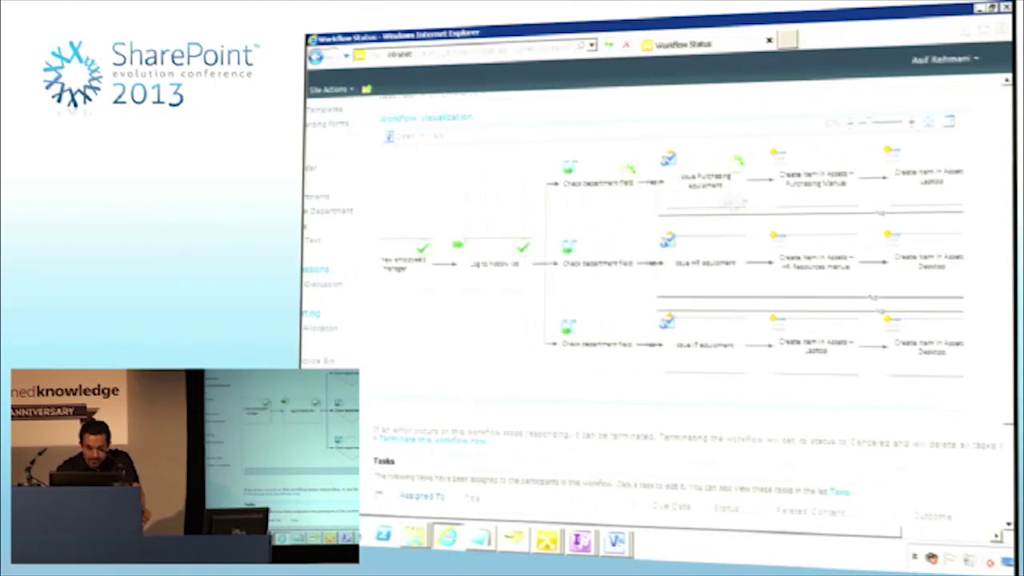
{"action": "scroll", "coordinate": [1010, 374], "scroll_direction": "down", "scroll_amount": 2}
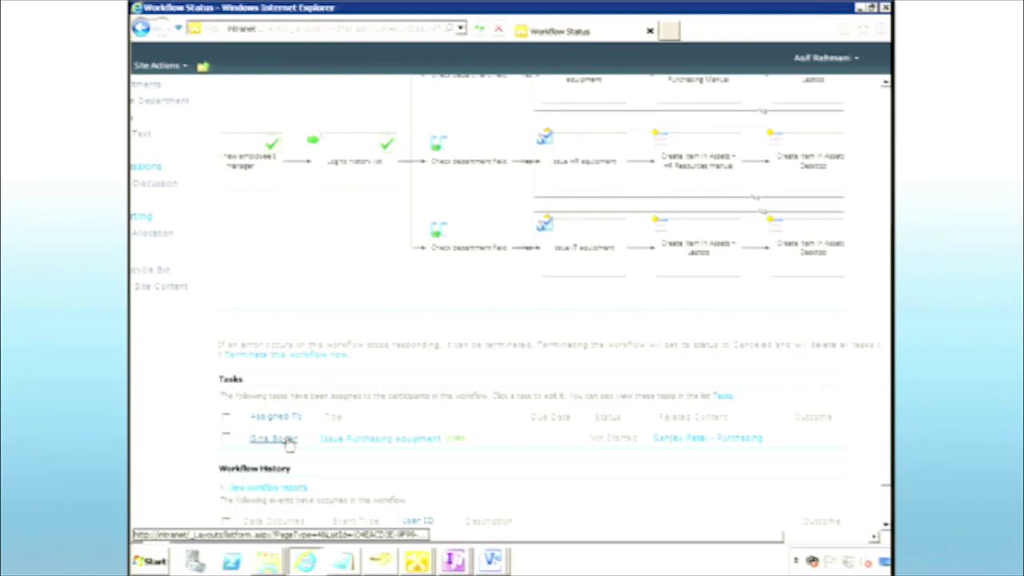
{"action": "scroll", "coordinate": [512, 304], "scroll_direction": "down", "scroll_amount": 2}
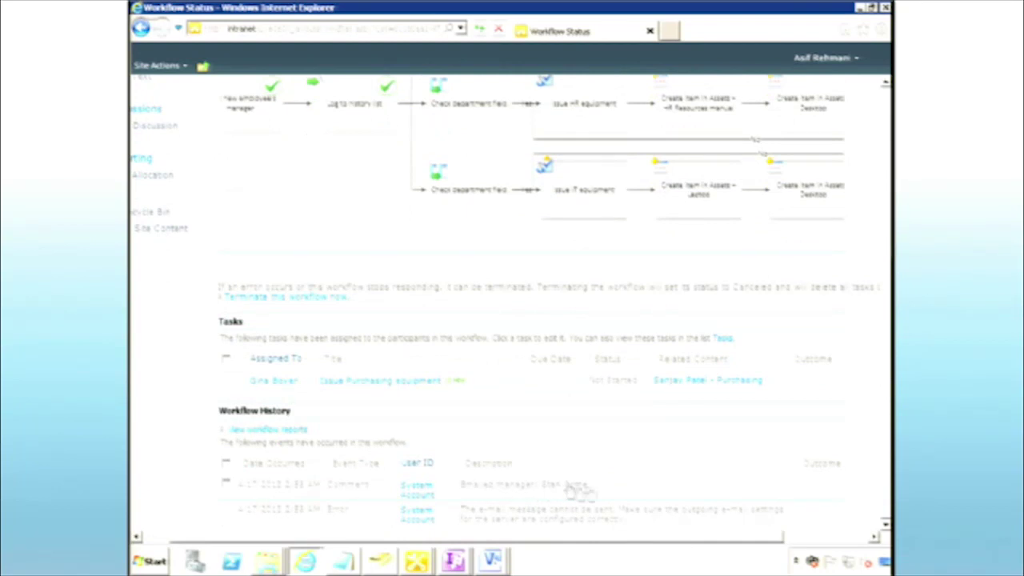
- Mark the Issue Purchasing equipment task complete, review the updated history, and return to Onboarding forms
{"action": "left_click", "coordinate": [362, 382]}
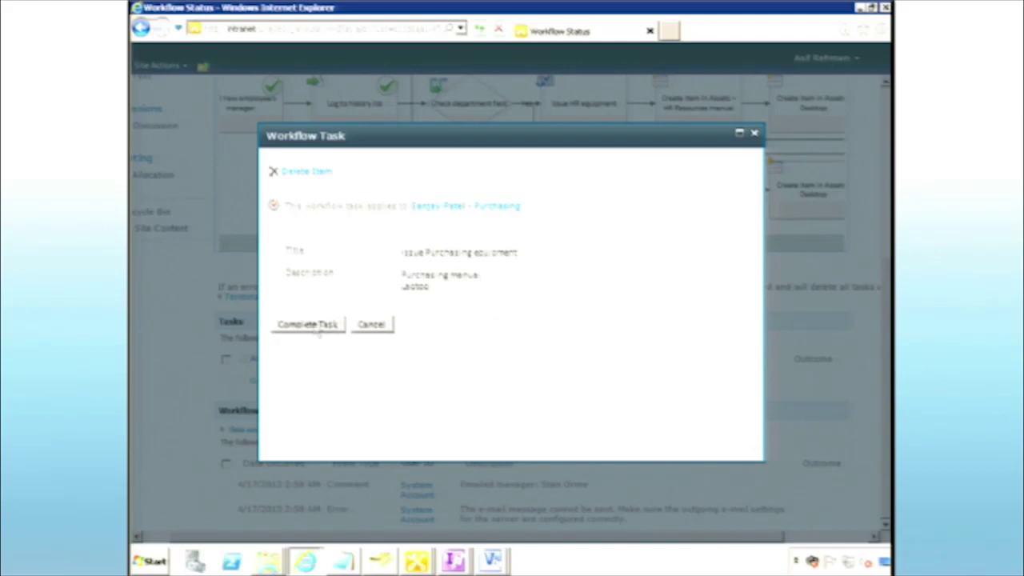
{"action": "left_click", "coordinate": [308, 324]}
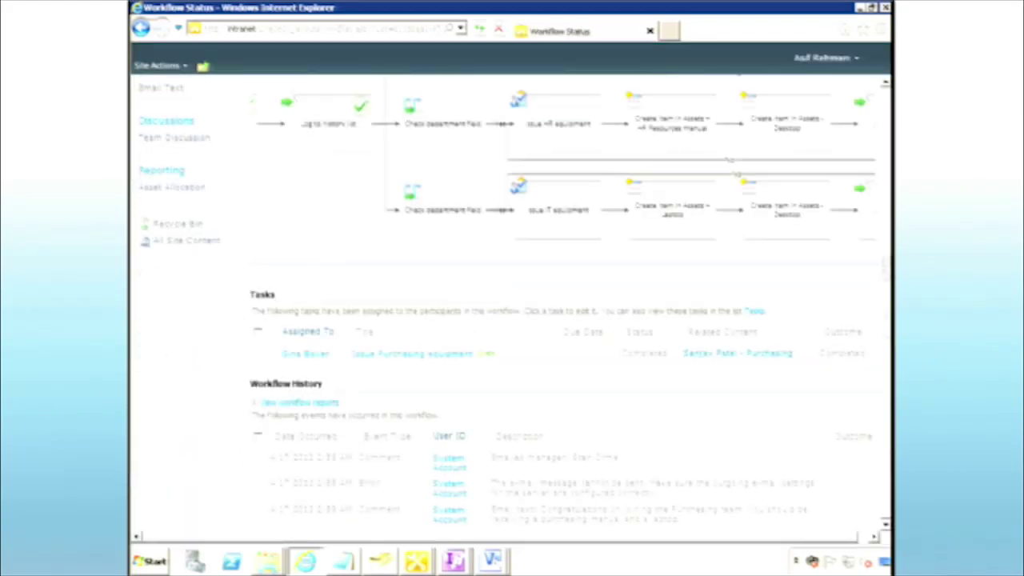
{"action": "scroll", "coordinate": [511, 312], "scroll_direction": "up", "scroll_amount": 3}
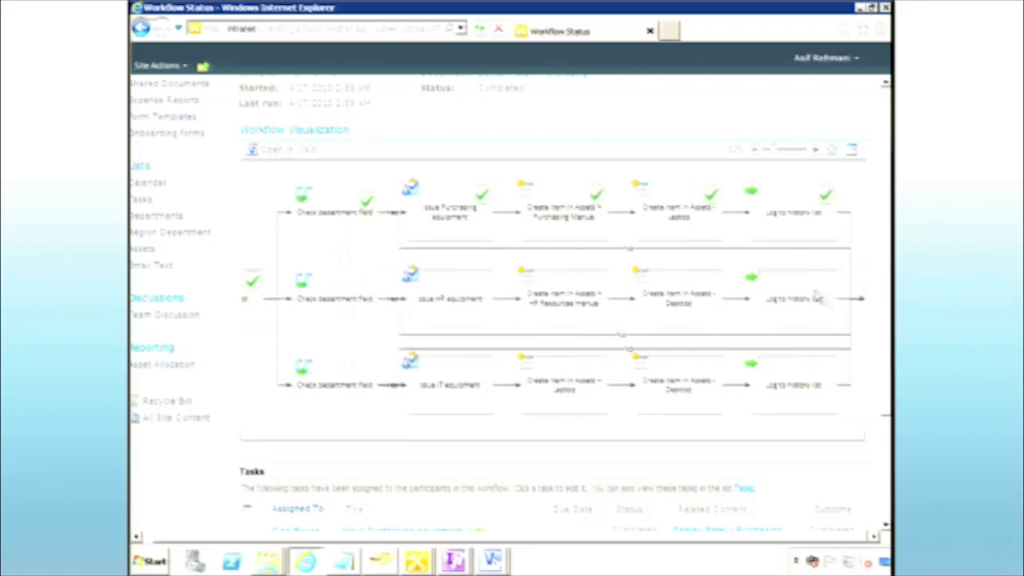
{"action": "scroll", "coordinate": [512, 304], "scroll_direction": "down", "scroll_amount": 3}
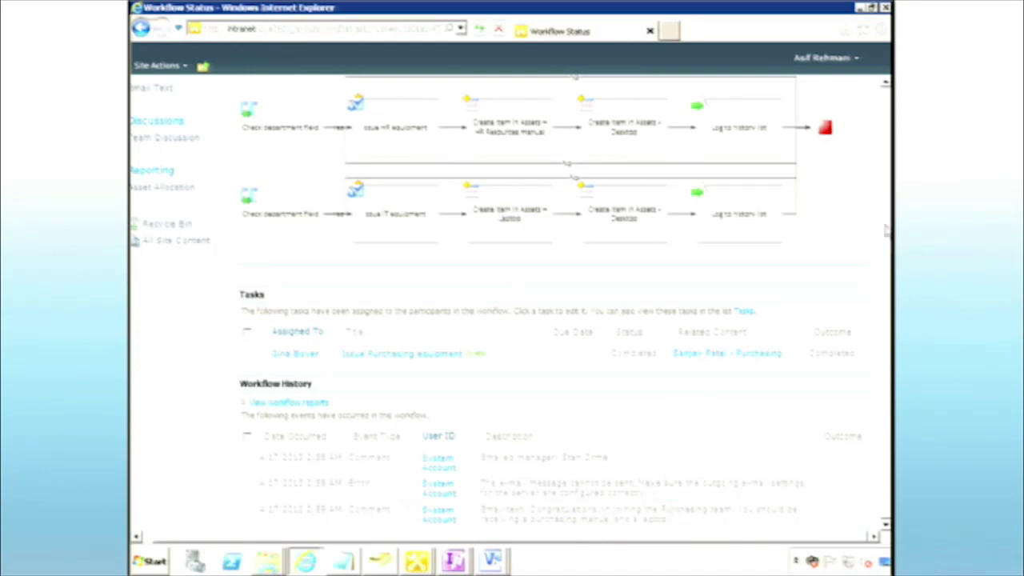
{"action": "scroll", "coordinate": [885, 230], "scroll_direction": "up", "scroll_amount": 4}
{"action": "left_click_drag", "start_coordinate": [486, 538], "coordinate": [446, 538]}
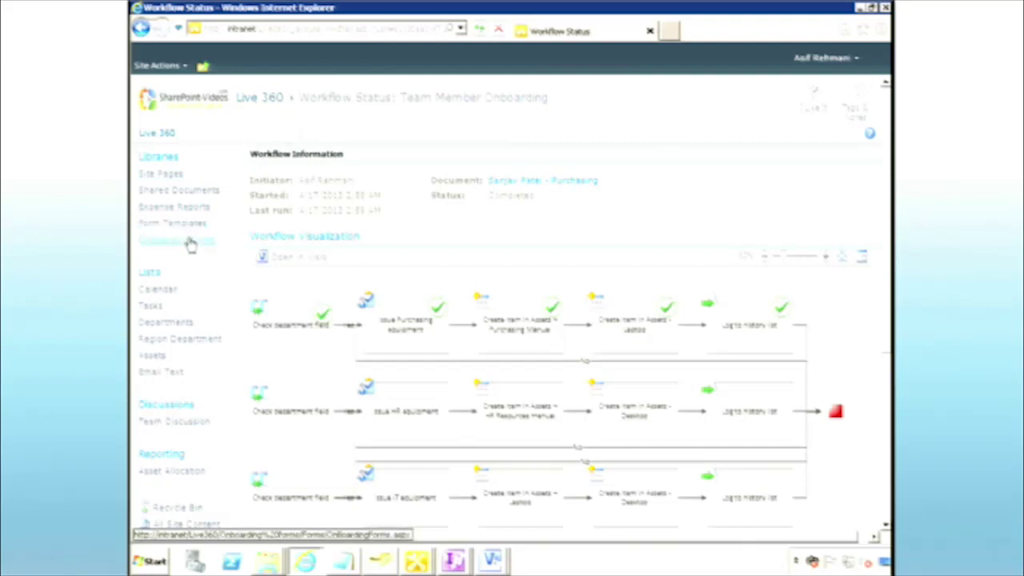
{"action": "left_click", "coordinate": [190, 241]}
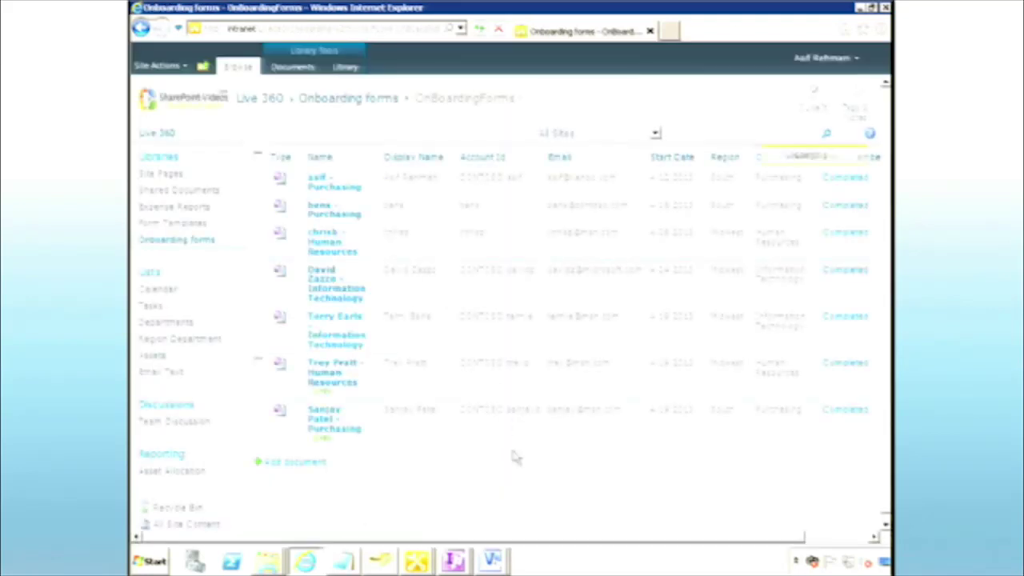
- Open the Assets list, then switch back to the Team Member Onboarding settings in SharePoint Designer
{"action": "left_click", "coordinate": [157, 357]}
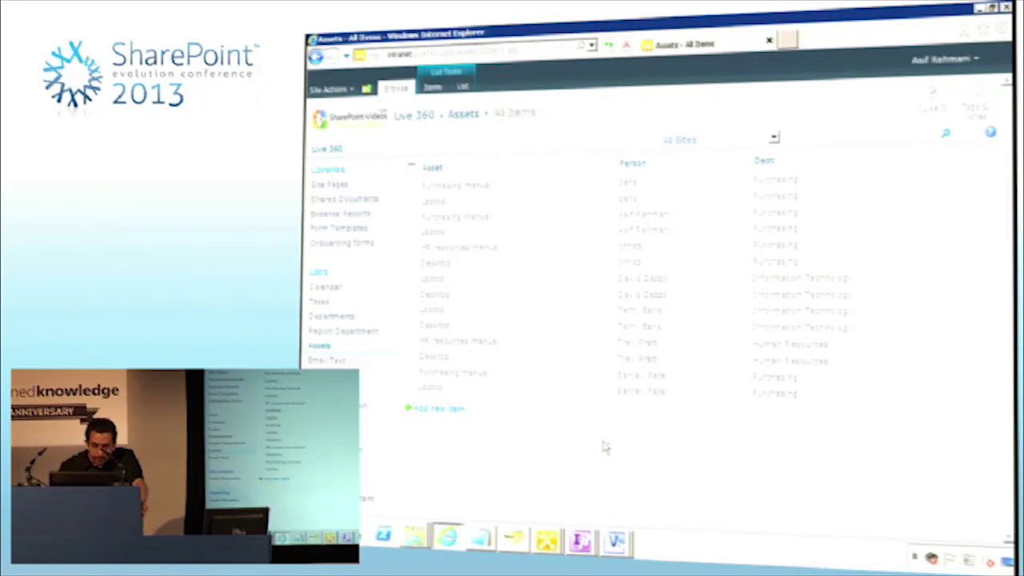
{"action": "left_click", "coordinate": [549, 542]}
{"action": "left_click", "coordinate": [552, 511]}
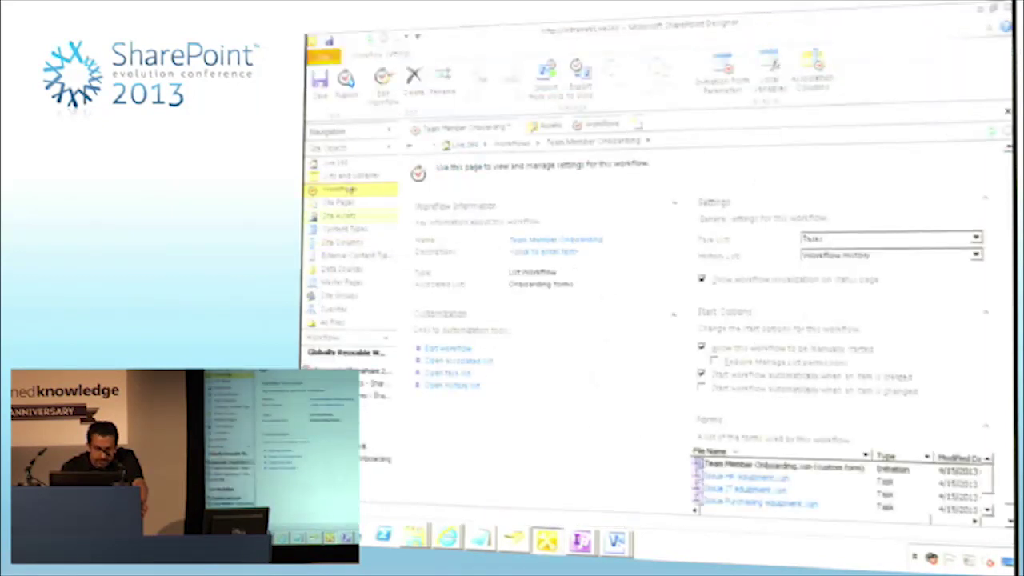
- Open Team Member Onboarding from Workflows and pick its Issue HR equipment.xsn task form
{"action": "left_click", "coordinate": [349, 176]}
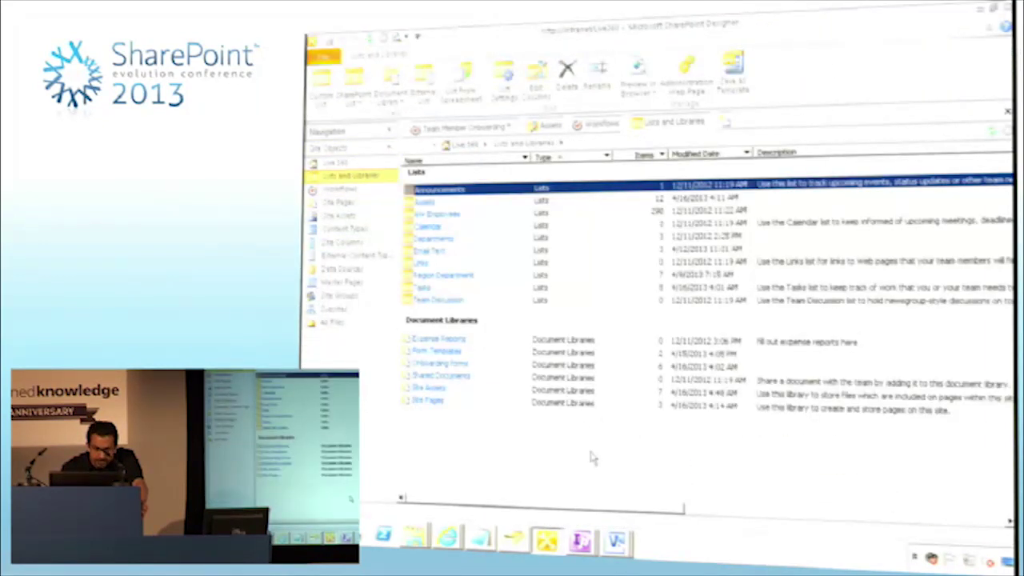
{"action": "left_click", "coordinate": [592, 457]}
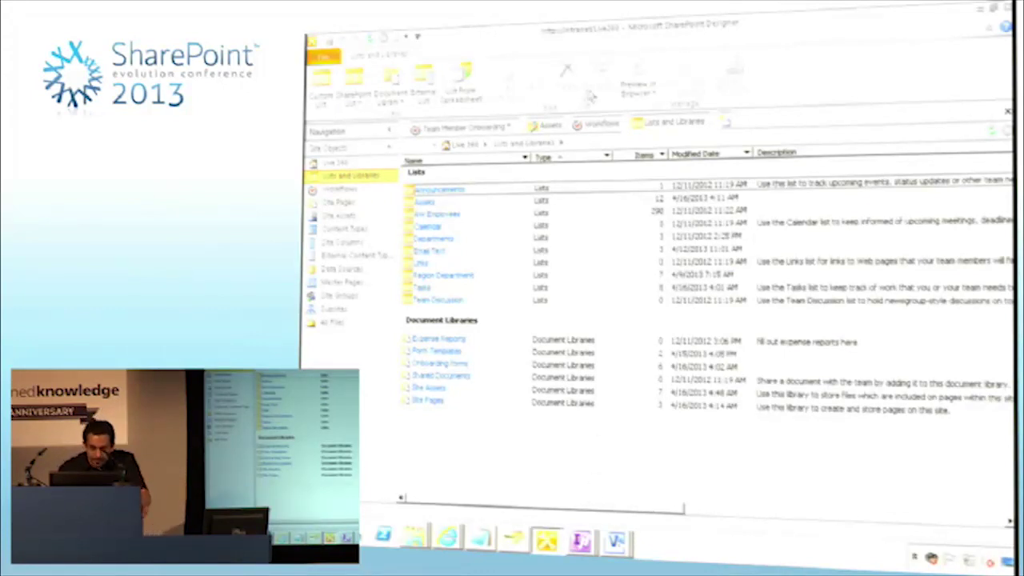
{"action": "left_click", "coordinate": [599, 126]}
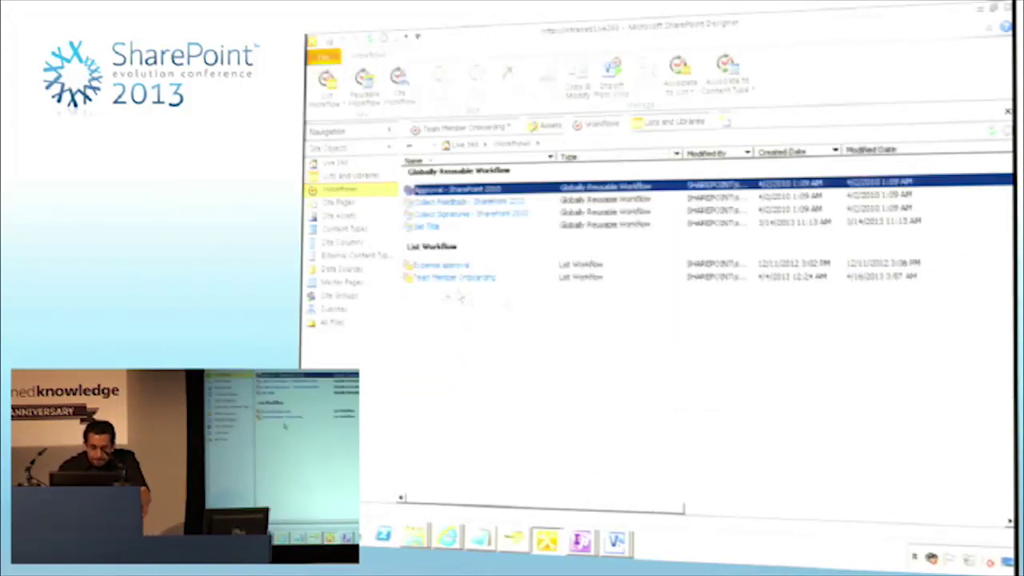
{"action": "left_click", "coordinate": [461, 280]}
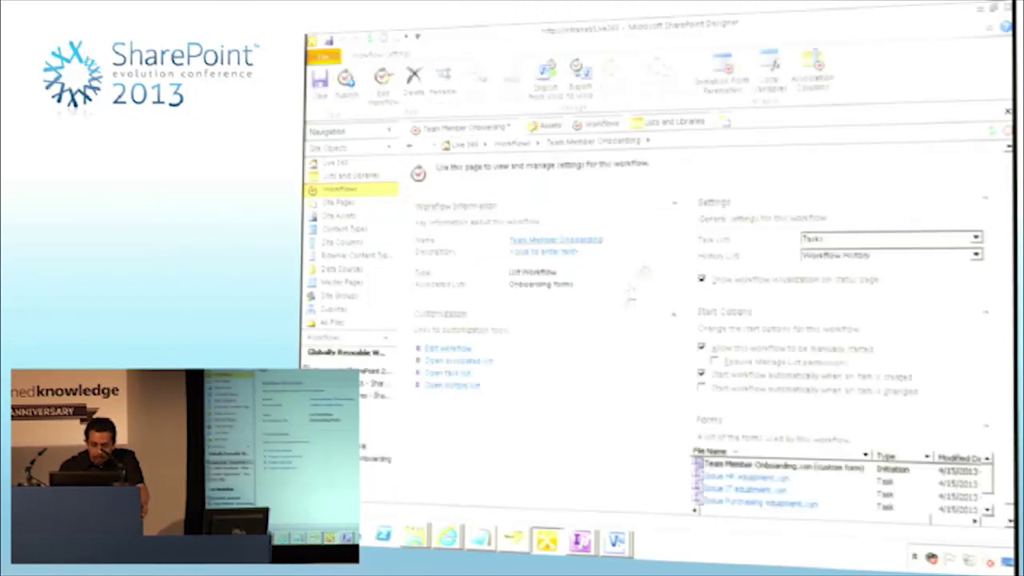
{"action": "left_click", "coordinate": [990, 490]}
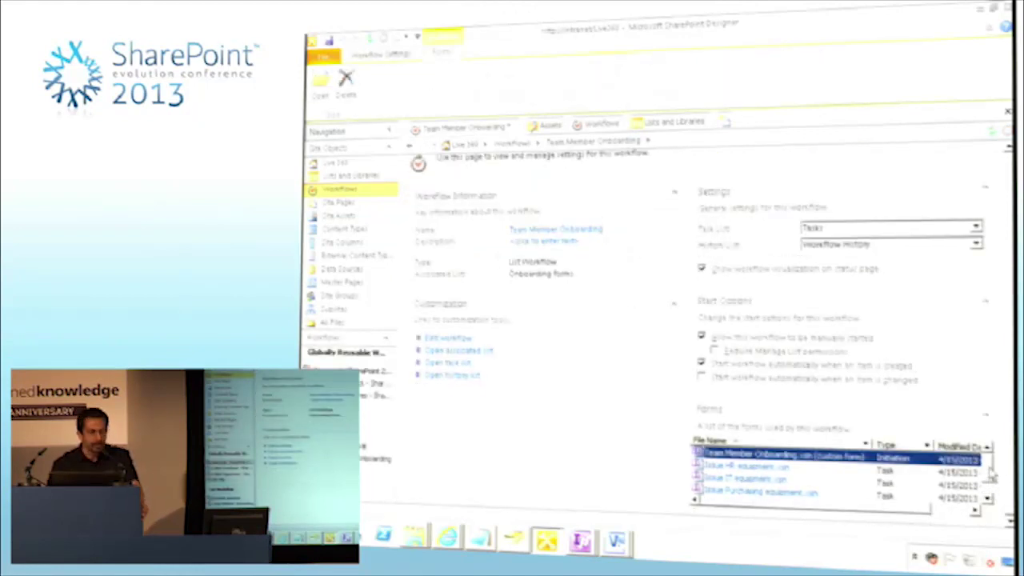
{"action": "left_click", "coordinate": [806, 472]}
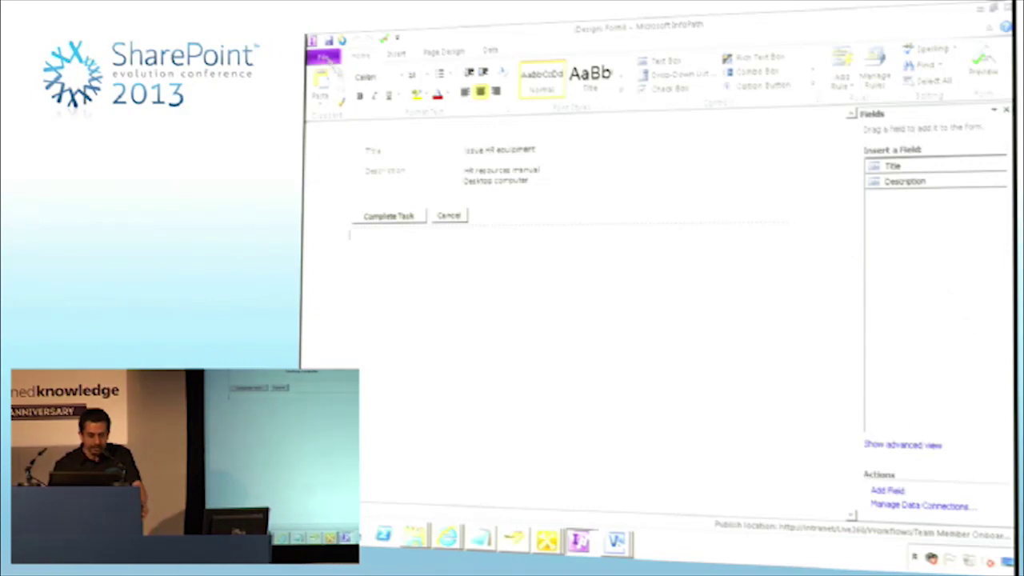
{"action": "left_click", "coordinate": [325, 59]}
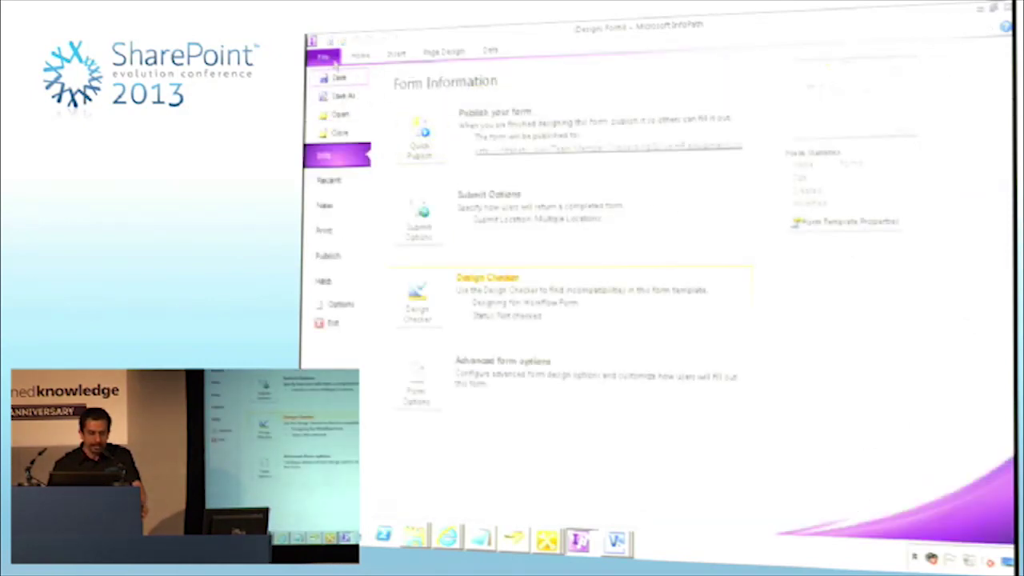
{"action": "left_click", "coordinate": [325, 58]}
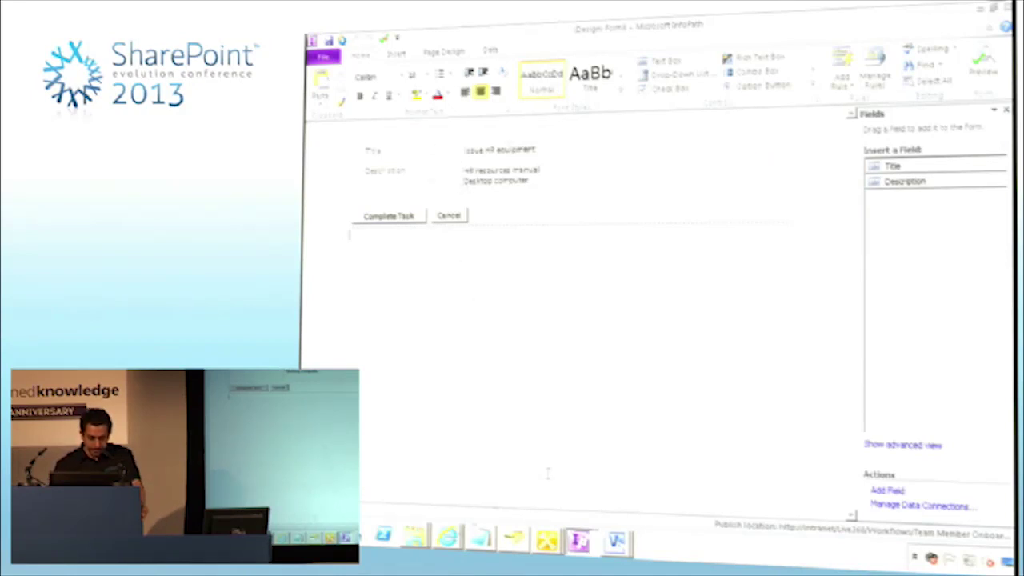
{"action": "left_click", "coordinate": [439, 543]}
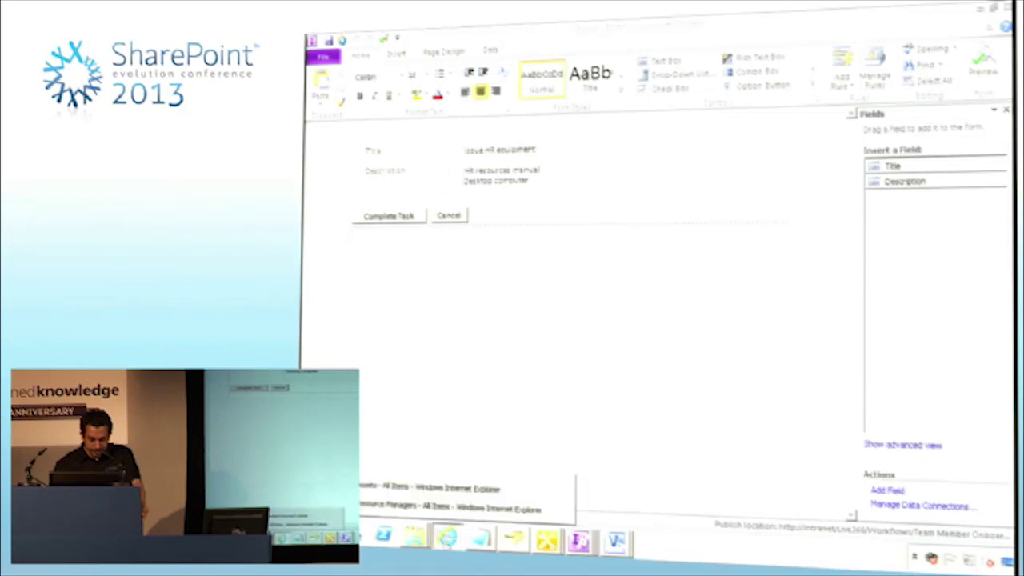
{"action": "left_click", "coordinate": [436, 509]}
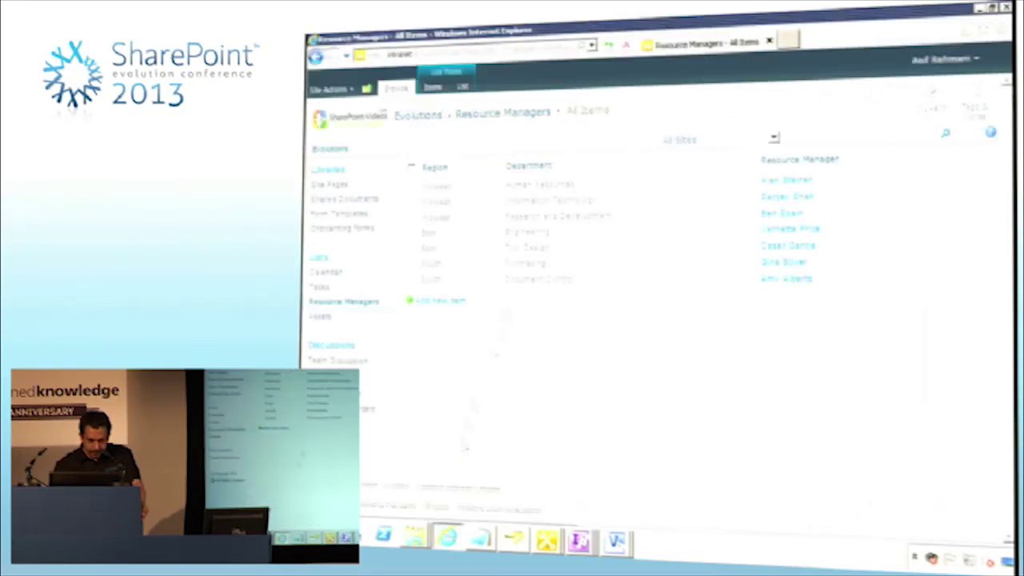
- Open Onboarding forms, then switch to the Assets - All Items browser window
{"action": "left_click", "coordinate": [352, 230]}
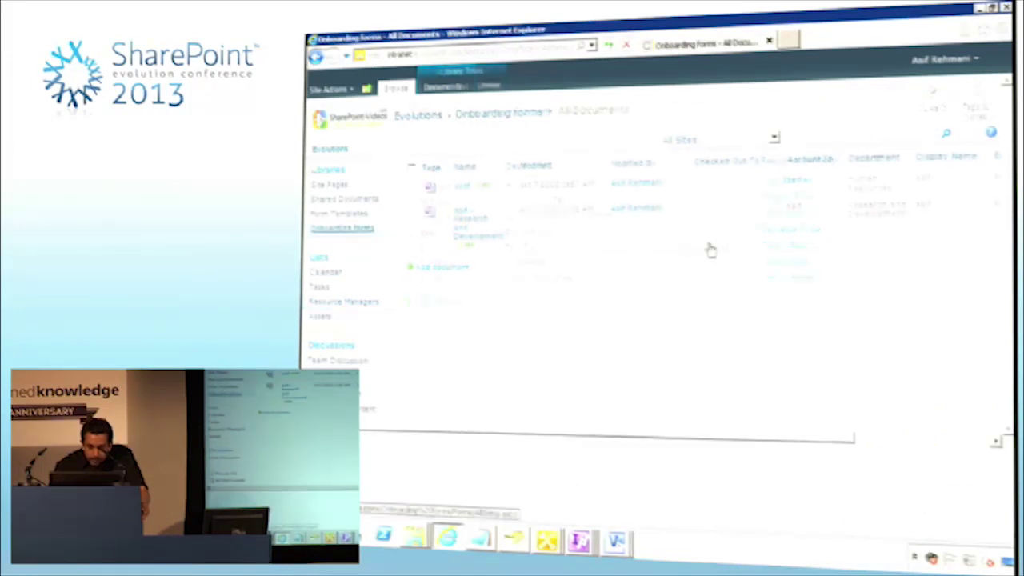
{"action": "mouse_move", "coordinate": [447, 536]}
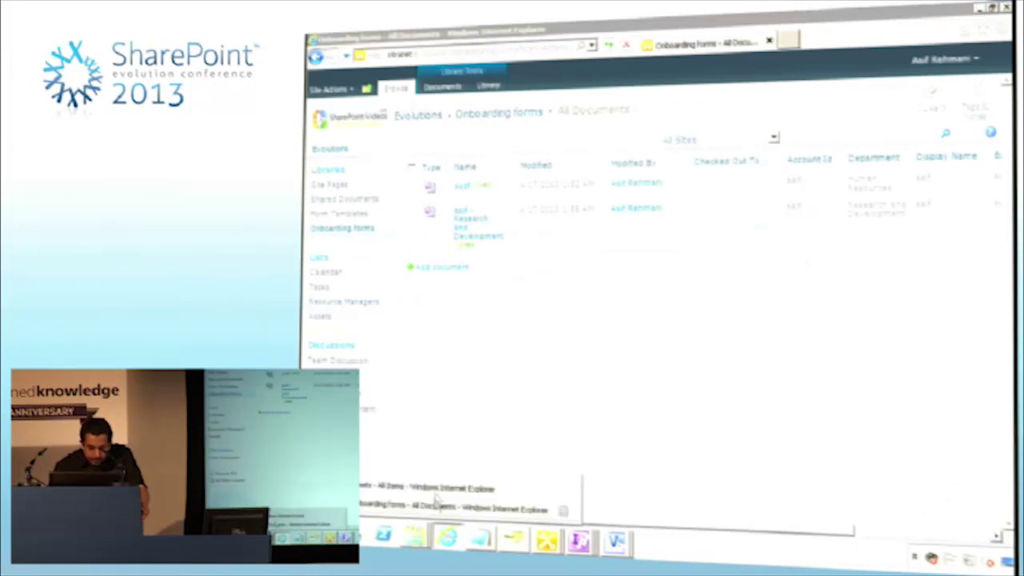
{"action": "left_click", "coordinate": [437, 489]}
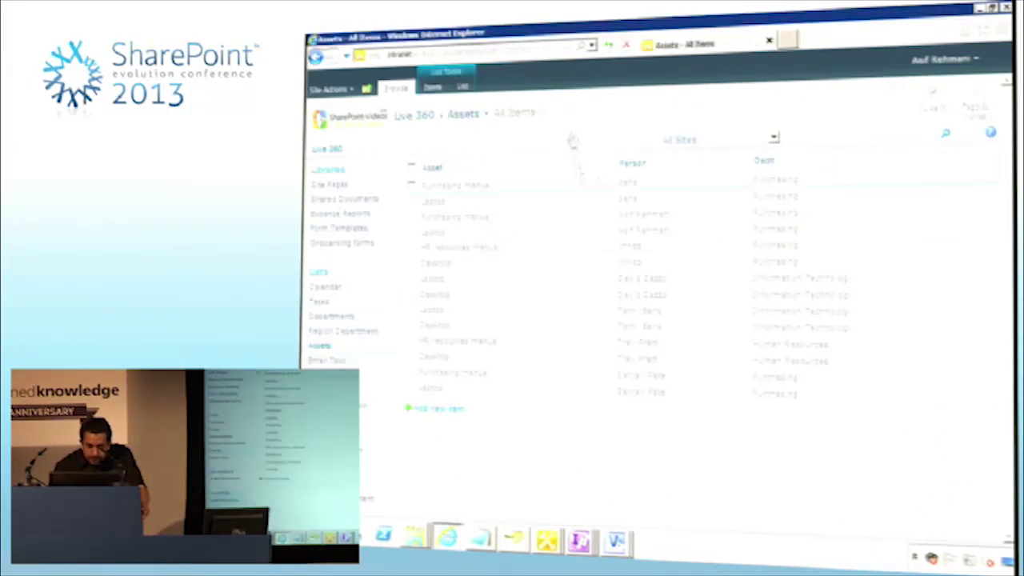
- Open the Purchasing entry's Completed workflow and inspect then close the Issue Purchasing equipment task
{"action": "left_click", "coordinate": [343, 243]}
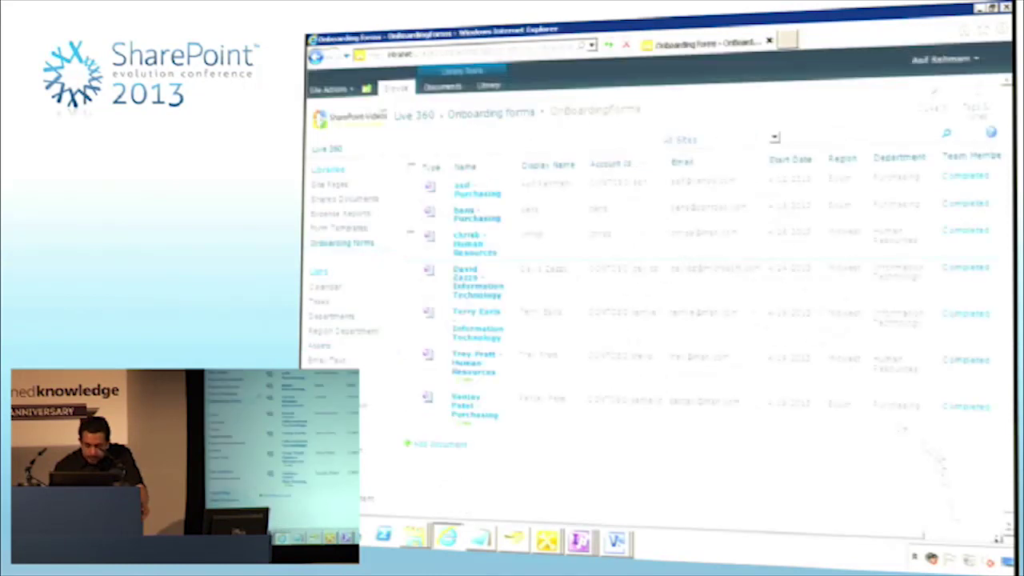
{"action": "left_click", "coordinate": [964, 406]}
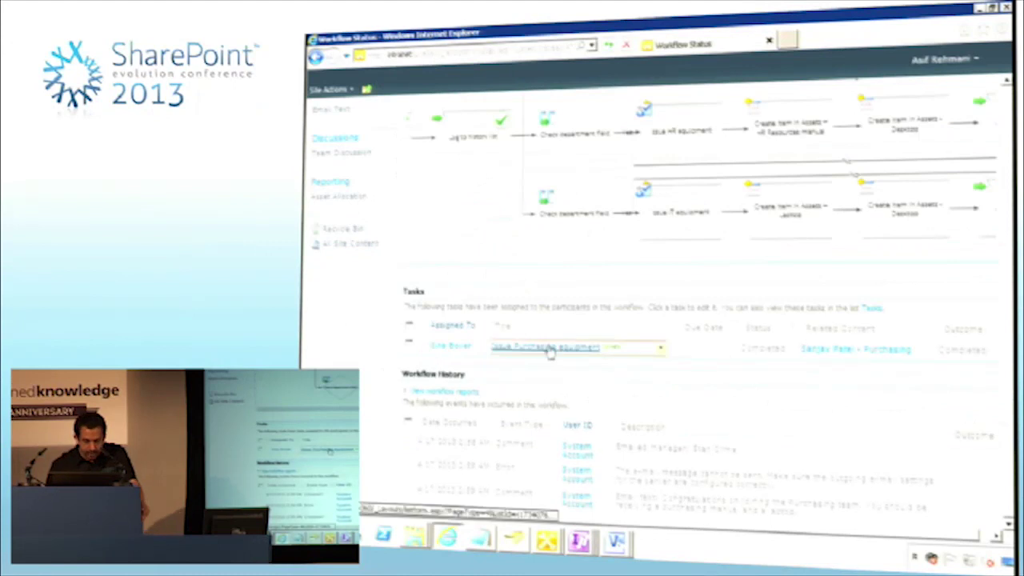
{"action": "left_click", "coordinate": [551, 353]}
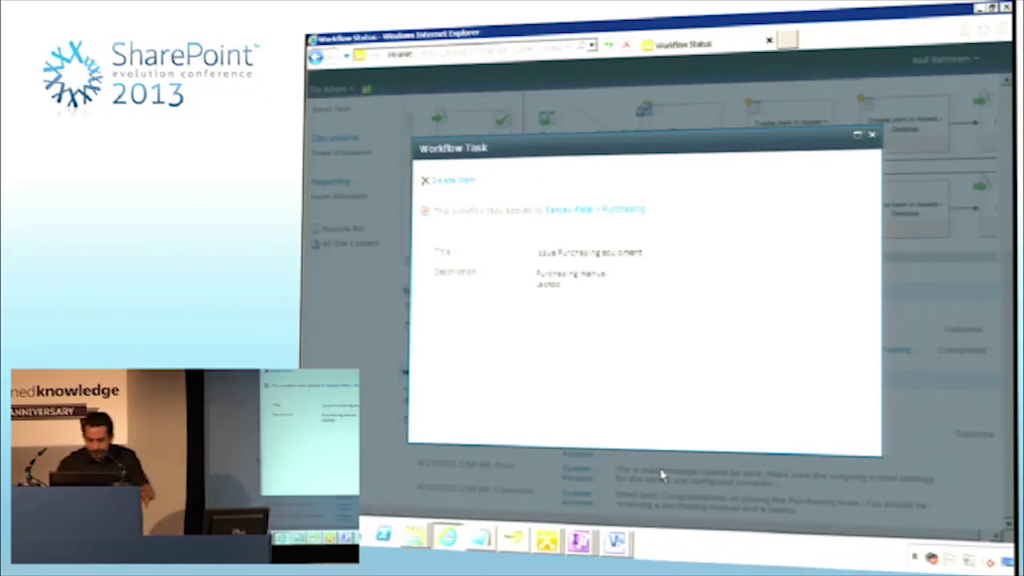
{"action": "left_click", "coordinate": [874, 136]}
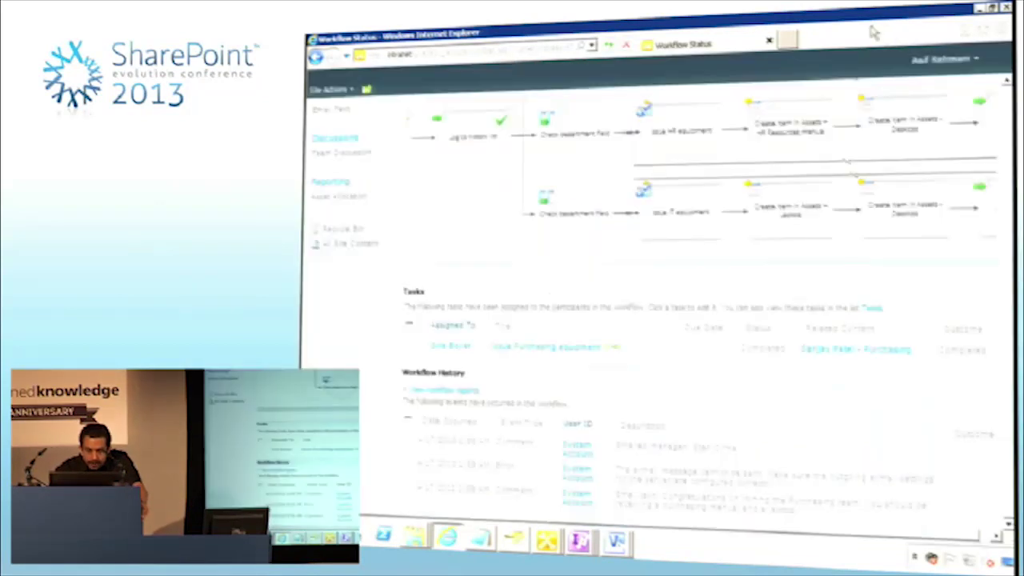
- Add an 'Asset pictures' view to the Assets list, then restart SharePoint Designer after it crashes
{"action": "mouse_move", "coordinate": [546, 539]}
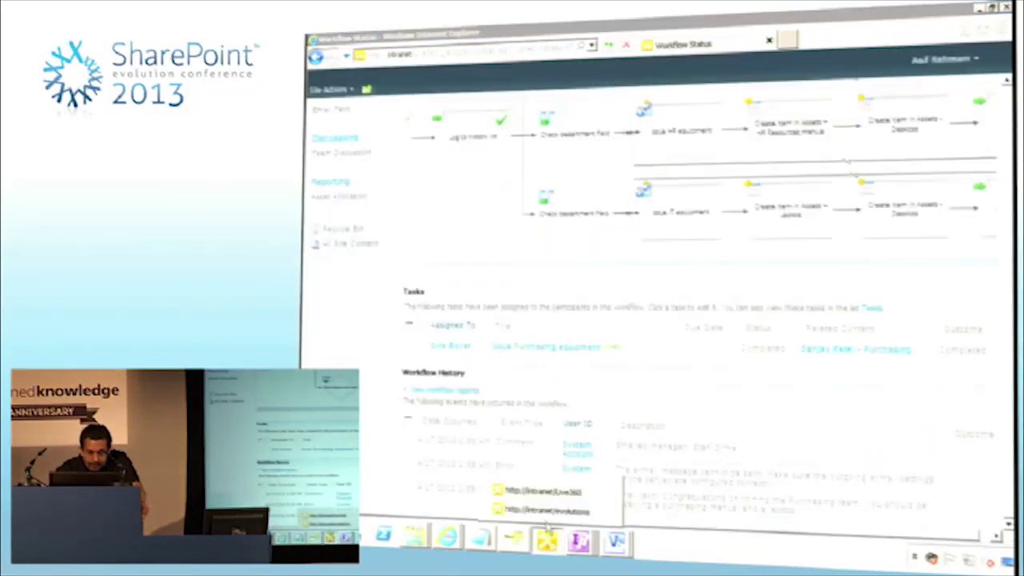
{"action": "left_click", "coordinate": [560, 488]}
{"action": "left_click", "coordinate": [352, 176]}
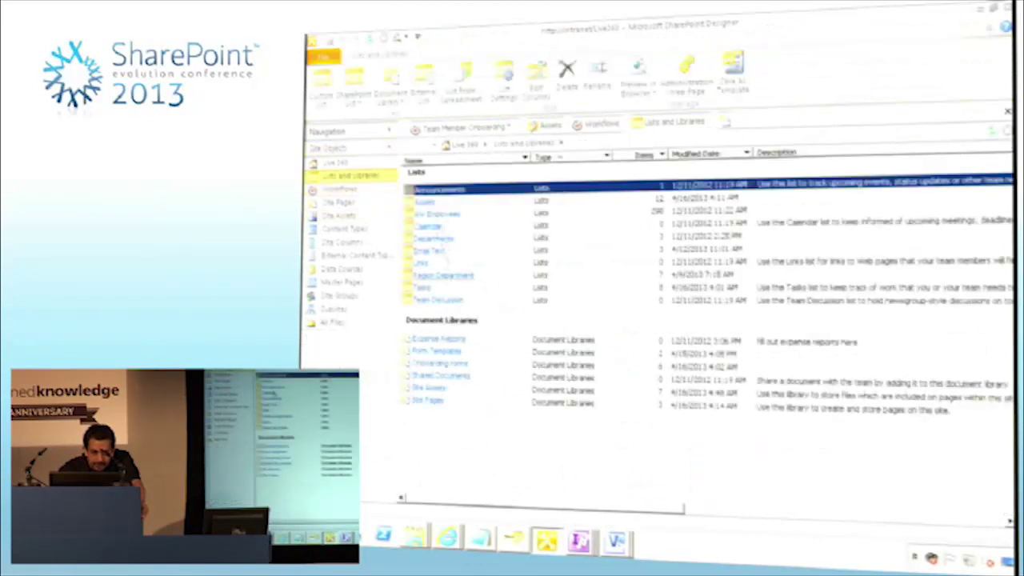
{"action": "left_click", "coordinate": [427, 203]}
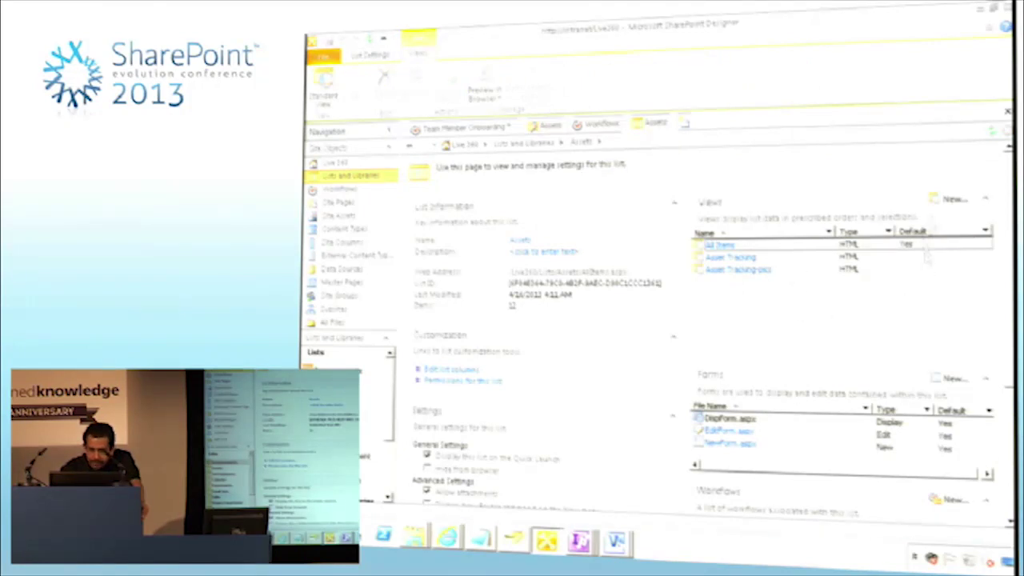
{"action": "left_click", "coordinate": [951, 202]}
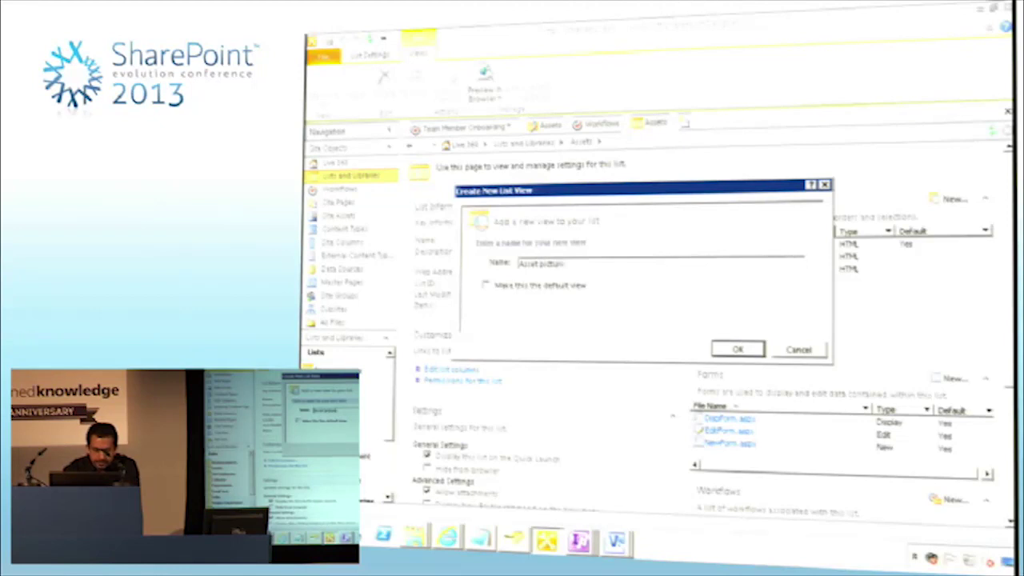
{"action": "left_click", "coordinate": [742, 355]}
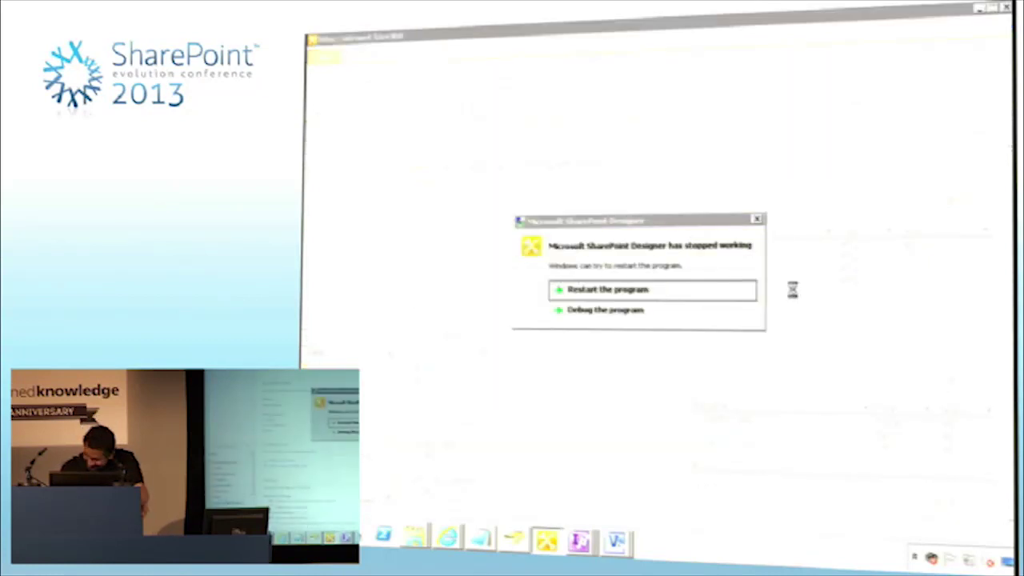
{"action": "left_click", "coordinate": [651, 296]}
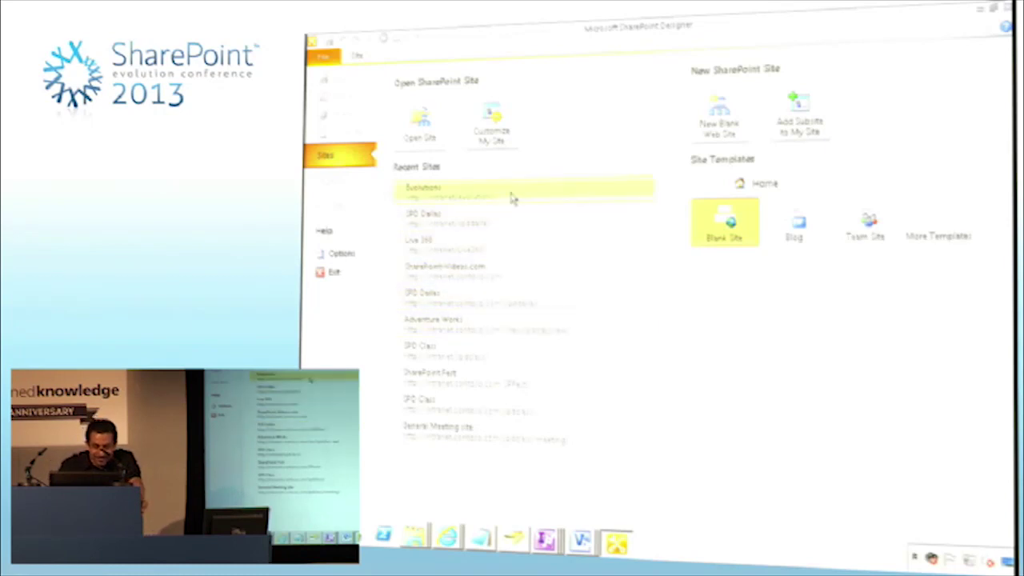
- Reopen the Live 360 site and open the Assets 'Asset pictures' view page, selecting its list web part
{"action": "left_click", "coordinate": [516, 248]}
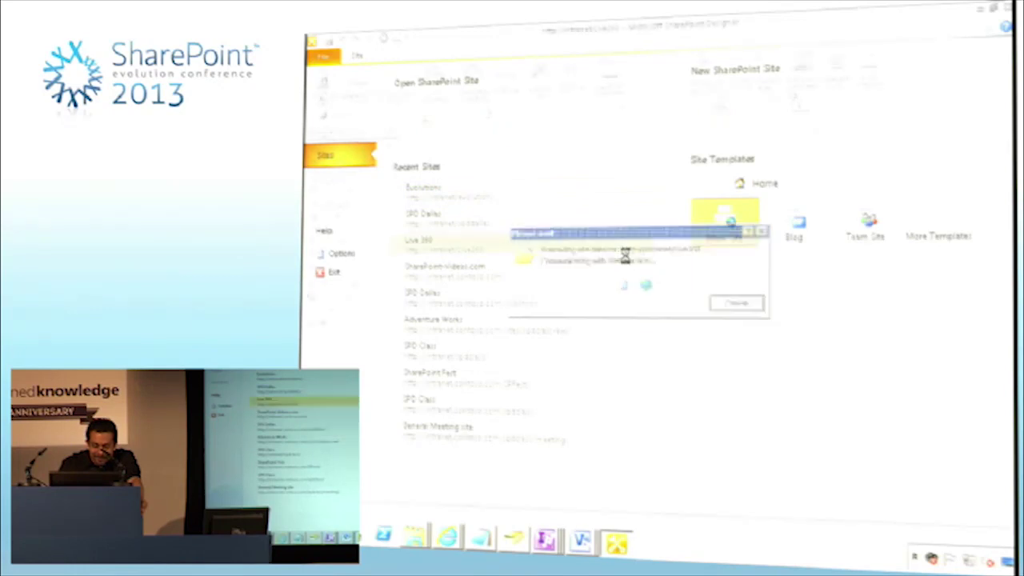
{"action": "left_click", "coordinate": [357, 176]}
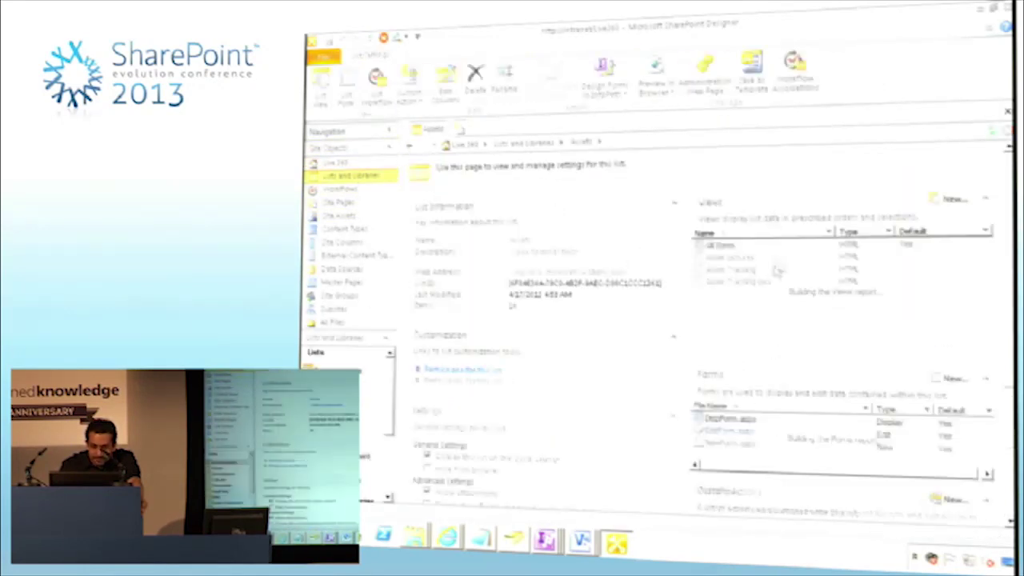
{"action": "left_click", "coordinate": [751, 258]}
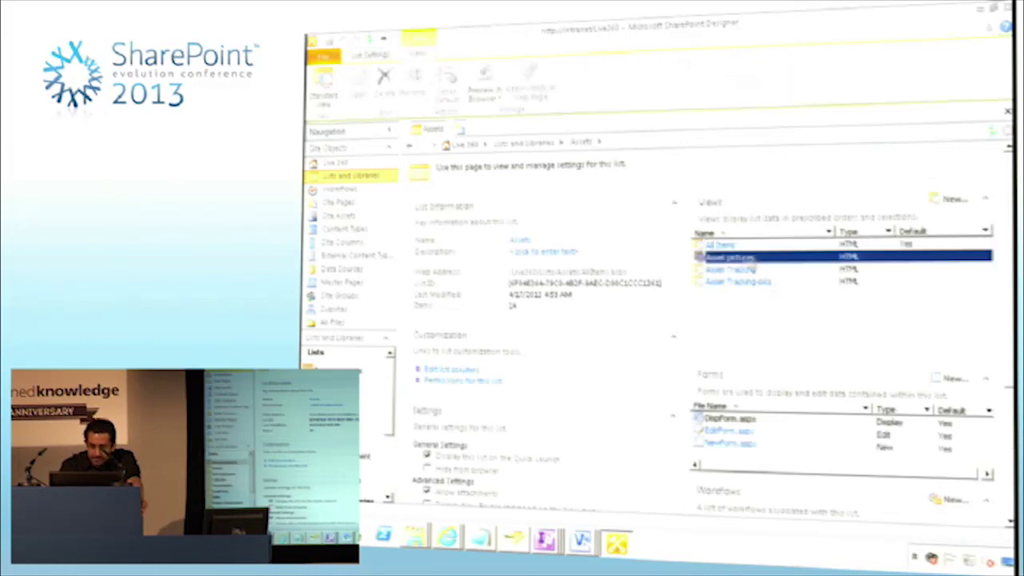
{"action": "double_click", "coordinate": [752, 257]}
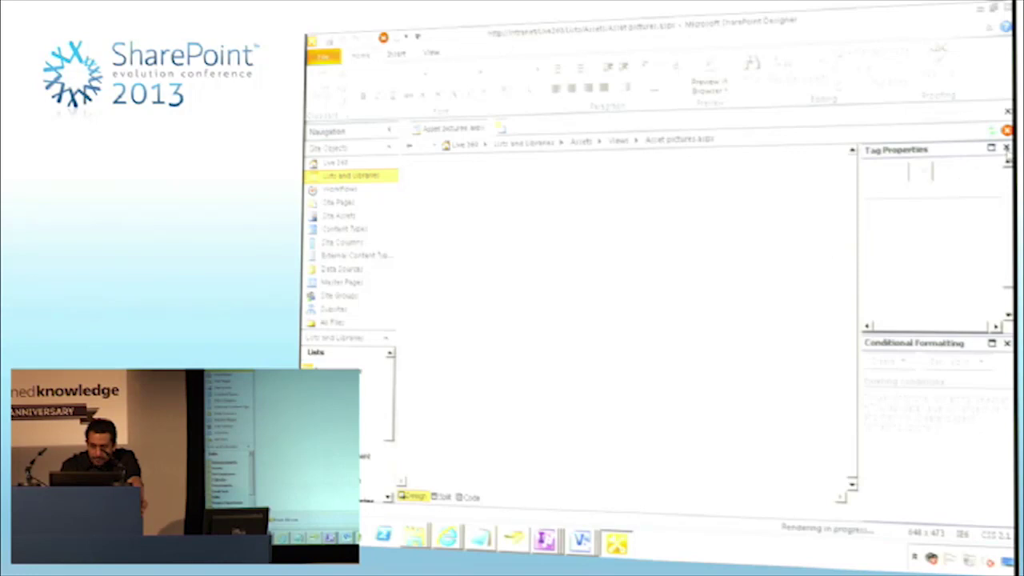
{"action": "left_click", "coordinate": [1006, 150]}
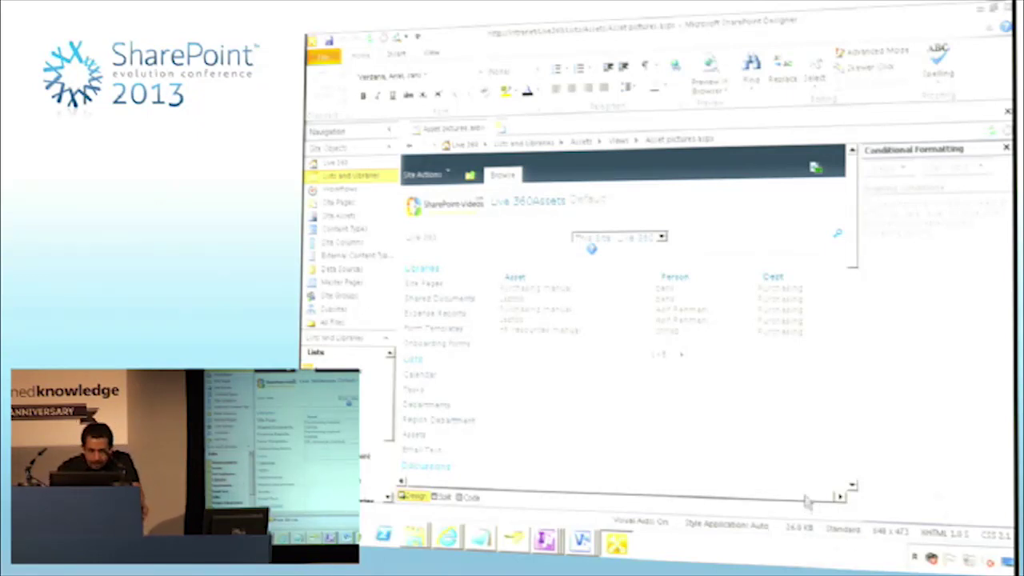
{"action": "left_click", "coordinate": [620, 289]}
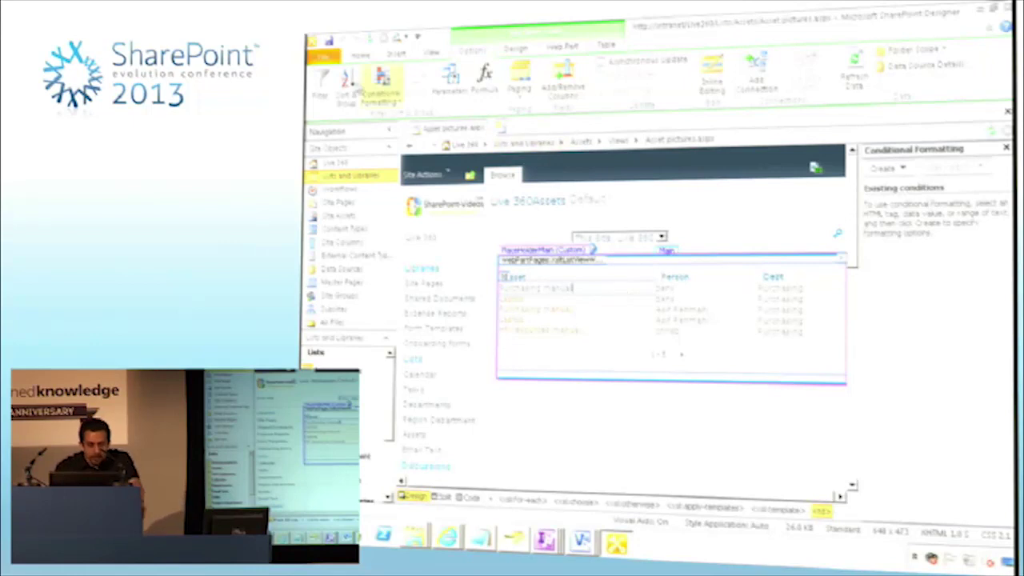
- Sort the view by Dept with a group header for each department
{"action": "left_click", "coordinate": [349, 86]}
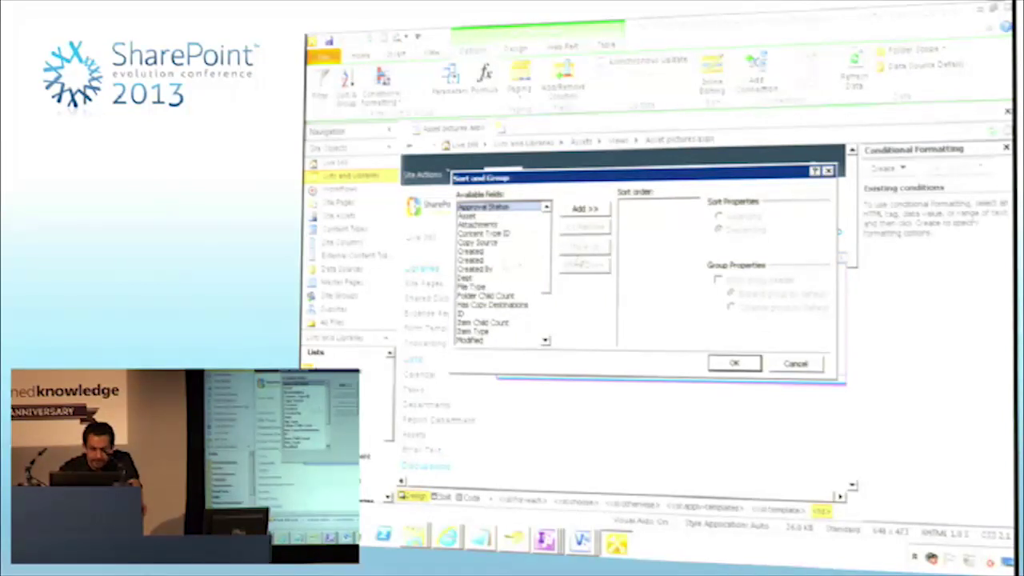
{"action": "mouse_move", "coordinate": [551, 273]}
{"action": "left_mouse_down"}
{"action": "mouse_move", "coordinate": [545, 324]}
{"action": "mouse_move", "coordinate": [549, 254]}
{"action": "left_mouse_up"}
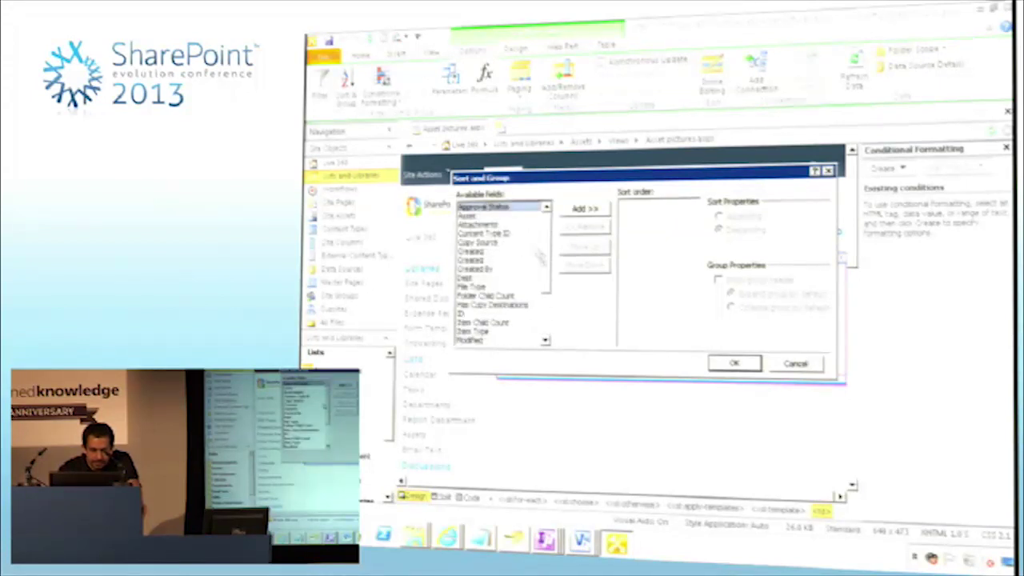
{"action": "left_click", "coordinate": [483, 278]}
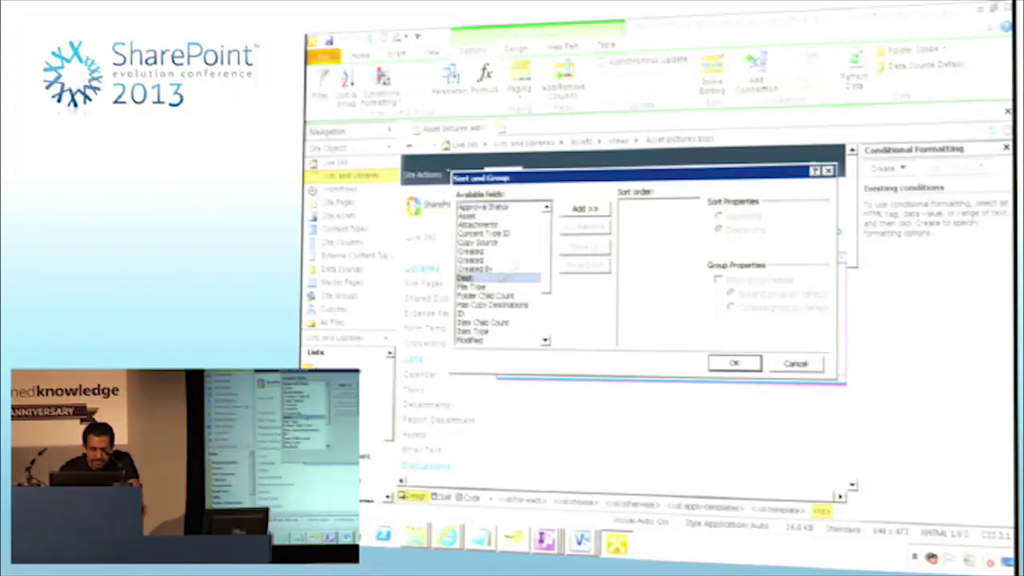
{"action": "left_click", "coordinate": [583, 209]}
{"action": "left_click", "coordinate": [640, 207]}
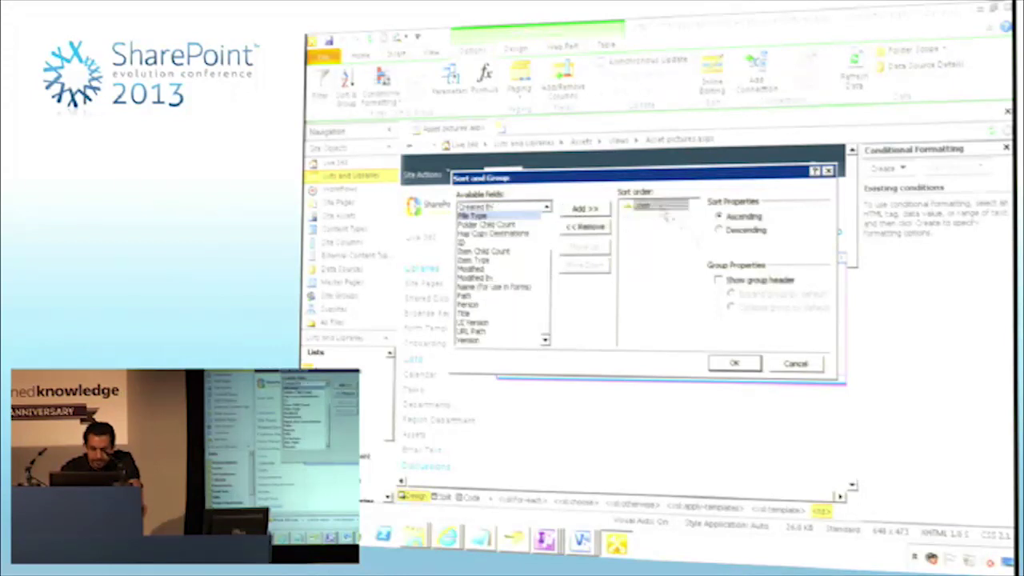
{"action": "left_click", "coordinate": [741, 280]}
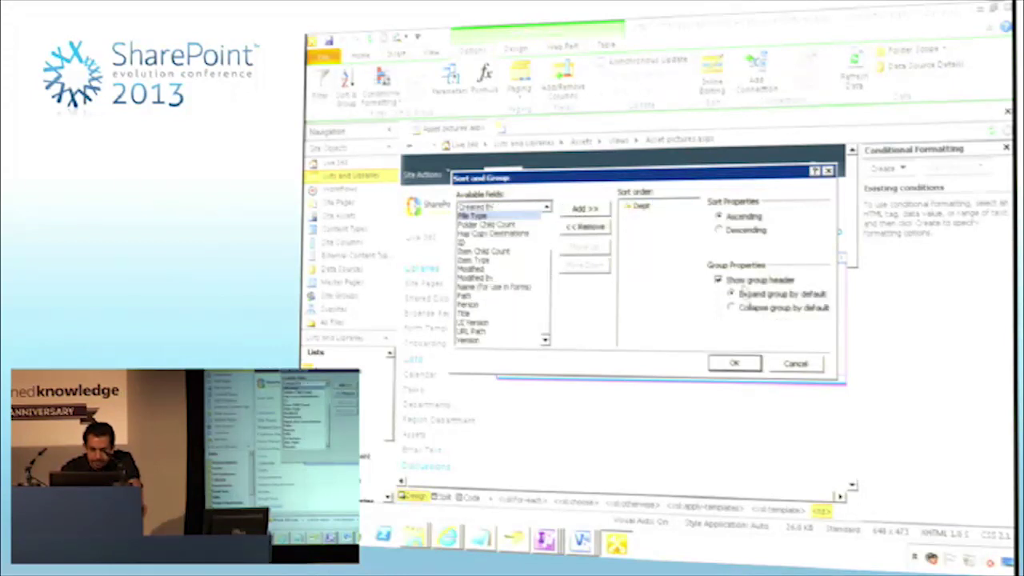
{"action": "left_click", "coordinate": [734, 364]}
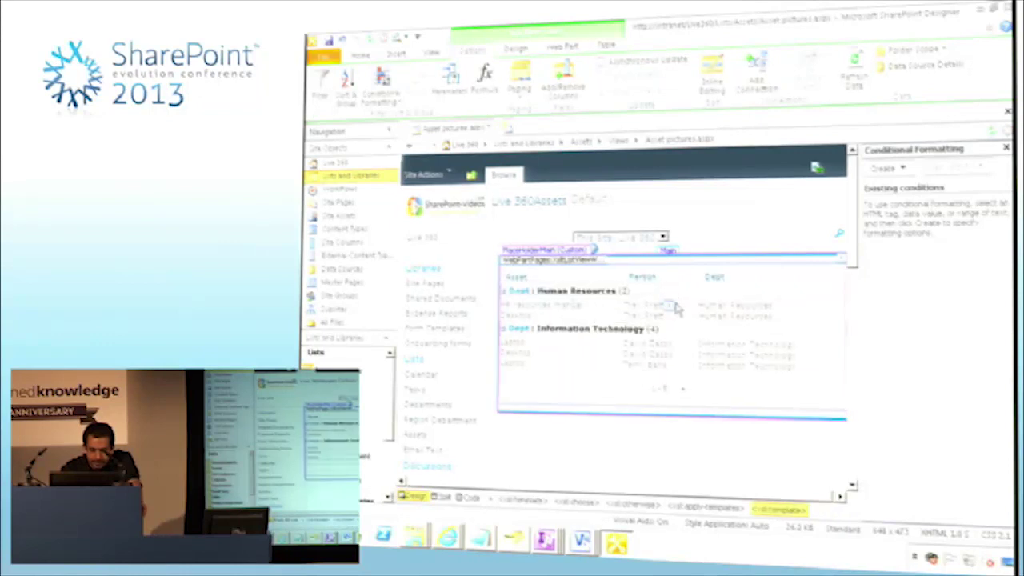
- Remove the Dept column from the displayed columns
{"action": "left_click", "coordinate": [686, 305]}
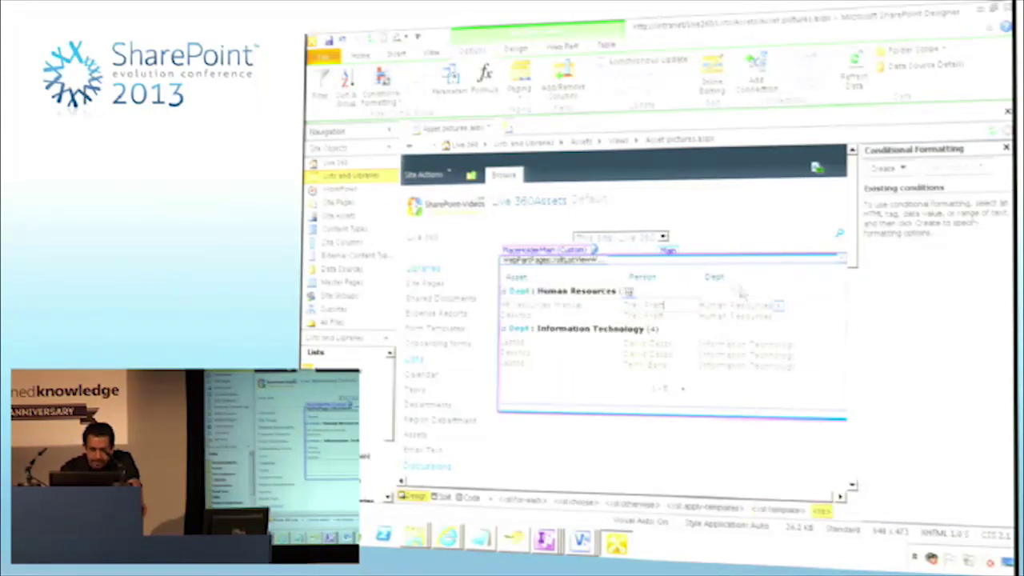
{"action": "left_click", "coordinate": [567, 87]}
{"action": "left_click", "coordinate": [690, 216]}
{"action": "left_click", "coordinate": [637, 221]}
{"action": "left_click", "coordinate": [693, 380]}
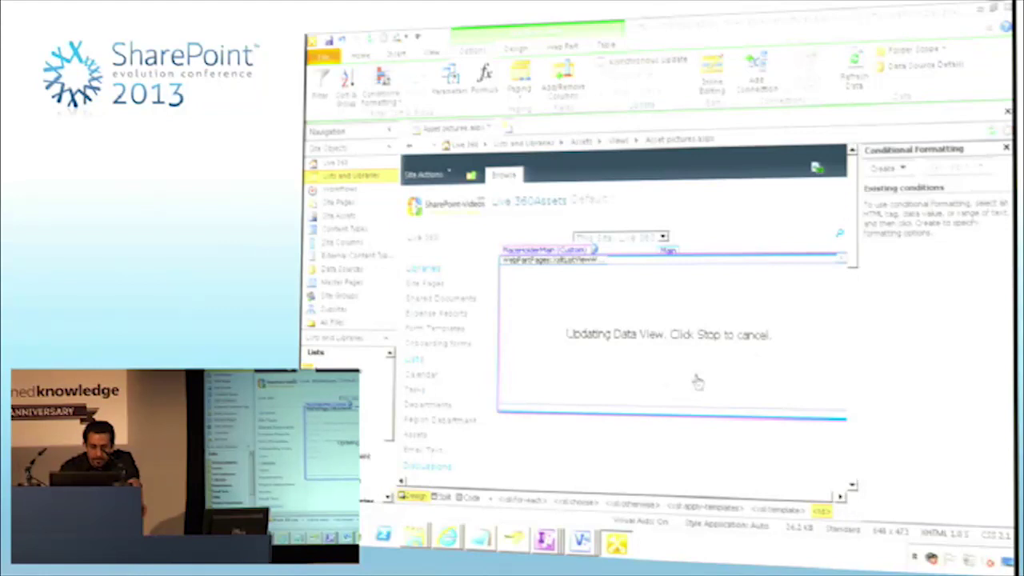
- Move the Person column ahead of Asset in the displayed columns
{"action": "left_click", "coordinate": [695, 376]}
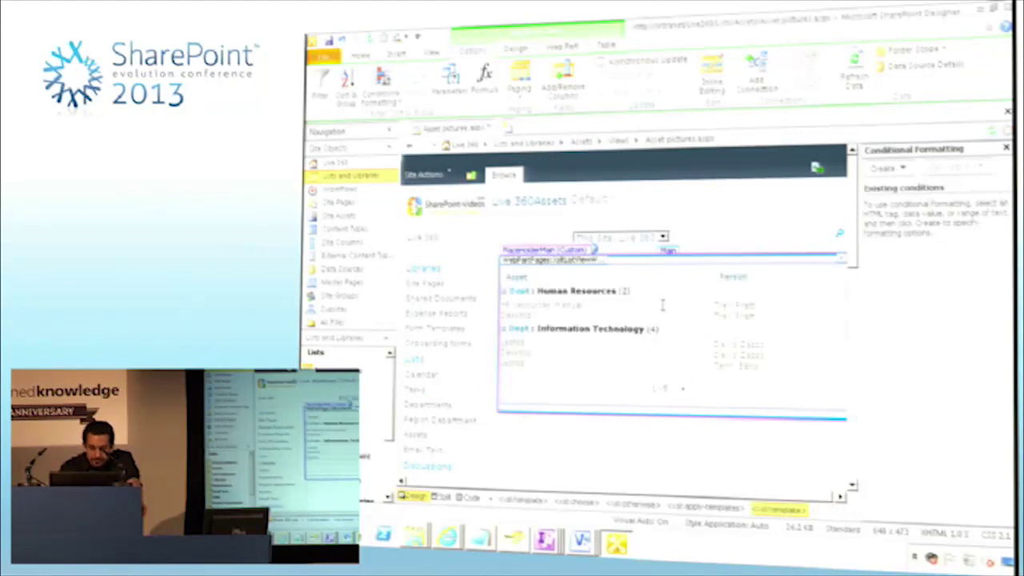
{"action": "left_click", "coordinate": [748, 308]}
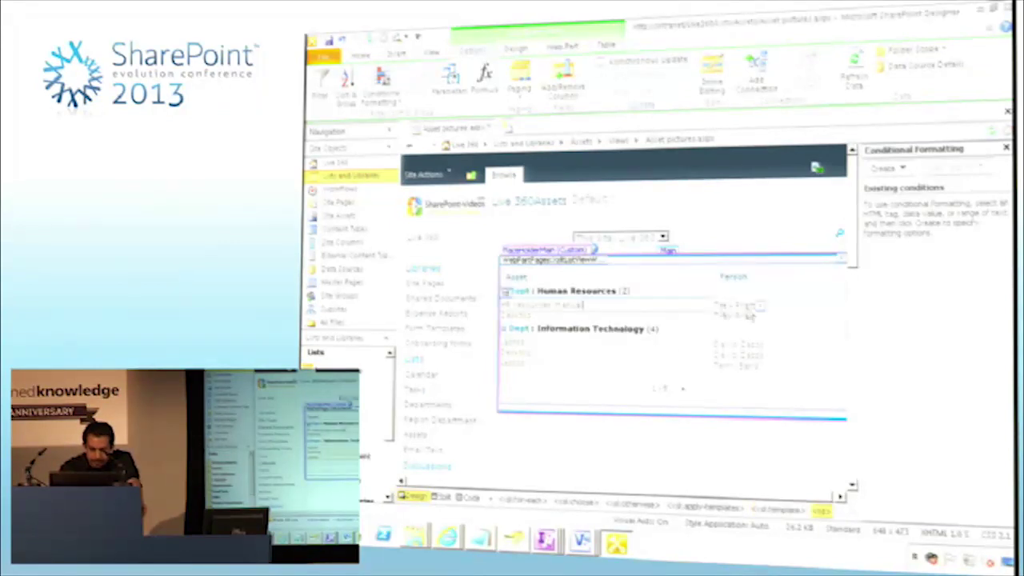
{"action": "left_click", "coordinate": [618, 305]}
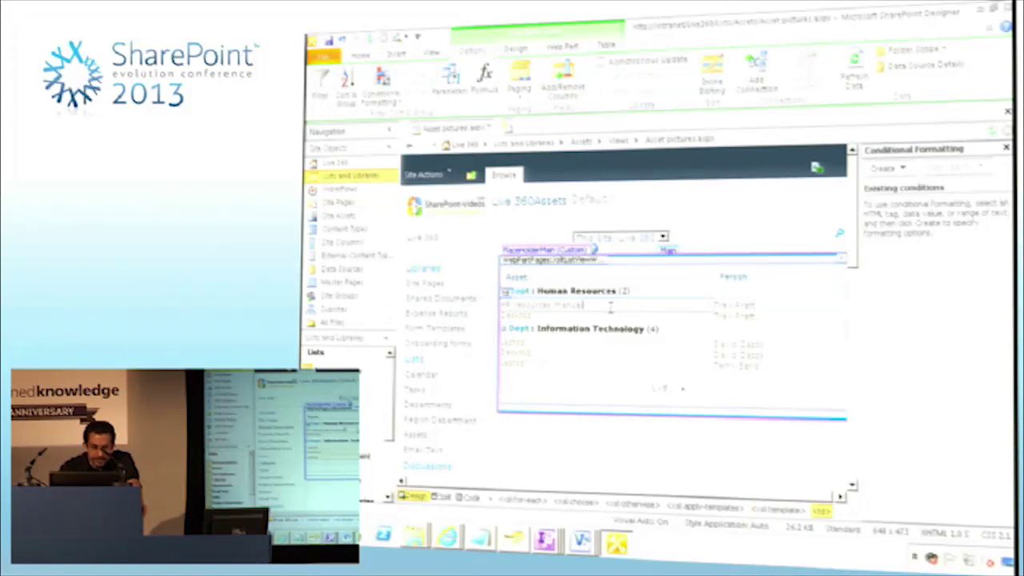
{"action": "left_click", "coordinate": [565, 93]}
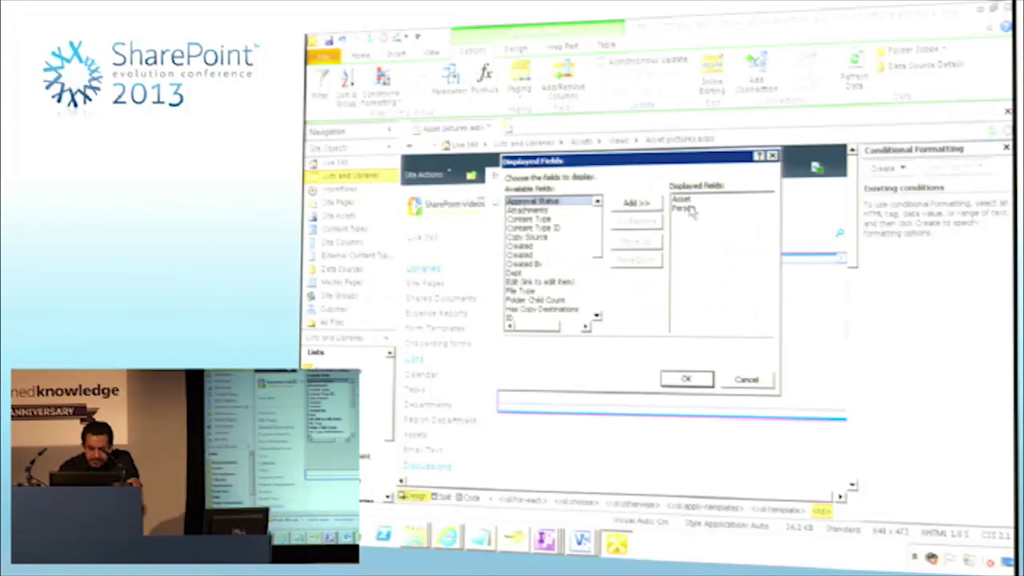
{"action": "left_click", "coordinate": [689, 209]}
{"action": "left_click", "coordinate": [636, 241]}
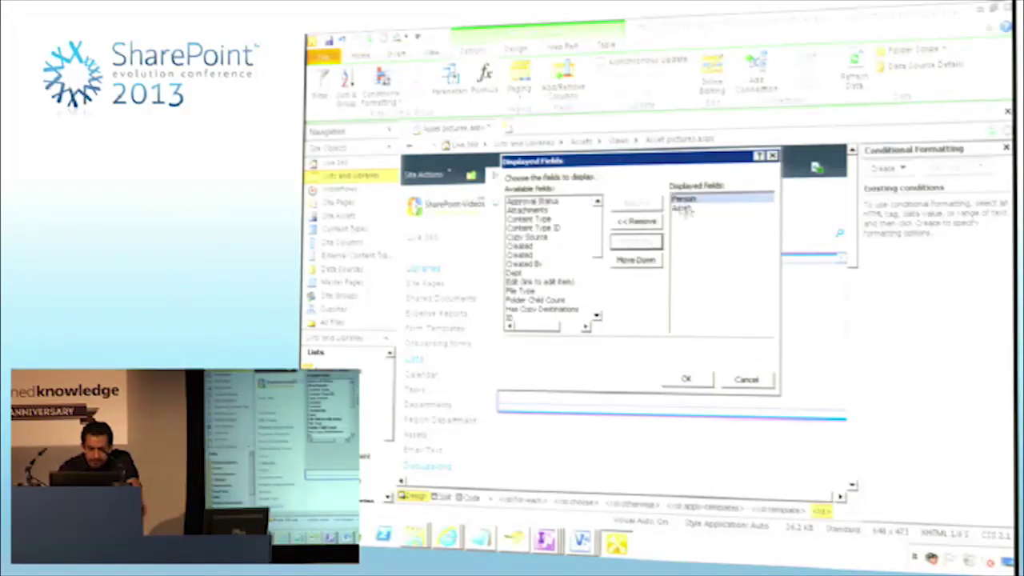
{"action": "left_click", "coordinate": [687, 379]}
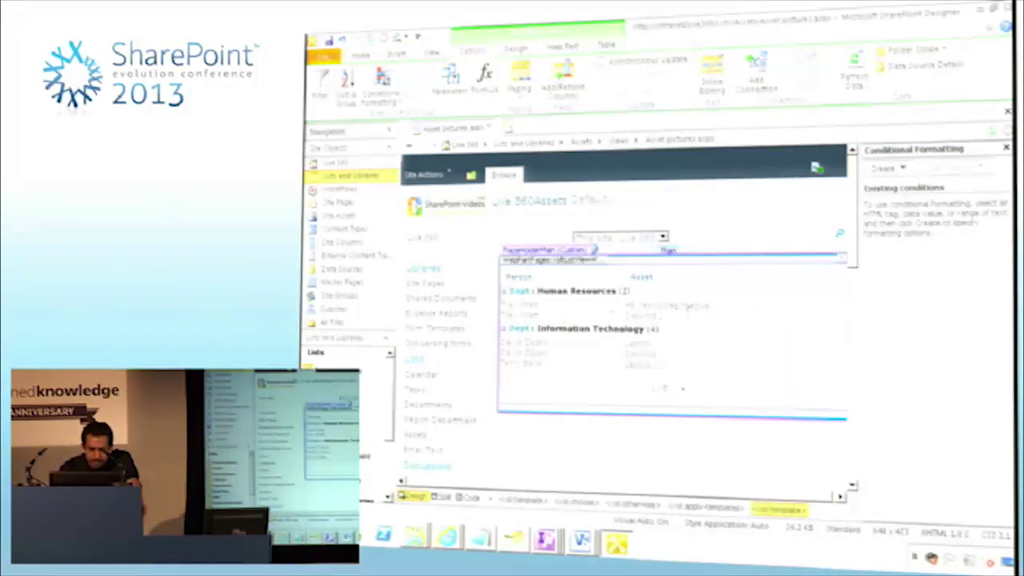
- Insert the desktop image after the asset name in each item
{"action": "left_click", "coordinate": [737, 306]}
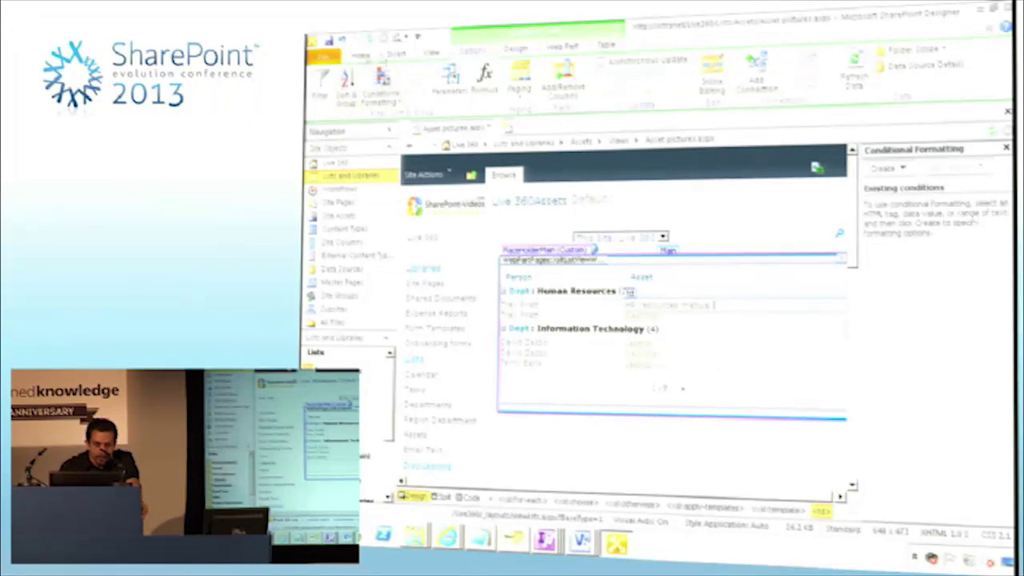
{"action": "left_click", "coordinate": [392, 56]}
{"action": "left_click", "coordinate": [352, 83]}
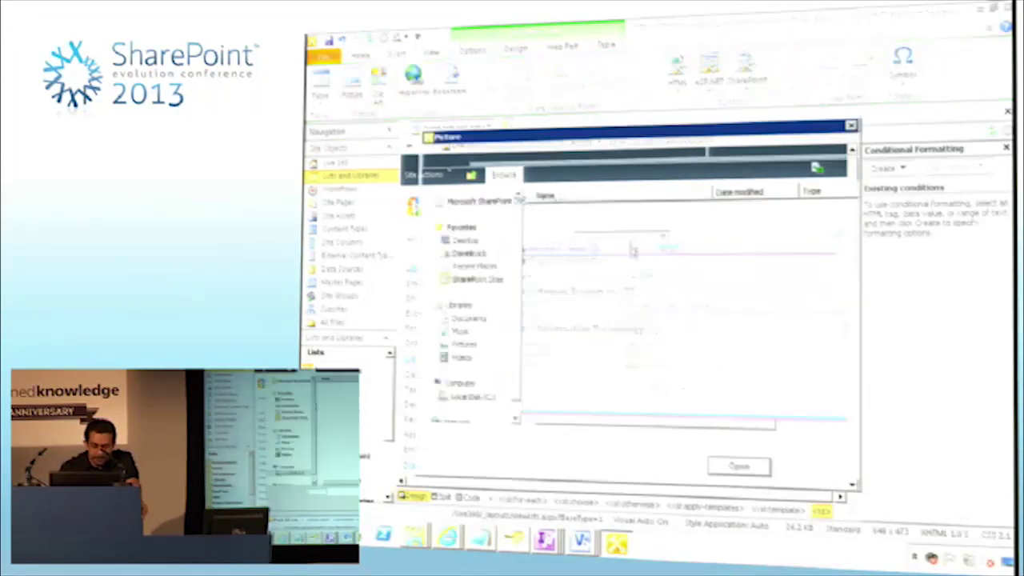
{"action": "left_click", "coordinate": [567, 232]}
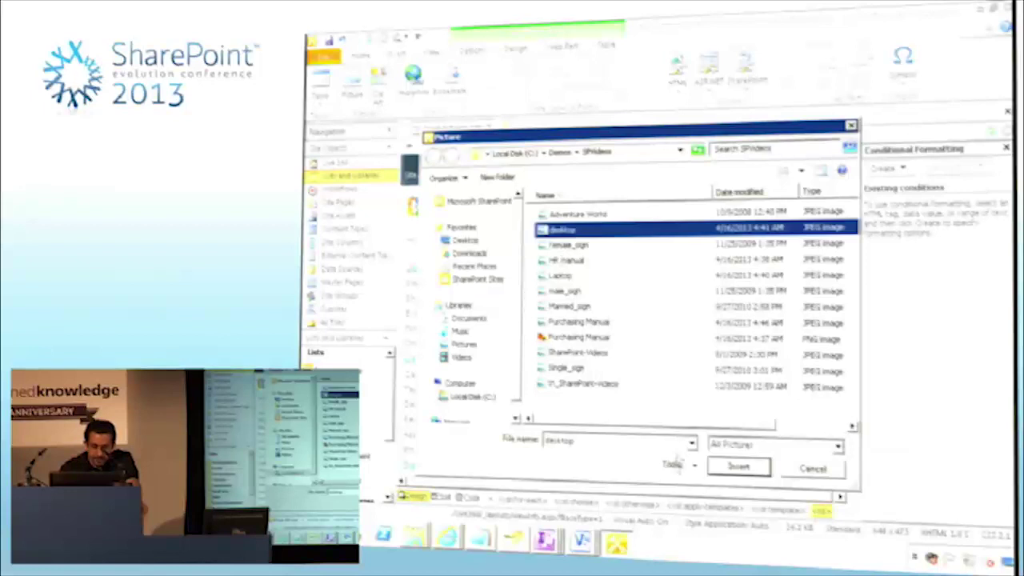
{"action": "left_click", "coordinate": [738, 467]}
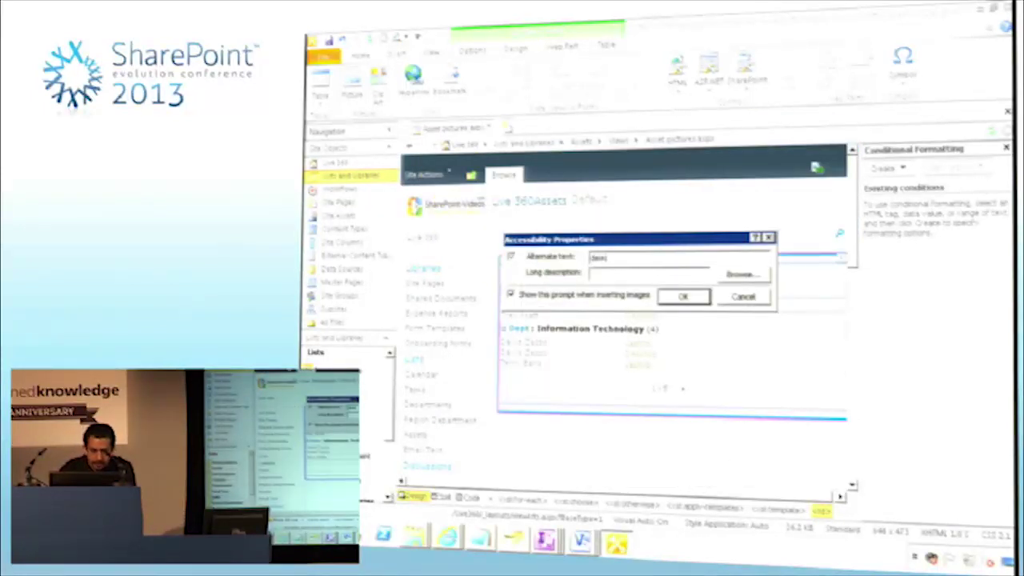
{"action": "left_click", "coordinate": [682, 296]}
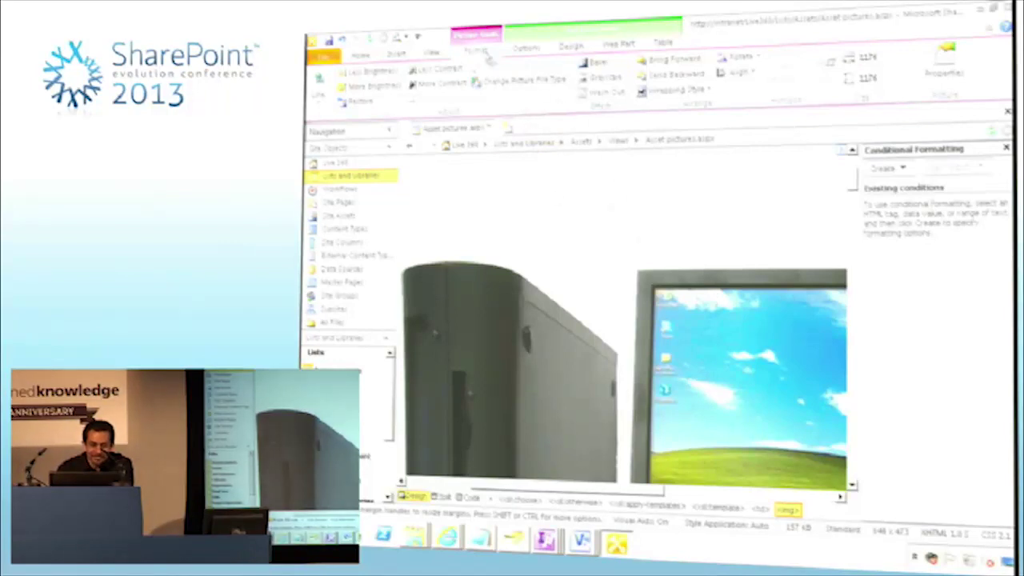
- Resize the desktop computer picture to 150 by 150
{"action": "left_click", "coordinate": [870, 58]}
{"action": "type", "text": "8"}
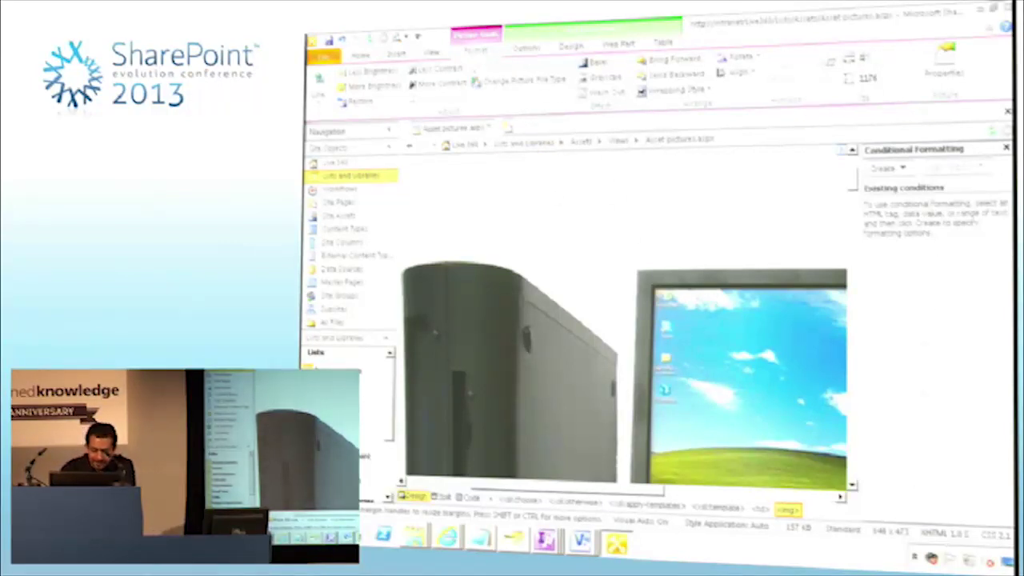
{"action": "key", "text": "Return"}
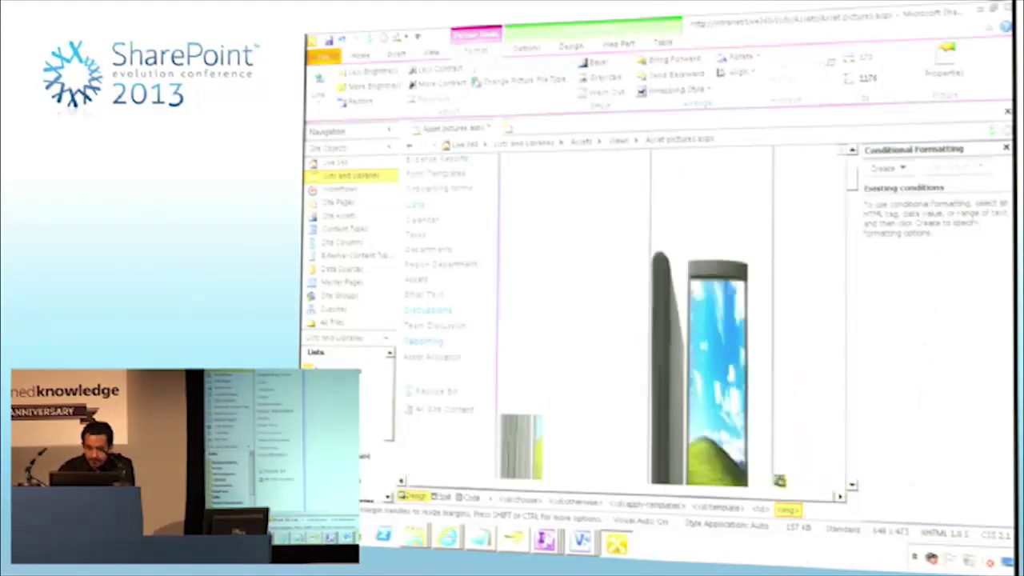
{"action": "left_click", "coordinate": [892, 79]}
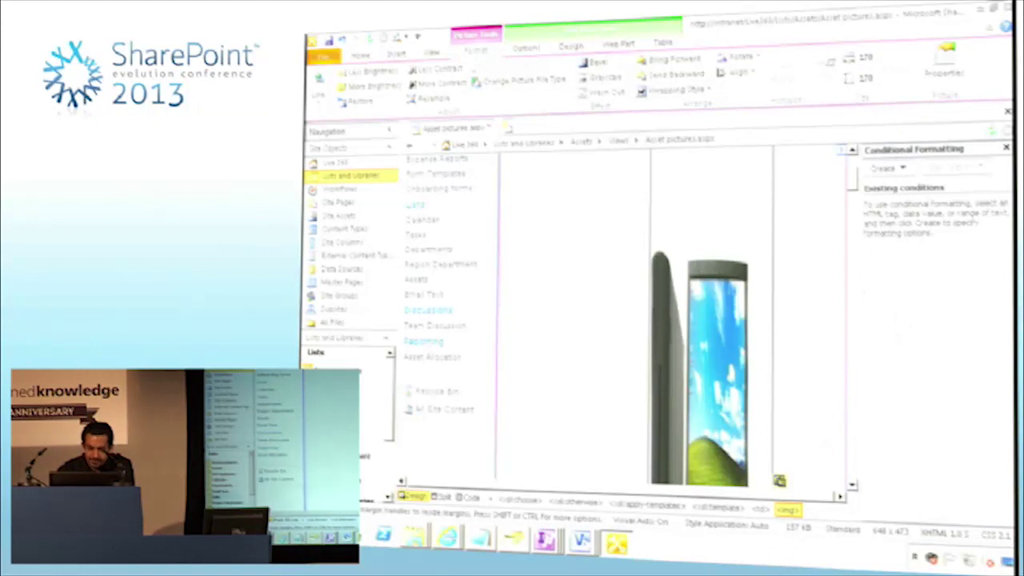
{"action": "key", "text": "Return"}
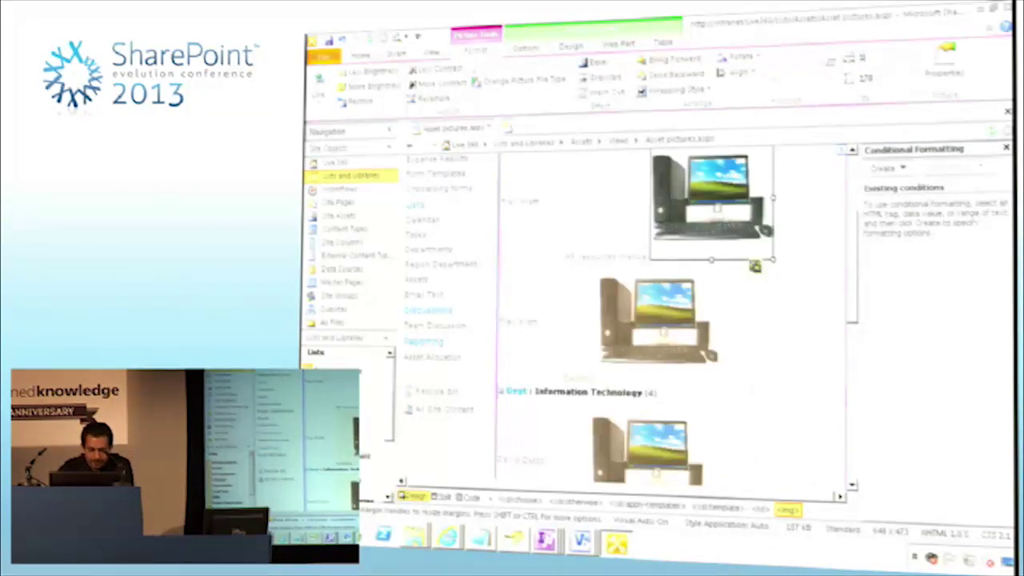
{"action": "key", "text": "Return"}
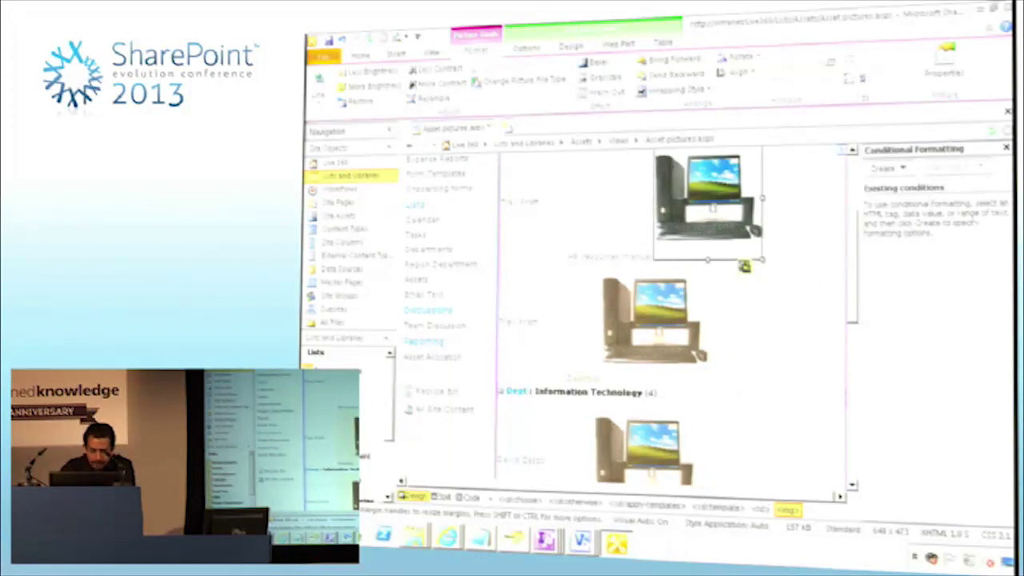
{"action": "key", "text": "Return"}
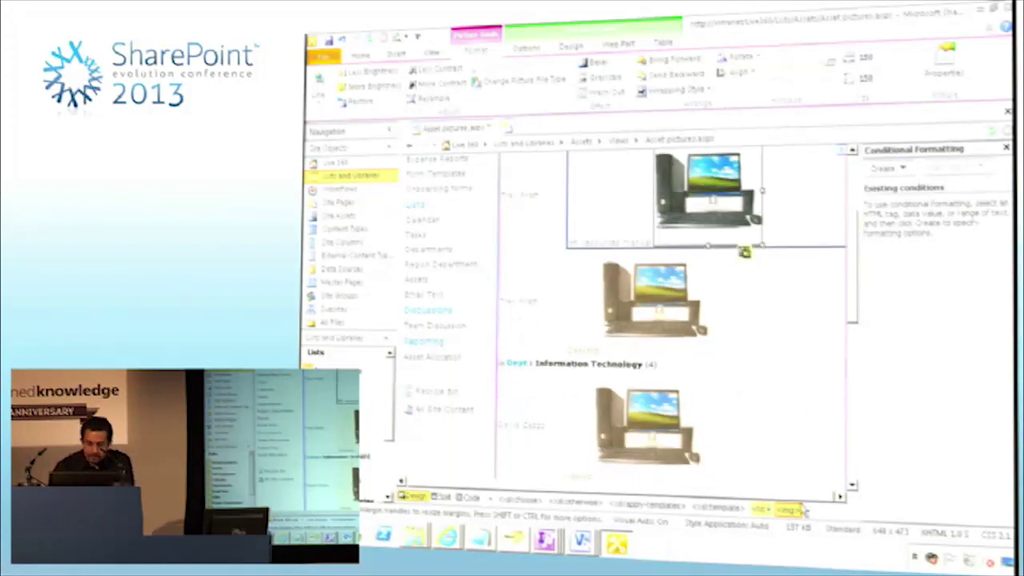
{"action": "scroll", "coordinate": [780, 297], "scroll_direction": "up", "scroll_amount": 3}
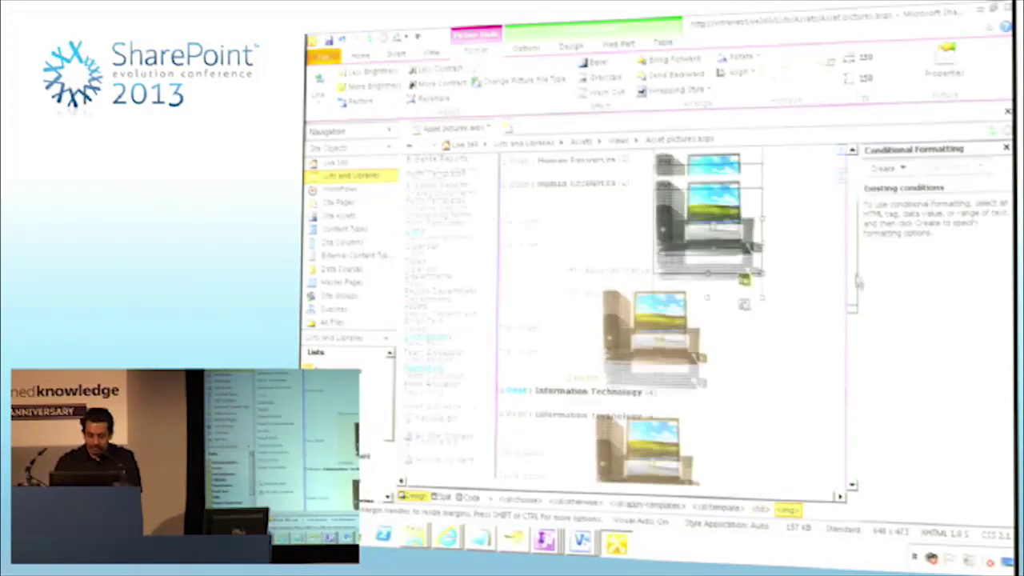
{"action": "left_click", "coordinate": [790, 302]}
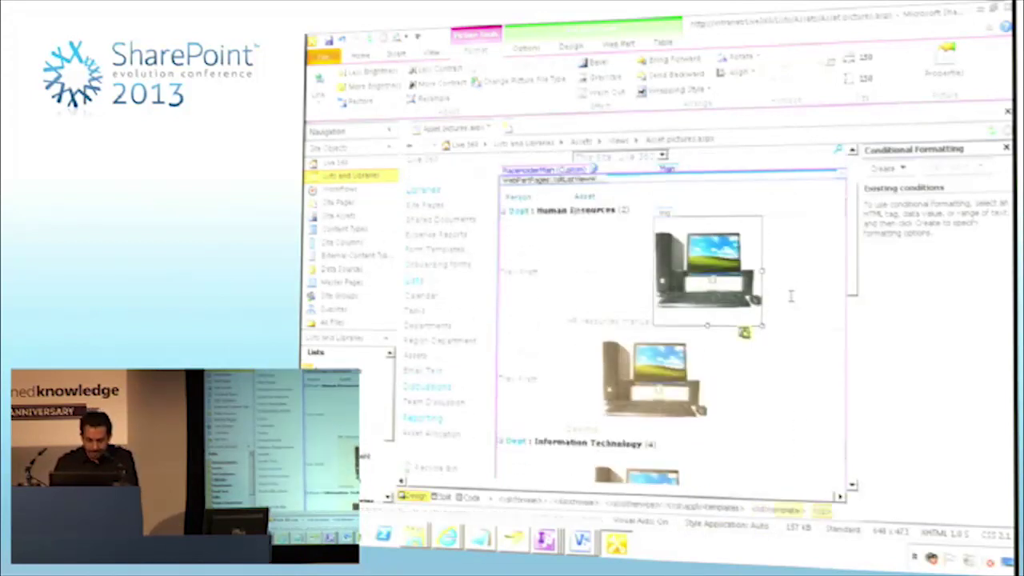
- Insert the HR Employee Manual image and resize it to a square
{"action": "left_click", "coordinate": [397, 56]}
{"action": "left_click", "coordinate": [353, 85]}
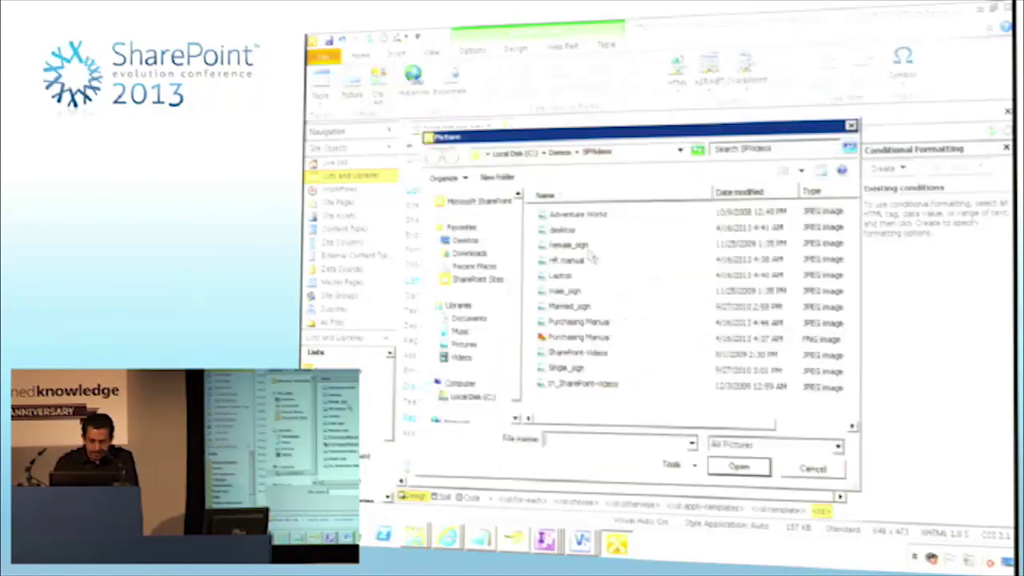
{"action": "double_click", "coordinate": [592, 259]}
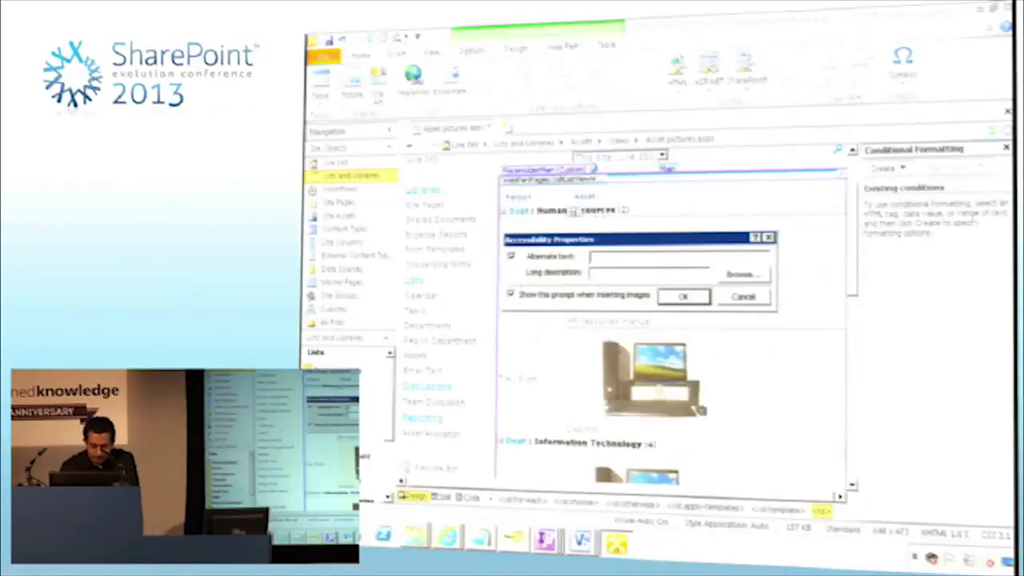
{"action": "left_click", "coordinate": [689, 298]}
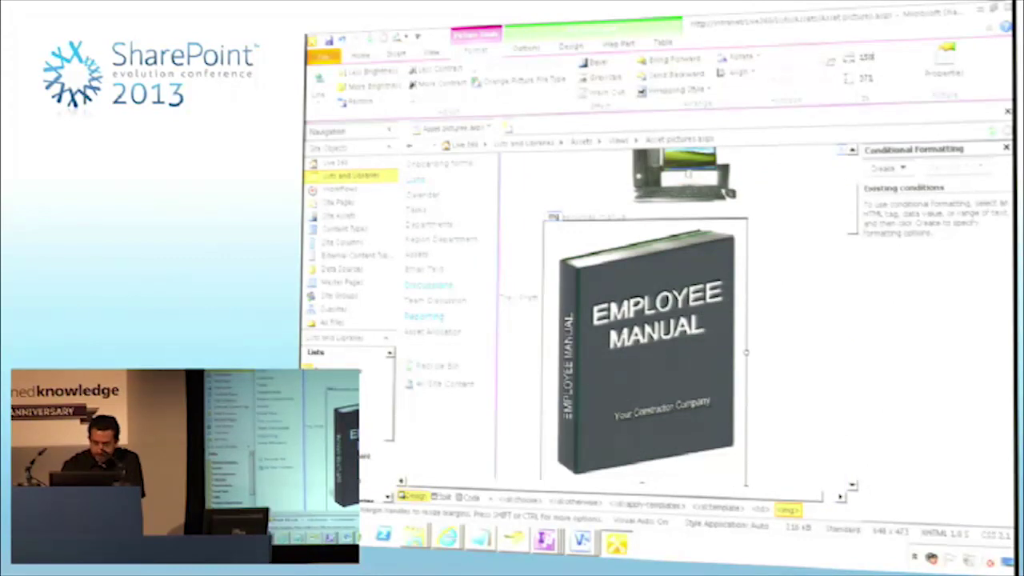
{"action": "left_click", "coordinate": [878, 77]}
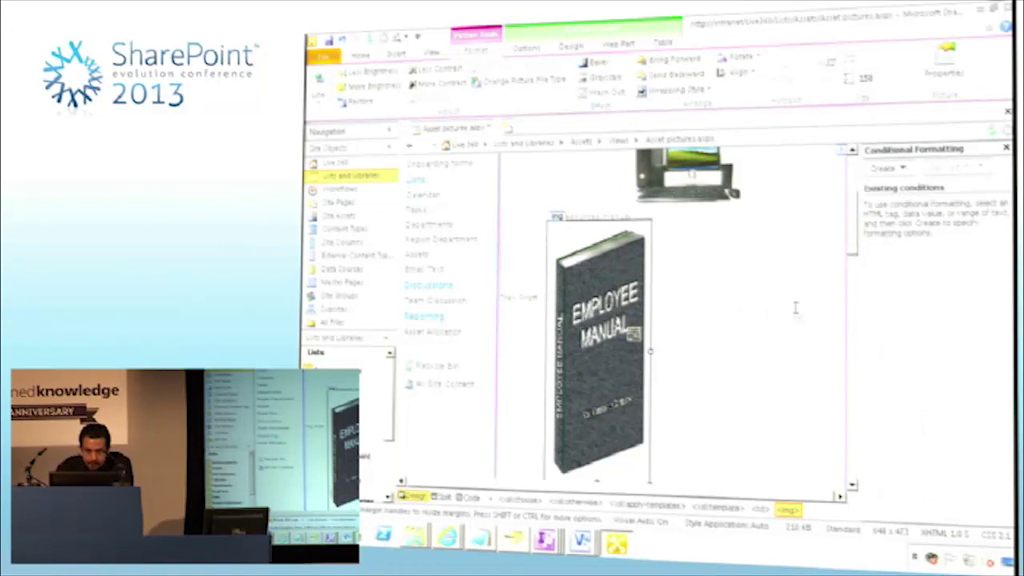
{"action": "left_click", "coordinate": [745, 303]}
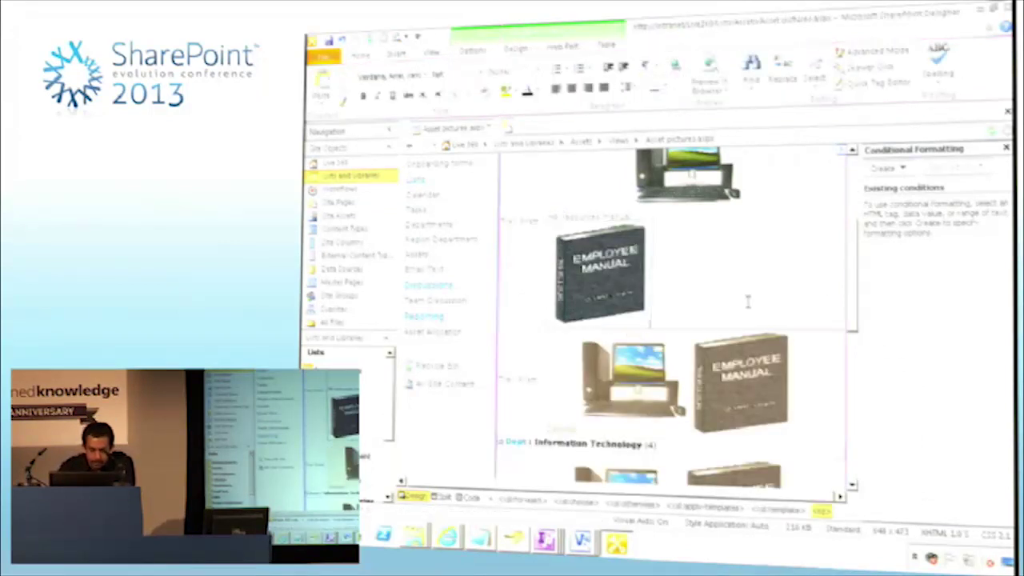
- Insert the Laptop image and size it to 150 by 150
{"action": "left_click", "coordinate": [397, 53]}
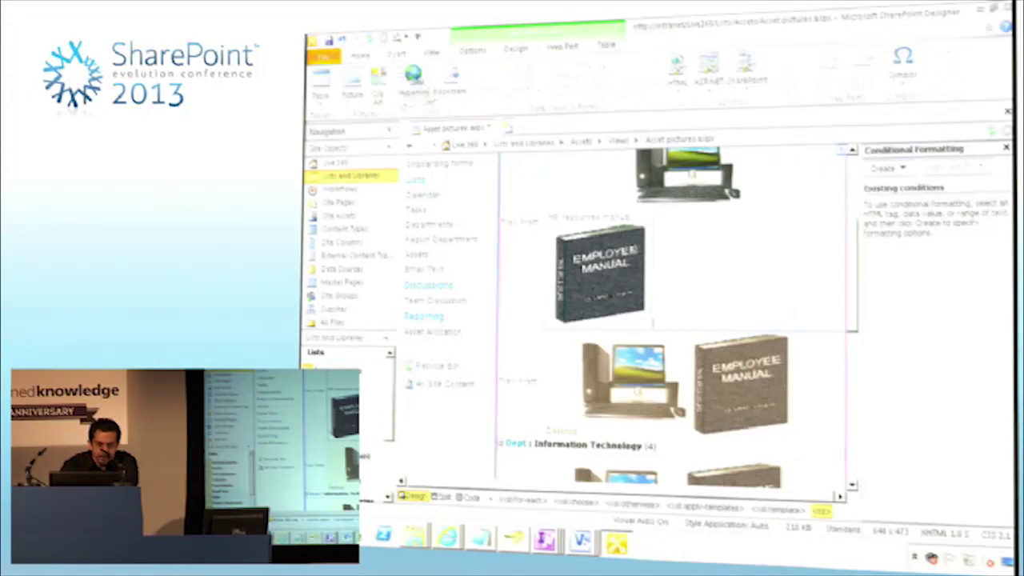
{"action": "left_click", "coordinate": [354, 94]}
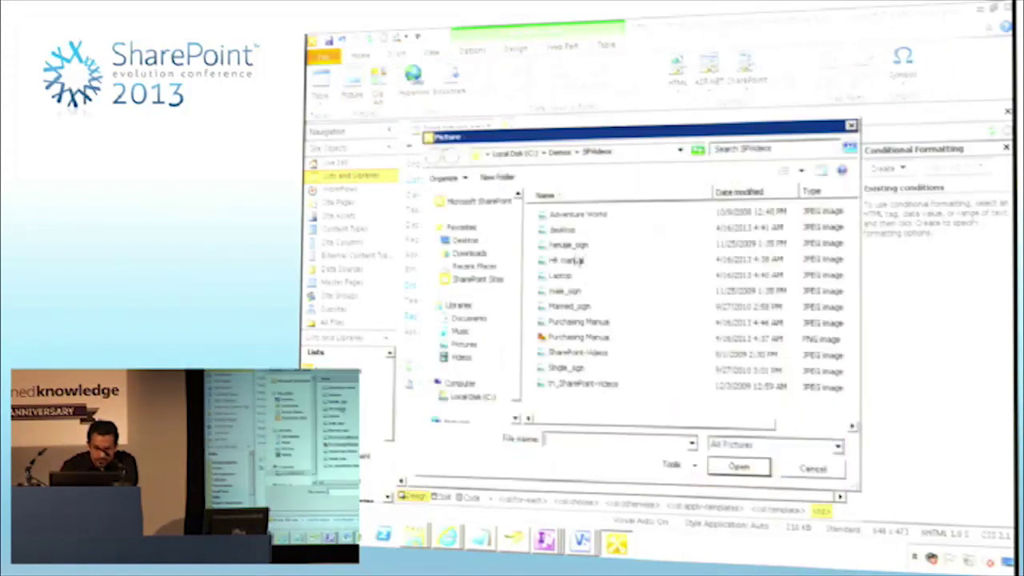
{"action": "double_click", "coordinate": [564, 276]}
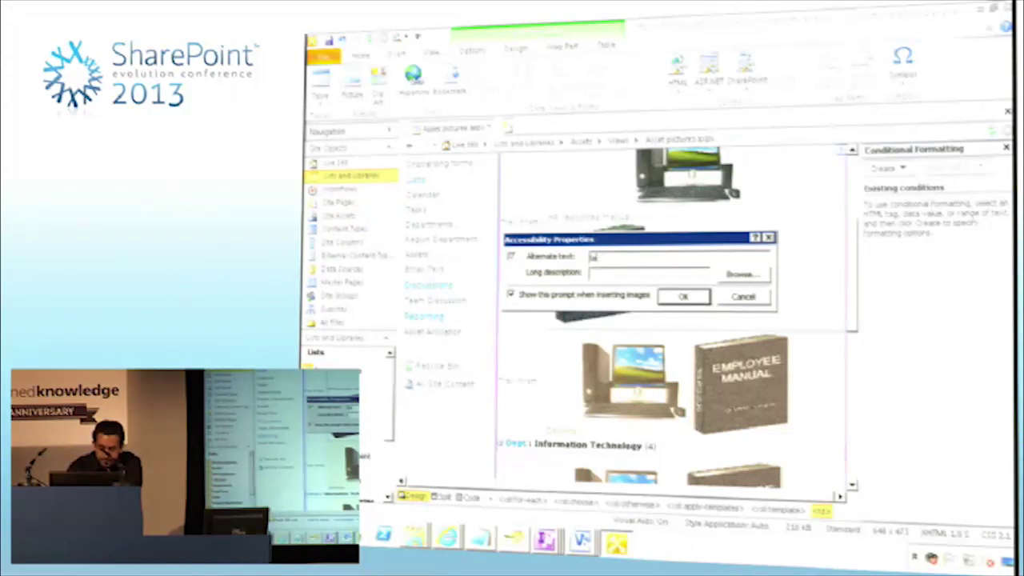
{"action": "left_click", "coordinate": [682, 296]}
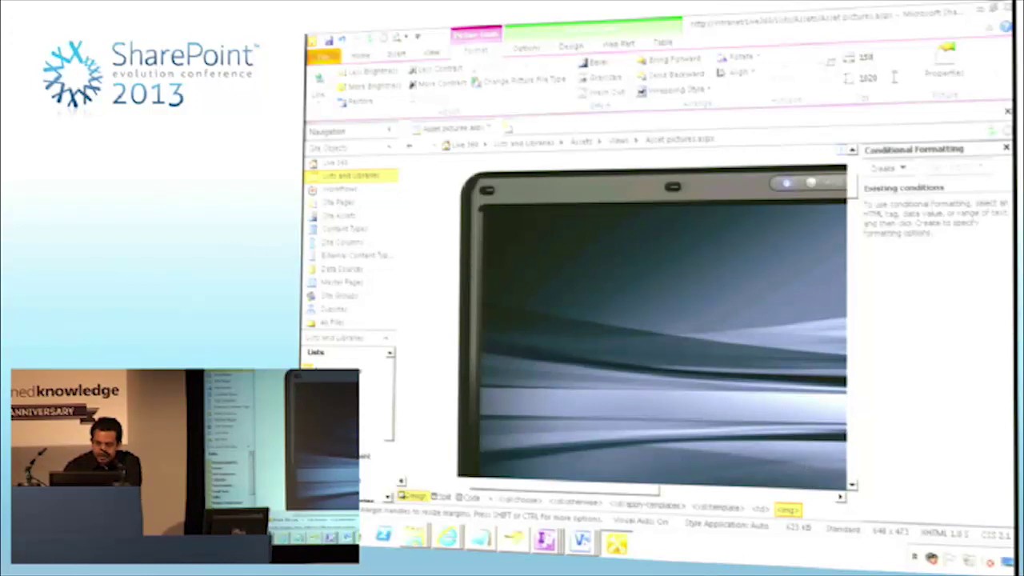
{"action": "left_click", "coordinate": [868, 78]}
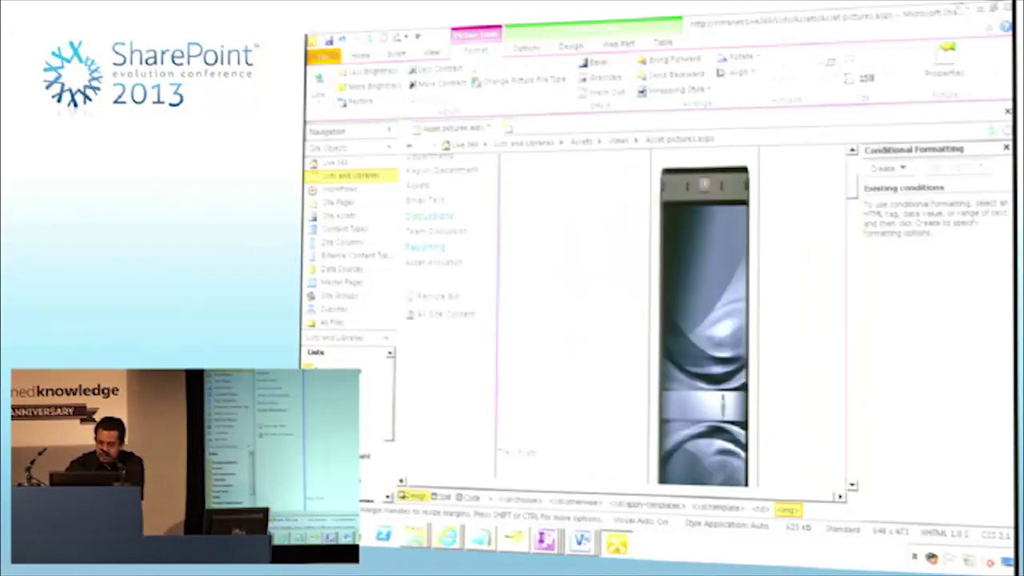
{"action": "key", "text": "Return"}
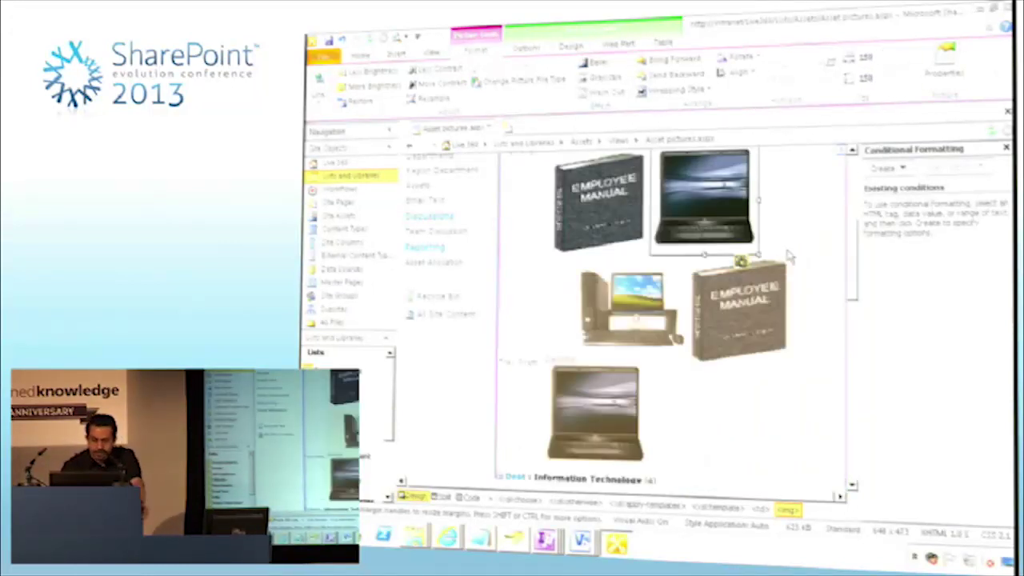
{"action": "left_click", "coordinate": [796, 236]}
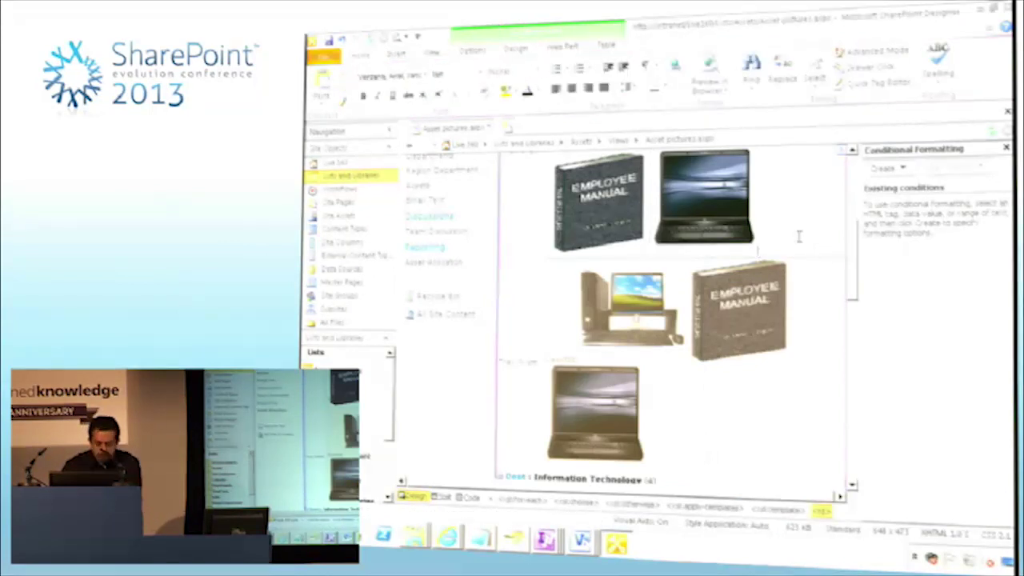
- Insert the Purchasing Manual picture and confirm its accessibility text
{"action": "left_click", "coordinate": [399, 54]}
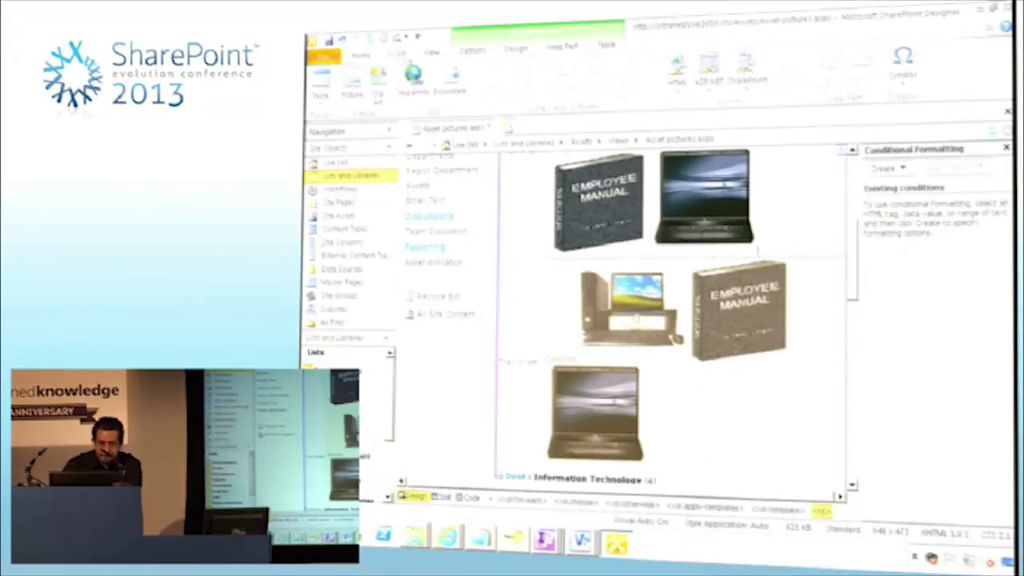
{"action": "left_click", "coordinate": [362, 85]}
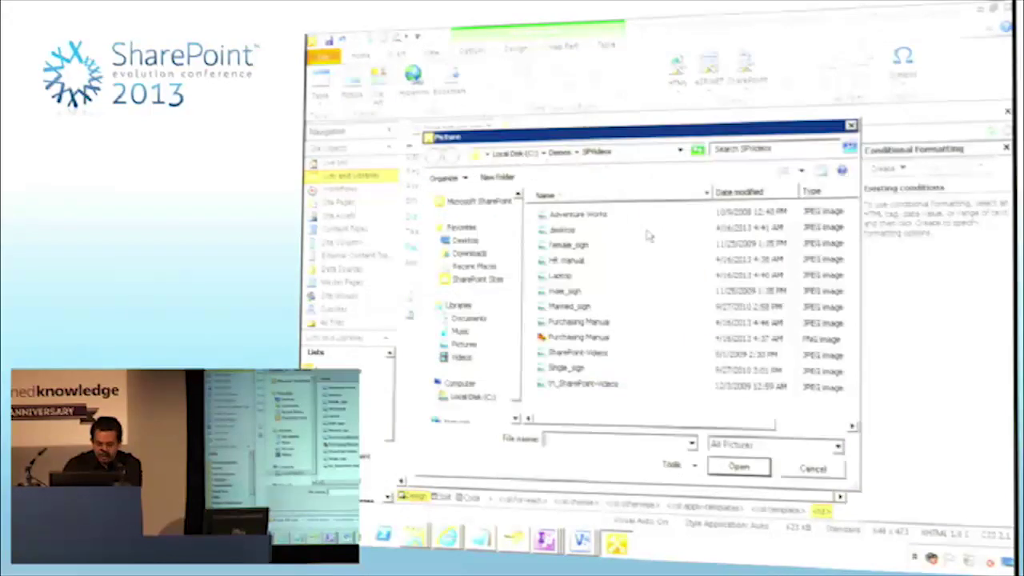
{"action": "left_click", "coordinate": [599, 322]}
{"action": "left_click", "coordinate": [744, 468]}
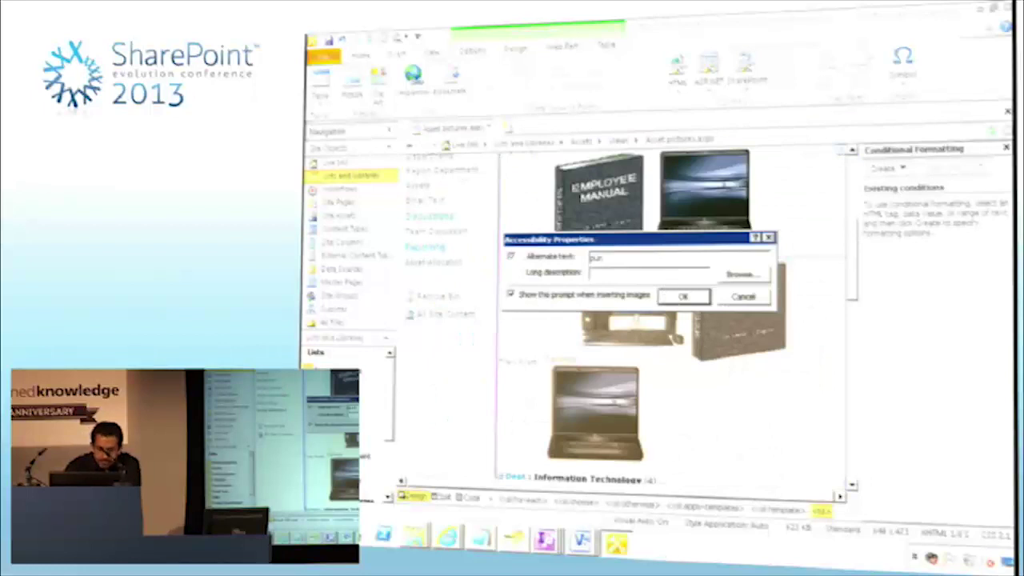
{"action": "left_click", "coordinate": [684, 297]}
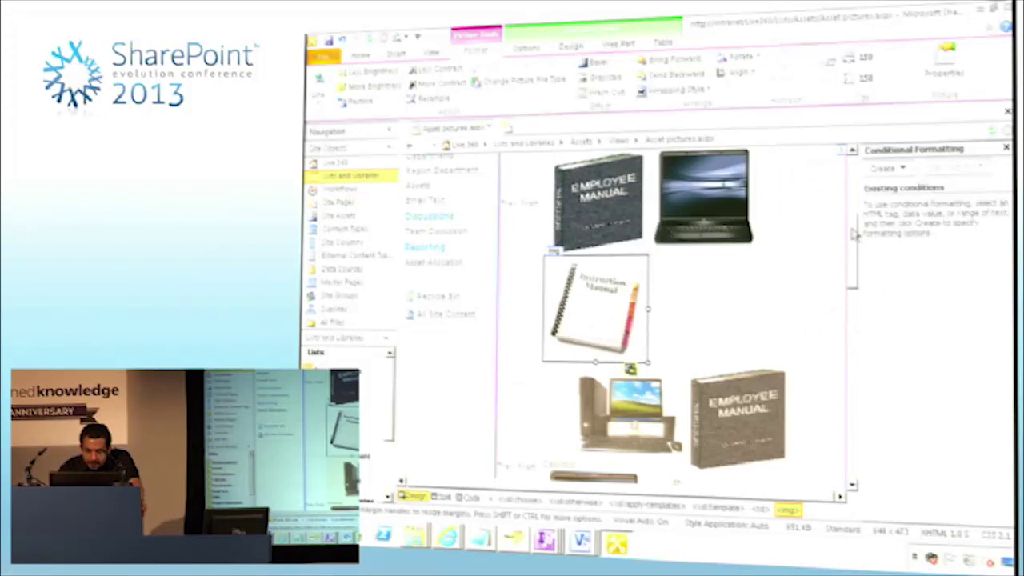
{"action": "scroll", "coordinate": [720, 280], "scroll_direction": "up", "scroll_amount": 3}
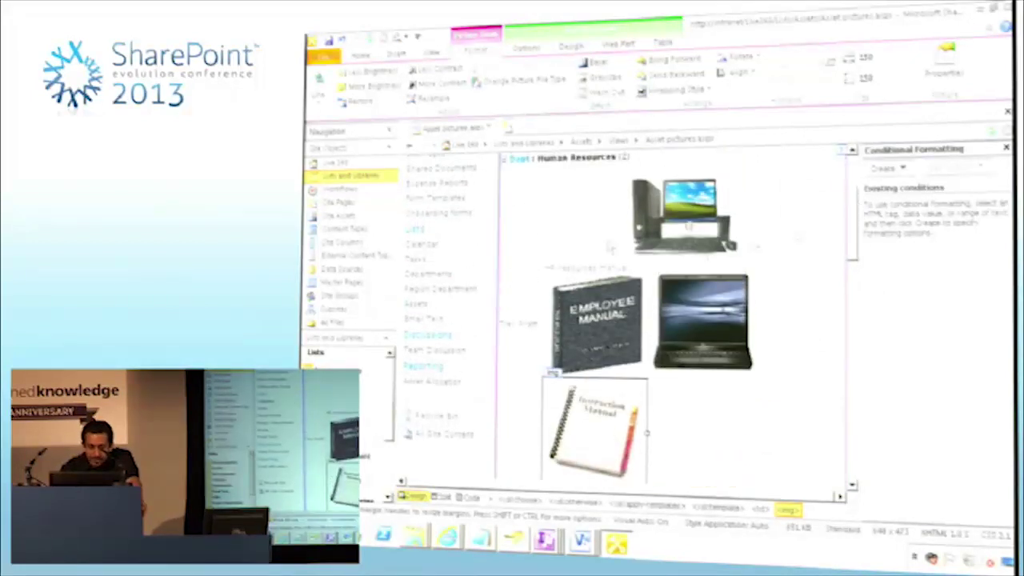
{"action": "left_click", "coordinate": [687, 234]}
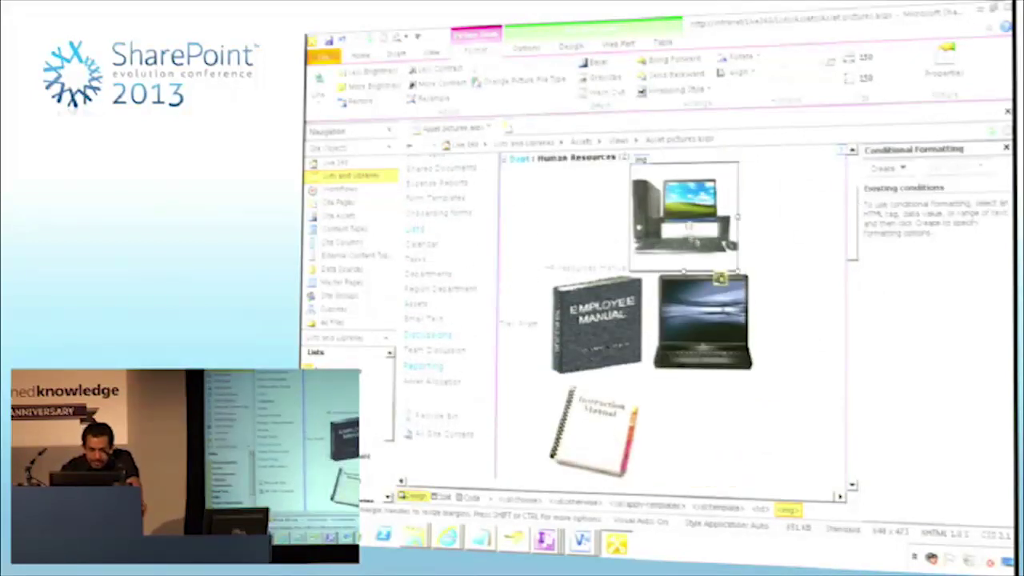
- Add a show-content rule so the desktop picture appears only when Asset equals desktop
{"action": "left_click", "coordinate": [532, 51]}
{"action": "left_click", "coordinate": [379, 87]}
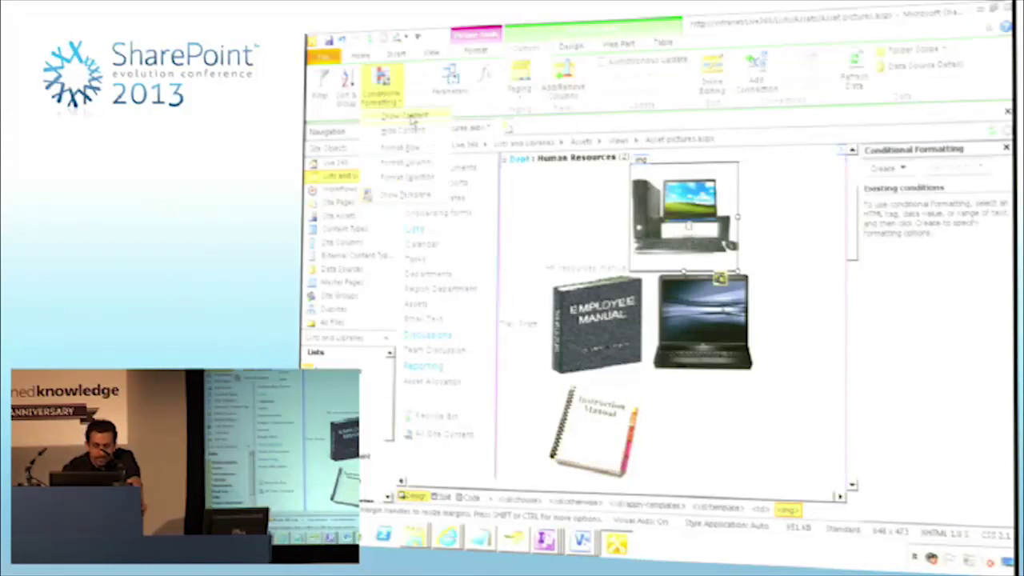
{"action": "left_click", "coordinate": [413, 119]}
{"action": "left_click", "coordinate": [572, 233]}
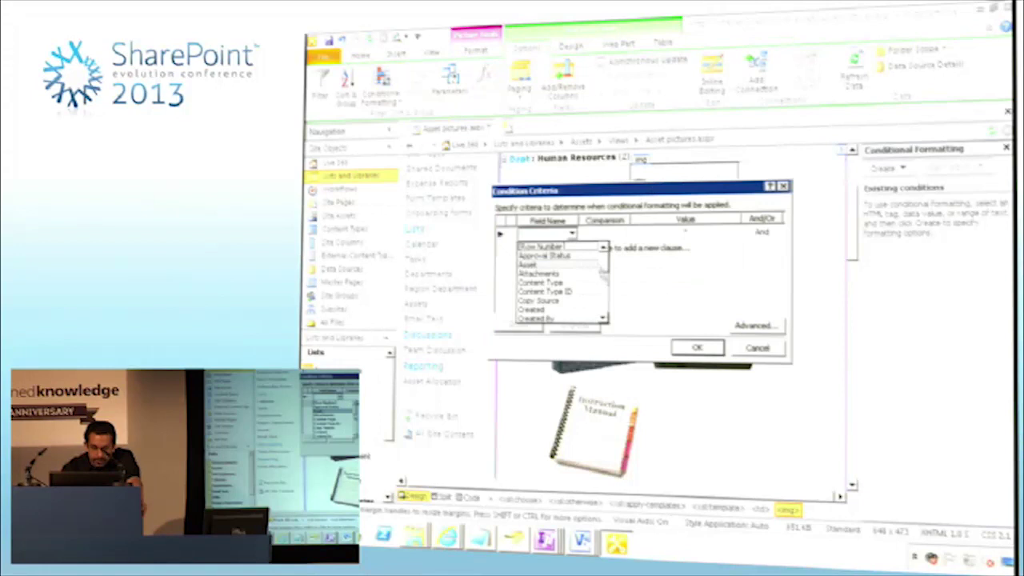
{"action": "scroll", "coordinate": [564, 272], "scroll_direction": "down", "scroll_amount": 3}
{"action": "scroll", "coordinate": [567, 270], "scroll_direction": "up", "scroll_amount": 3}
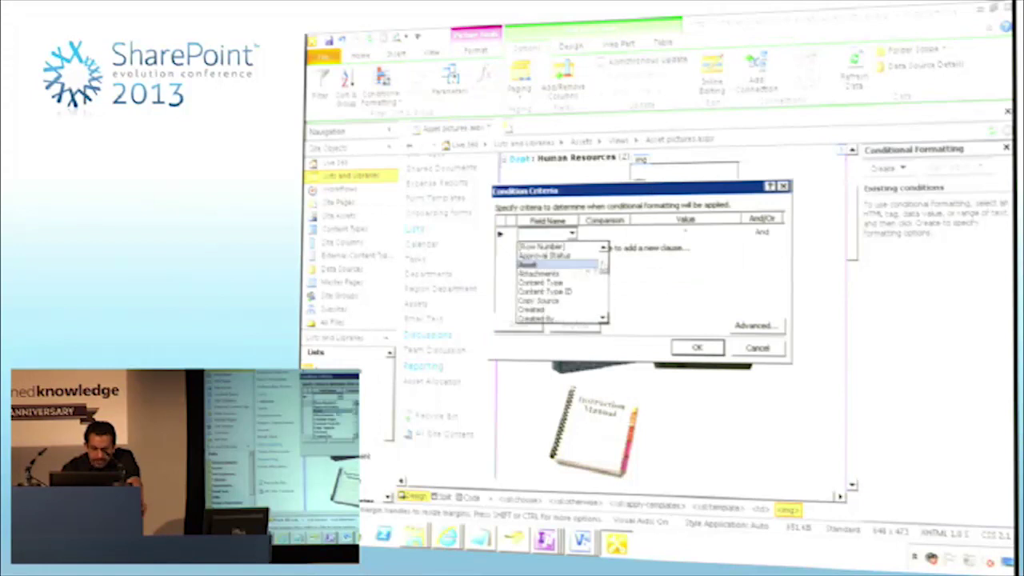
{"action": "left_click", "coordinate": [564, 266]}
{"action": "left_click_drag", "start_coordinate": [664, 192], "coordinate": [775, 302]}
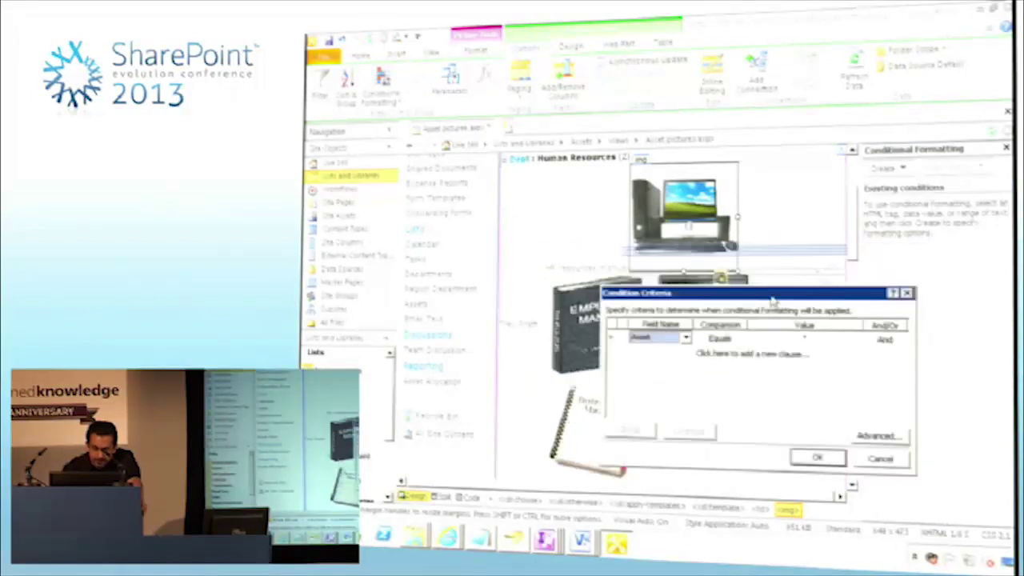
{"action": "left_click", "coordinate": [788, 339]}
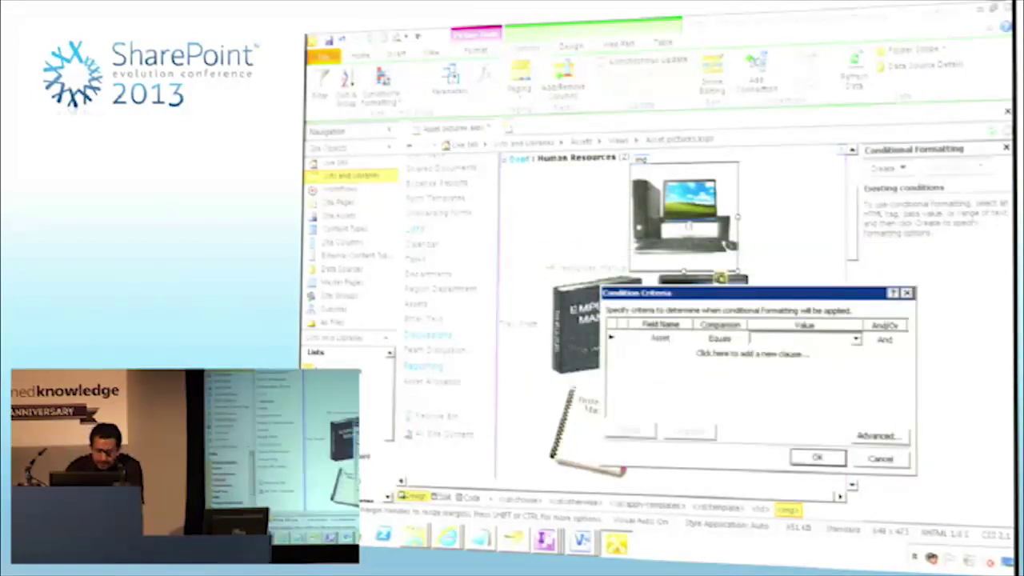
{"action": "type", "text": "Yes"}
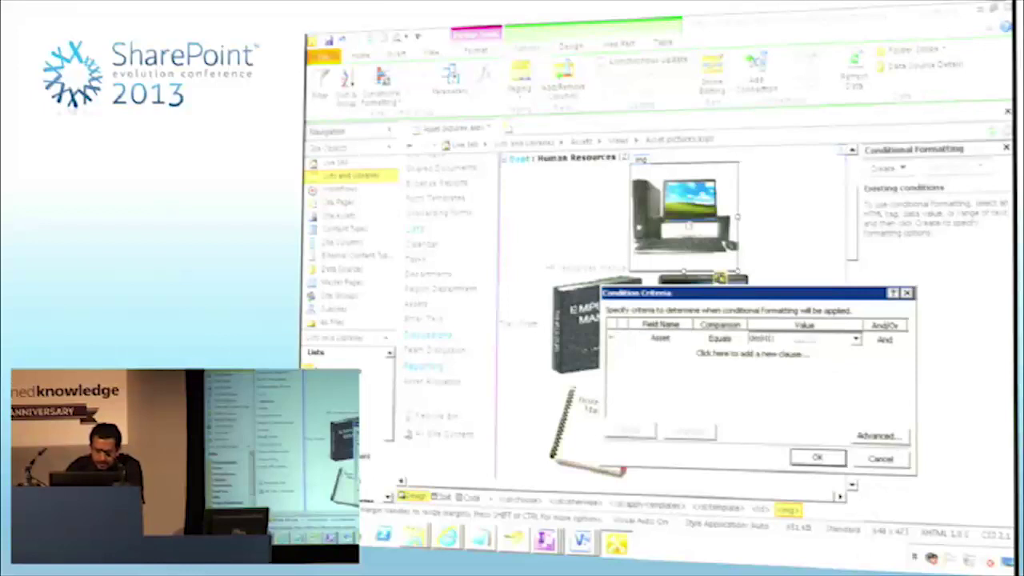
{"action": "left_click", "coordinate": [826, 460]}
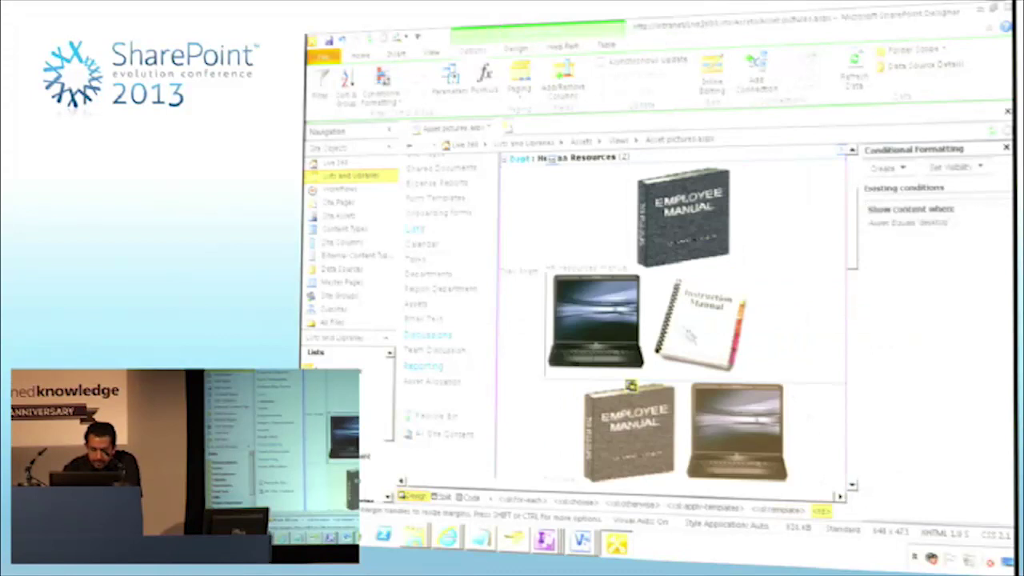
- Add a show-content rule showing the Employee Manual picture only when Asset equals HR resources manual
{"action": "left_click", "coordinate": [685, 236]}
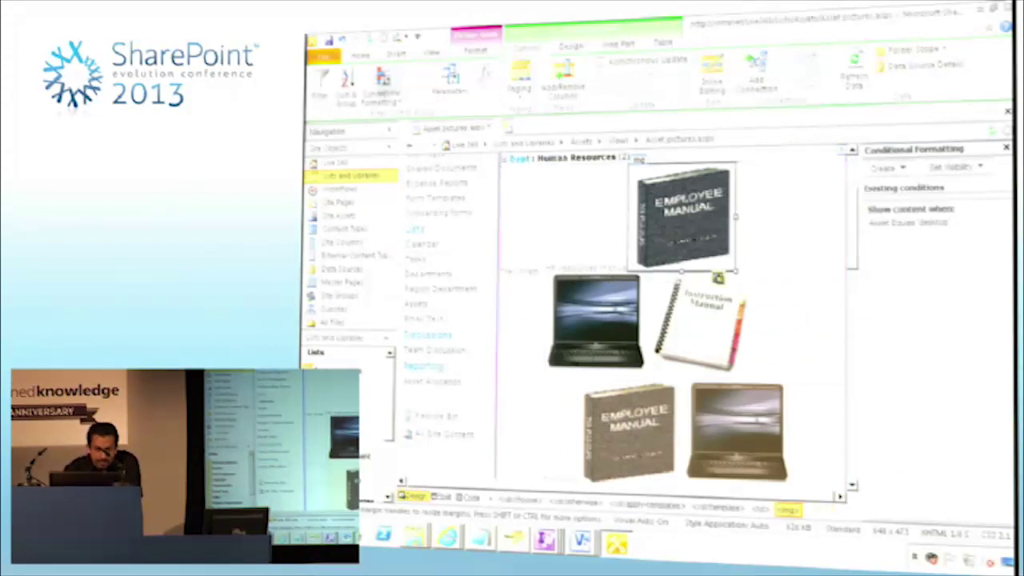
{"action": "left_click", "coordinate": [382, 86]}
{"action": "left_click", "coordinate": [406, 117]}
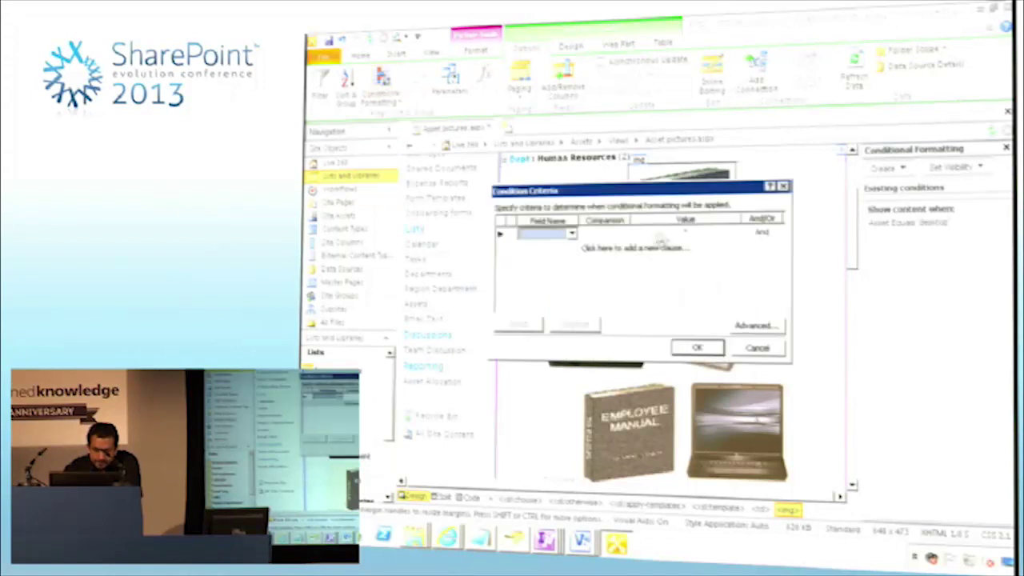
{"action": "left_click", "coordinate": [572, 234]}
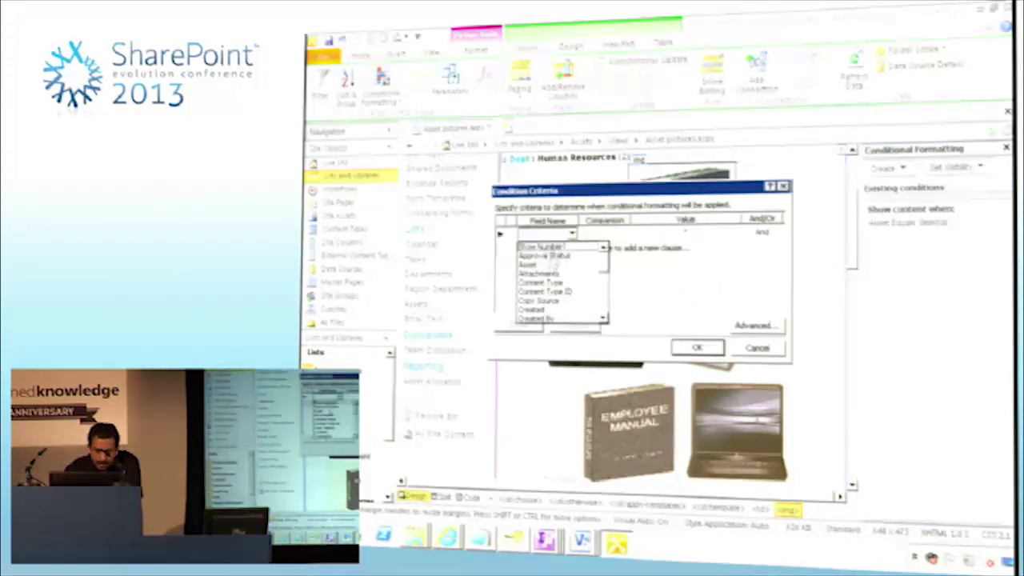
{"action": "left_click", "coordinate": [560, 272]}
{"action": "left_click_drag", "start_coordinate": [676, 190], "coordinate": [766, 297]}
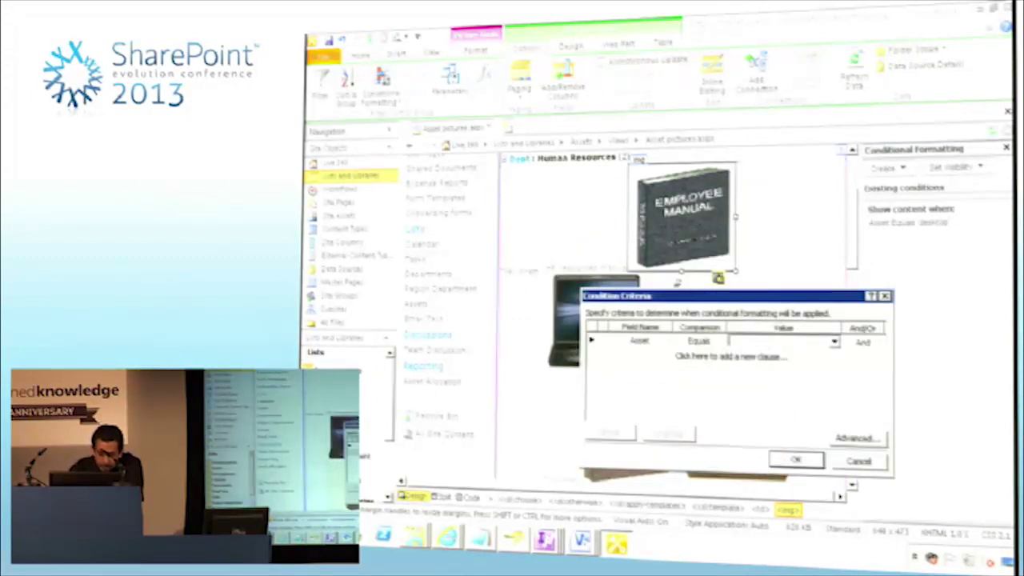
{"action": "type", "text": "HR resources manual"}
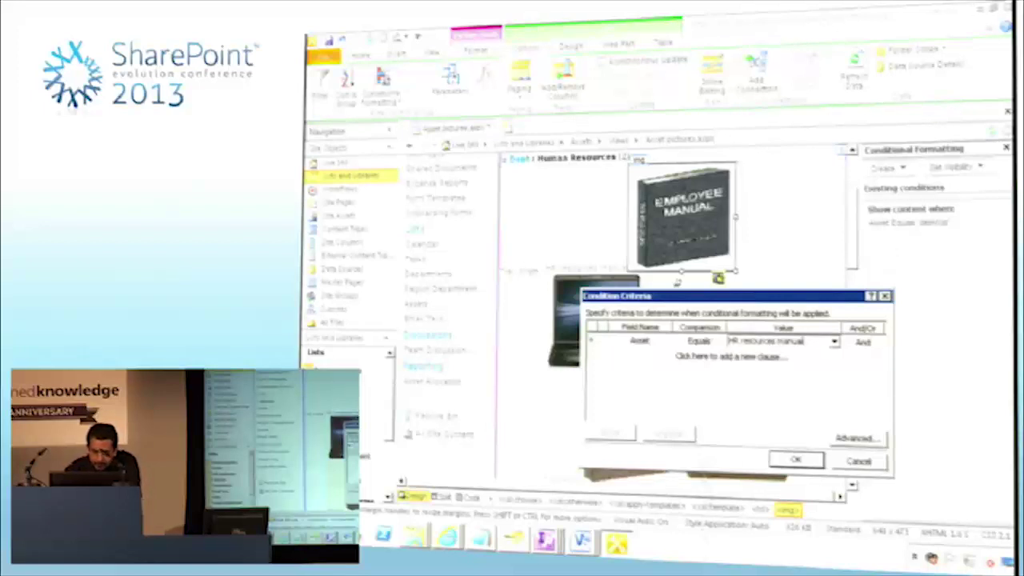
{"action": "left_click", "coordinate": [814, 357]}
{"action": "key", "text": "Return"}
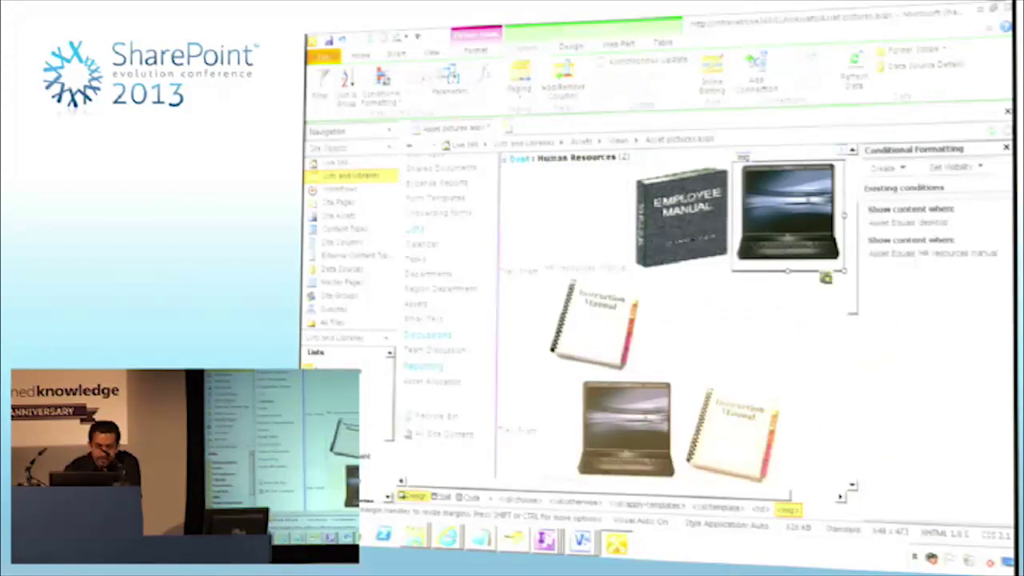
{"action": "left_click", "coordinate": [383, 90]}
- Add and refine a show-content rule for the laptop picture: Asset equals laptop
{"action": "left_click", "coordinate": [405, 117]}
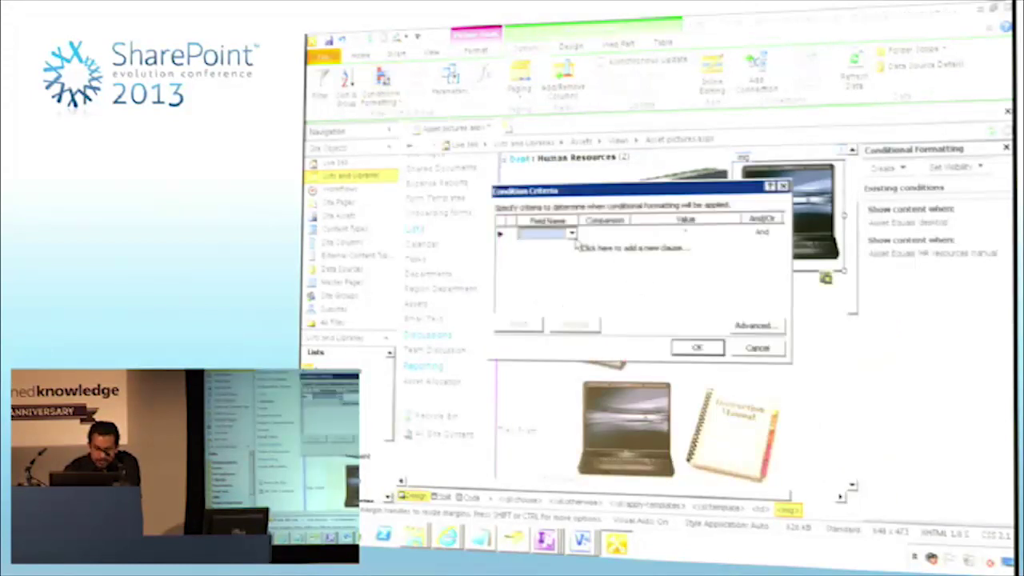
{"action": "left_click", "coordinate": [650, 237]}
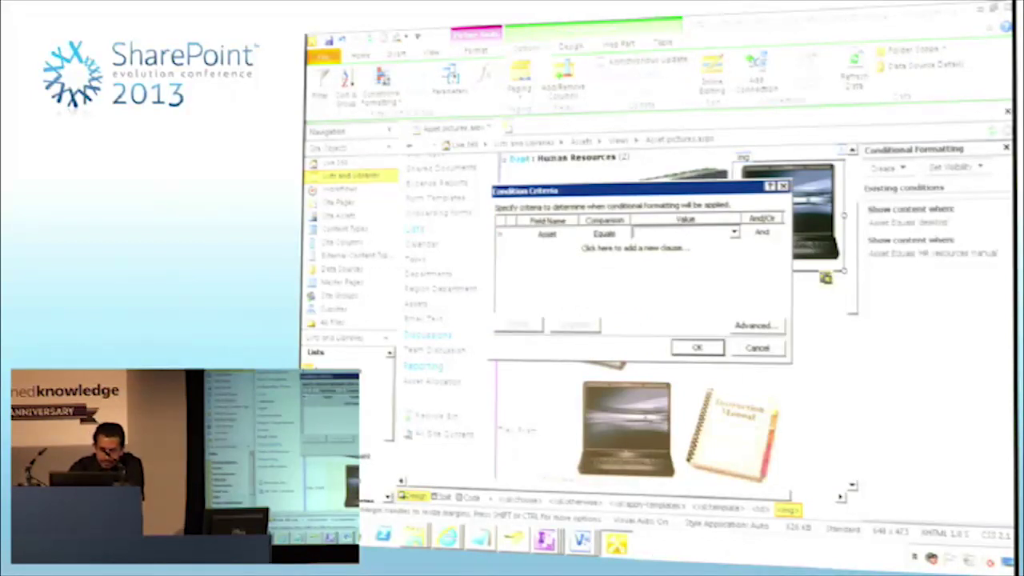
{"action": "type", "text": "laptop"}
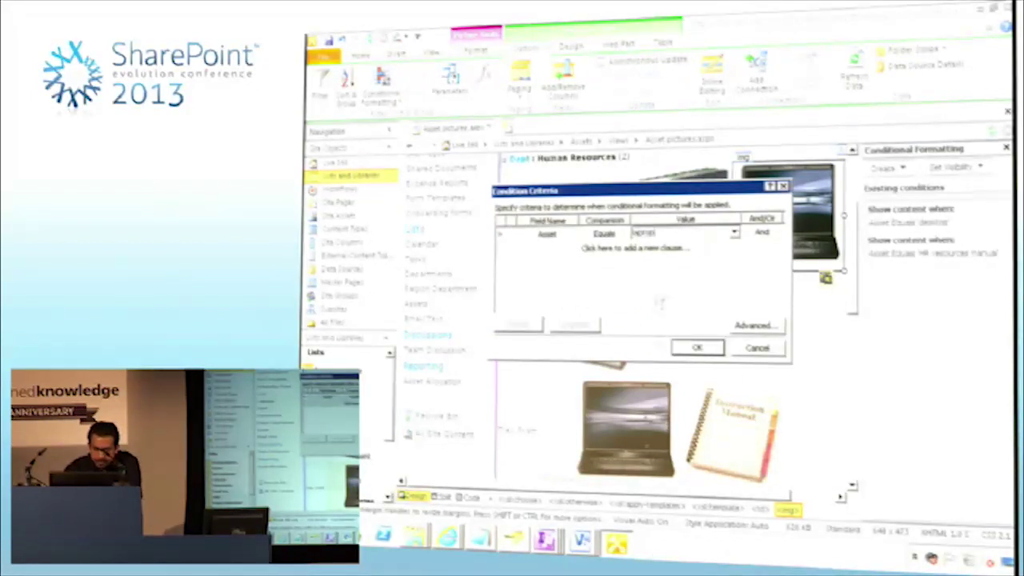
{"action": "left_click", "coordinate": [708, 348]}
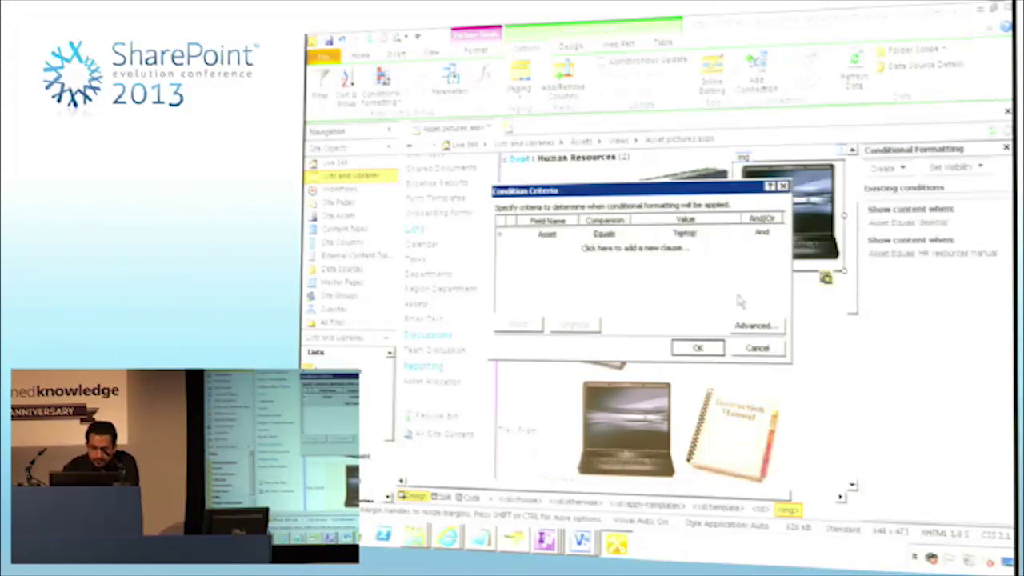
{"action": "key", "text": "Return"}
{"action": "left_click", "coordinate": [626, 344]}
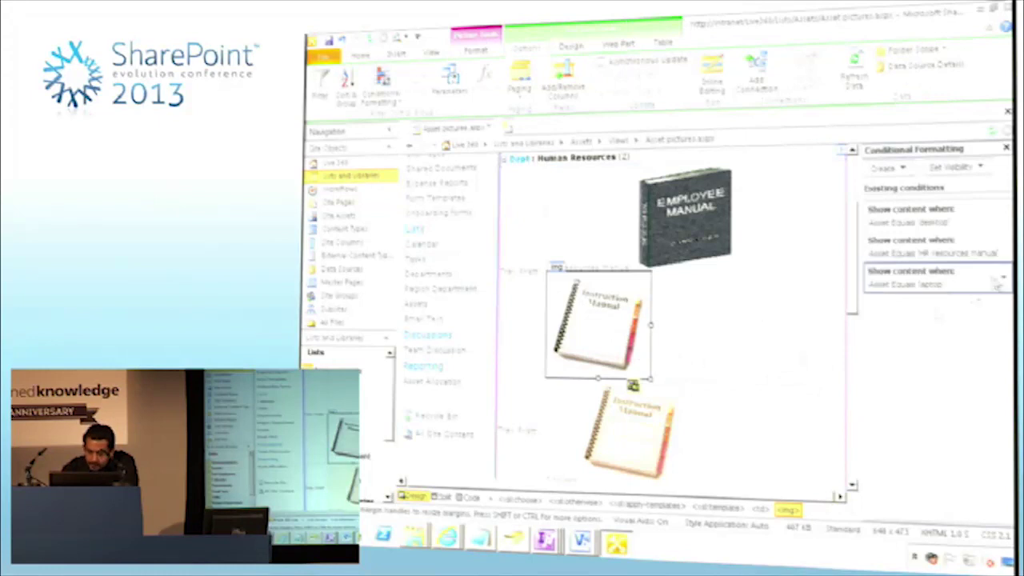
{"action": "scroll", "coordinate": [966, 276], "scroll_direction": "down", "scroll_amount": 5}
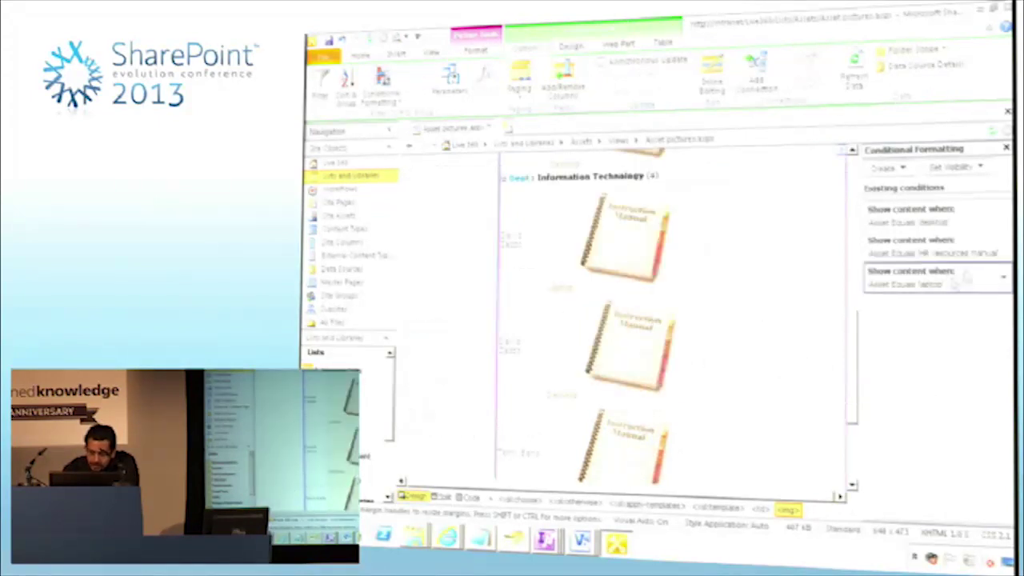
{"action": "left_click", "coordinate": [1004, 278]}
{"action": "left_click", "coordinate": [959, 306]}
{"action": "left_click", "coordinate": [678, 232]}
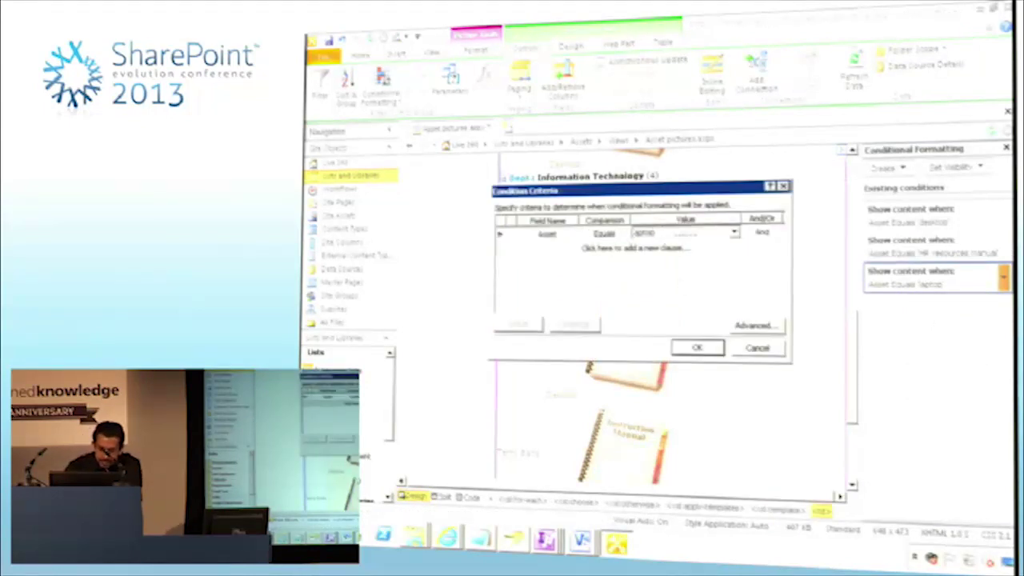
{"action": "left_click", "coordinate": [702, 350]}
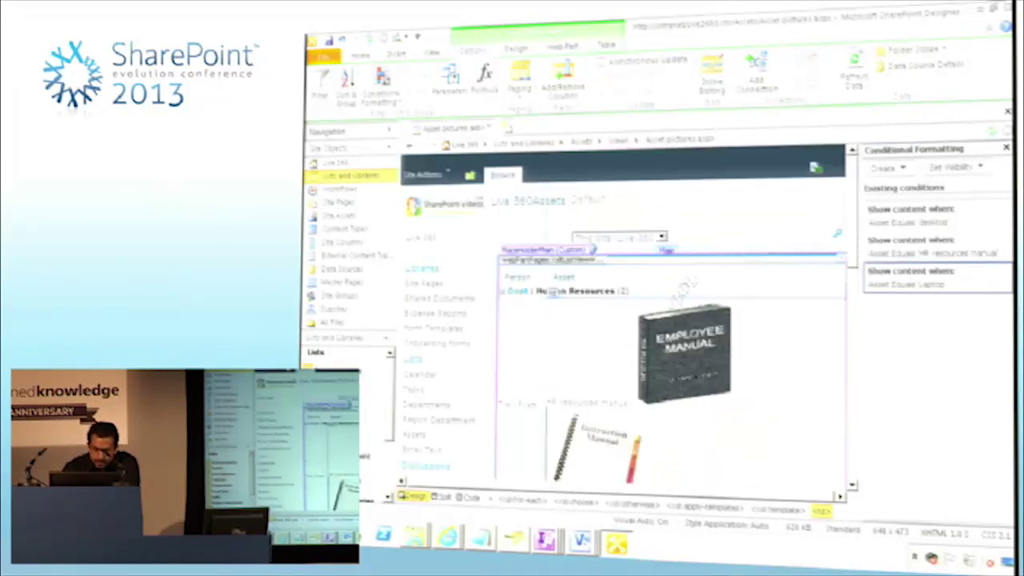
- Start a show-content condition on the Instruction Manual picture with Asset as the field
{"action": "scroll", "coordinate": [552, 291], "scroll_direction": "down", "scroll_amount": 1}
{"action": "left_click", "coordinate": [606, 448]}
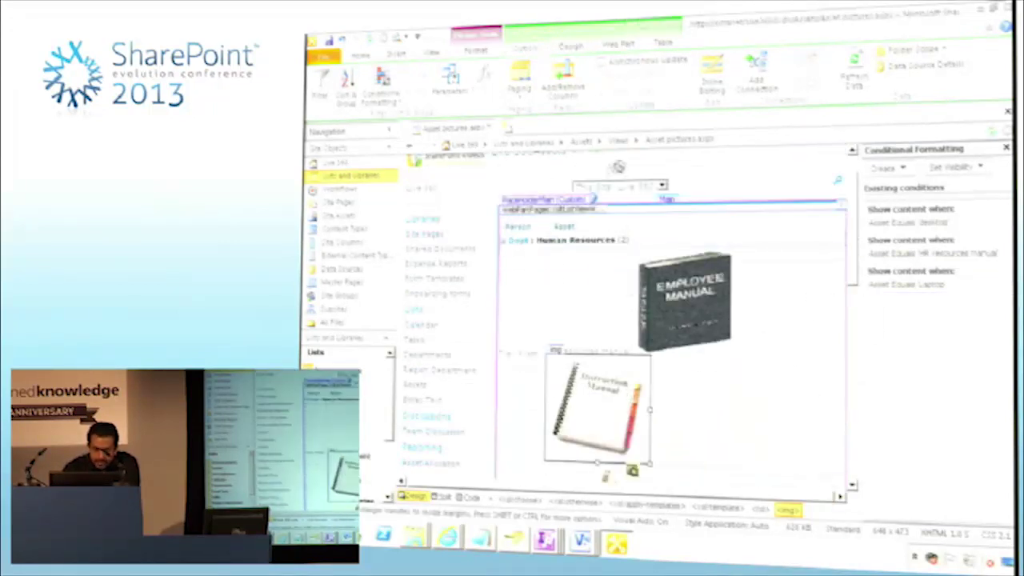
{"action": "left_click", "coordinate": [376, 95]}
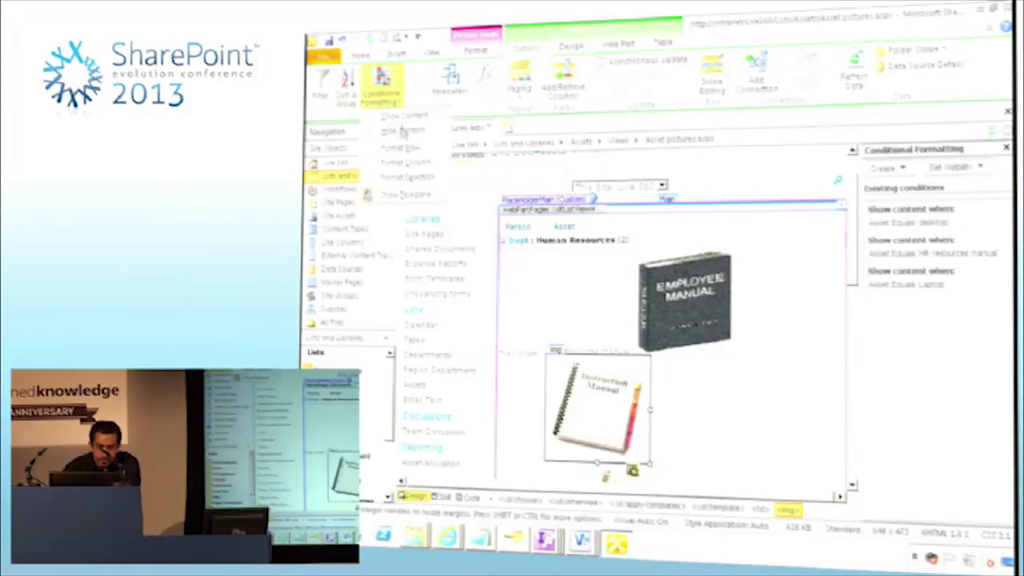
{"action": "left_click", "coordinate": [404, 126]}
{"action": "left_click", "coordinate": [571, 233]}
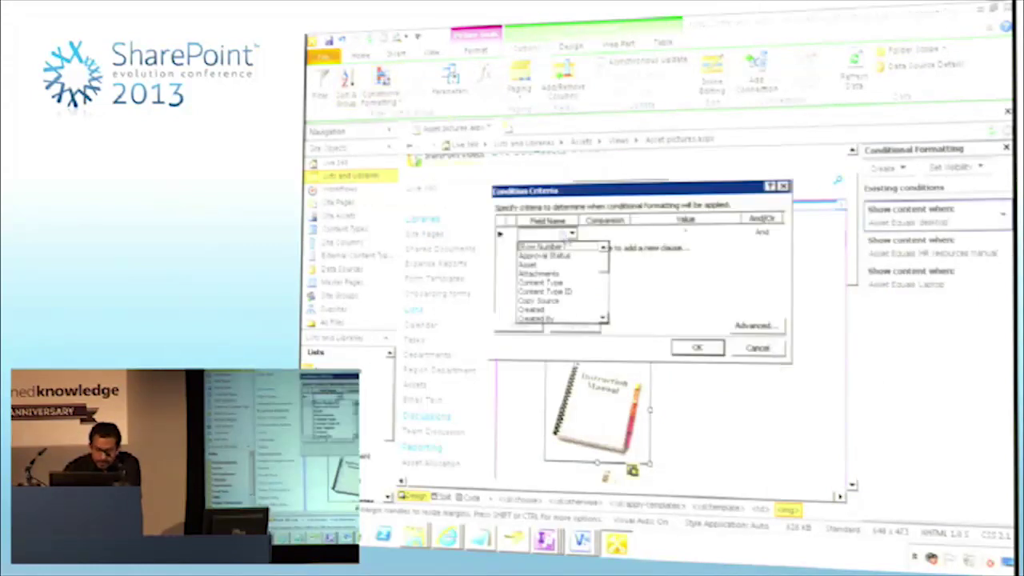
{"action": "left_click", "coordinate": [530, 265]}
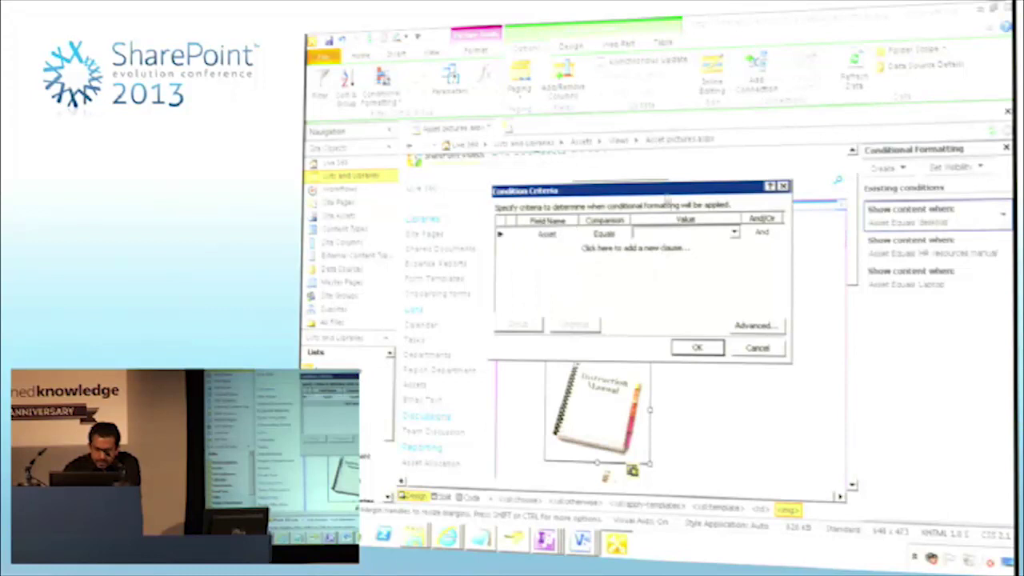
{"action": "left_click_drag", "start_coordinate": [624, 190], "coordinate": [801, 246]}
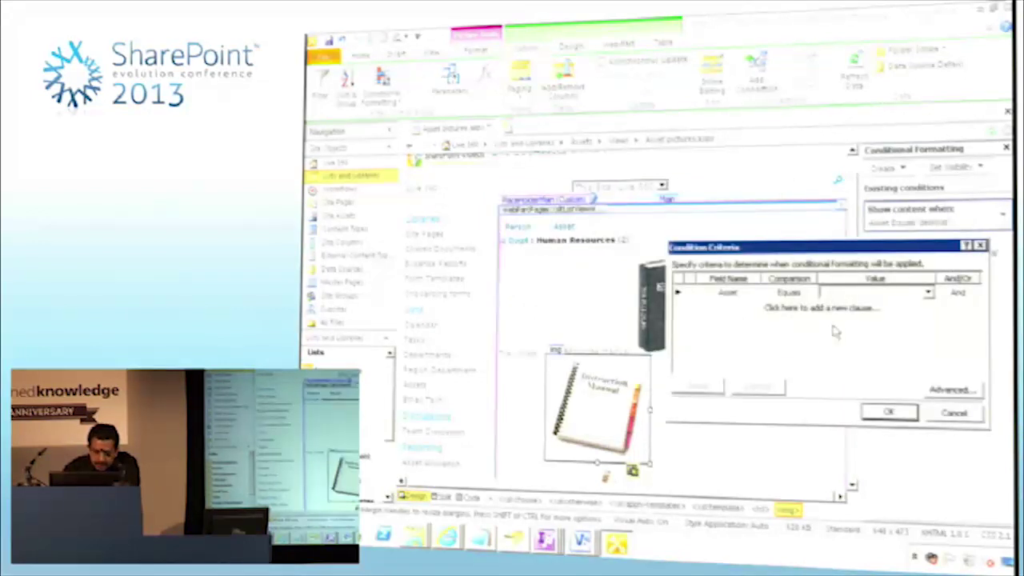
{"action": "left_click", "coordinate": [446, 536]}
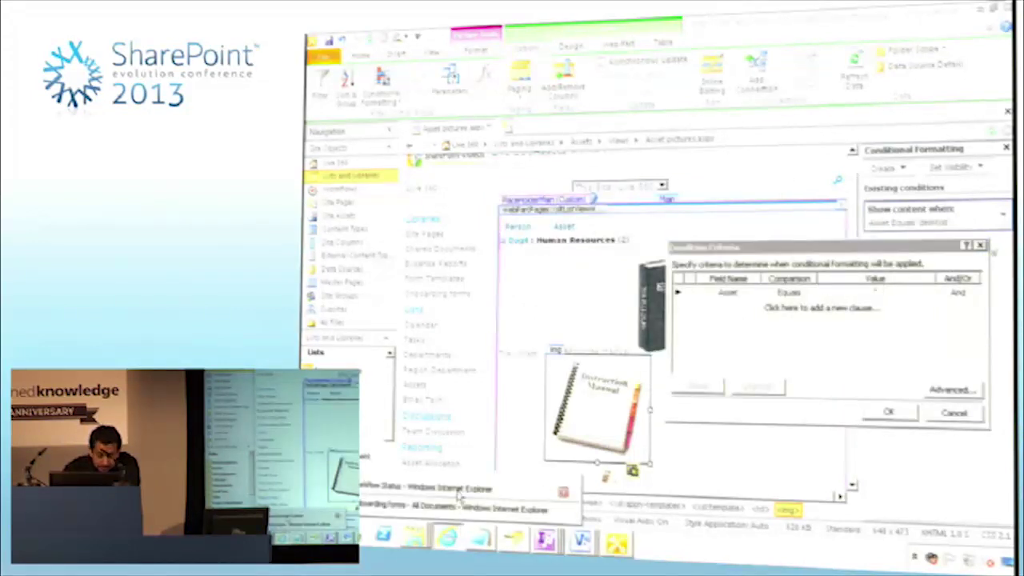
{"action": "left_click", "coordinate": [448, 488]}
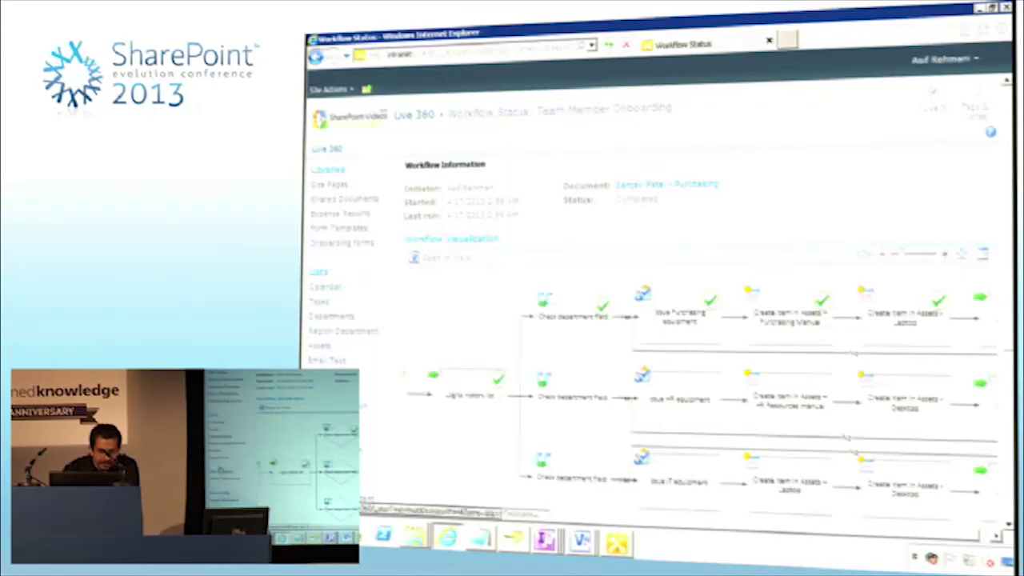
{"action": "left_click", "coordinate": [320, 347]}
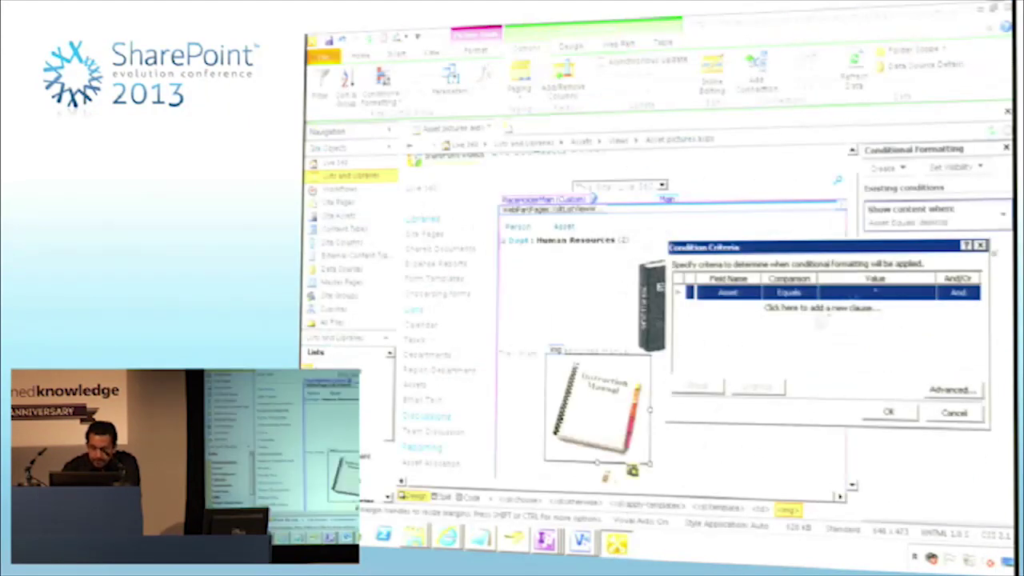
{"action": "left_click", "coordinate": [876, 292]}
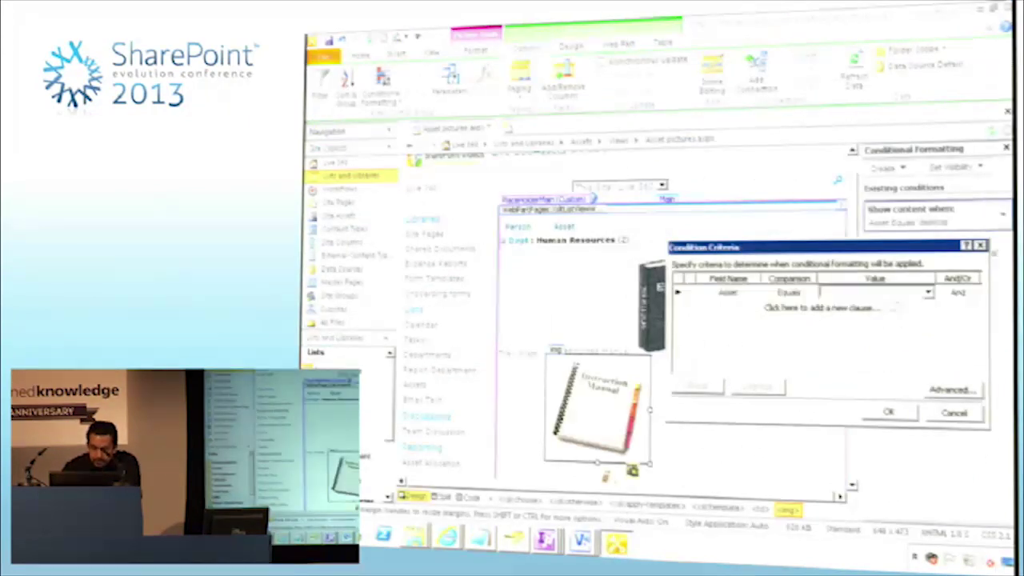
- Finish the Asset equals Purchasing manual rule and save the page with its embedded images
{"action": "type", "text": "Purchasing manual"}
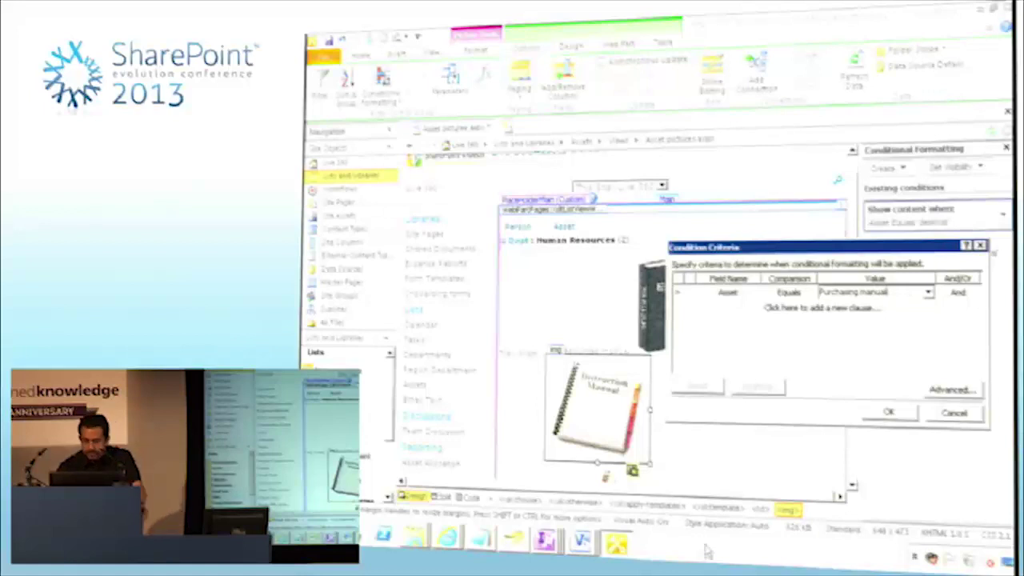
{"action": "left_click", "coordinate": [891, 413]}
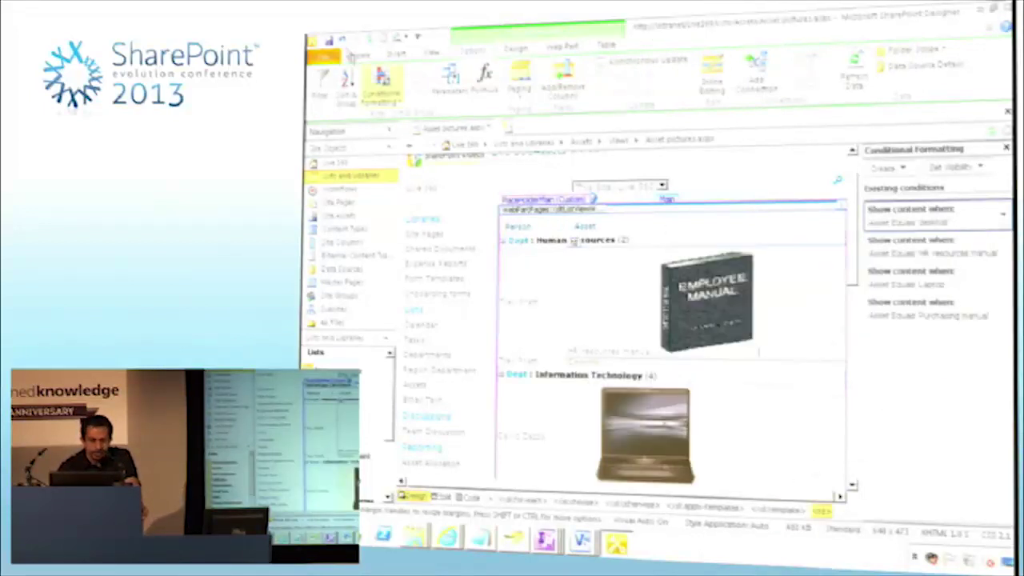
{"action": "left_click", "coordinate": [333, 42]}
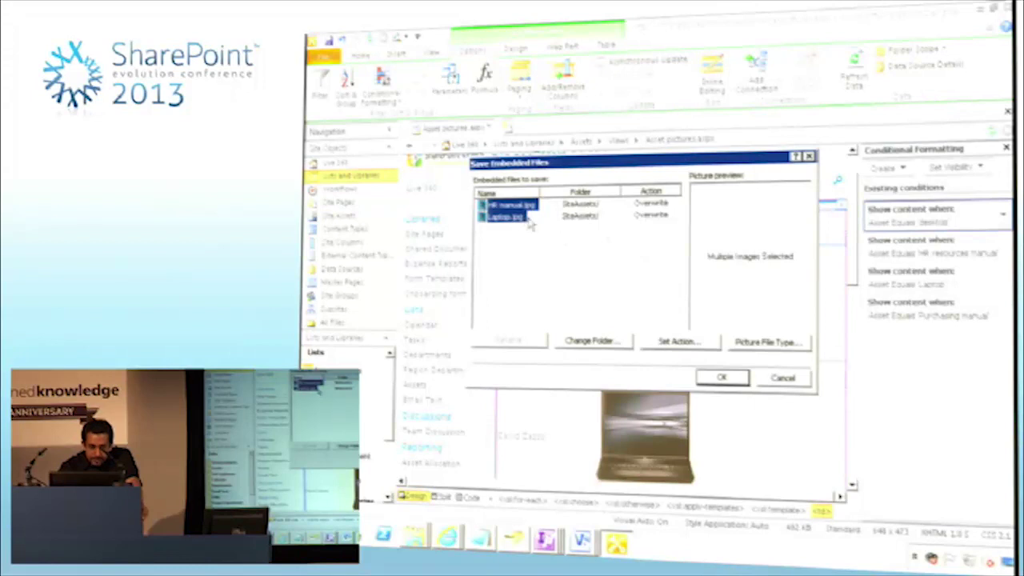
{"action": "left_click", "coordinate": [722, 377]}
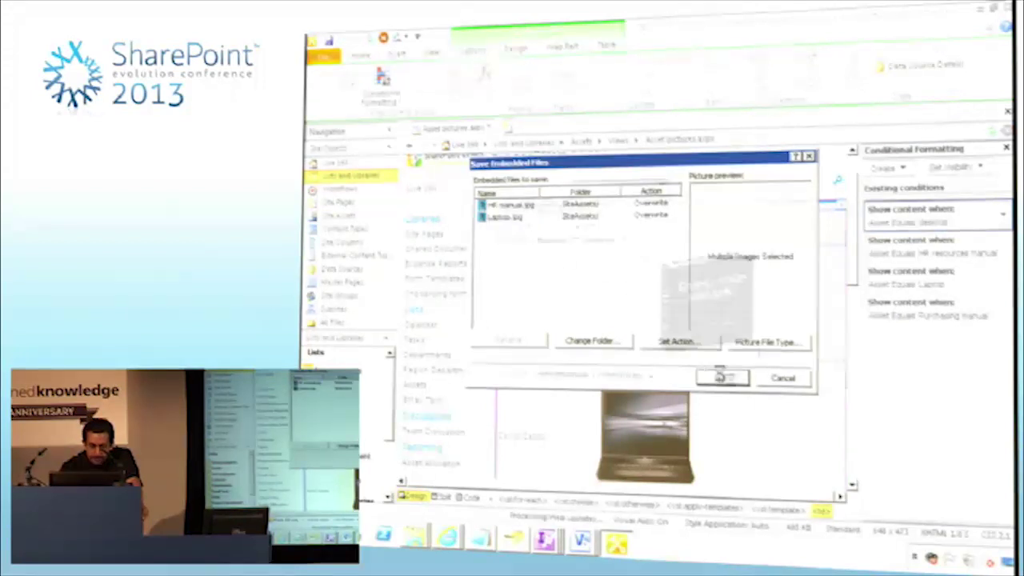
{"action": "scroll", "coordinate": [848, 360], "scroll_direction": "down", "scroll_amount": 5}
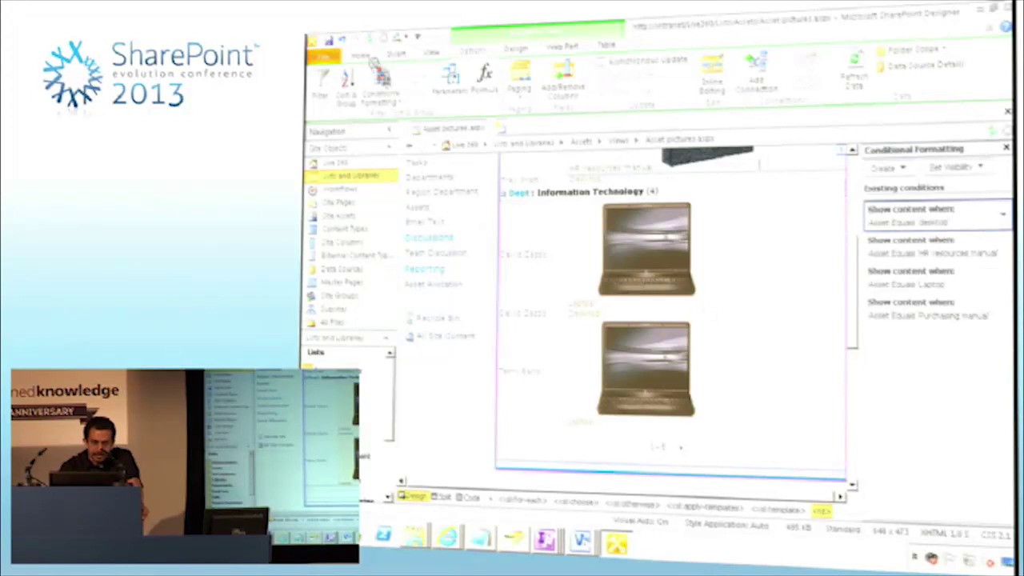
{"action": "left_click", "coordinate": [329, 40]}
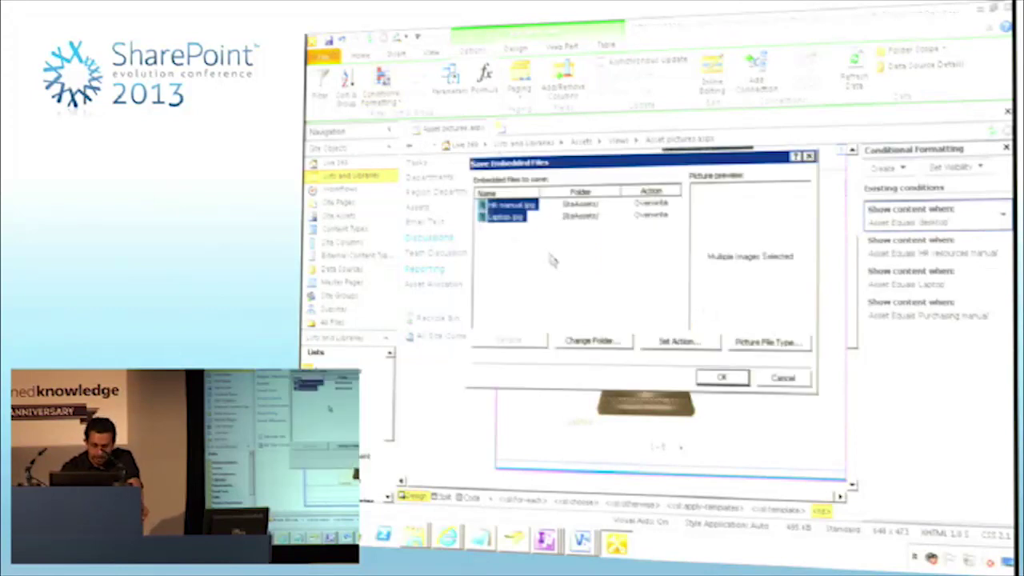
{"action": "left_click", "coordinate": [722, 377]}
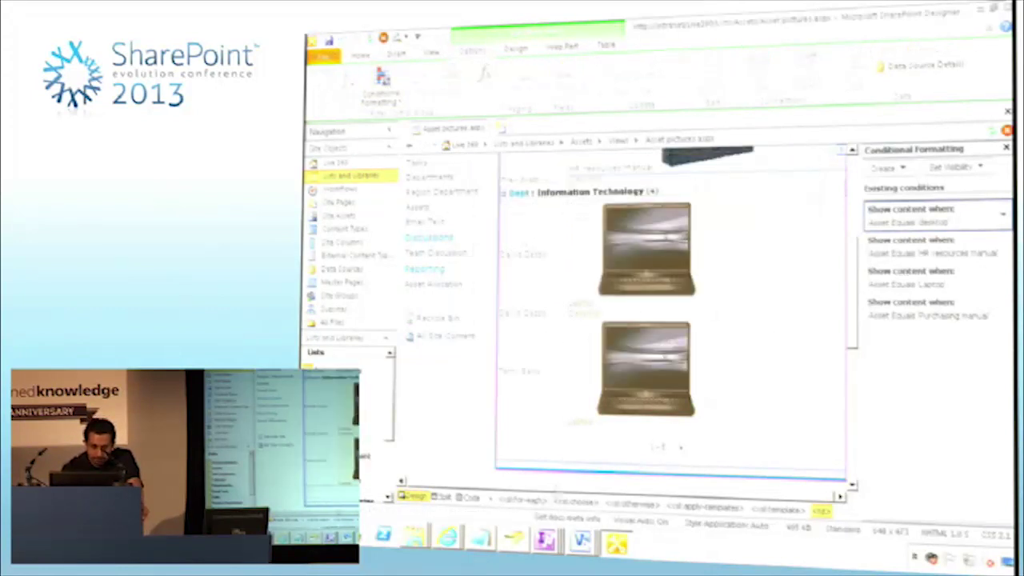
- In the browser, switch the Assets list to the Asset pictures view and scroll through its department groups
{"action": "mouse_move", "coordinate": [452, 536]}
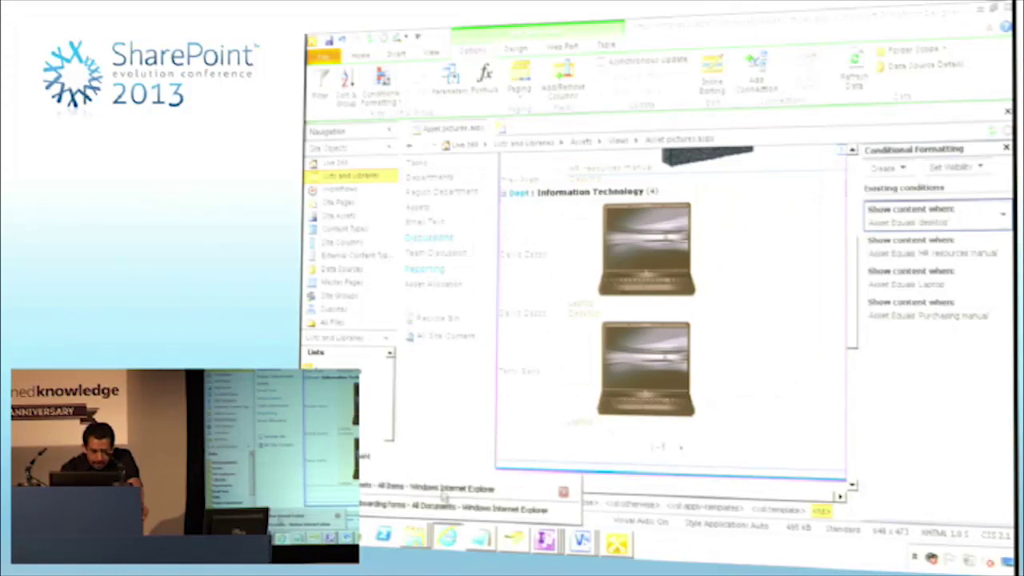
{"action": "left_click", "coordinate": [446, 493]}
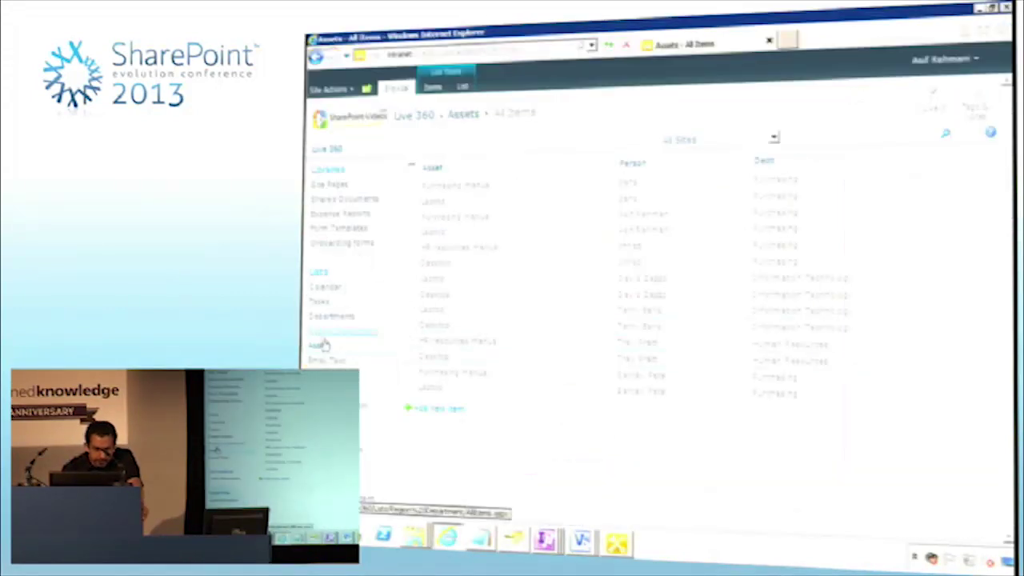
{"action": "left_click", "coordinate": [538, 114]}
{"action": "left_click", "coordinate": [575, 167]}
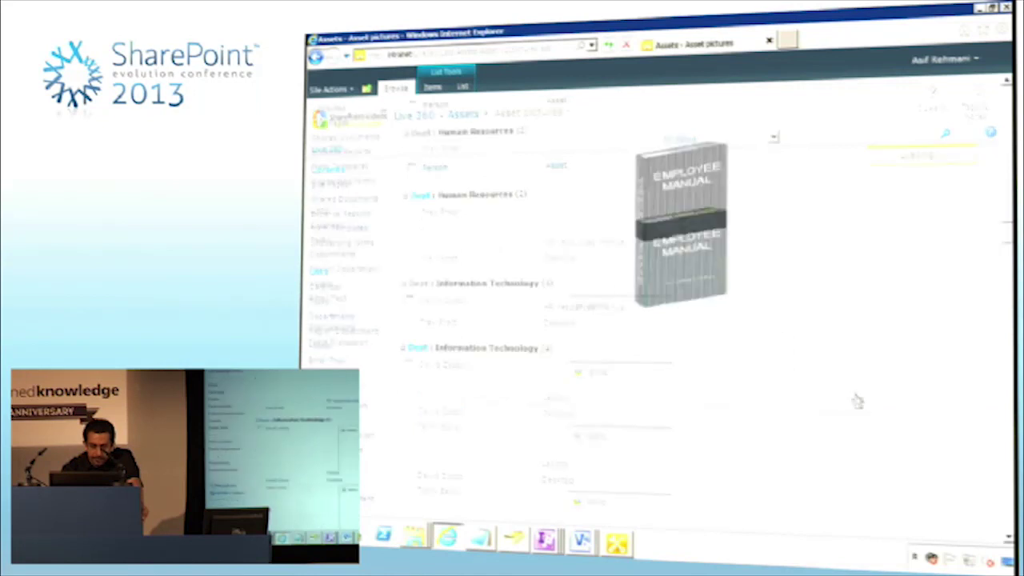
{"action": "scroll", "coordinate": [858, 401], "scroll_direction": "down", "scroll_amount": 3}
{"action": "scroll", "coordinate": [858, 400], "scroll_direction": "down", "scroll_amount": 5}
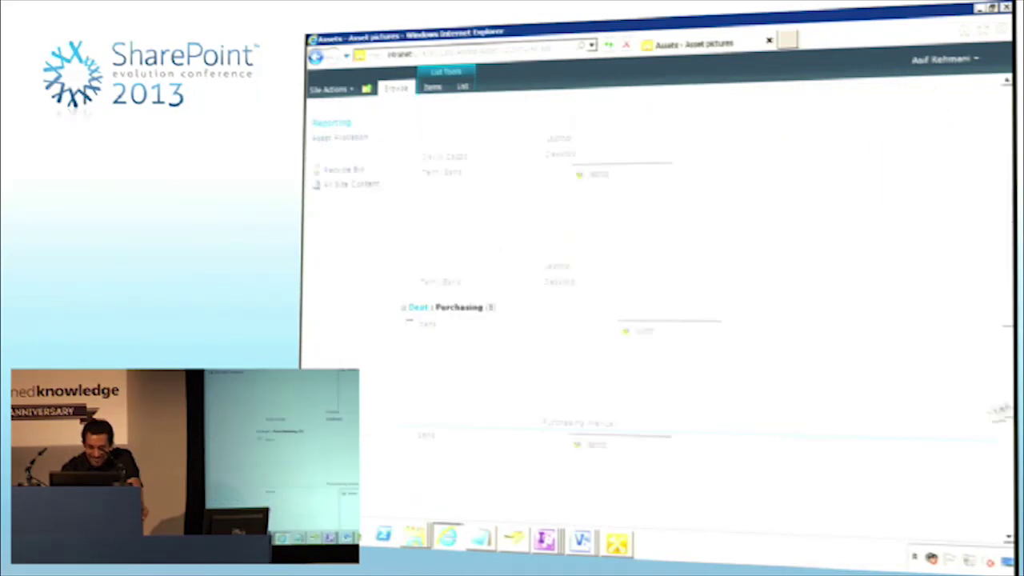
{"action": "scroll", "coordinate": [859, 401], "scroll_direction": "up", "scroll_amount": 5}
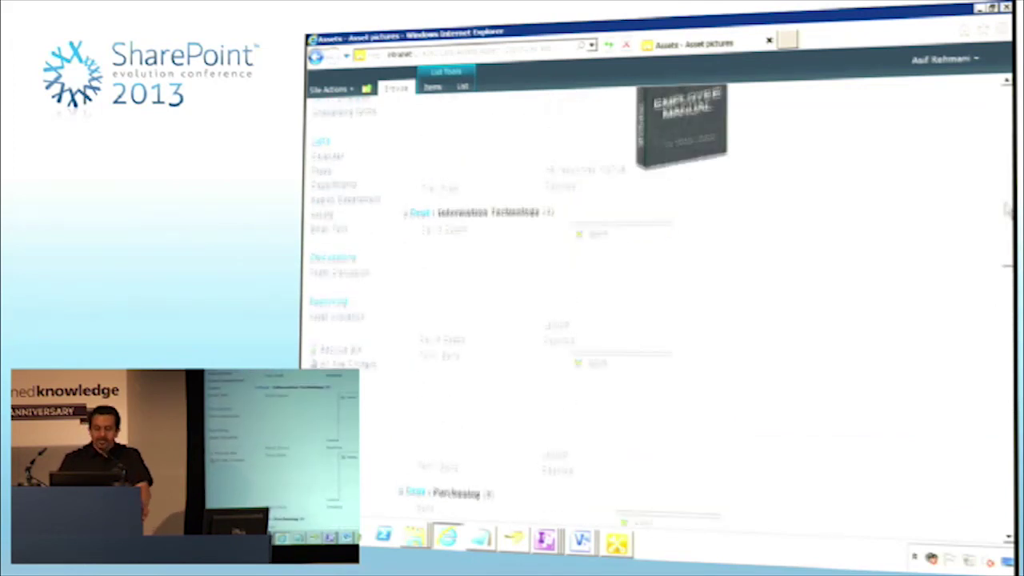
{"action": "scroll", "coordinate": [1009, 192], "scroll_direction": "up", "scroll_amount": 2}
{"action": "scroll", "coordinate": [1009, 192], "scroll_direction": "up", "scroll_amount": 2}
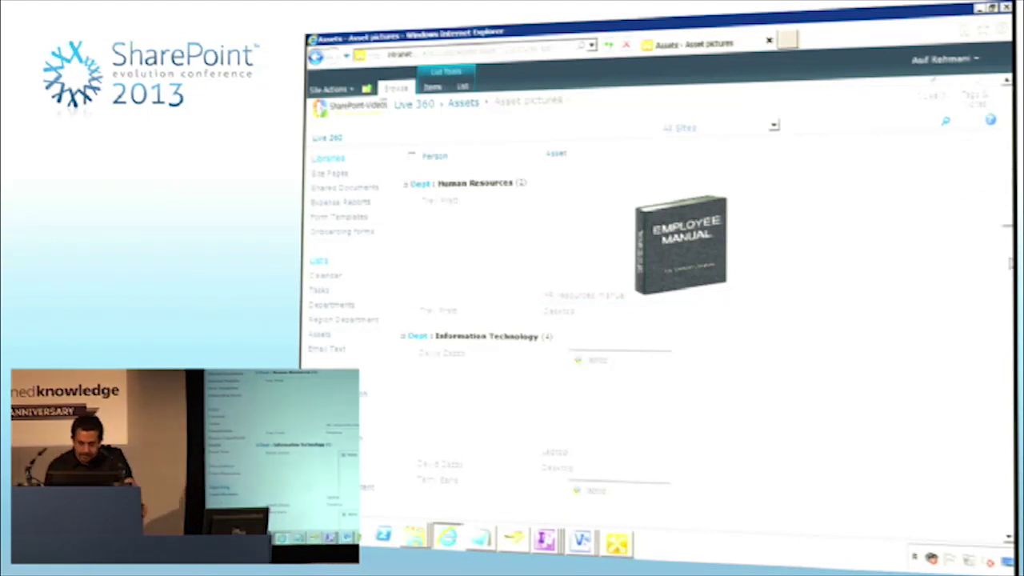
{"action": "scroll", "coordinate": [949, 197], "scroll_direction": "down", "scroll_amount": 5}
{"action": "scroll", "coordinate": [743, 270], "scroll_direction": "down", "scroll_amount": 1}
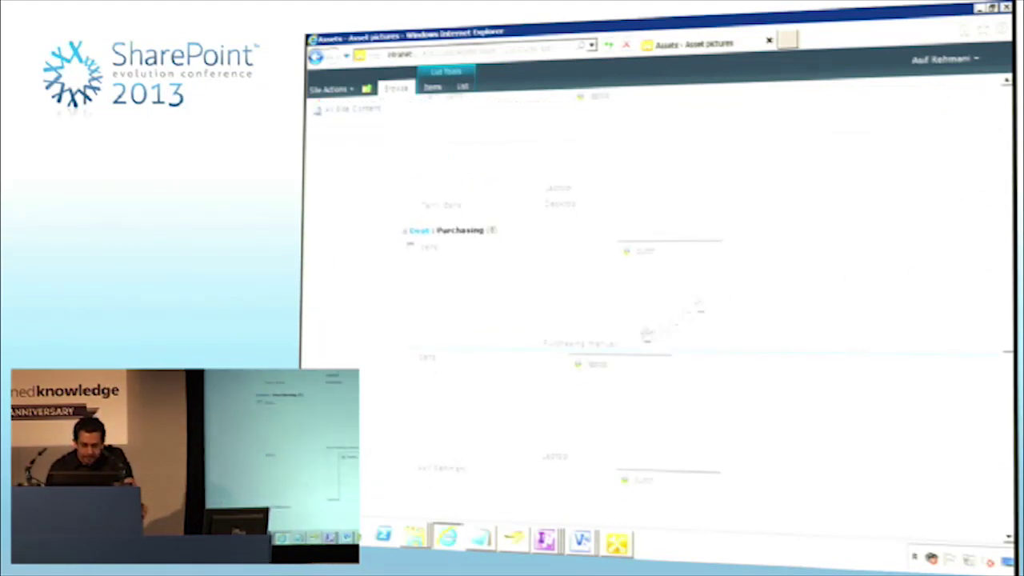
{"action": "scroll", "coordinate": [656, 304], "scroll_direction": "down", "scroll_amount": 5}
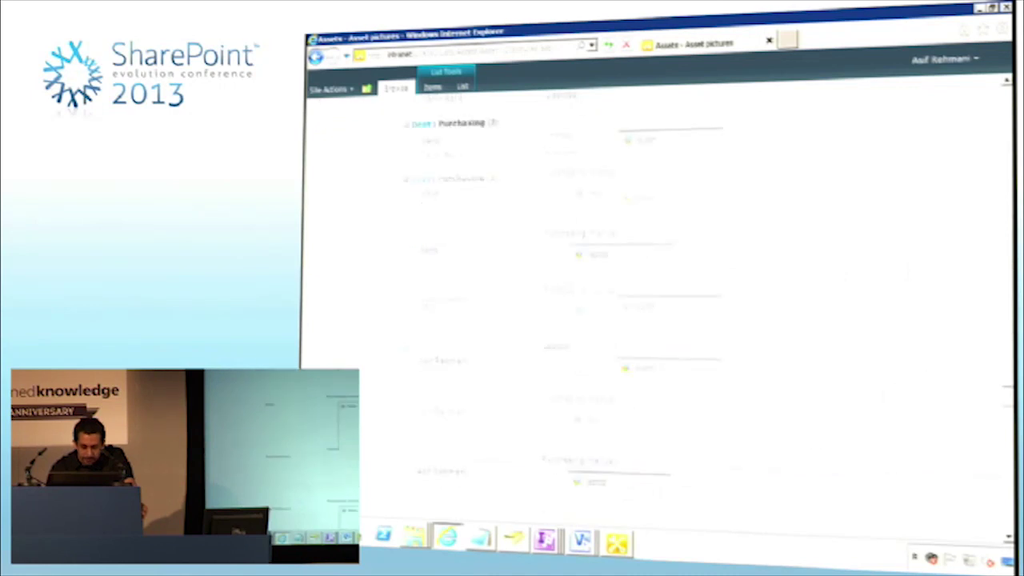
{"action": "scroll", "coordinate": [674, 414], "scroll_direction": "down", "scroll_amount": 5}
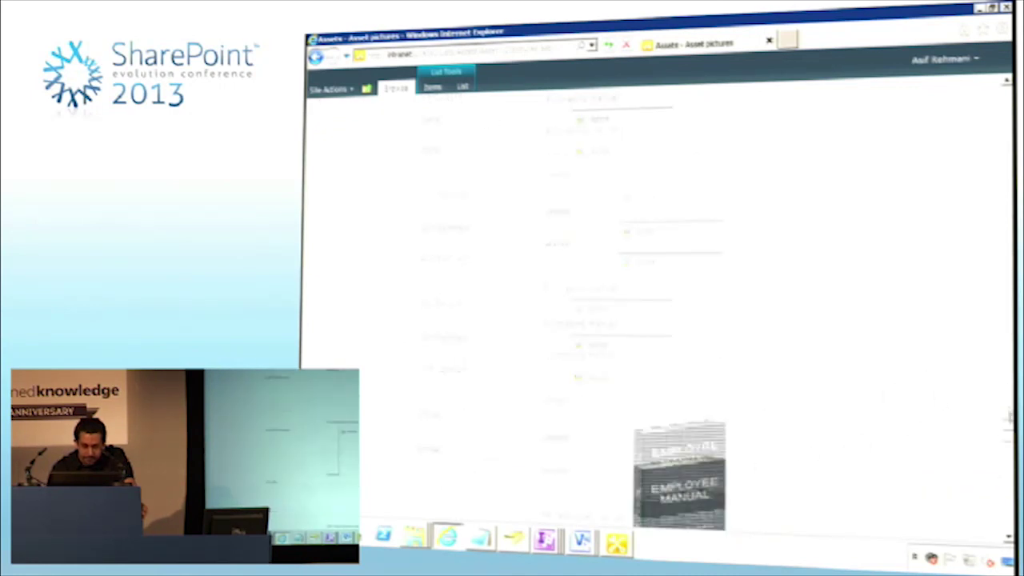
{"action": "scroll", "coordinate": [1008, 388], "scroll_direction": "up", "scroll_amount": 10}
{"action": "left_click", "coordinate": [560, 113]}
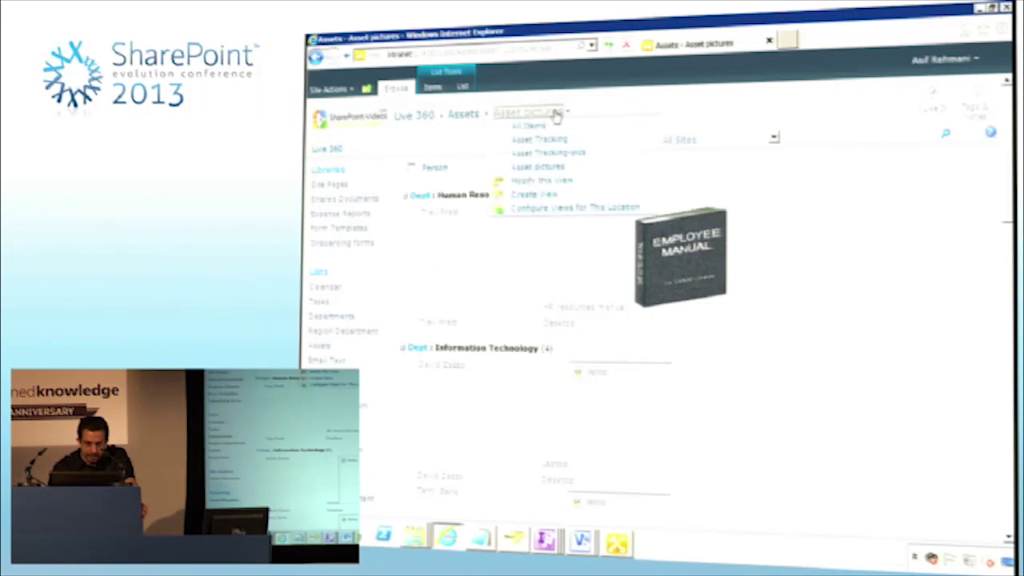
- View the Asset Tracking-pics view's manual, PC and laptop images, then return to SharePoint Designer
{"action": "left_click", "coordinate": [584, 154]}
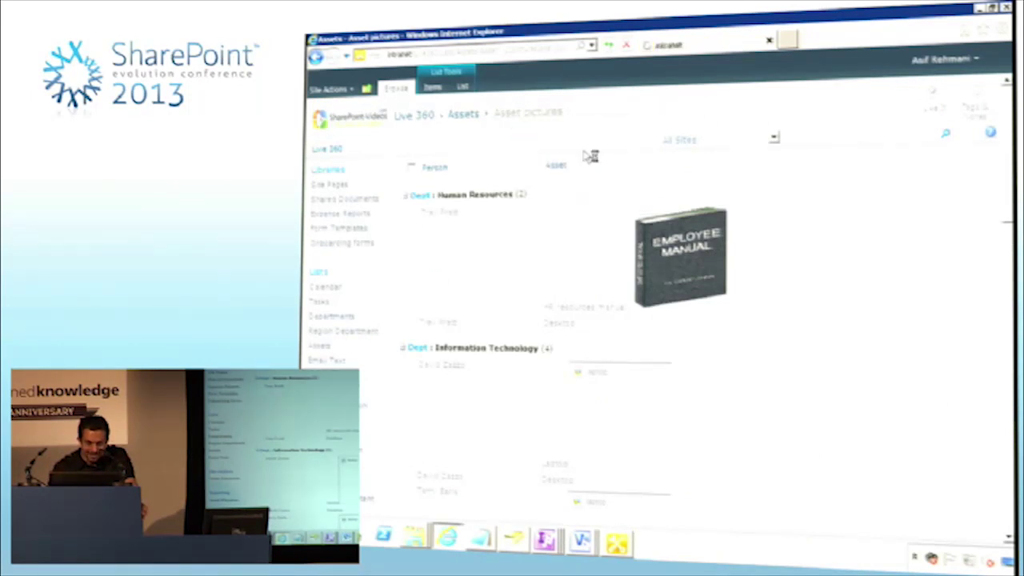
{"action": "scroll", "coordinate": [656, 308], "scroll_direction": "down", "scroll_amount": 10}
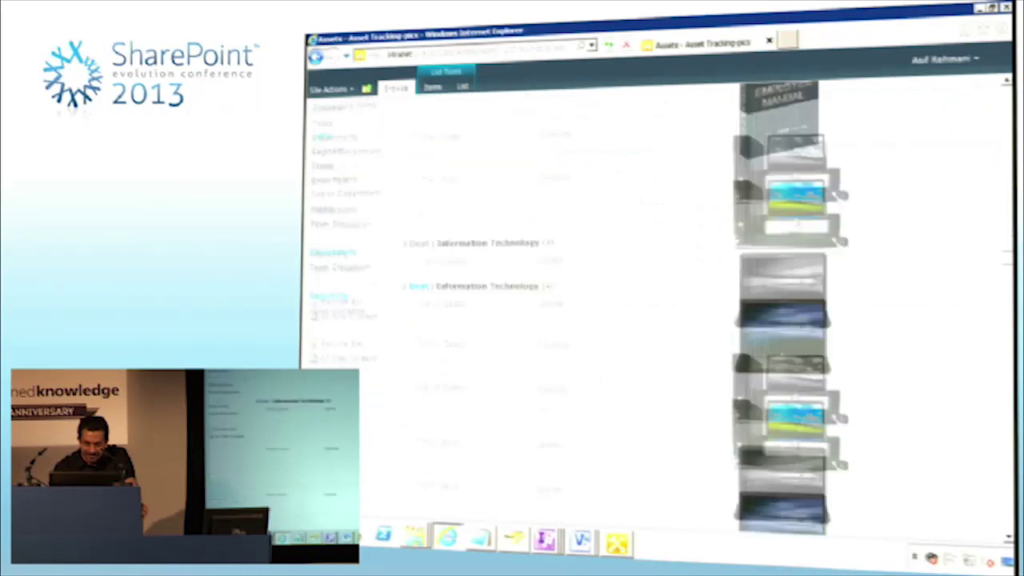
{"action": "scroll", "coordinate": [656, 308], "scroll_direction": "down", "scroll_amount": 8}
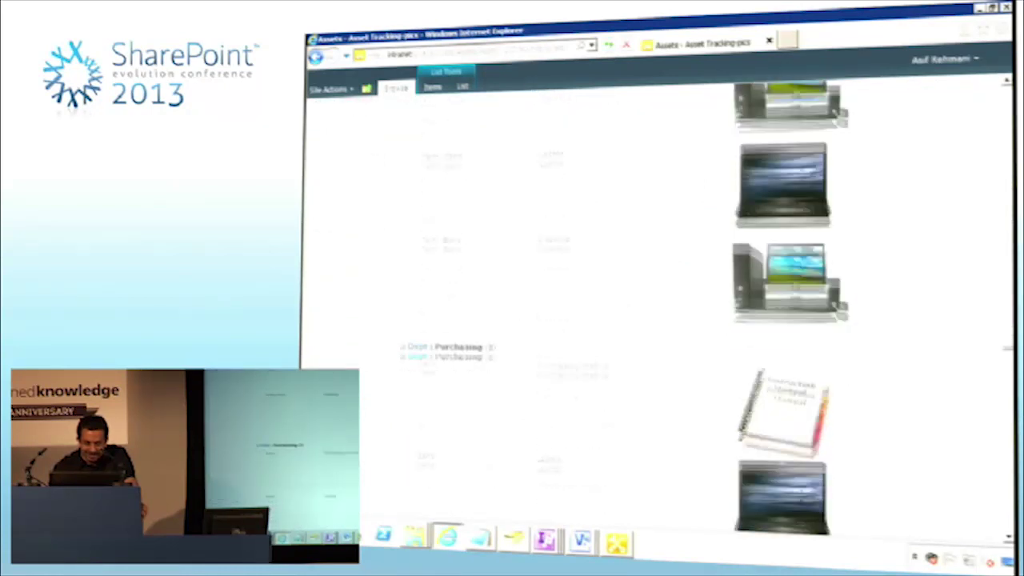
{"action": "scroll", "coordinate": [656, 308], "scroll_direction": "down", "scroll_amount": 10}
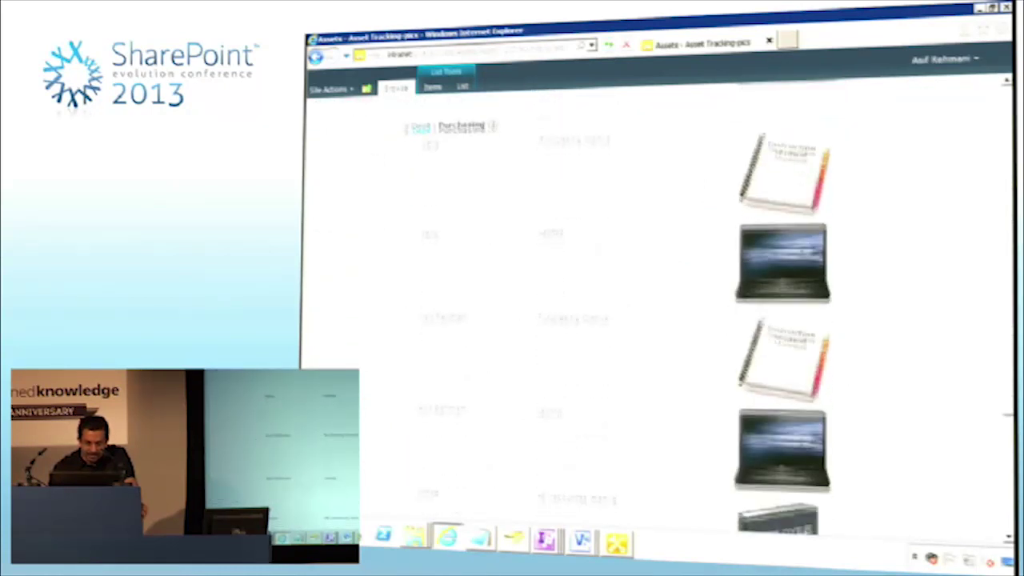
{"action": "scroll", "coordinate": [656, 308], "scroll_direction": "up", "scroll_amount": 15}
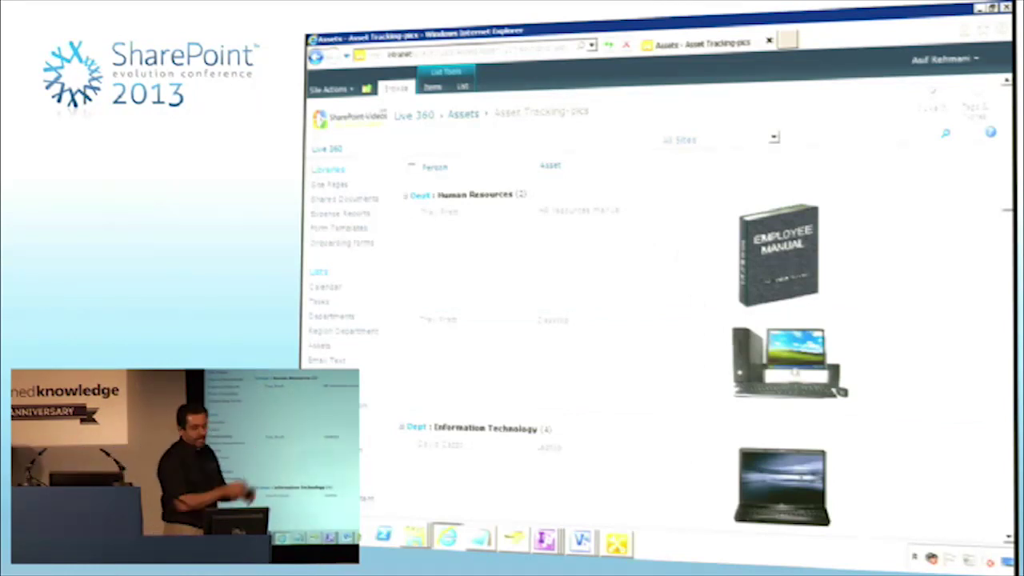
{"action": "left_click", "coordinate": [618, 546]}
{"action": "left_click", "coordinate": [586, 311]}
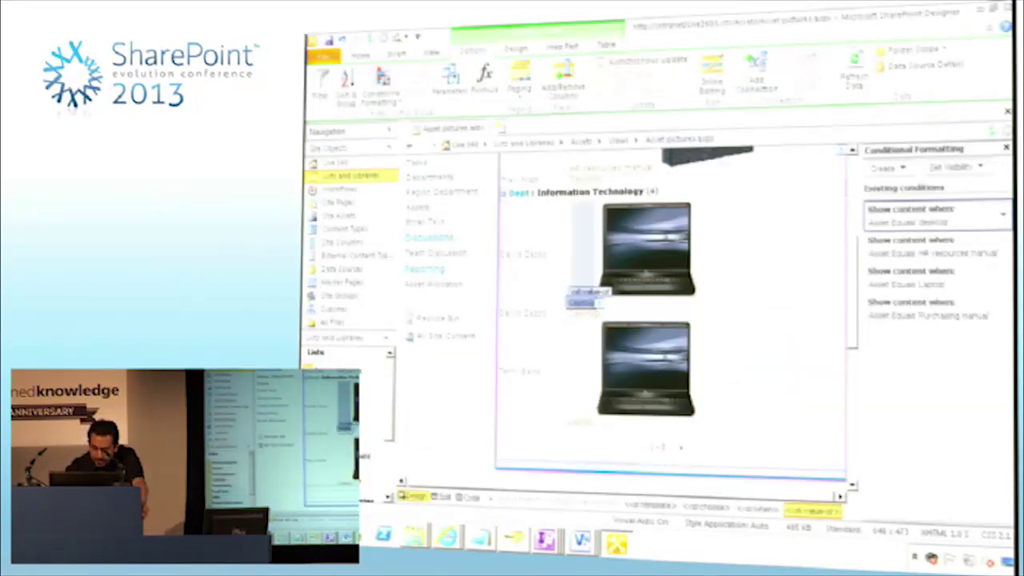
- Save the Asset pictures view with embedded HR manual.jpg and Laptop.jpg, then switch to the Asset Tracking-pics browser window
{"action": "left_click", "coordinate": [655, 313]}
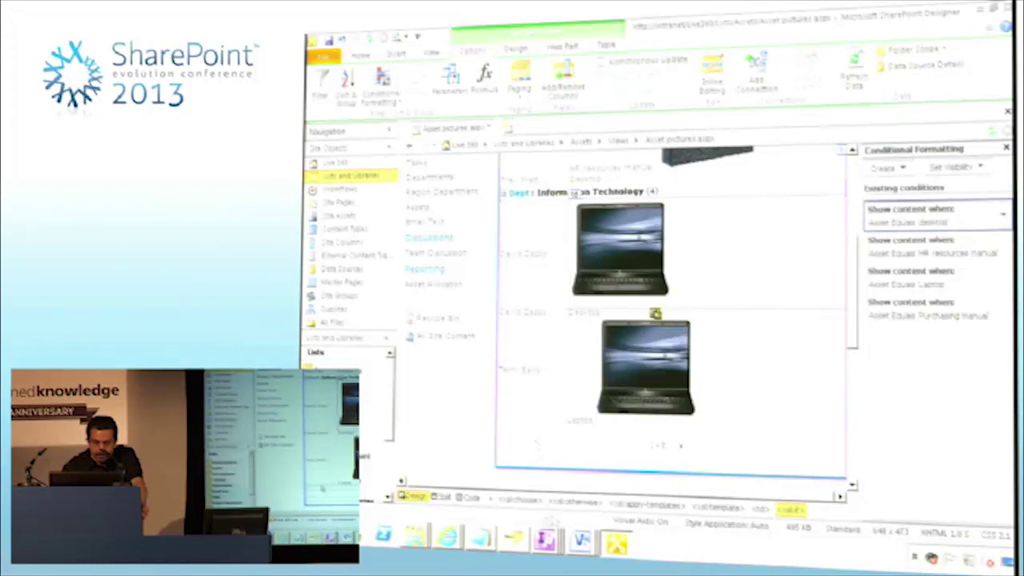
{"action": "left_click", "coordinate": [574, 502]}
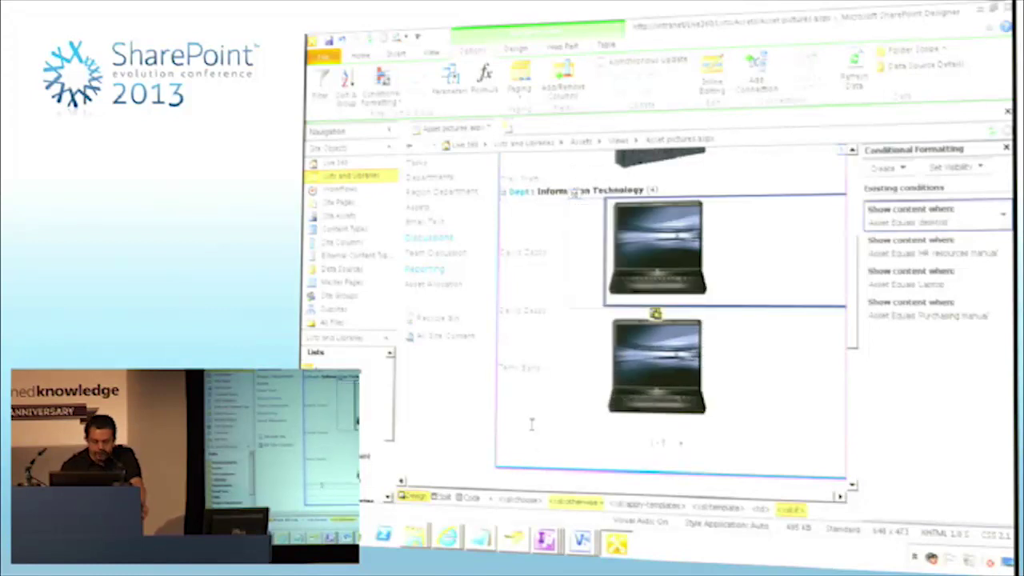
{"action": "left_click", "coordinate": [329, 41]}
{"action": "left_click", "coordinate": [711, 378]}
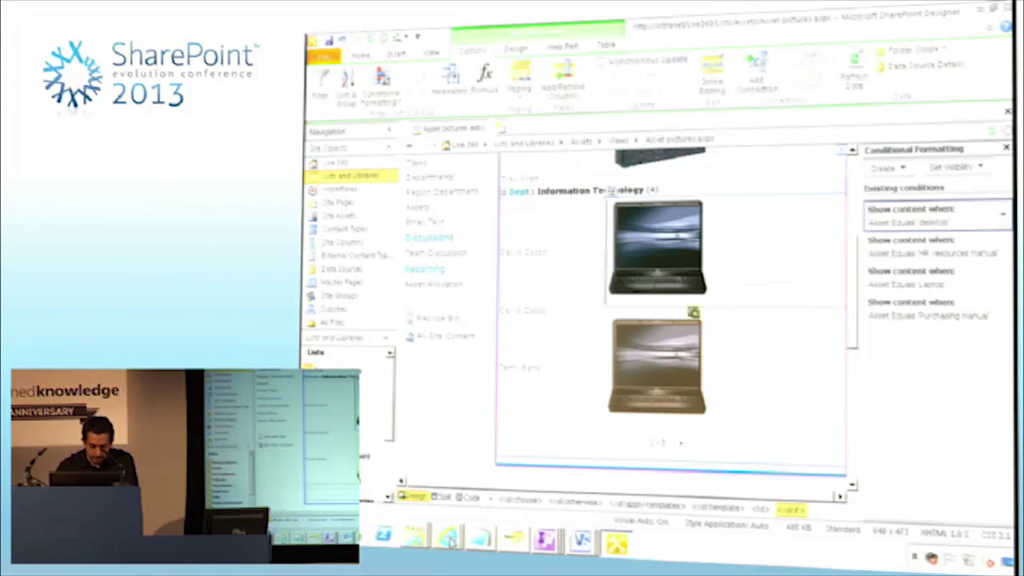
{"action": "mouse_move", "coordinate": [450, 541]}
{"action": "left_click", "coordinate": [436, 491]}
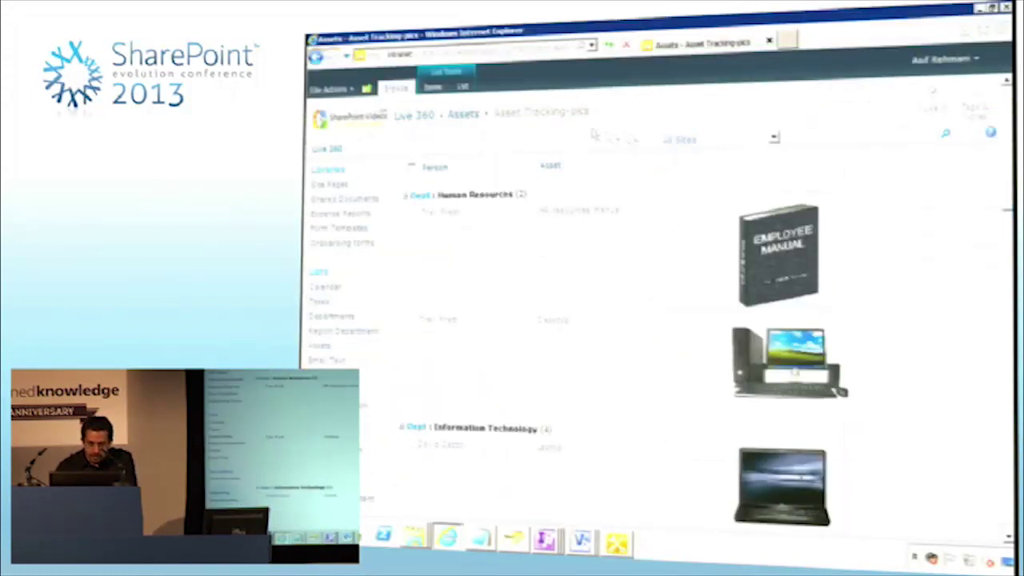
- Switch the Assets list to the Asset pictures view and scroll down to the Purchasing laptop images
{"action": "left_click", "coordinate": [581, 113]}
{"action": "left_click", "coordinate": [554, 166]}
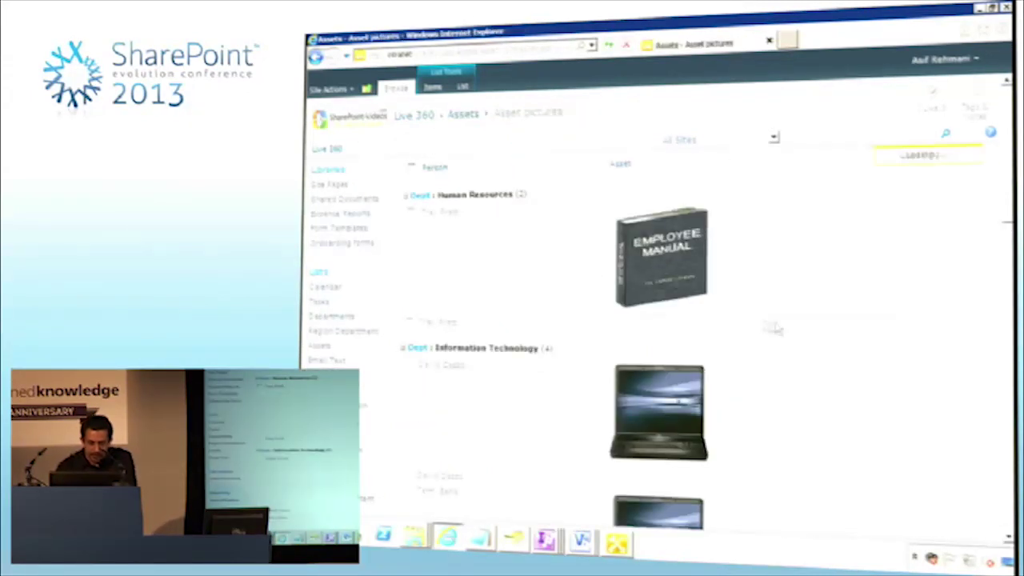
{"action": "scroll", "coordinate": [776, 327], "scroll_direction": "down", "scroll_amount": 3}
{"action": "scroll", "coordinate": [776, 327], "scroll_direction": "down", "scroll_amount": 3}
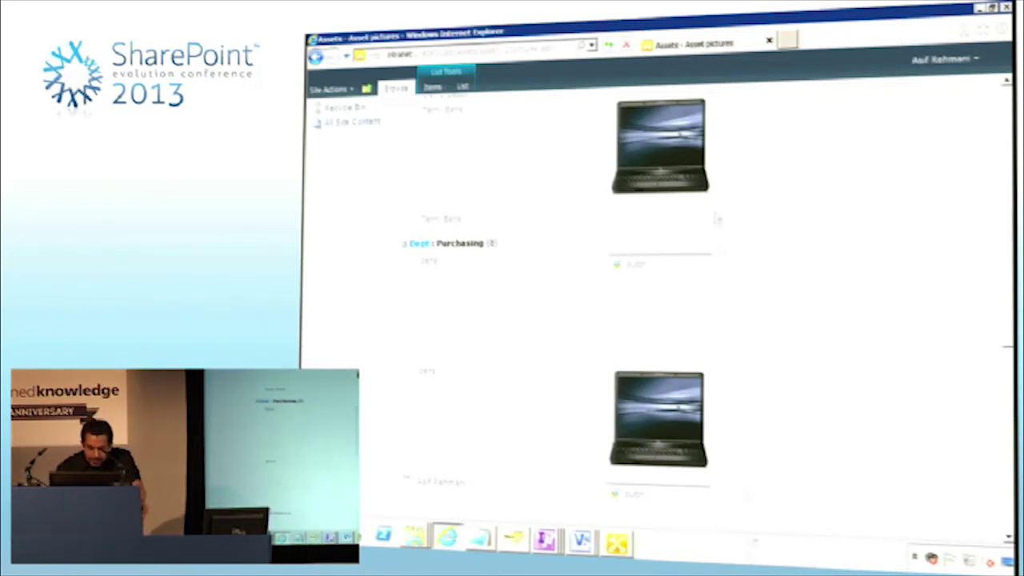
- In Split view, replace the Purchasing image's file:///C:/Demos/SPVideos/ path with ../../SiteAssets/
{"action": "left_click", "coordinate": [617, 544]}
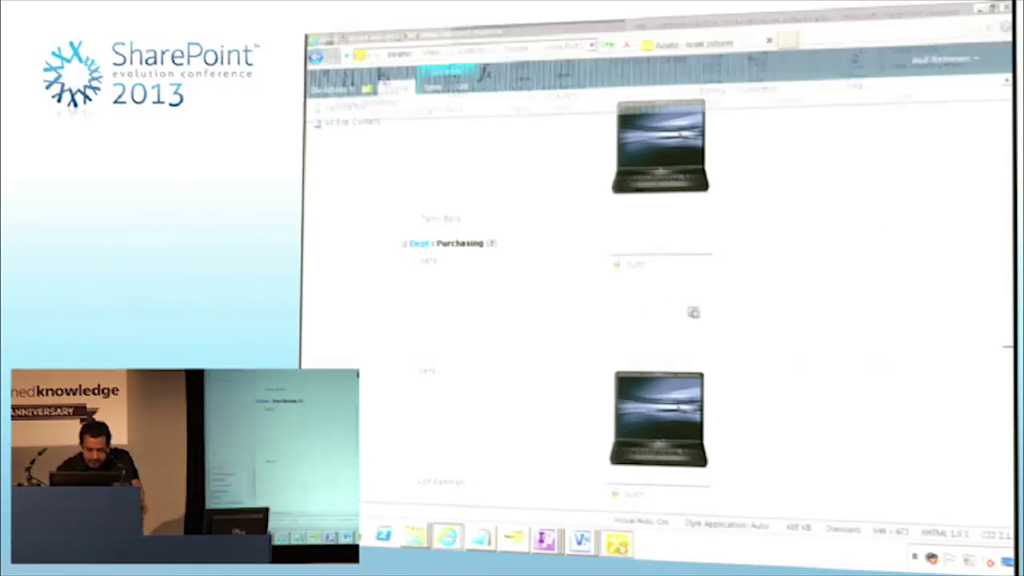
{"action": "scroll", "coordinate": [764, 236], "scroll_direction": "up", "scroll_amount": 2}
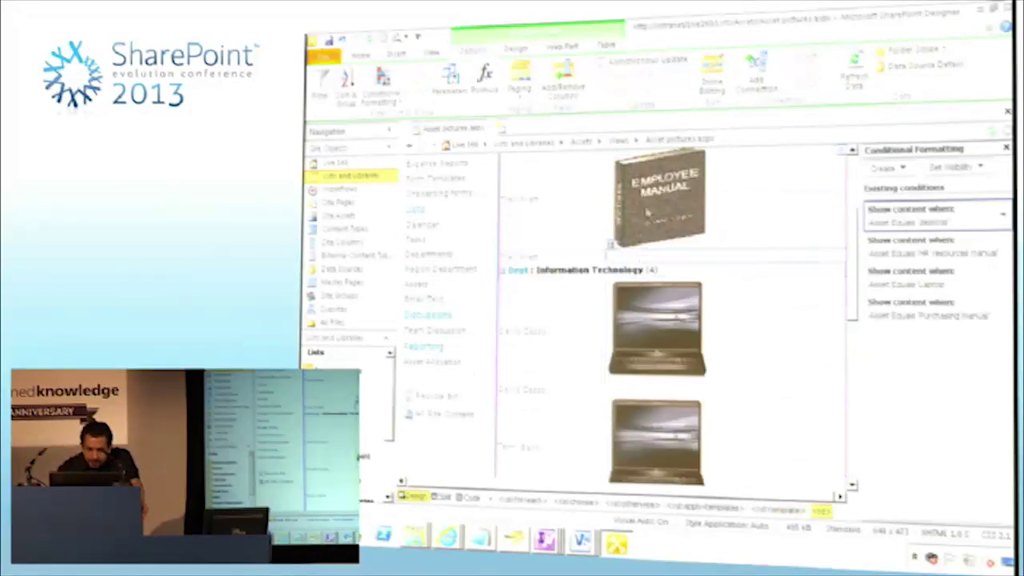
{"action": "left_click", "coordinate": [650, 219]}
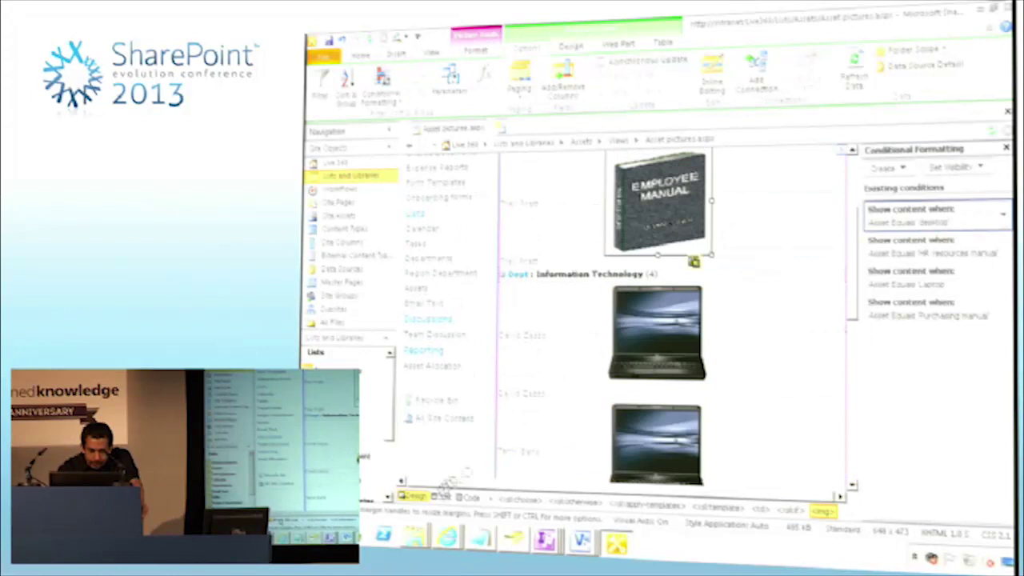
{"action": "left_click", "coordinate": [442, 496]}
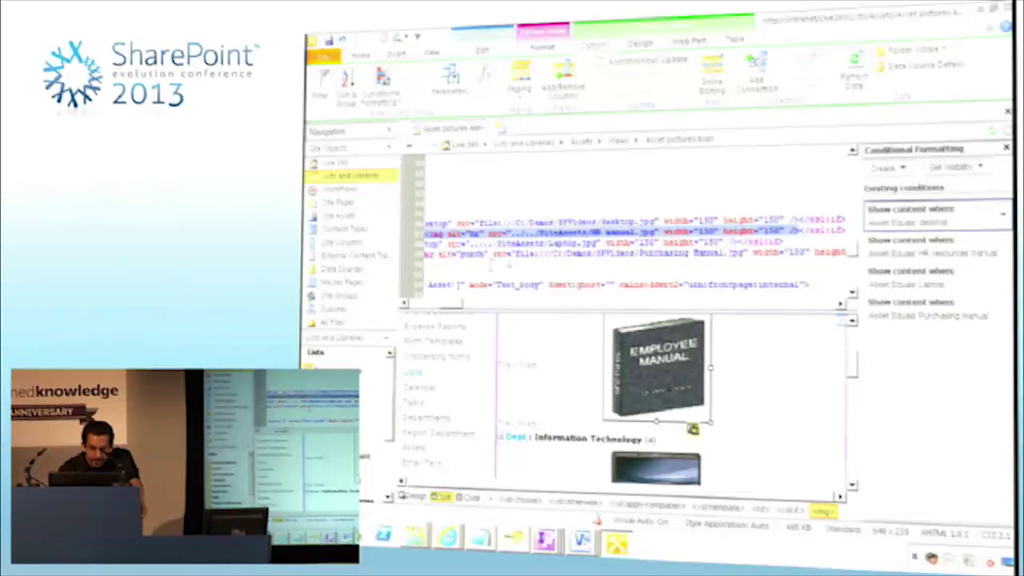
{"action": "left_click", "coordinate": [528, 253]}
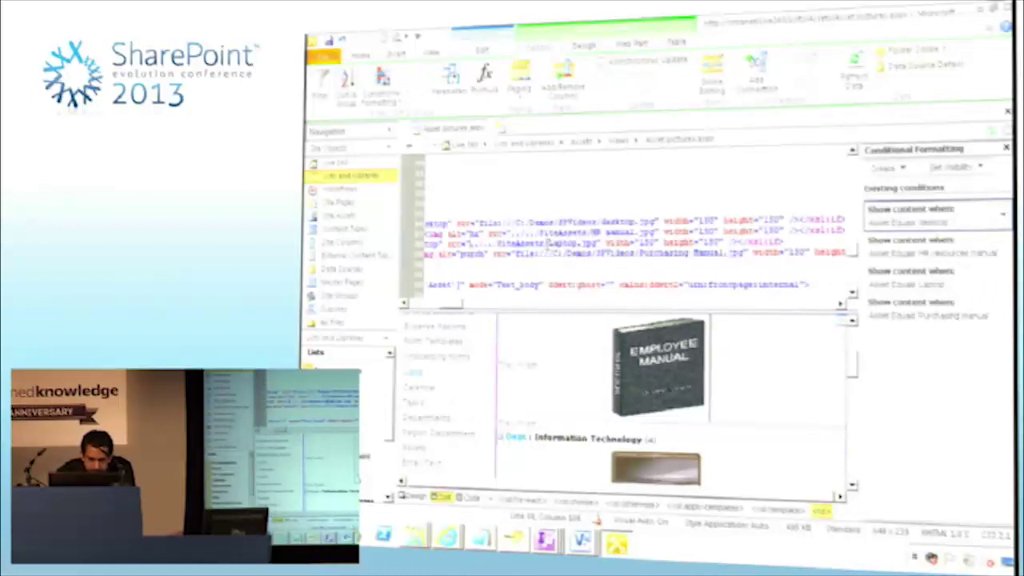
{"action": "left_click_drag", "start_coordinate": [470, 243], "coordinate": [552, 243]}
{"action": "key", "text": "ctrl+c"}
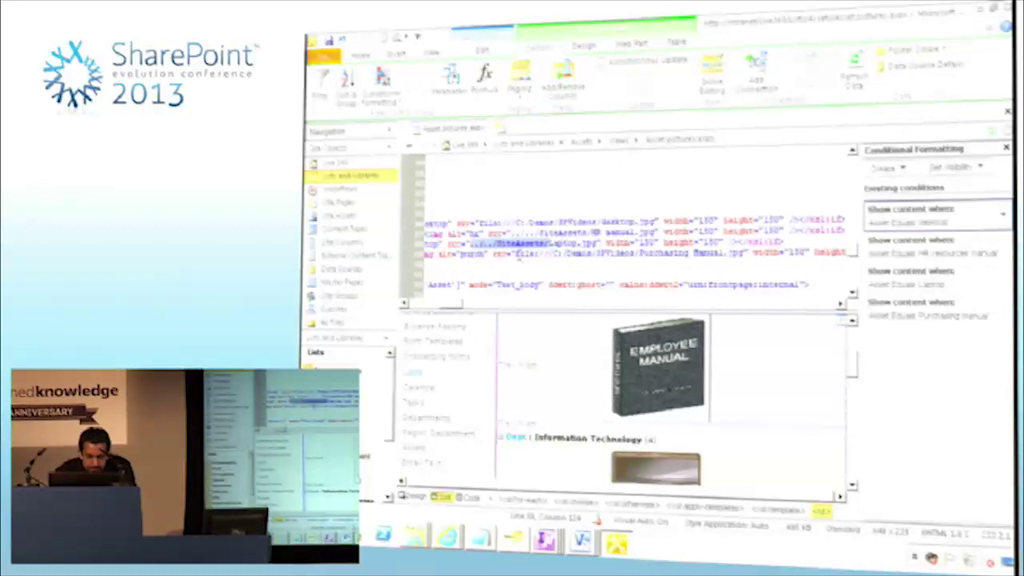
{"action": "left_click", "coordinate": [518, 252]}
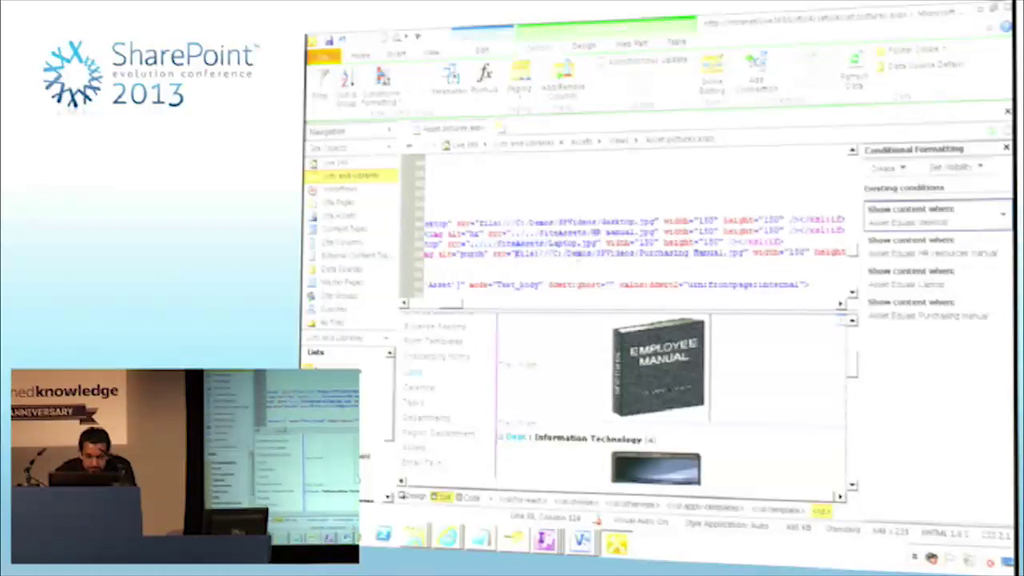
{"action": "left_click", "coordinate": [639, 253], "text": "shift"}
{"action": "key", "text": "ctrl+v"}
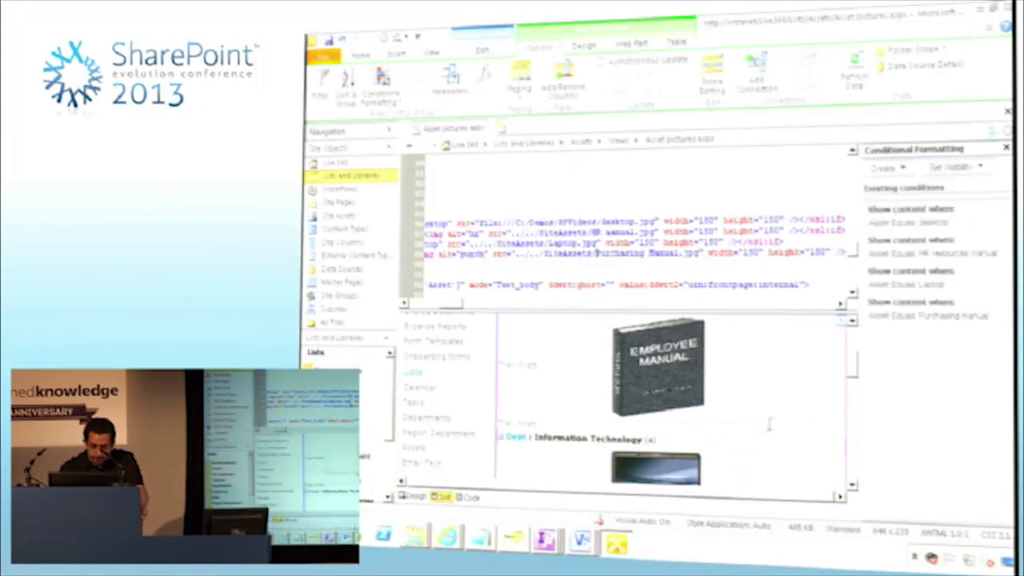
{"action": "scroll", "coordinate": [770, 423], "scroll_direction": "down", "scroll_amount": 3}
{"action": "scroll", "coordinate": [622, 398], "scroll_direction": "up", "scroll_amount": 5}
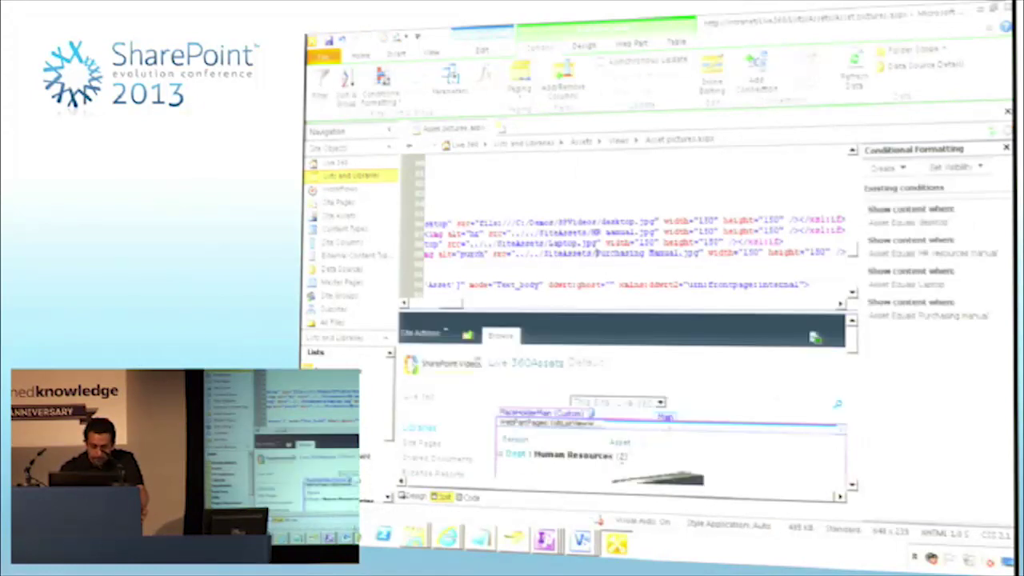
- Reload the Assets Asset pictures page in Internet Explorer
{"action": "mouse_move", "coordinate": [446, 535]}
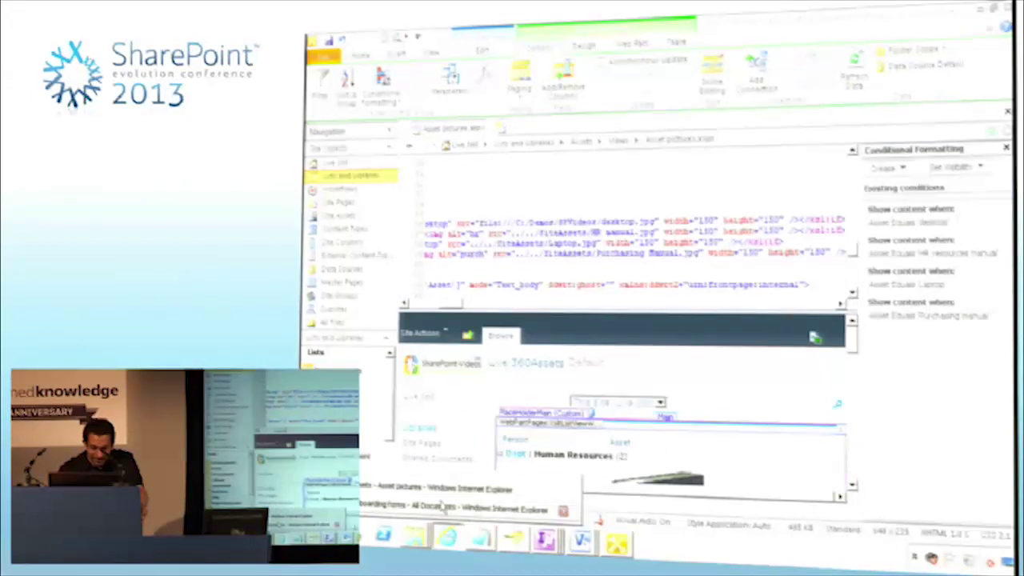
{"action": "left_click", "coordinate": [443, 509]}
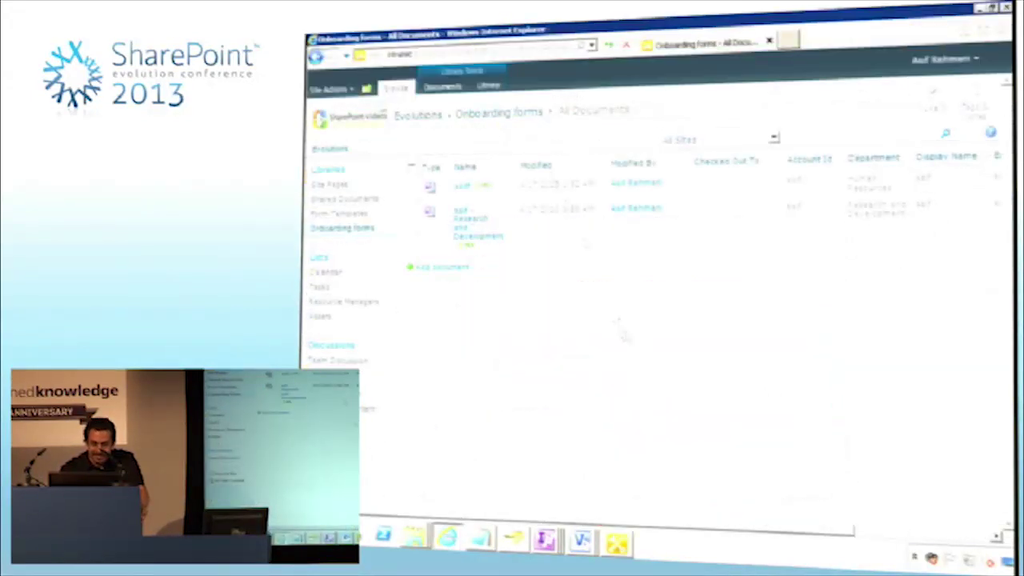
{"action": "mouse_move", "coordinate": [446, 534]}
{"action": "left_click", "coordinate": [448, 498]}
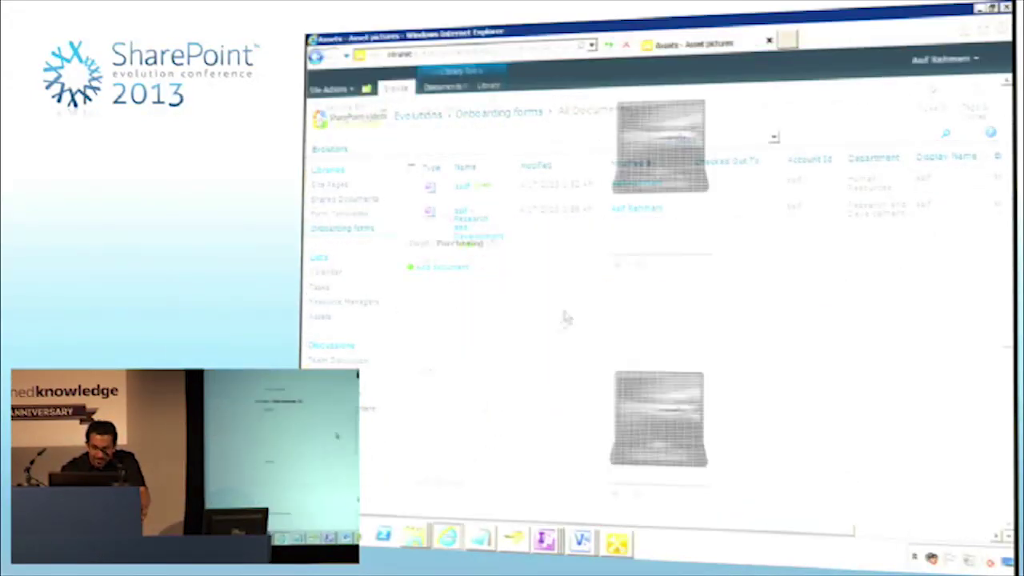
{"action": "left_click", "coordinate": [708, 254]}
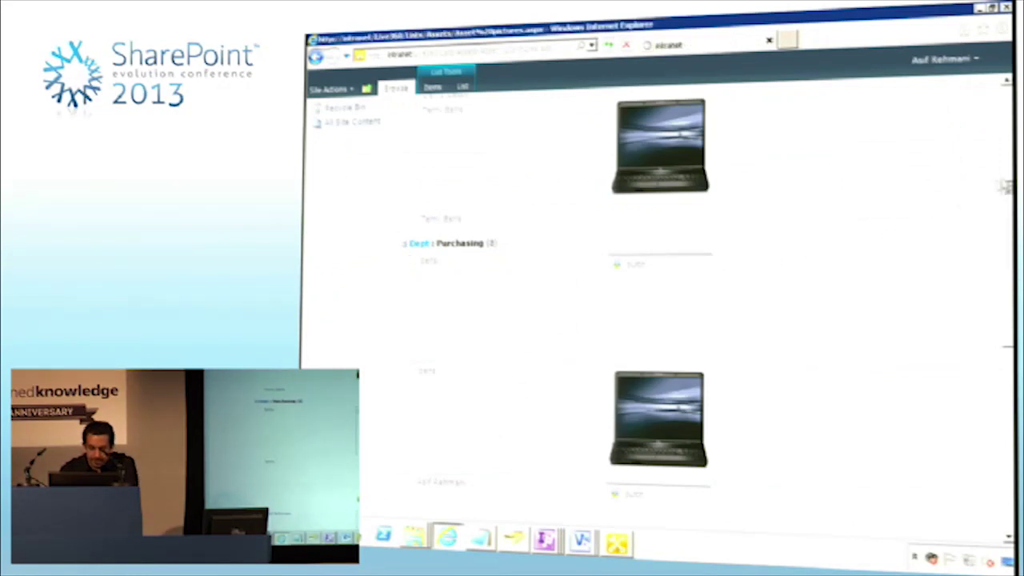
- Check that Purchasing items now show the Instruction Manual picture, then return to SharePoint Designer
{"action": "scroll", "coordinate": [664, 364], "scroll_direction": "down", "scroll_amount": 8}
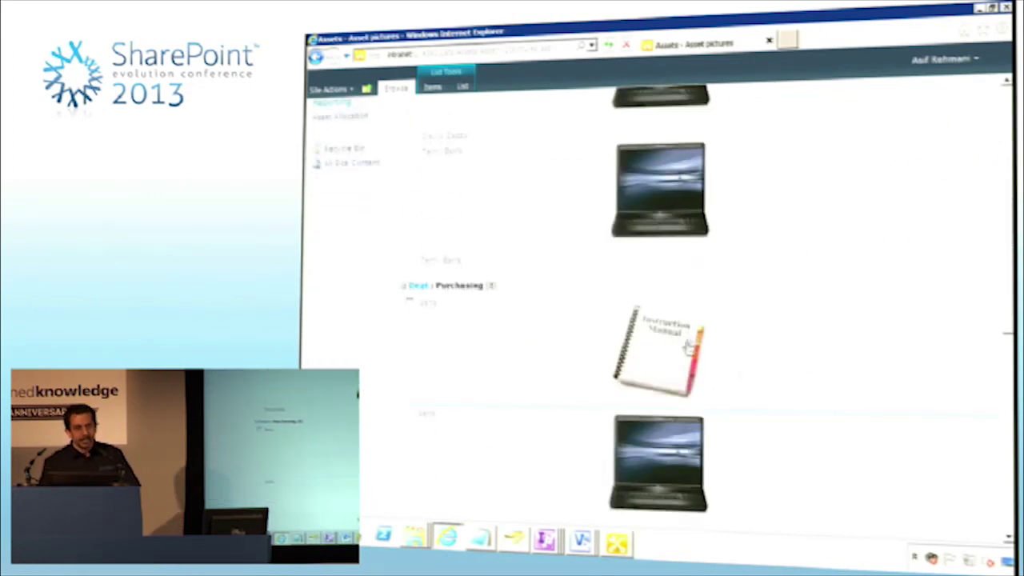
{"action": "scroll", "coordinate": [688, 345], "scroll_direction": "down", "scroll_amount": 1}
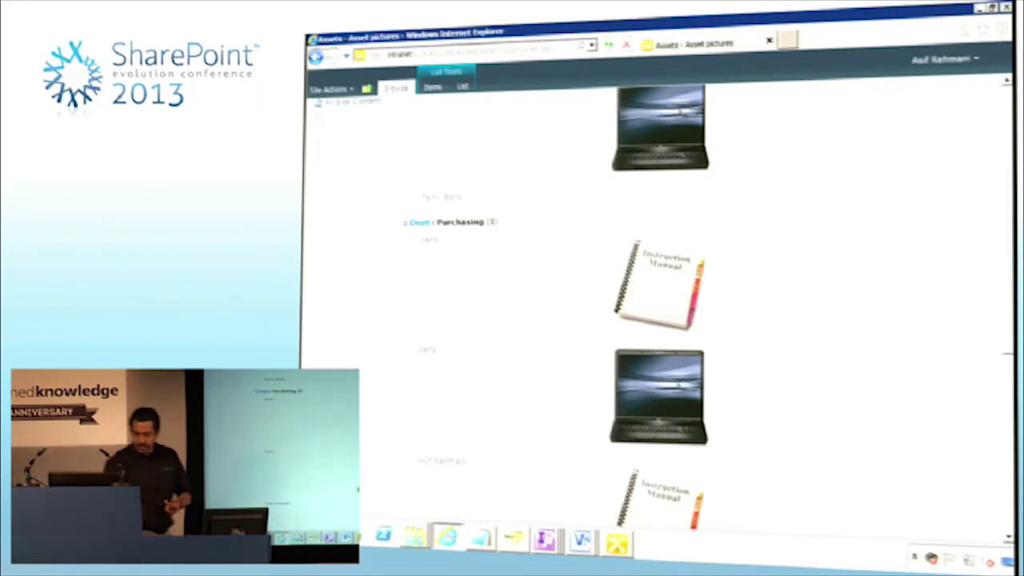
{"action": "scroll", "coordinate": [575, 384], "scroll_direction": "up", "scroll_amount": 10}
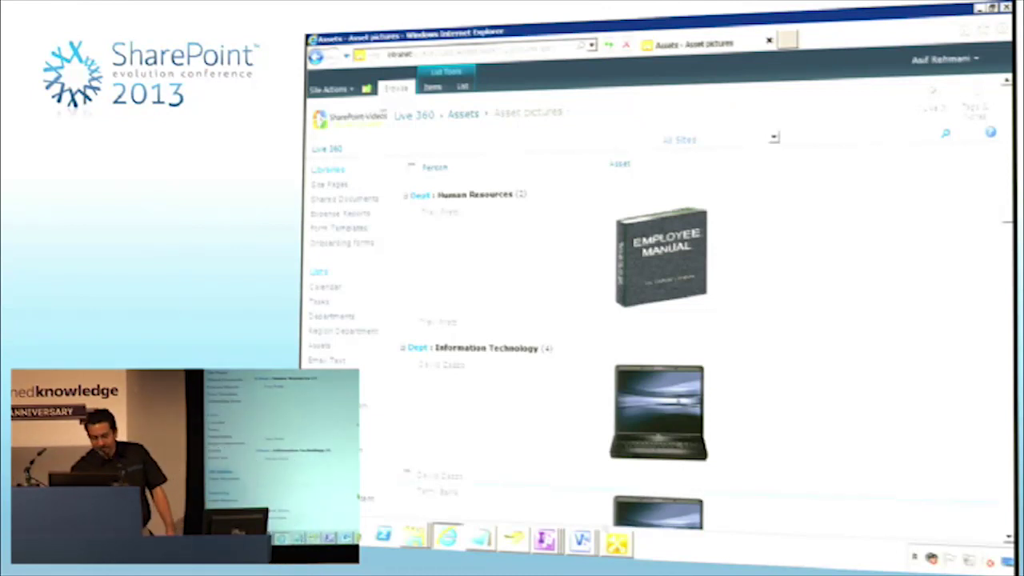
{"action": "left_click", "coordinate": [598, 521]}
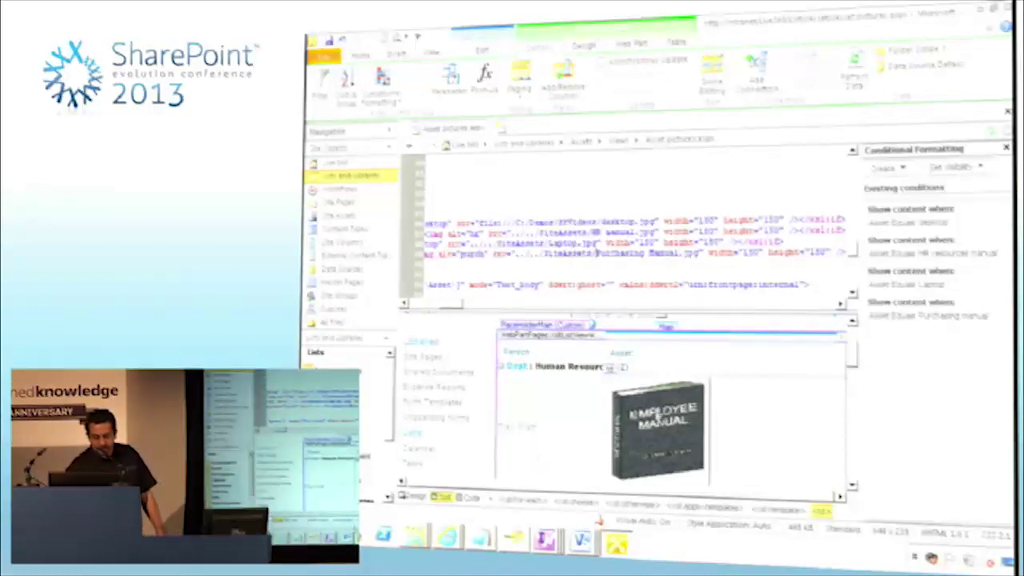
- Leave the full-screen remote session and bring up the PowerPoint slide 'Processing the on-boarding form'
{"action": "left_click", "coordinate": [658, 416]}
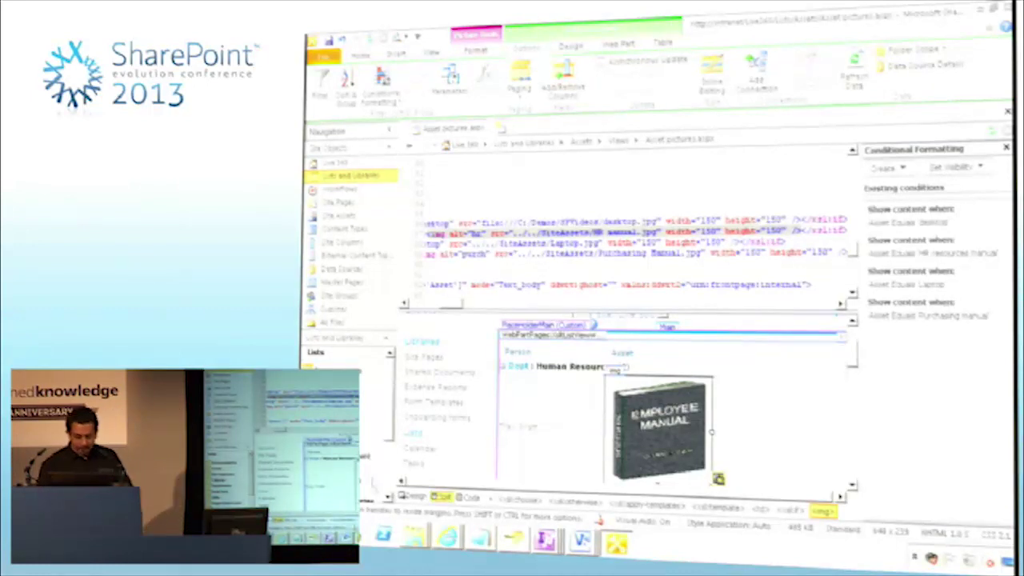
{"action": "left_click", "coordinate": [655, 25]}
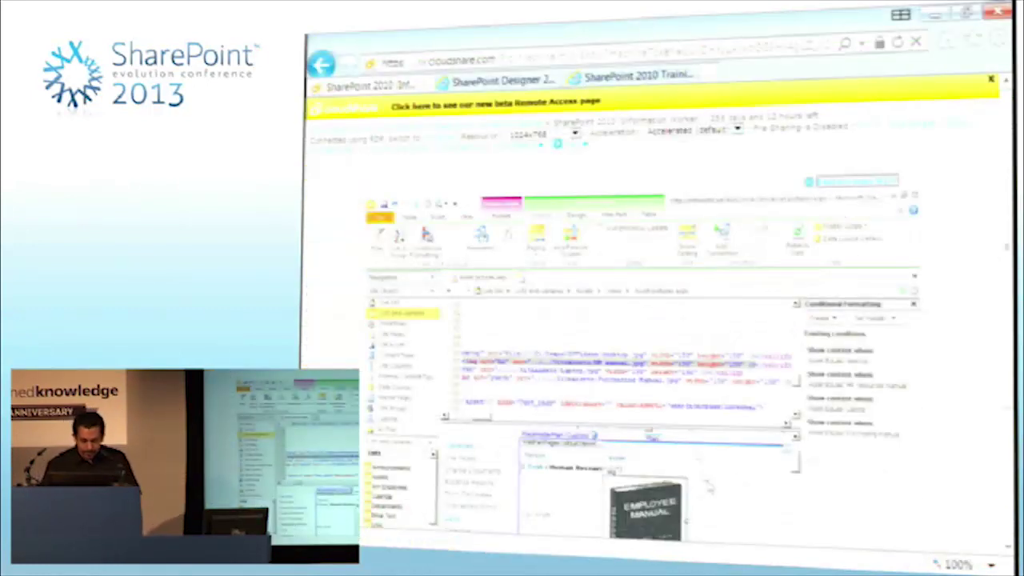
{"action": "key", "text": "alt+Tab"}
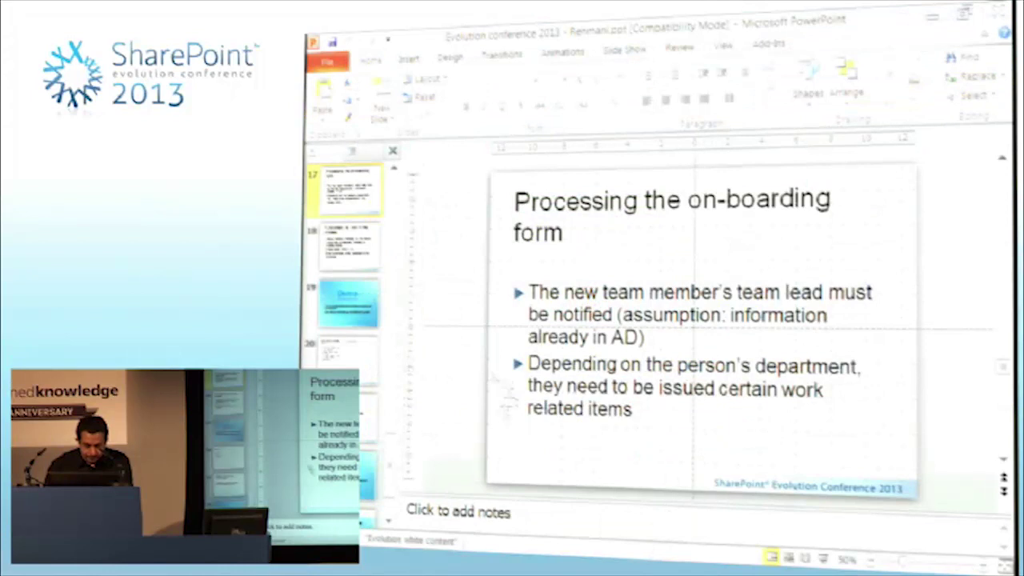